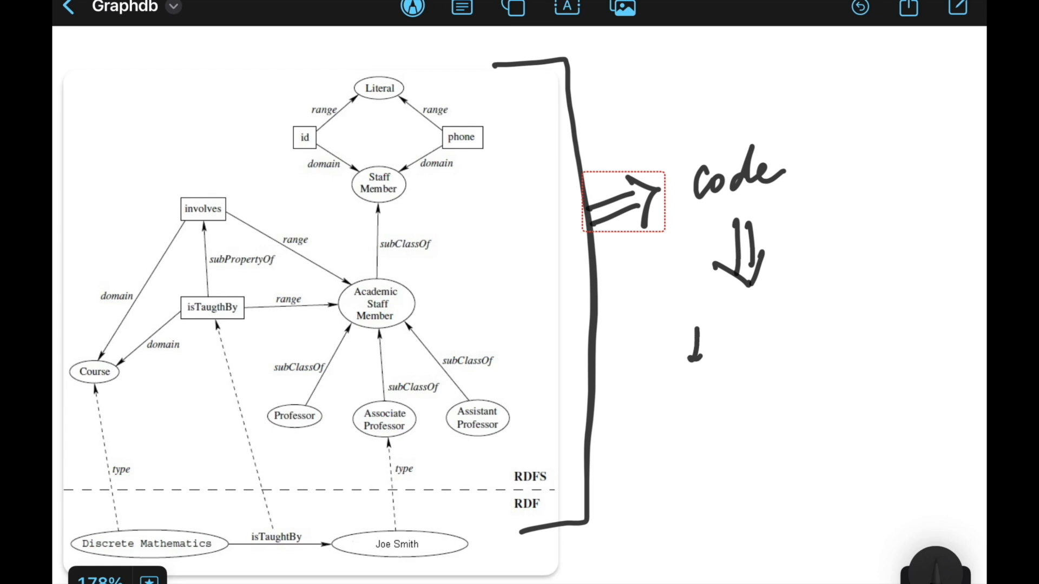
- Extend the handwritten flow beneath "code" with another line of notes, a second downward arrow and further text
mouse_move(779, 305)
left_mouse_down()
mouse_move(780, 339)
mouse_move(875, 320)
left_mouse_up()
left_click(891, 318)
left_click_drag(764, 368, 781, 414)
mouse_move(746, 410)
left_mouse_down()
mouse_move(780, 427)
mouse_move(793, 388)
left_mouse_up()
mouse_move(706, 464)
left_mouse_down()
mouse_move(698, 509)
mouse_move(739, 481)
mouse_move(760, 487)
mouse_move(771, 520)
left_mouse_up()
left_click_drag(779, 481, 836, 482)
left_click_drag(843, 447, 844, 487)
left_click_drag(833, 454, 873, 484)
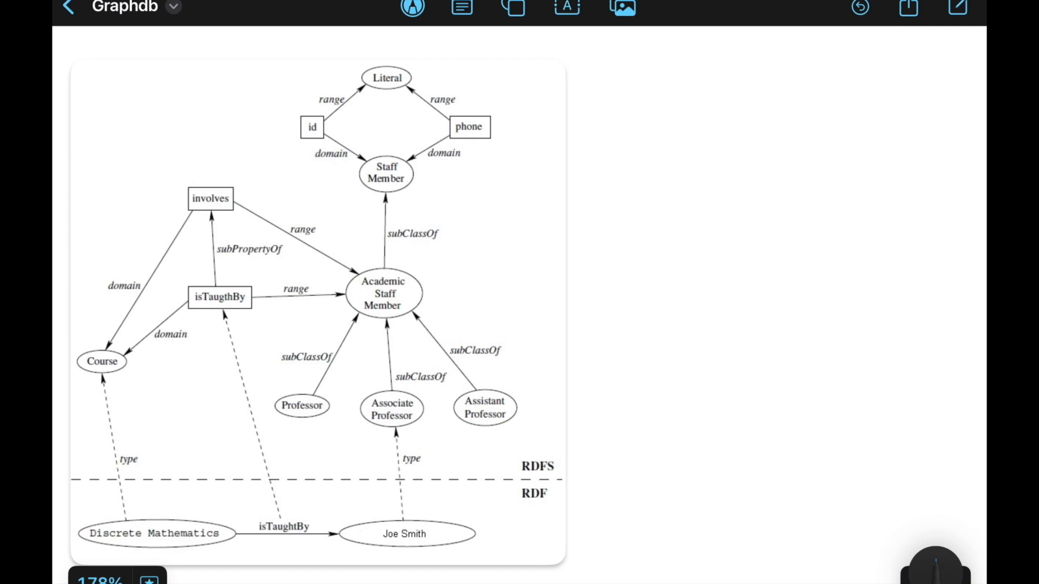
- Circle and tick the RDF and RDFS sections in blue, and draw a double arrow from the RDFS section to the handwritten word "Schema"
mouse_move(532, 523)
left_mouse_down()
mouse_move(542, 533)
mouse_move(594, 504)
left_mouse_up()
left_click_drag(516, 374, 567, 355)
mouse_move(549, 486)
left_mouse_down()
mouse_move(508, 490)
mouse_move(544, 485)
left_mouse_up()
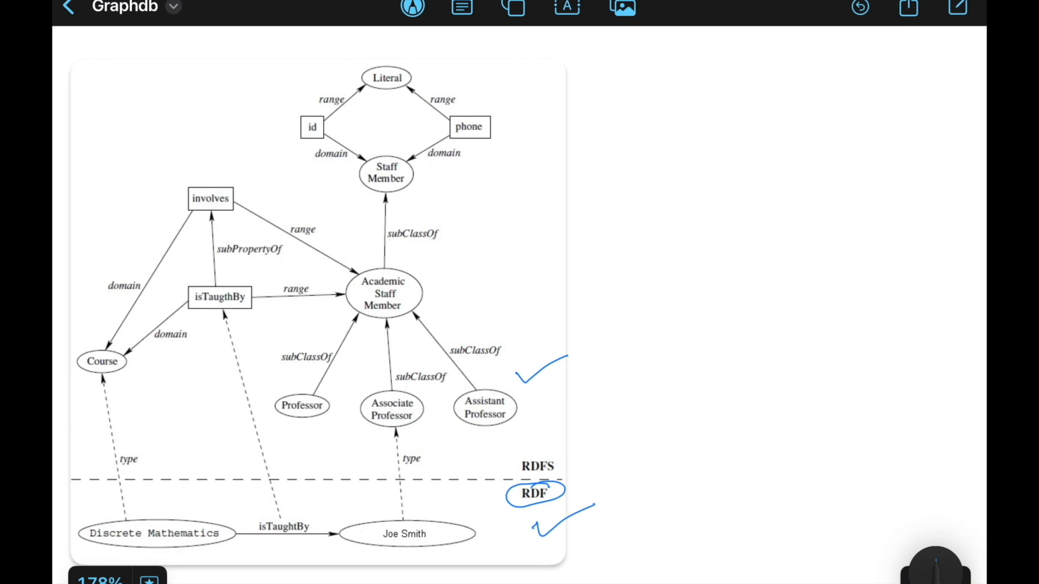
mouse_move(558, 453)
left_mouse_down()
mouse_move(520, 455)
mouse_move(517, 475)
mouse_move(563, 472)
mouse_move(541, 454)
left_mouse_up()
mouse_move(546, 412)
left_mouse_down()
mouse_move(612, 393)
mouse_move(594, 423)
left_mouse_up()
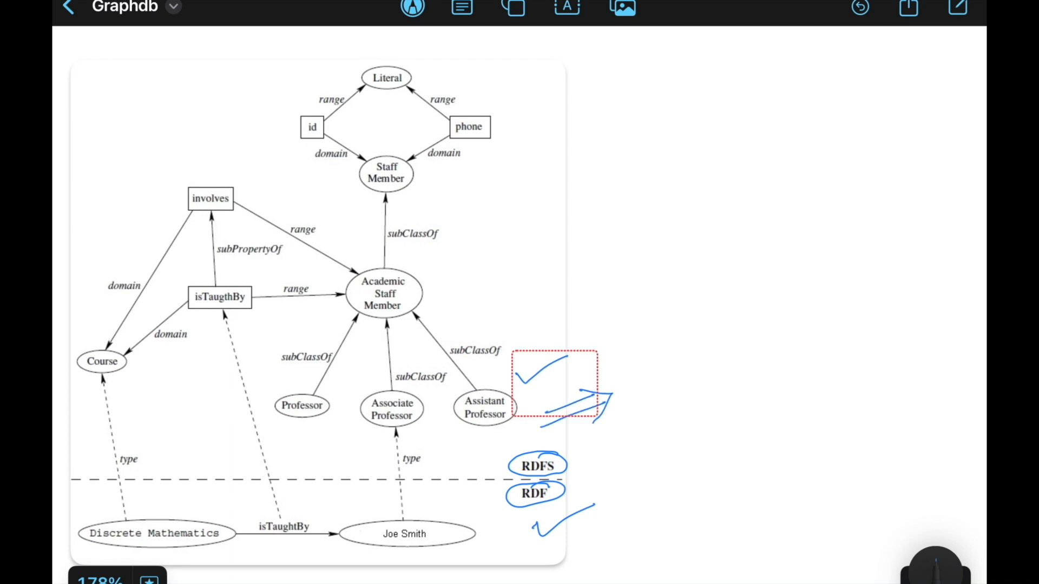
mouse_move(639, 373)
left_mouse_down()
mouse_move(624, 403)
mouse_move(757, 352)
left_mouse_up()
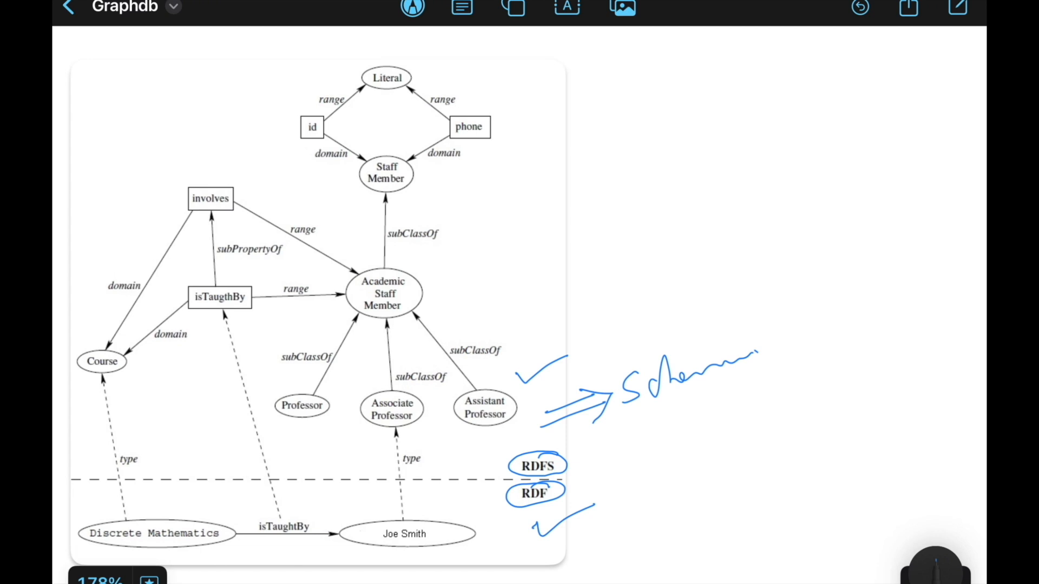
- Handwrite "Individuals" in red as the first starred list item beside the diagram
left_click_drag(646, 116, 660, 132)
left_click_drag(659, 110, 644, 141)
mouse_move(638, 128)
left_mouse_down()
mouse_move(684, 121)
mouse_move(684, 137)
left_mouse_up()
left_click_drag(671, 112, 710, 109)
mouse_move(669, 143)
left_mouse_down()
mouse_move(753, 131)
mouse_move(772, 116)
mouse_move(788, 126)
left_mouse_up()
left_click_drag(794, 115, 793, 129)
left_click_drag(795, 89, 800, 130)
mouse_move(802, 111)
left_mouse_down()
mouse_move(816, 123)
mouse_move(837, 102)
mouse_move(847, 121)
left_mouse_up()
left_click_drag(856, 104, 847, 123)
- Add the starred items "classes" and "relationships" in red beneath "Individuals"
left_click_drag(654, 178, 674, 199)
mouse_move(645, 189)
left_mouse_down()
mouse_move(683, 177)
mouse_move(744, 193)
mouse_move(796, 172)
mouse_move(798, 189)
left_mouse_up()
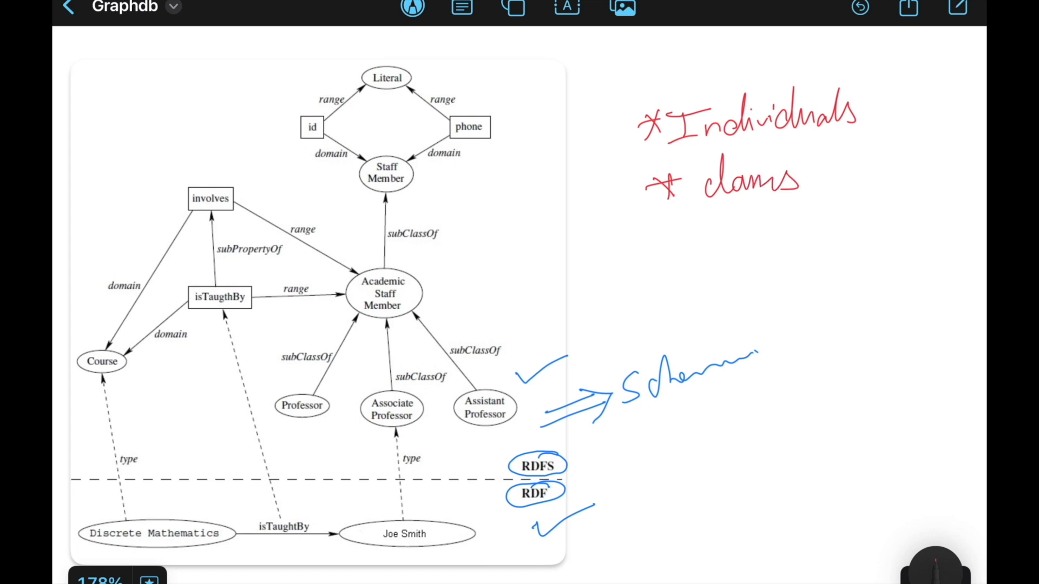
left_click_drag(665, 225, 674, 250)
mouse_move(664, 243)
left_mouse_down()
mouse_move(731, 227)
mouse_move(755, 203)
mouse_move(775, 240)
mouse_move(790, 205)
mouse_move(802, 227)
left_mouse_up()
mouse_move(800, 224)
left_mouse_down()
mouse_move(801, 238)
mouse_move(837, 217)
left_mouse_up()
mouse_move(836, 233)
left_mouse_down()
mouse_move(849, 193)
mouse_move(858, 216)
left_mouse_up()
mouse_move(860, 216)
left_mouse_down()
mouse_move(872, 227)
mouse_move(860, 252)
left_mouse_up()
mouse_move(875, 234)
left_mouse_down()
mouse_move(887, 215)
mouse_move(886, 230)
left_mouse_up()
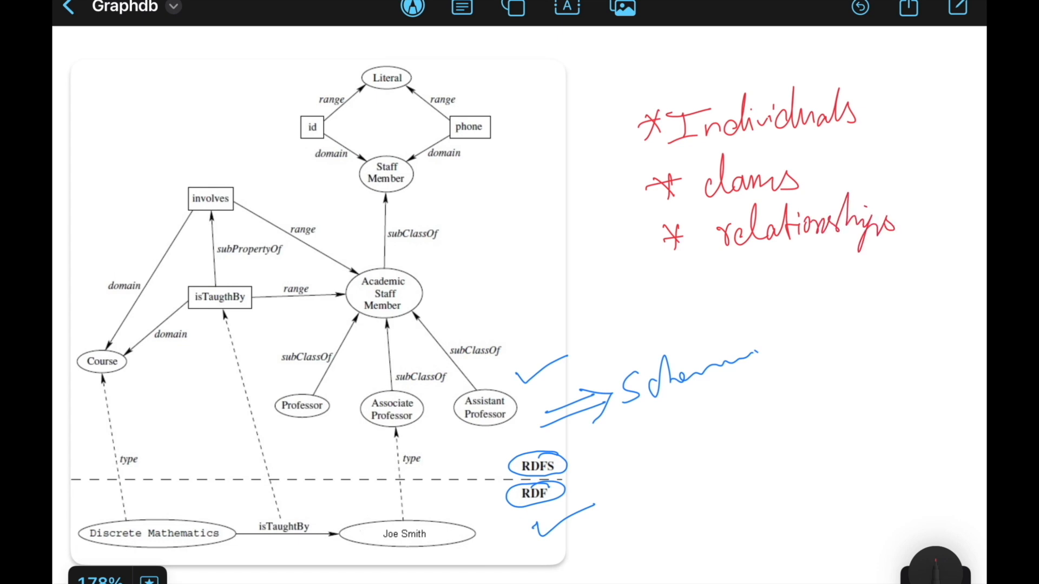
- Mark both RDF ovals with arrows to "I", and bracket the RDF section with an underlined "Individuals" label
mouse_move(429, 539)
left_mouse_down()
mouse_move(436, 564)
mouse_move(490, 573)
mouse_move(525, 556)
mouse_move(518, 583)
left_mouse_up()
left_click_drag(533, 582, 572, 572)
mouse_move(204, 542)
left_mouse_down()
mouse_move(238, 575)
mouse_move(303, 576)
left_mouse_up()
mouse_move(580, 476)
left_mouse_down()
mouse_move(602, 549)
mouse_move(585, 553)
left_mouse_up()
mouse_move(630, 507)
left_mouse_down()
mouse_move(631, 525)
mouse_move(645, 524)
mouse_move(670, 483)
mouse_move(693, 518)
mouse_move(728, 506)
mouse_move(749, 472)
mouse_move(764, 503)
left_mouse_up()
left_click_drag(693, 543, 779, 520)
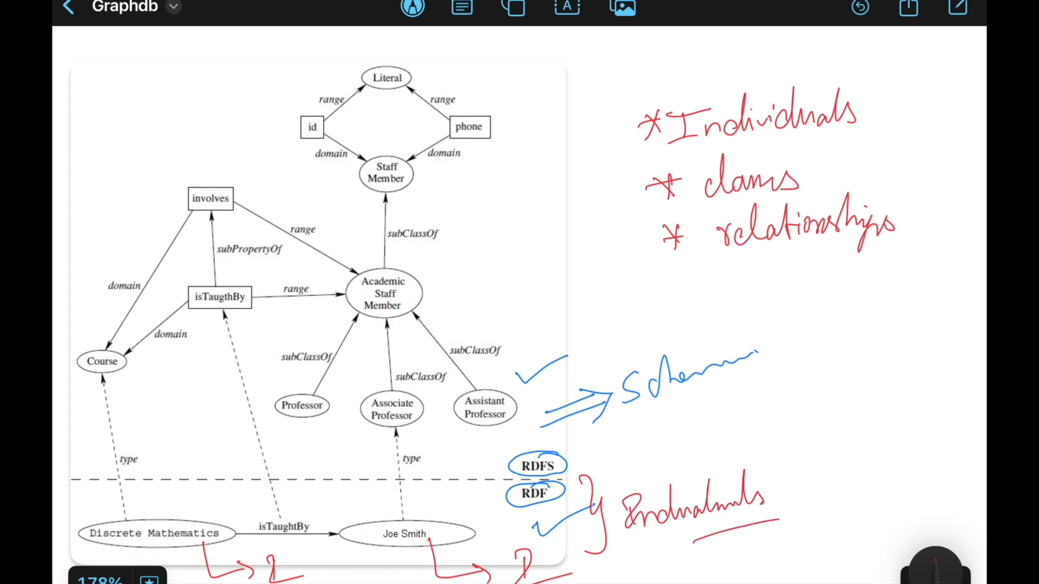
- Outline the RDFS section in red and mark its oval class nodes, circling Professor and ticking the others from Assistant Professor to Literal
mouse_move(74, 73)
left_mouse_down()
mouse_move(66, 457)
mouse_move(135, 479)
mouse_move(487, 479)
left_mouse_up()
mouse_move(82, 82)
left_mouse_down()
mouse_move(383, 48)
mouse_move(549, 119)
mouse_move(574, 416)
mouse_move(536, 478)
mouse_move(460, 481)
left_mouse_up()
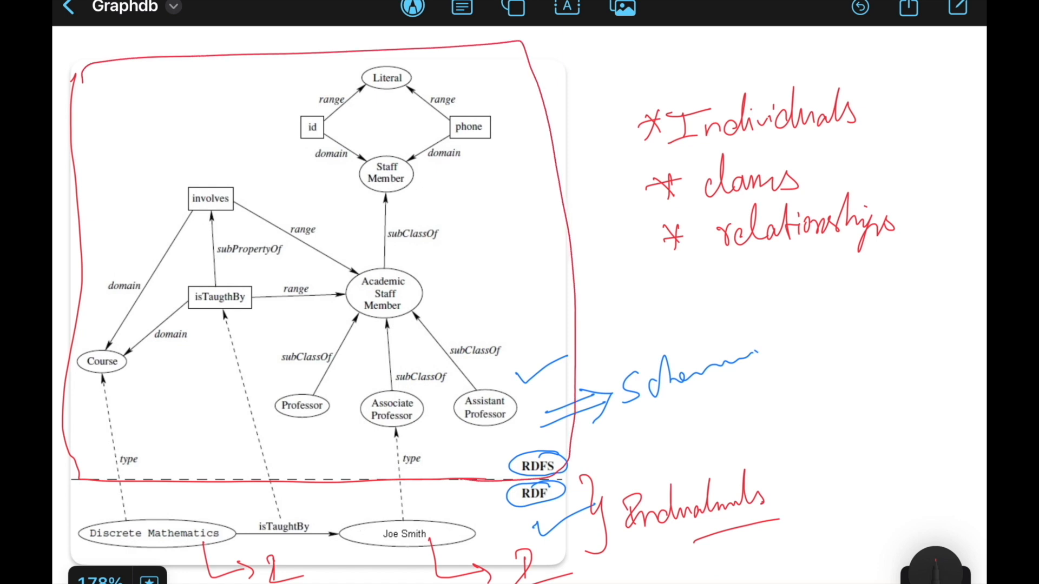
mouse_move(520, 376)
left_mouse_down()
mouse_move(481, 399)
mouse_move(377, 426)
left_mouse_up()
mouse_move(328, 392)
left_mouse_down()
mouse_move(321, 433)
mouse_move(285, 391)
left_mouse_up()
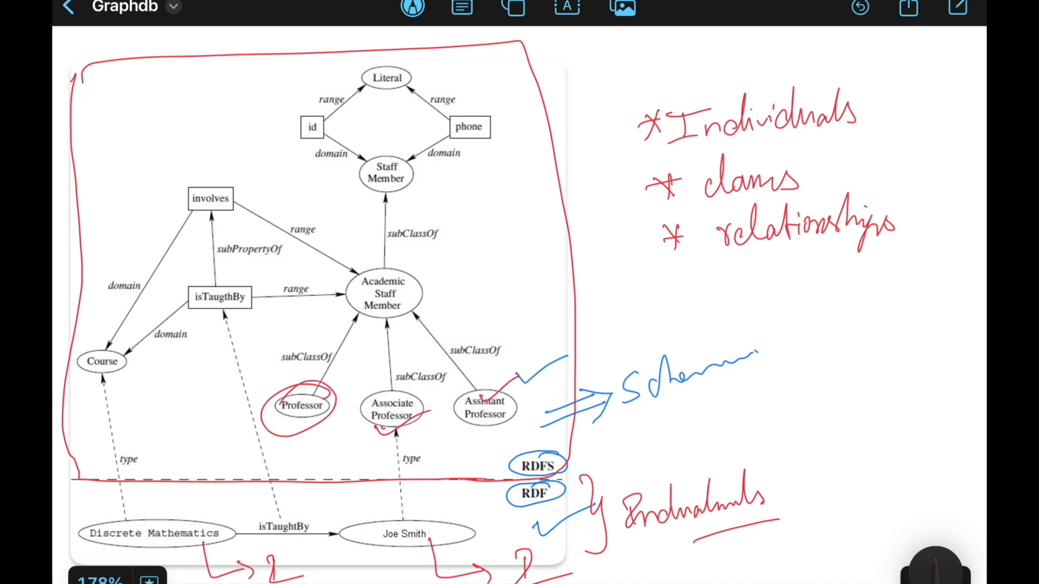
left_click_drag(111, 372, 157, 358)
left_click_drag(404, 285, 447, 269)
left_click_drag(390, 199, 424, 179)
left_click_drag(394, 85, 456, 56)
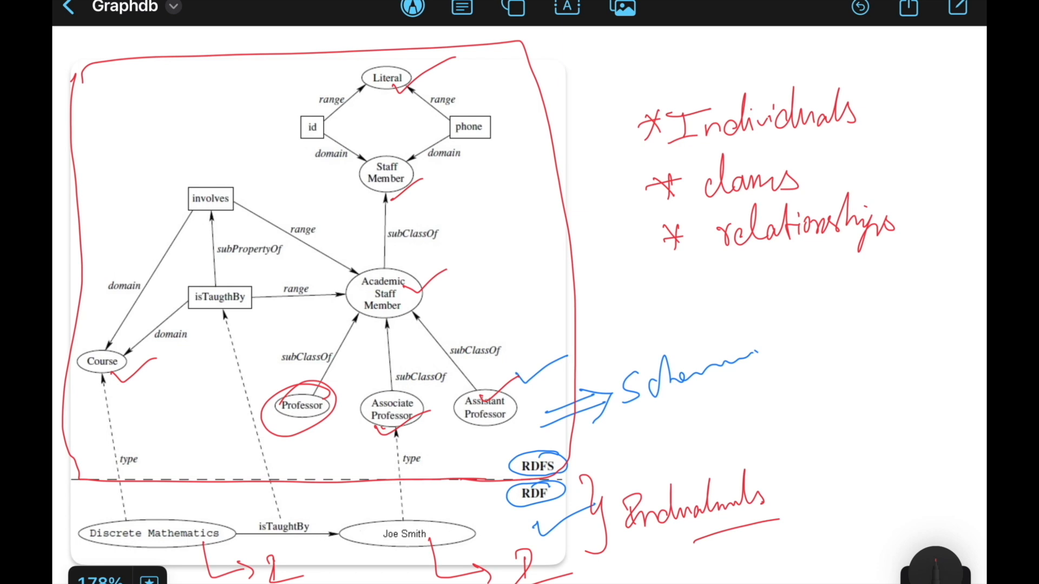
- Circle the isTaughtBy and involves boxes, and draw arrows from isTaughtBy toward Course and Academic Staff Member
mouse_move(240, 280)
left_mouse_down()
mouse_move(216, 330)
mouse_move(239, 281)
left_mouse_up()
mouse_move(229, 181)
left_mouse_down()
mouse_move(190, 185)
mouse_move(219, 181)
left_mouse_up()
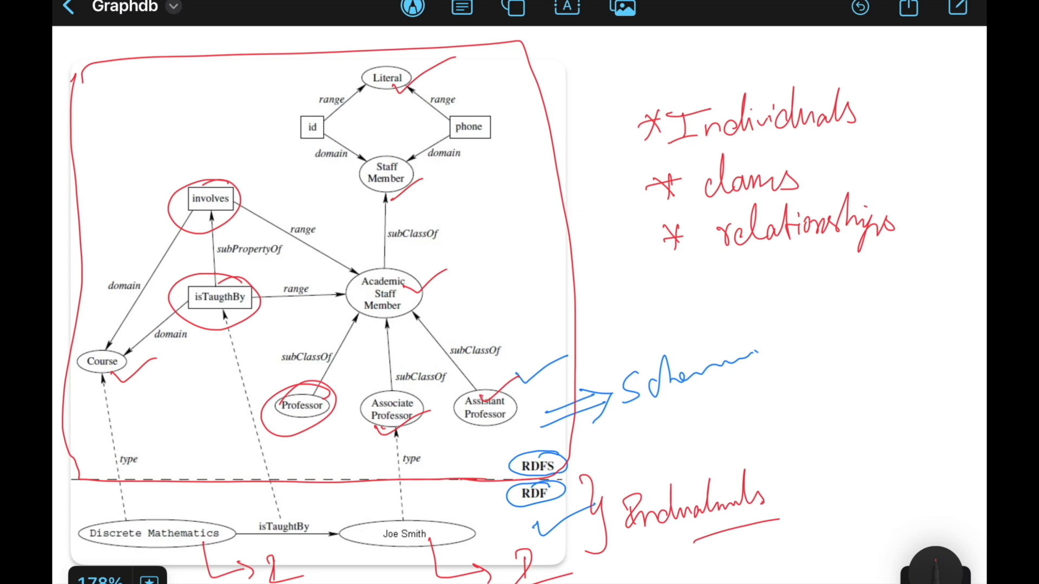
left_click_drag(206, 329, 185, 373)
left_click_drag(250, 315, 341, 330)
left_click_drag(177, 358, 185, 375)
left_click_drag(313, 319, 321, 336)
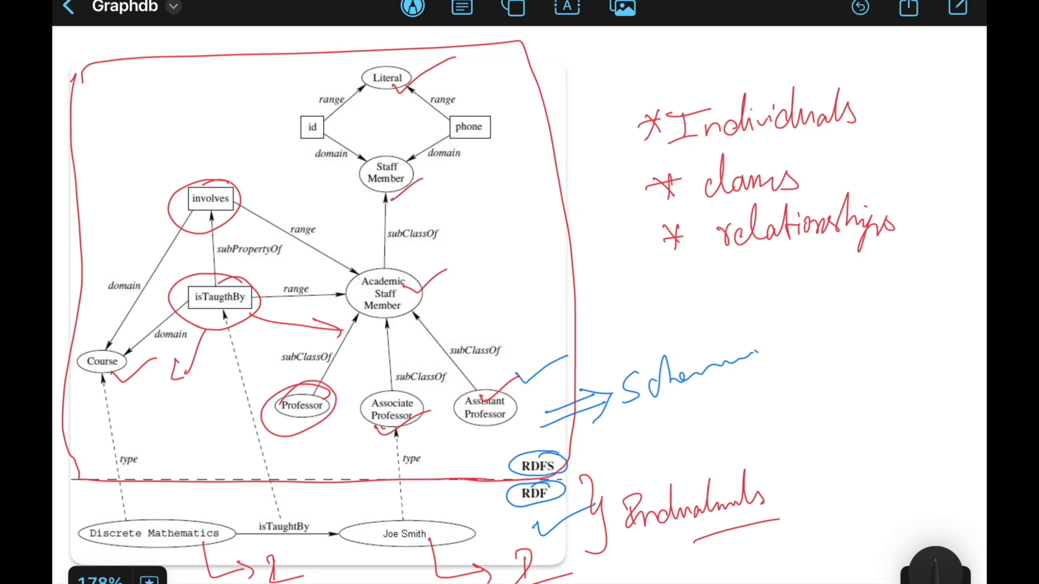
- Draw a separator line under the red list and add the starred items "Object Relationship" and "Data Relationships" beneath it
left_click_drag(585, 299, 888, 252)
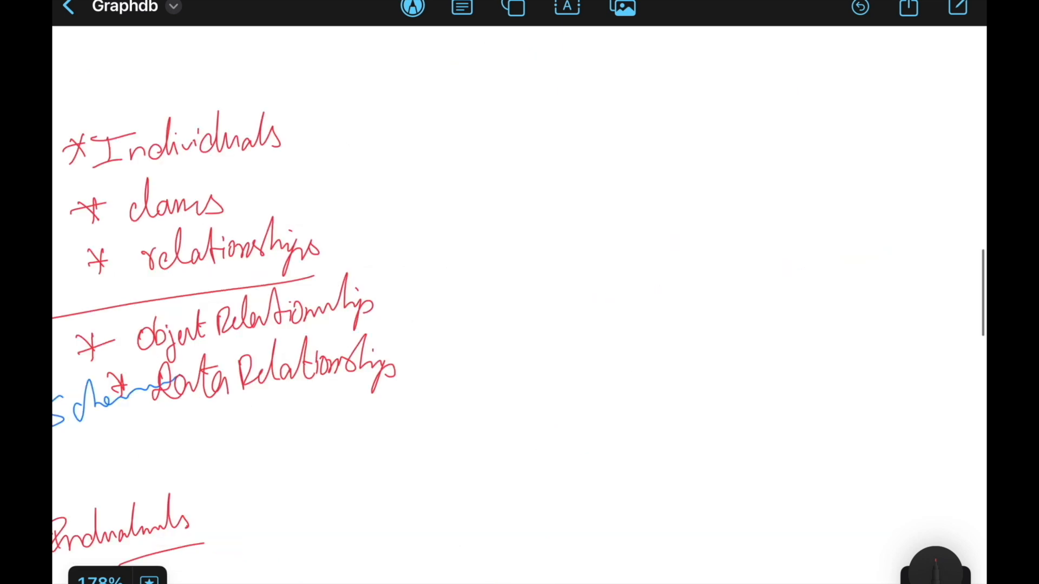
- Sketch a boxed "OR" between the ovals "Obj-1" and "Obj-2" in the blank area, and connect the box to both ovals
mouse_move(687, 196)
left_mouse_down()
mouse_move(675, 227)
mouse_move(687, 198)
left_mouse_up()
mouse_move(697, 197)
left_mouse_down()
mouse_move(697, 232)
mouse_move(717, 229)
left_mouse_up()
mouse_move(661, 186)
left_mouse_down()
mouse_move(653, 261)
mouse_move(722, 247)
left_mouse_up()
mouse_move(657, 174)
left_mouse_down()
mouse_move(692, 173)
mouse_move(700, 258)
left_mouse_up()
mouse_move(910, 198)
left_mouse_down()
mouse_move(944, 238)
mouse_move(878, 199)
left_mouse_up()
mouse_move(550, 220)
left_mouse_down()
mouse_move(601, 250)
mouse_move(532, 222)
mouse_move(519, 254)
mouse_move(572, 240)
left_mouse_up()
mouse_move(872, 215)
left_mouse_down()
mouse_move(891, 240)
mouse_move(918, 216)
mouse_move(942, 229)
left_mouse_up()
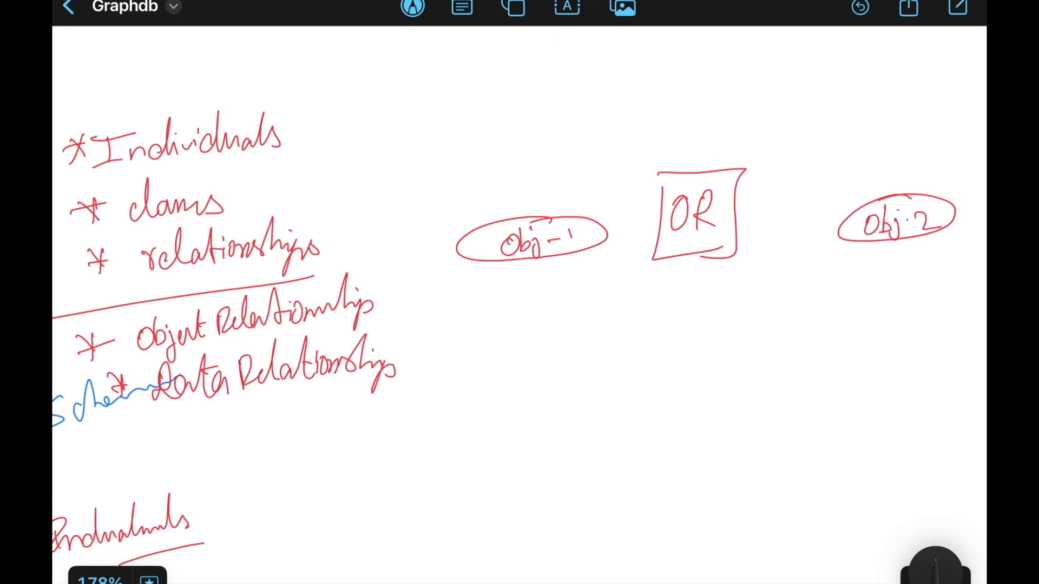
mouse_move(737, 227)
left_mouse_down()
mouse_move(847, 222)
mouse_move(838, 236)
left_mouse_up()
left_click_drag(653, 232, 608, 235)
mouse_move(626, 222)
left_mouse_down()
mouse_move(607, 236)
mouse_move(612, 249)
left_mouse_up()
- Sketch a second diagram for data relationships beneath the object one, with a central box, connectors to both sides and handwritten notes
mouse_move(671, 314)
left_mouse_down()
mouse_move(702, 336)
mouse_move(715, 333)
left_mouse_up()
mouse_move(648, 296)
left_mouse_down()
mouse_move(690, 368)
mouse_move(713, 362)
left_mouse_up()
mouse_move(651, 287)
left_mouse_down()
mouse_move(737, 280)
mouse_move(696, 364)
mouse_move(543, 345)
left_mouse_up()
left_click_drag(556, 327, 556, 363)
mouse_move(479, 331)
left_mouse_down()
mouse_move(470, 352)
mouse_move(478, 332)
left_mouse_up()
left_click_drag(487, 319, 501, 375)
mouse_move(508, 303)
left_mouse_down()
mouse_move(490, 385)
mouse_move(506, 302)
left_mouse_up()
mouse_move(741, 336)
left_mouse_down()
mouse_move(823, 326)
mouse_move(821, 336)
left_mouse_up()
left_click_drag(935, 299, 985, 340)
left_click_drag(898, 308, 984, 309)
mouse_move(865, 309)
left_mouse_down()
mouse_move(879, 331)
mouse_move(899, 336)
mouse_move(948, 306)
mouse_move(910, 322)
mouse_move(882, 379)
mouse_move(888, 368)
left_mouse_up()
mouse_move(800, 413)
left_mouse_down()
mouse_move(809, 421)
mouse_move(799, 441)
left_mouse_up()
mouse_move(827, 395)
left_mouse_down()
mouse_move(822, 440)
mouse_move(862, 432)
mouse_move(856, 462)
left_mouse_up()
left_click_drag(825, 417, 845, 414)
left_click_drag(810, 495, 905, 471)
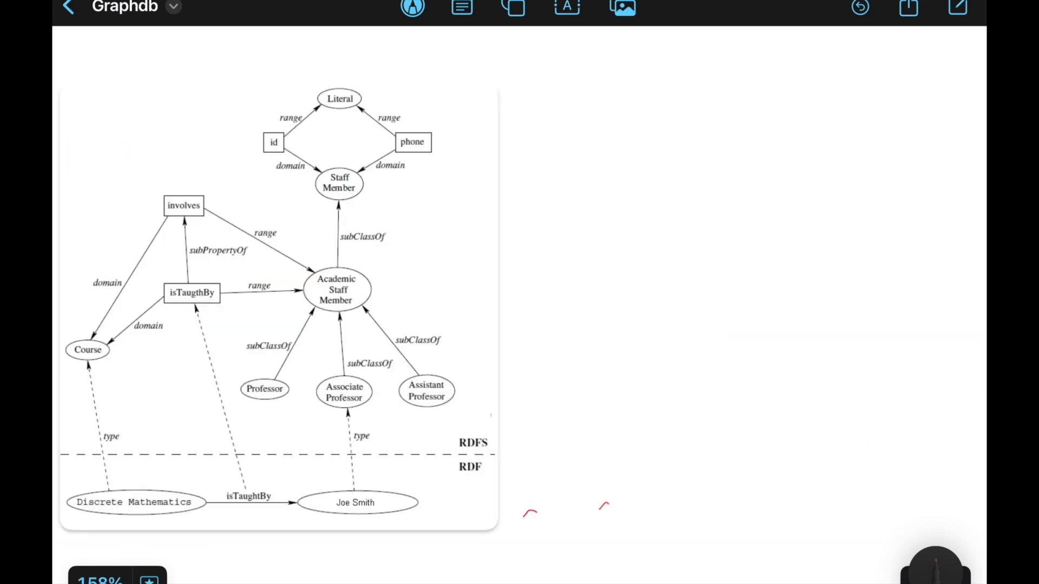
- Outline the RDF isTaughtBy statement in red and handwrite it as a triple with "Dm", "istby" and the instructor's first name
mouse_move(114, 528)
left_mouse_down()
mouse_move(330, 535)
mouse_move(414, 505)
mouse_move(308, 476)
mouse_move(116, 479)
mouse_move(76, 529)
mouse_move(115, 528)
left_mouse_up()
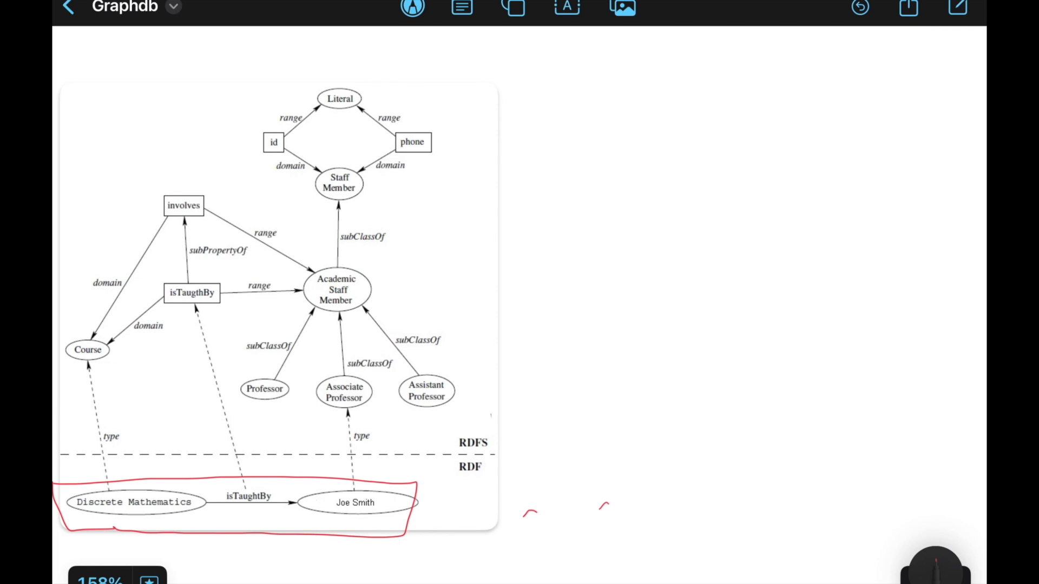
scroll(518, 310, "down", 1)
mouse_move(533, 172)
left_mouse_down()
mouse_move(530, 199)
mouse_move(578, 200)
left_mouse_up()
left_click_drag(666, 177, 672, 193)
mouse_move(693, 158)
left_mouse_down()
mouse_move(695, 192)
mouse_move(699, 176)
left_mouse_up()
mouse_move(703, 157)
left_mouse_down()
mouse_move(713, 189)
mouse_move(731, 179)
mouse_move(725, 204)
left_mouse_up()
mouse_move(803, 161)
left_mouse_down()
mouse_move(806, 188)
mouse_move(862, 191)
left_mouse_up()
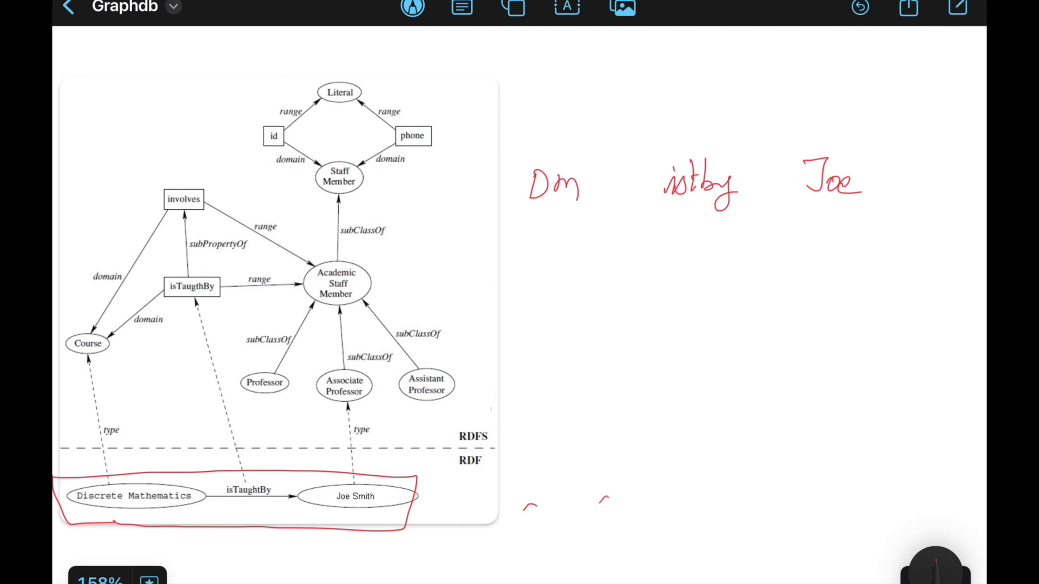
- Prefix each term of the first triple with a colon and tick the outlined RDF statement
left_click(515, 184)
left_click(515, 196)
left_click(653, 186)
left_click(653, 194)
left_click_drag(394, 523, 450, 516)
- Outline the type link to Associate Professor and handwrite its triple: the instructor's first name, ":type" and ":Assprof"
mouse_move(297, 366)
left_mouse_down()
mouse_move(301, 524)
mouse_move(365, 527)
left_mouse_up()
mouse_move(299, 368)
left_mouse_down()
mouse_move(386, 361)
mouse_move(402, 471)
mouse_move(394, 524)
left_mouse_up()
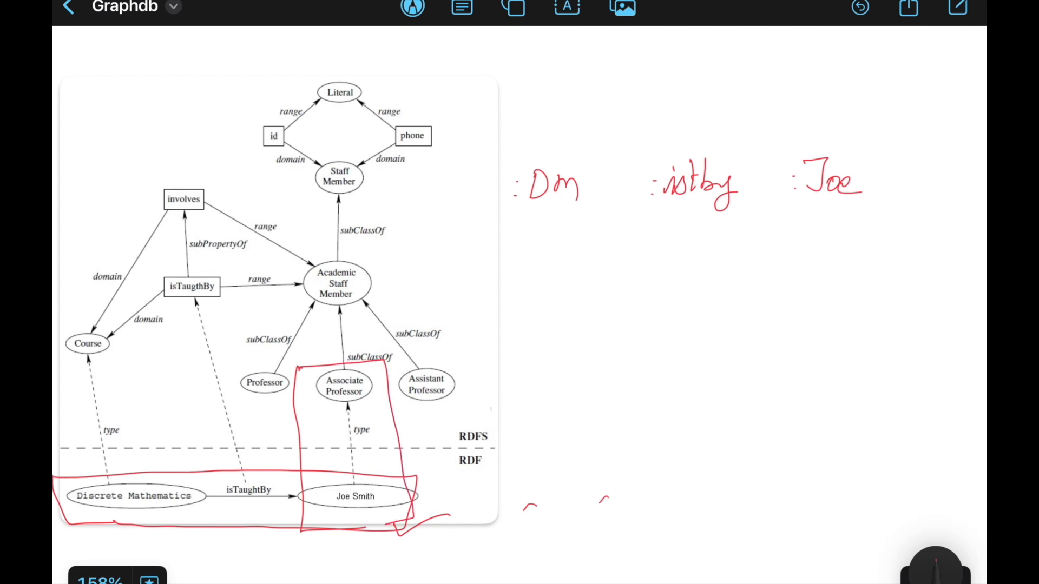
mouse_move(543, 242)
left_mouse_down()
mouse_move(563, 237)
mouse_move(544, 263)
left_mouse_up()
mouse_move(569, 253)
left_mouse_down()
mouse_move(563, 262)
mouse_move(583, 251)
mouse_move(602, 261)
left_mouse_up()
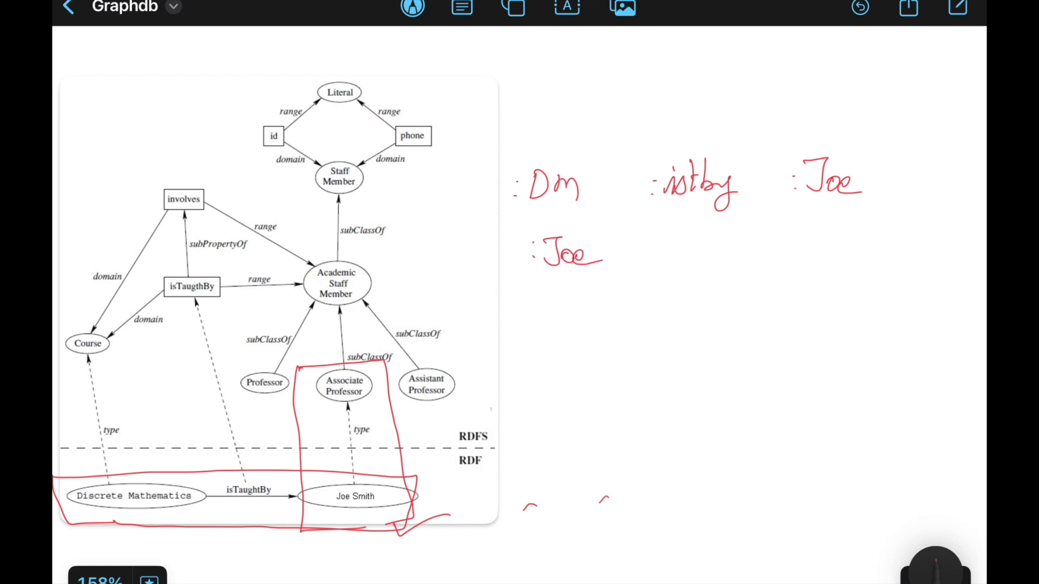
mouse_move(681, 230)
left_mouse_down()
mouse_move(677, 264)
mouse_move(694, 273)
mouse_move(727, 253)
mouse_move(698, 246)
left_mouse_up()
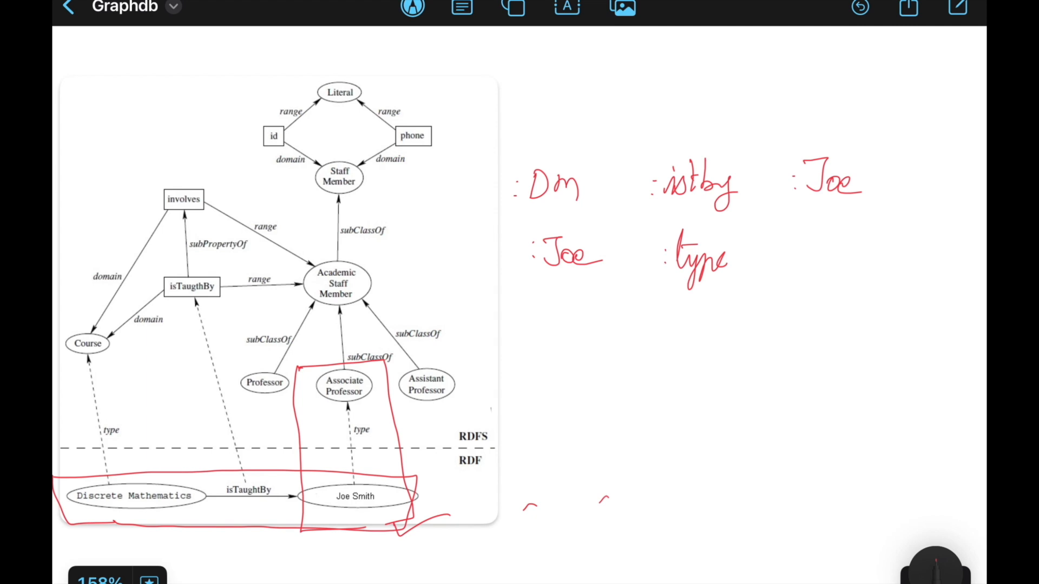
mouse_move(809, 234)
left_mouse_down()
mouse_move(801, 263)
mouse_move(820, 260)
left_mouse_up()
left_click_drag(804, 250, 833, 262)
mouse_move(857, 241)
left_mouse_down()
mouse_move(849, 275)
mouse_move(871, 253)
mouse_move(885, 249)
mouse_move(888, 264)
left_mouse_up()
left_click_drag(883, 248, 899, 244)
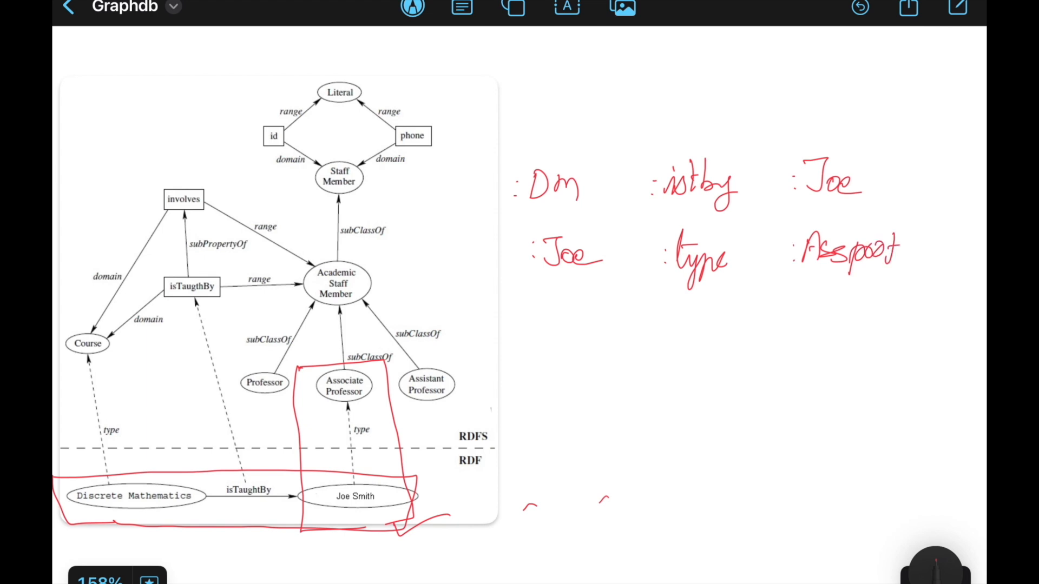
- Outline the type link between Discrete Mathematics and Course, and handwrite the third triple ":Dm :type :Course"
left_click_drag(60, 329, 72, 529)
mouse_move(53, 328)
left_mouse_down()
mouse_move(153, 356)
mouse_move(198, 506)
mouse_move(108, 538)
left_mouse_up()
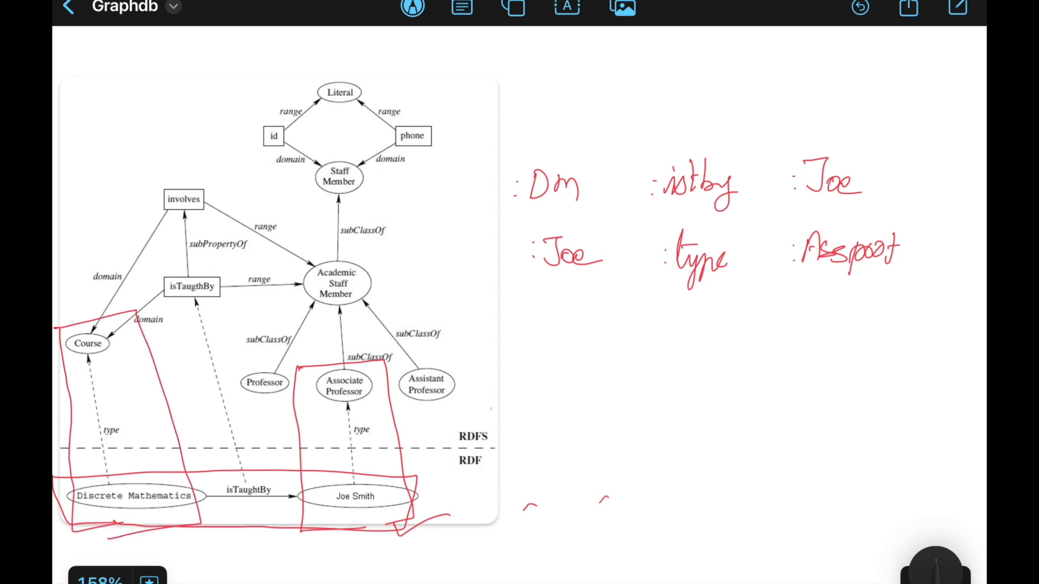
left_click(534, 313)
left_click(534, 323)
left_click_drag(552, 304, 544, 327)
mouse_move(568, 325)
left_mouse_down()
mouse_move(579, 308)
mouse_move(596, 324)
left_mouse_up()
left_click(669, 311)
left_click(669, 326)
mouse_move(684, 297)
left_mouse_down()
mouse_move(688, 350)
mouse_move(735, 320)
left_mouse_up()
left_click_drag(688, 306, 706, 303)
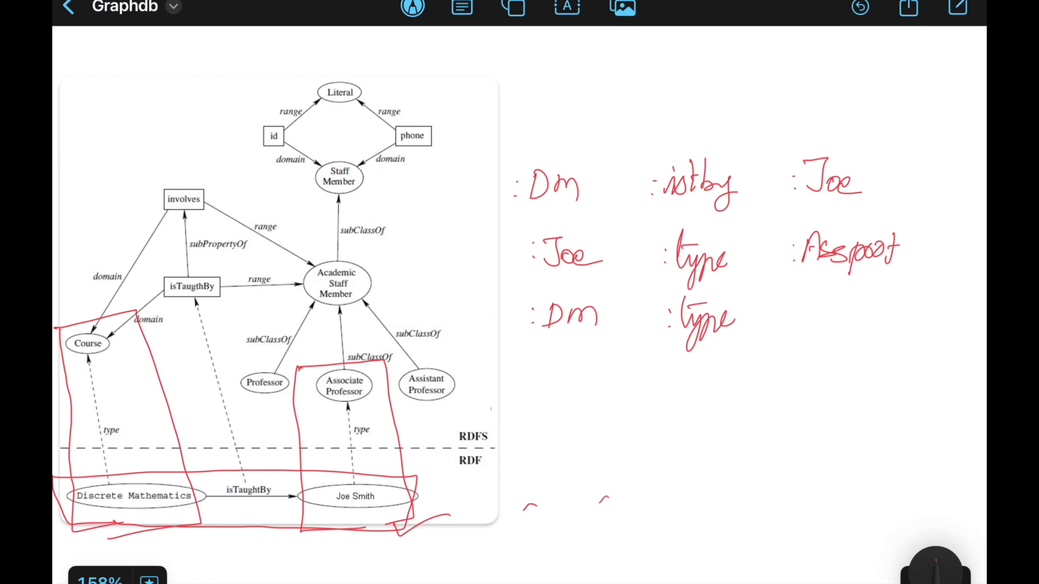
left_click(797, 323)
mouse_move(817, 302)
left_mouse_down()
mouse_move(824, 319)
mouse_move(901, 324)
left_mouse_up()
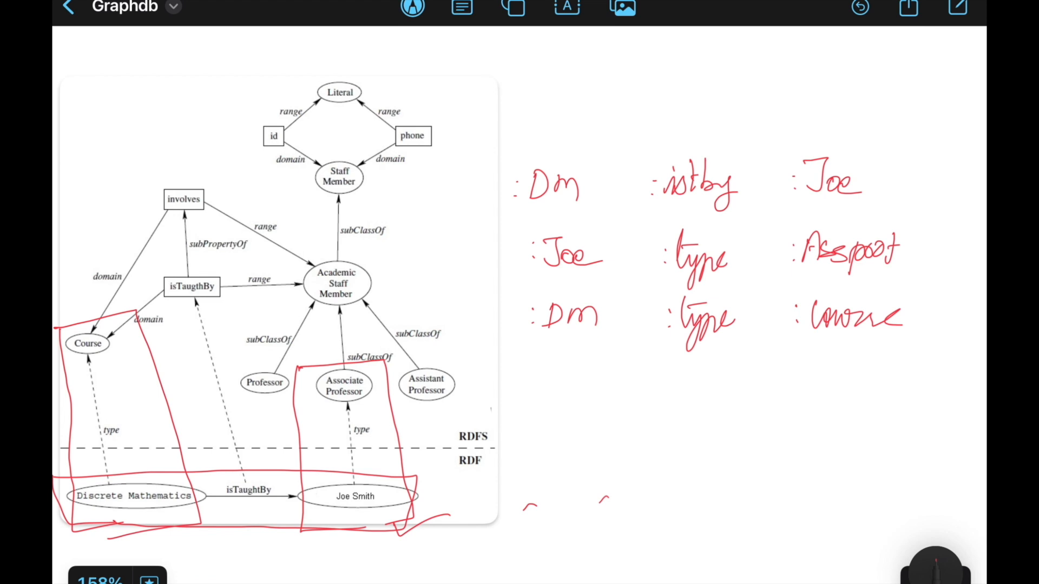
- Outline the isTaughtBy box, start a fourth triple with ":istby", and double-underline both "istby" entries
mouse_move(169, 308)
left_mouse_down()
mouse_move(228, 265)
mouse_move(184, 316)
left_mouse_up()
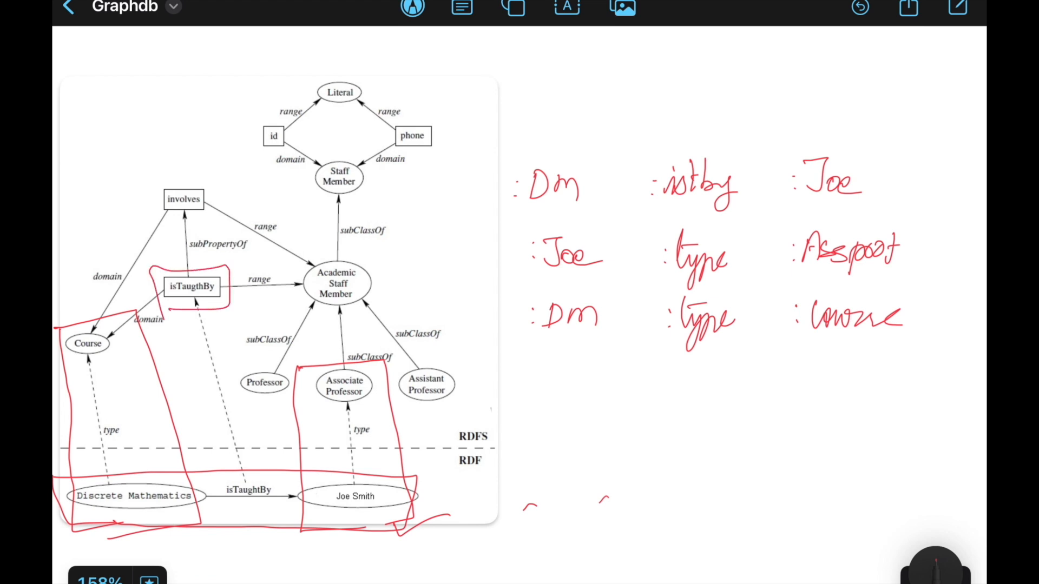
left_click(530, 381)
left_click(531, 400)
mouse_move(546, 384)
left_mouse_down()
mouse_move(544, 403)
mouse_move(592, 403)
mouse_move(586, 426)
left_mouse_up()
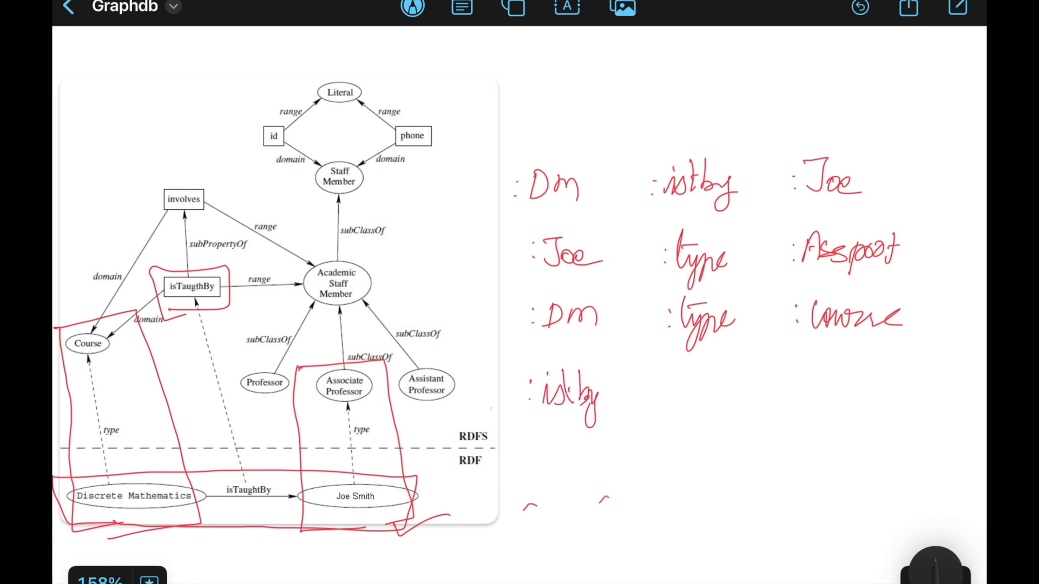
left_click_drag(582, 390, 589, 406)
left_click_drag(659, 213, 712, 207)
left_click_drag(661, 218, 715, 211)
left_click_drag(542, 429, 570, 428)
left_click_drag(546, 435, 567, 434)
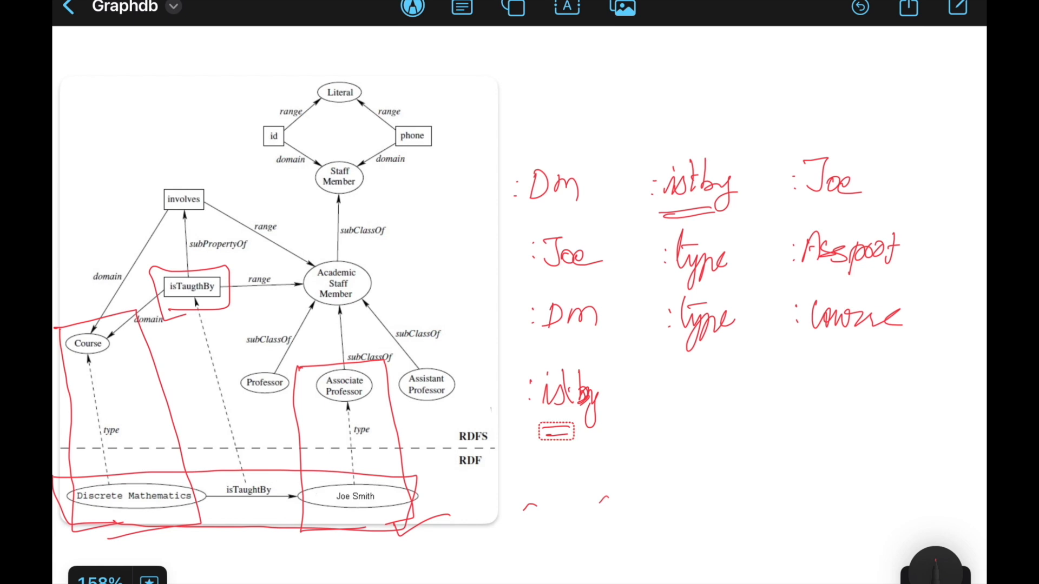
- Complete the fourth triple with ":type" and "owl:Object Property", and re-underline its ":istby" term
left_click(669, 390)
left_click(669, 404)
left_click_drag(686, 373, 689, 435)
mouse_move(698, 397)
left_mouse_down()
mouse_move(721, 414)
mouse_move(745, 399)
left_mouse_up()
left_click_drag(686, 385, 712, 379)
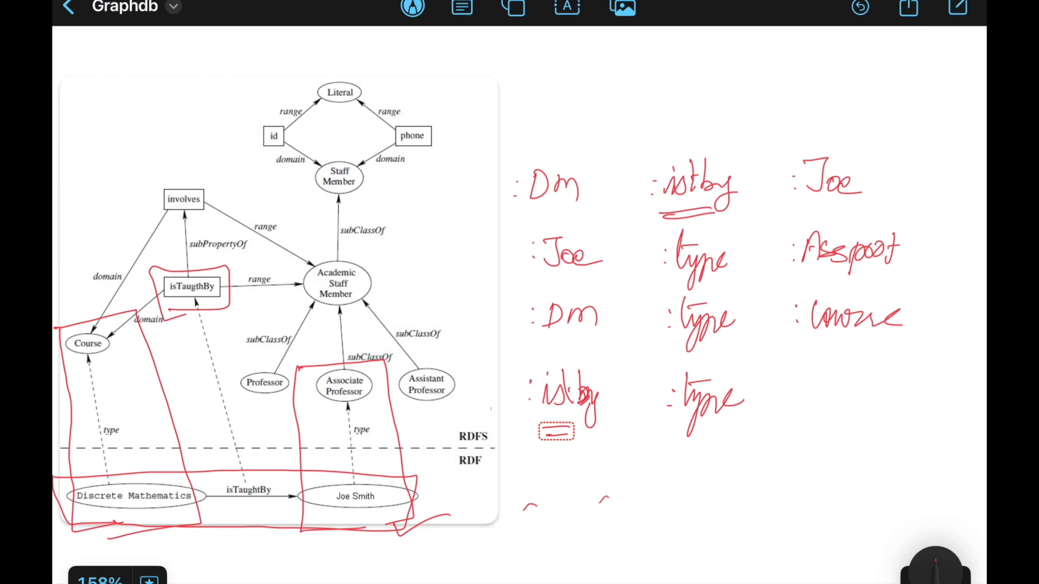
mouse_move(789, 386)
left_mouse_down()
mouse_move(816, 403)
mouse_move(847, 386)
mouse_move(856, 413)
mouse_move(879, 399)
left_mouse_up()
left_click(825, 388)
left_click(825, 399)
left_click(866, 377)
left_click_drag(880, 391, 891, 401)
mouse_move(894, 373)
left_mouse_down()
mouse_move(899, 399)
mouse_move(926, 389)
mouse_move(934, 411)
mouse_move(956, 387)
mouse_move(962, 403)
left_mouse_up()
left_click_drag(962, 393, 969, 418)
left_click_drag(954, 385, 977, 379)
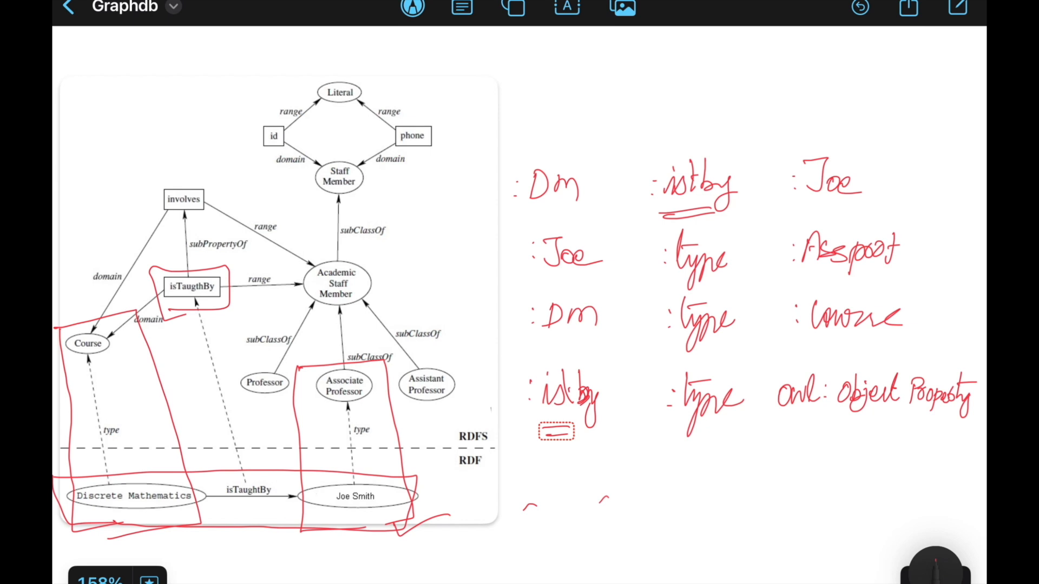
left_click_drag(542, 432, 583, 430)
- Start a fifth triple with ":istby" followed by "rdfs:Domain"
mouse_move(543, 479)
left_mouse_down()
mouse_move(559, 470)
mouse_move(554, 482)
left_mouse_up()
left_click_drag(545, 460, 573, 479)
mouse_move(570, 465)
left_mouse_down()
mouse_move(582, 464)
mouse_move(602, 504)
left_mouse_up()
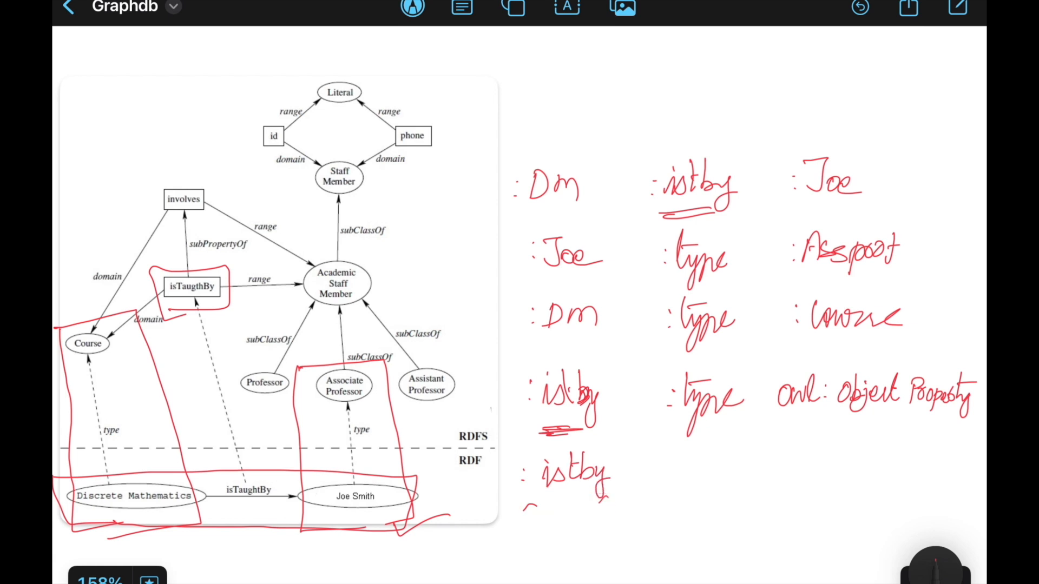
mouse_move(656, 468)
left_mouse_down()
mouse_move(692, 455)
mouse_move(700, 479)
left_mouse_up()
mouse_move(696, 460)
left_mouse_down()
mouse_move(714, 461)
mouse_move(703, 479)
mouse_move(781, 464)
mouse_move(811, 478)
left_mouse_up()
left_click(723, 461)
left_click(724, 473)
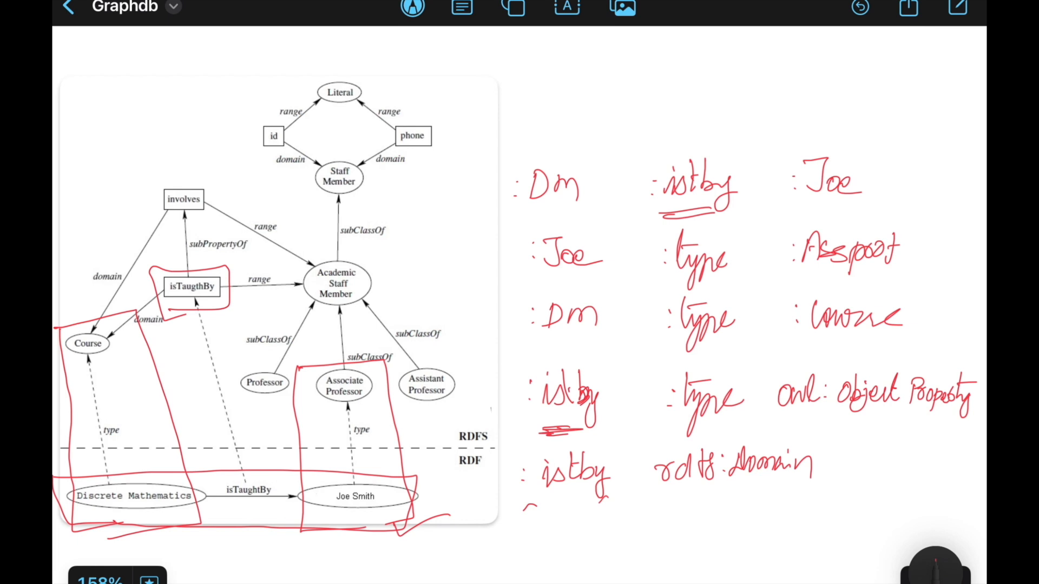
- Underline isTaughtBy, domain and Course in the diagram, and complete the fifth triple with ":Course"
left_click_drag(195, 309, 216, 303)
left_click_drag(143, 336, 176, 326)
left_click_drag(100, 361, 121, 350)
left_click(845, 452)
left_click(845, 466)
mouse_move(857, 454)
left_mouse_down()
mouse_move(872, 448)
mouse_move(887, 468)
mouse_move(941, 465)
mouse_move(933, 455)
left_mouse_up()
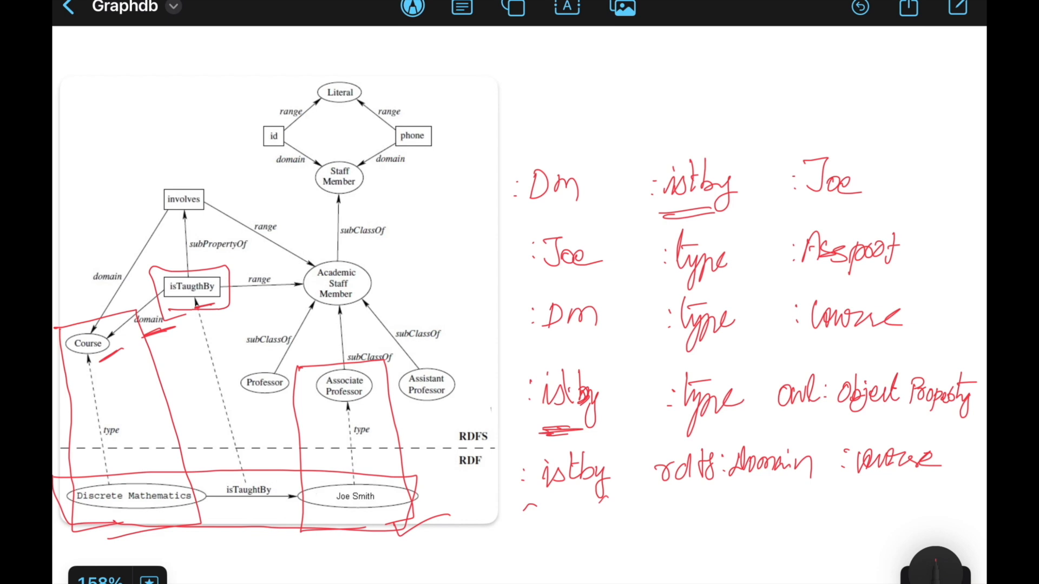
- Underline isTaughtBy, circle its range label and mark Academic Staff Member in the diagram
left_click_drag(196, 307, 222, 298)
mouse_move(273, 271)
left_mouse_down()
mouse_move(278, 280)
mouse_move(271, 267)
left_mouse_up()
left_click_drag(349, 302, 369, 280)
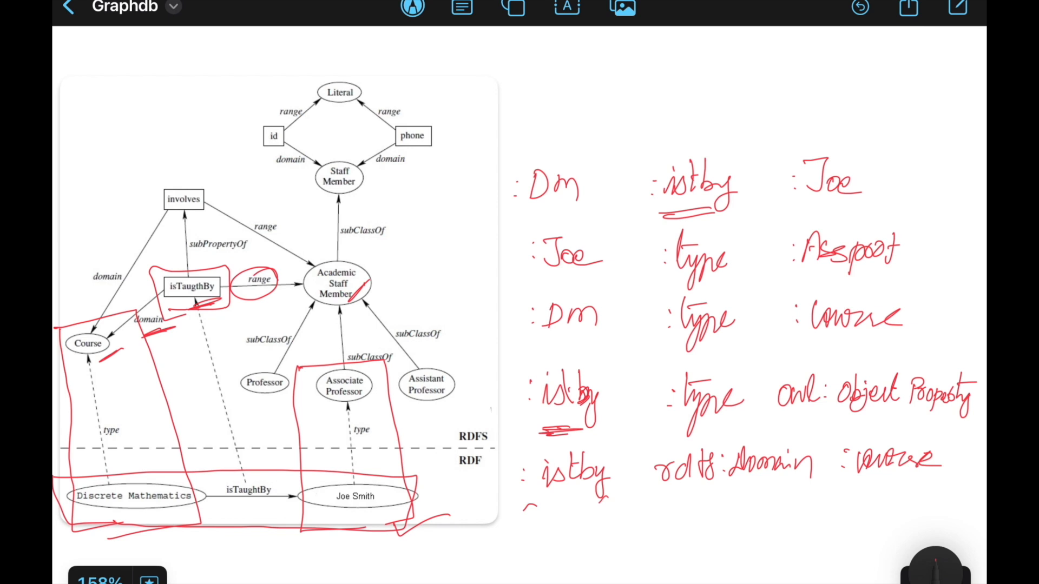
- Write the sixth triple ":istby rdfs:range :ASM" below the fifth one
left_click_drag(545, 511, 549, 513)
left_click_drag(543, 526, 573, 534)
mouse_move(568, 520)
left_mouse_down()
mouse_move(601, 533)
mouse_move(599, 553)
left_mouse_up()
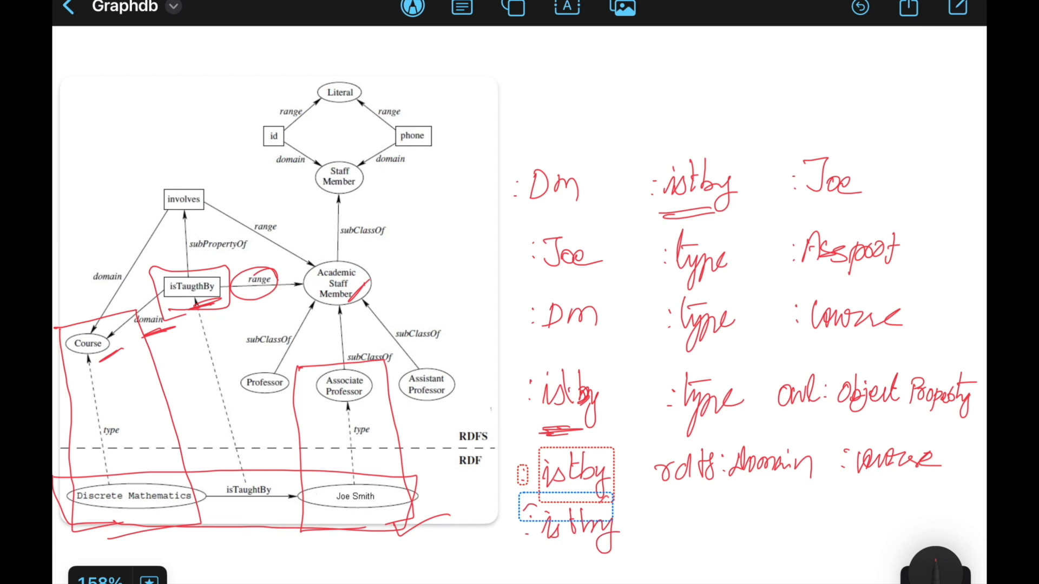
mouse_move(656, 517)
left_mouse_down()
mouse_move(701, 528)
mouse_move(741, 508)
mouse_move(755, 520)
mouse_move(775, 511)
mouse_move(772, 529)
left_mouse_up()
left_click(720, 512)
left_click(720, 522)
left_click_drag(782, 521, 810, 518)
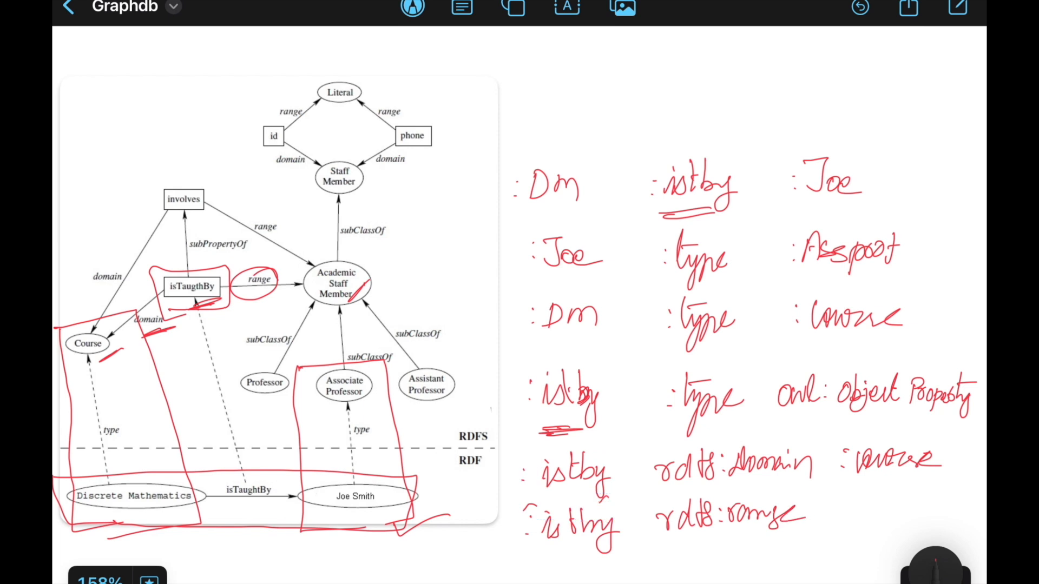
left_click_drag(857, 518, 872, 517)
left_click_drag(860, 509, 919, 515)
left_click(838, 504)
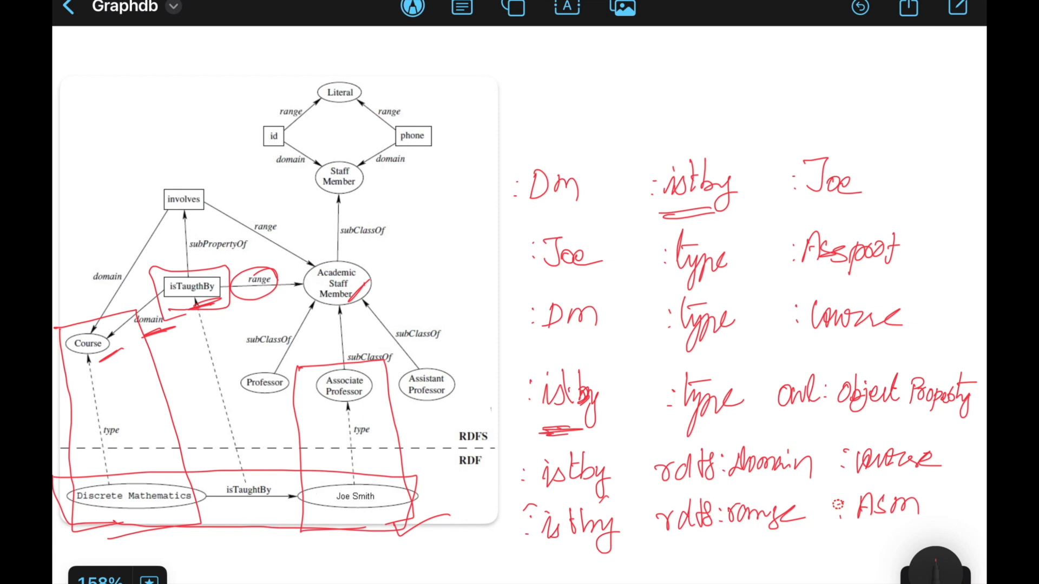
- Circle the involves property and the subPropertyOf label in the diagram
scroll(520, 292, "down", 4)
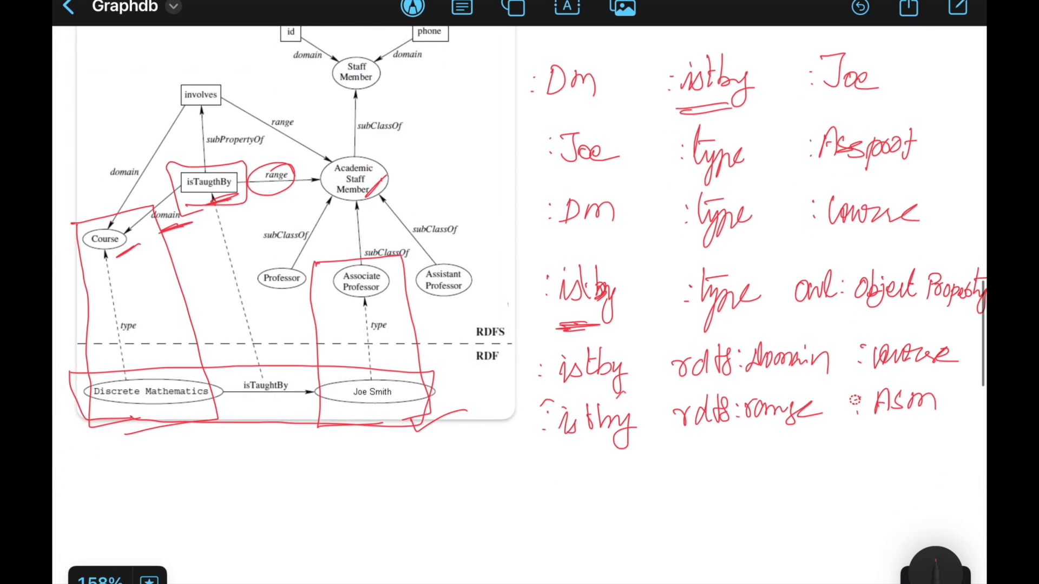
mouse_move(221, 77)
left_mouse_down()
mouse_move(195, 65)
mouse_move(223, 56)
mouse_move(195, 73)
left_mouse_up()
mouse_move(254, 125)
left_mouse_down()
mouse_move(187, 140)
mouse_move(222, 129)
left_mouse_up()
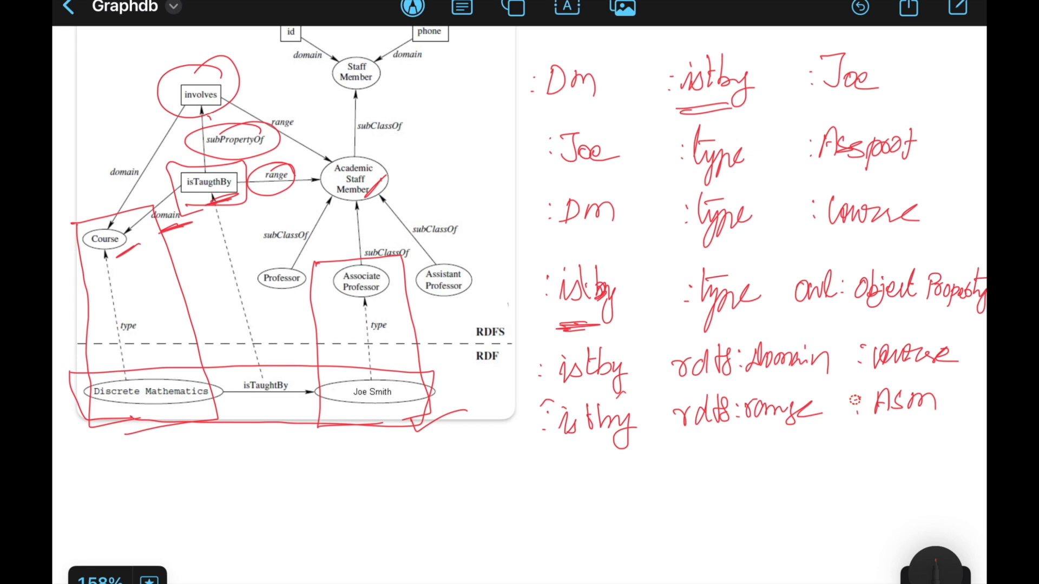
- Start a seventh triple with ":istby" followed by "rdfs:subpropertyof"
left_click(528, 481)
left_click(528, 501)
mouse_move(553, 482)
left_mouse_down()
mouse_move(555, 496)
mouse_move(580, 494)
mouse_move(584, 477)
left_mouse_up()
left_click_drag(587, 464, 602, 492)
left_click_drag(605, 481, 609, 515)
mouse_move(670, 476)
left_mouse_down()
mouse_move(683, 484)
mouse_move(705, 465)
left_mouse_up()
left_click_drag(715, 453, 717, 493)
left_click(733, 472)
mouse_move(706, 480)
left_mouse_down()
mouse_move(774, 482)
mouse_move(784, 495)
left_mouse_up()
mouse_move(788, 476)
left_mouse_down()
mouse_move(809, 474)
mouse_move(815, 496)
mouse_move(833, 473)
mouse_move(852, 476)
left_mouse_up()
mouse_move(860, 457)
left_mouse_down()
mouse_move(867, 495)
mouse_move(882, 476)
mouse_move(887, 496)
left_mouse_up()
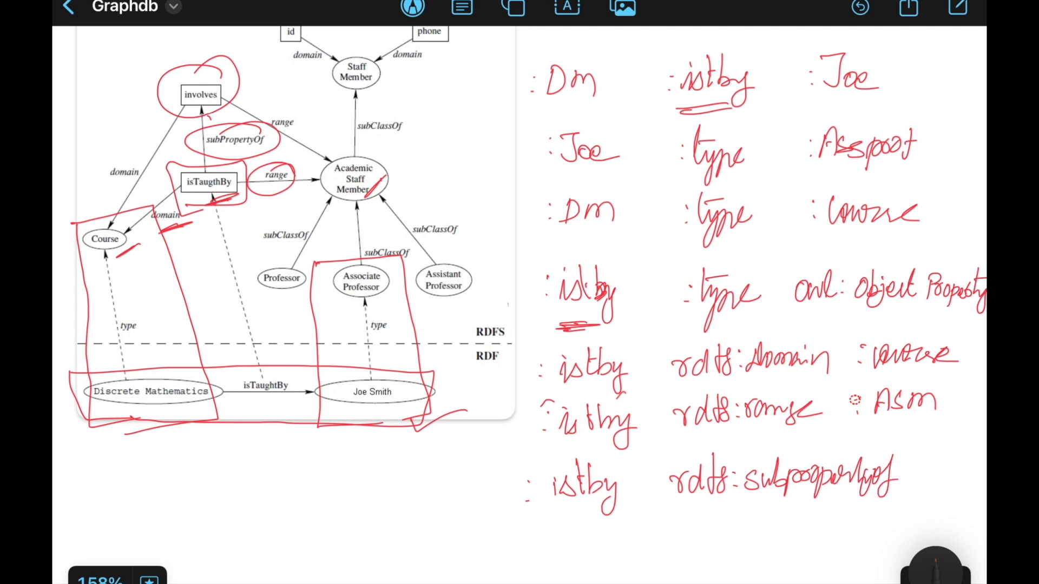
- Complete the seventh triple with ":involves", written on the line below its predicate
scroll(519, 293, "down", 3)
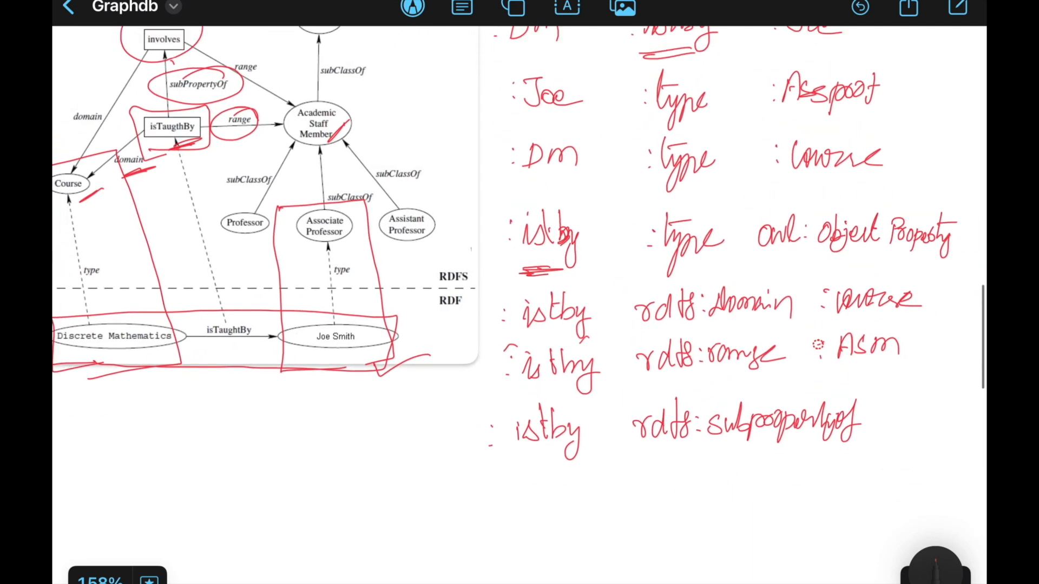
left_click(811, 470)
left_click(811, 486)
left_click_drag(825, 469, 826, 485)
mouse_move(833, 486)
left_mouse_down()
mouse_move(855, 471)
mouse_move(872, 486)
mouse_move(887, 472)
mouse_move(912, 486)
left_mouse_up()
left_click(914, 486)
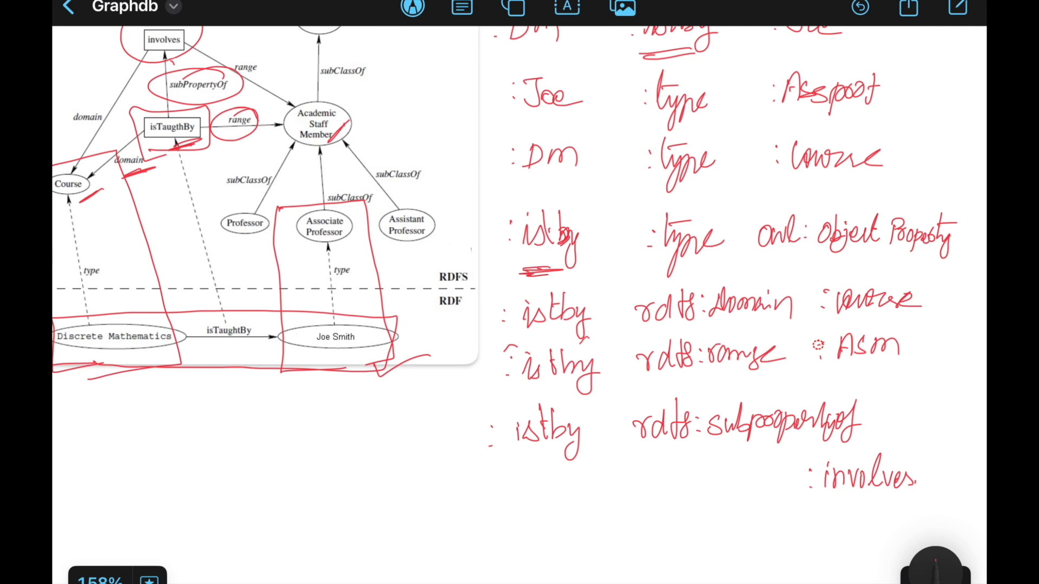
- Draw a box around Associate Professor and Academic Staff Member in the diagram to mark their subclass relationship
scroll(519, 303, "up", 1)
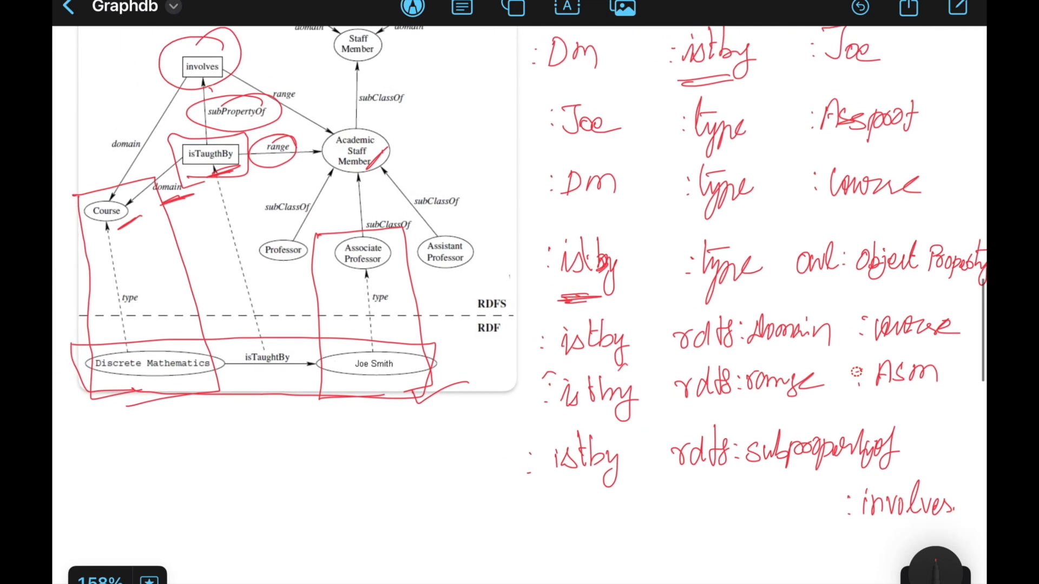
mouse_move(316, 133)
left_mouse_down()
mouse_move(403, 114)
mouse_move(406, 280)
mouse_move(336, 280)
left_mouse_up()
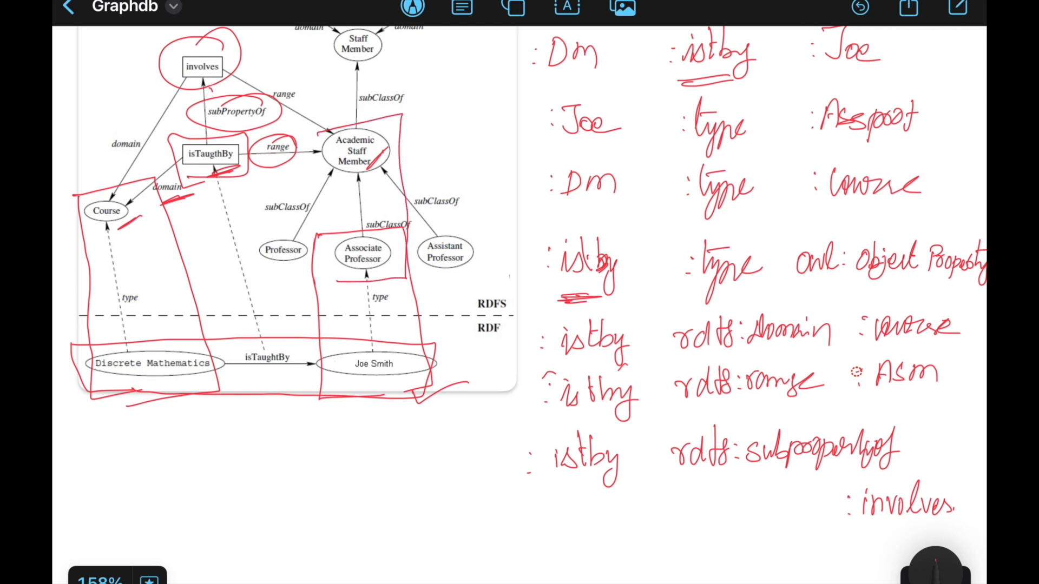
left_click_drag(313, 138, 330, 281)
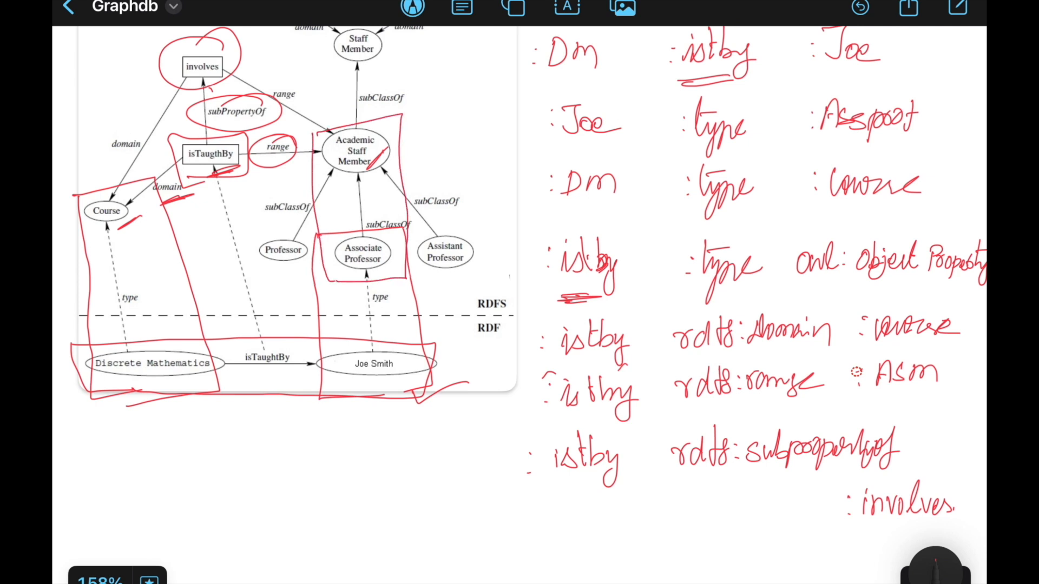
- Start an eighth triple with ":Assprof" below the seventh
scroll(519, 271, "down", 2)
left_click(479, 487)
left_click(479, 506)
left_click_drag(502, 509, 584, 503)
left_click_drag(594, 476, 586, 510)
left_click_drag(586, 491, 606, 488)
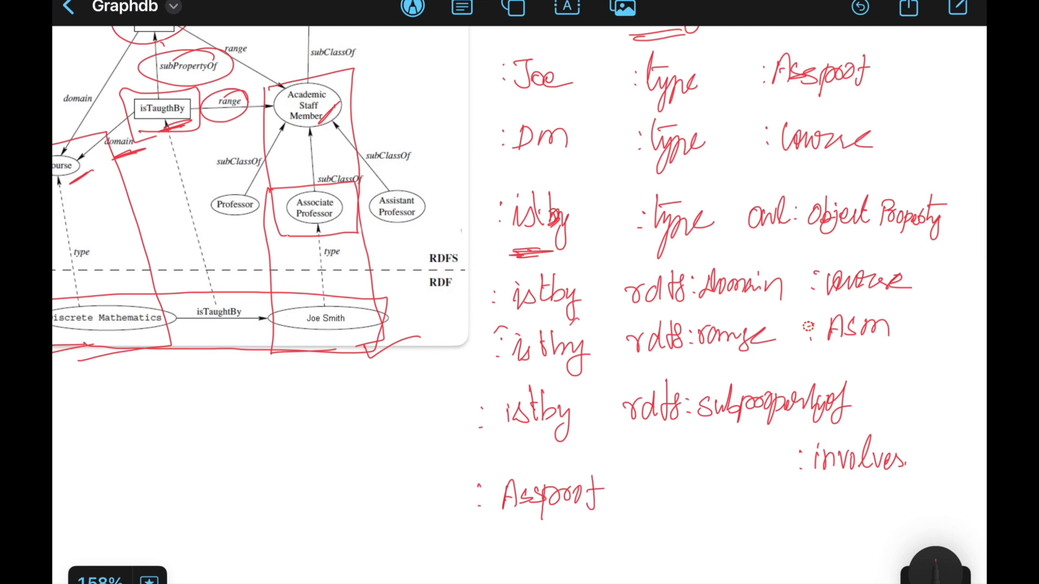
- Complete the eighth triple with "owl:subclassof" and ":ASM"
scroll(518, 273, "down", 2)
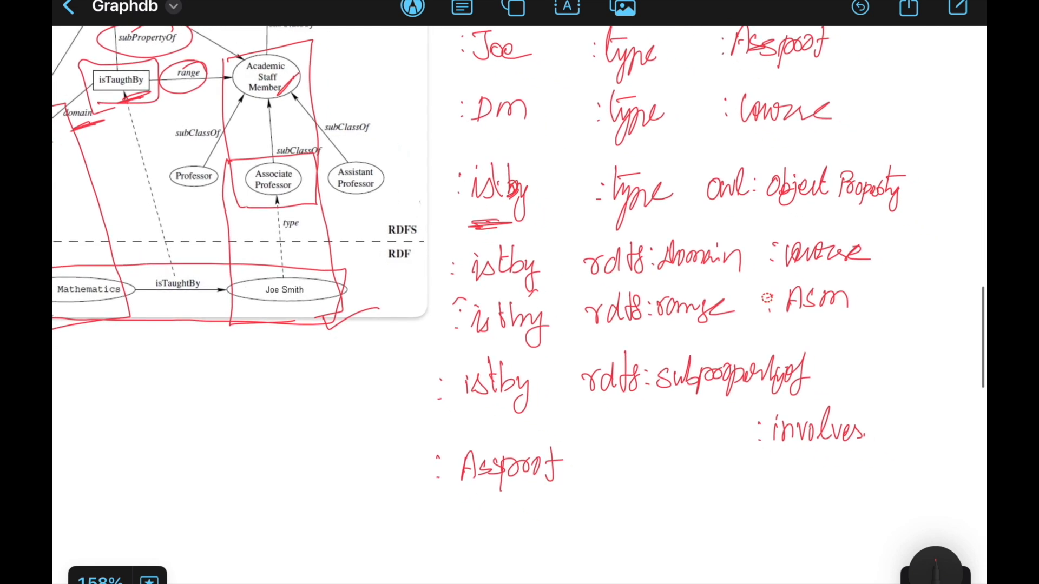
mouse_move(603, 464)
left_mouse_down()
mouse_move(634, 480)
mouse_move(679, 476)
mouse_move(704, 456)
mouse_move(738, 478)
mouse_move(798, 475)
left_mouse_up()
left_click(643, 462)
left_click(641, 471)
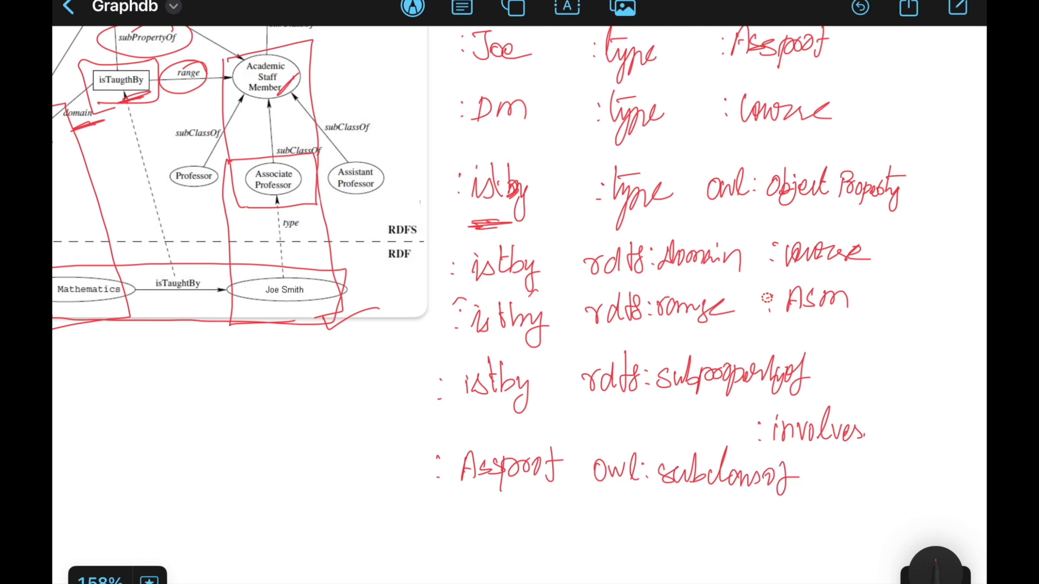
left_click(833, 471)
left_click(833, 484)
mouse_move(850, 485)
left_mouse_down()
mouse_move(865, 484)
mouse_move(856, 475)
left_mouse_up()
mouse_move(878, 469)
left_mouse_down()
mouse_move(865, 477)
mouse_move(913, 469)
left_mouse_up()
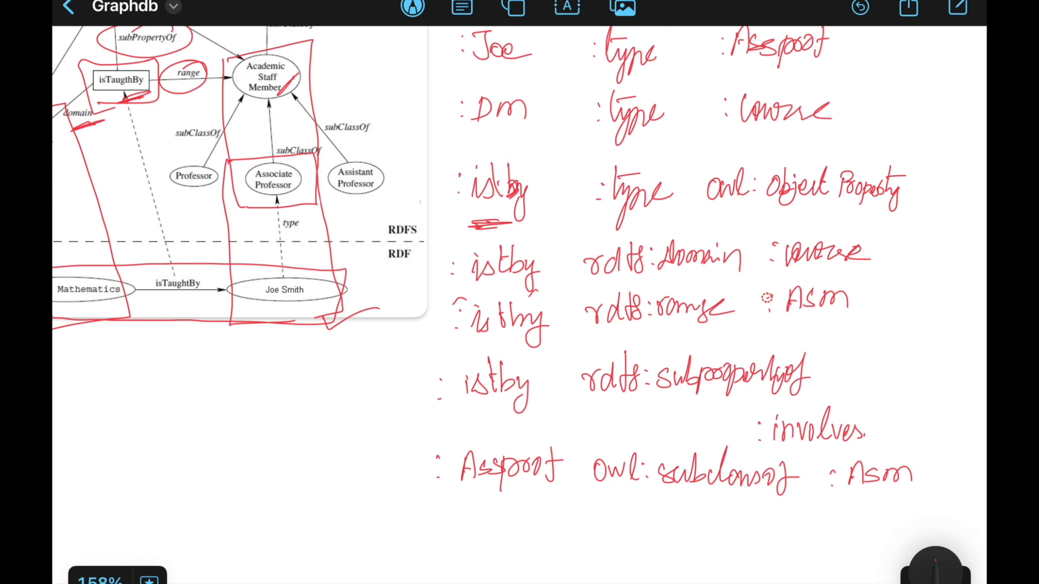
- Underline the owl prefix in the eighth triple and the rdfs prefixes in the seventh, sixth and fifth triples
left_click_drag(598, 495, 632, 492)
left_click_drag(593, 406, 624, 404)
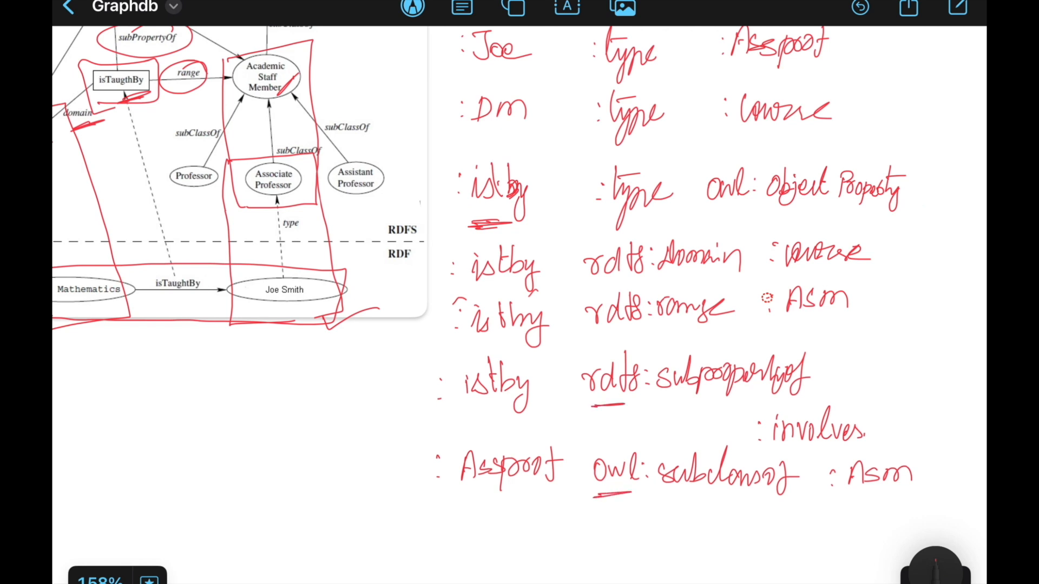
left_click_drag(598, 336, 631, 335)
left_click_drag(589, 282, 634, 277)
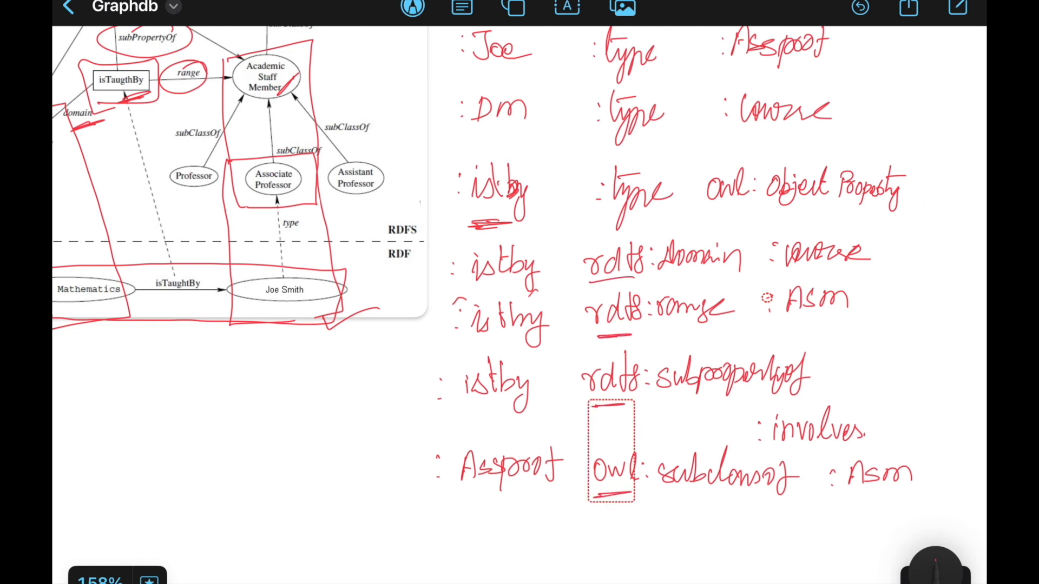
- Underline type in the fourth triple and add the "rdf" prefix to type in the fourth, third and second triples
scroll(518, 305, "up", 5)
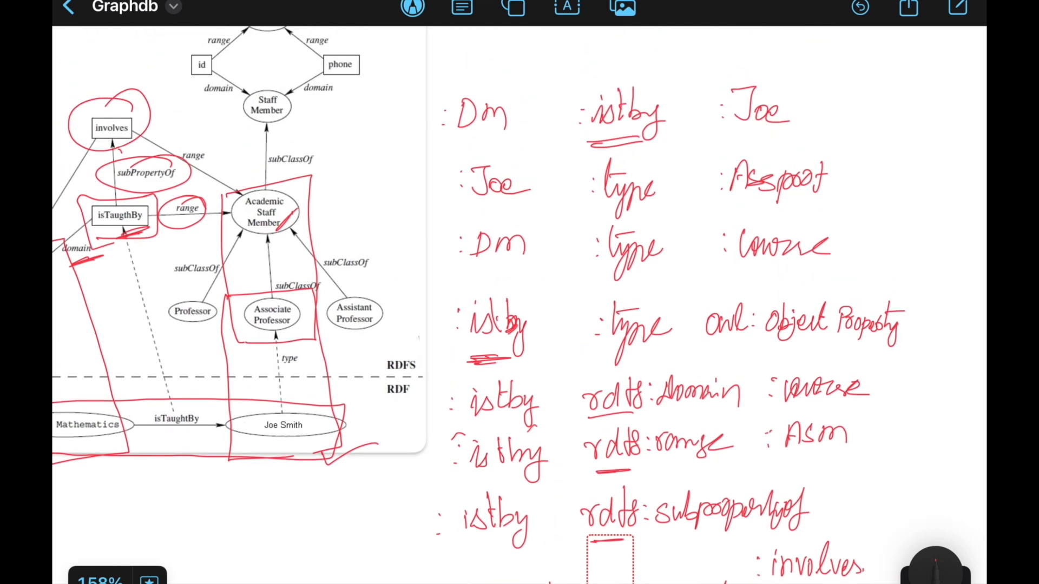
left_click_drag(617, 354, 651, 348)
mouse_move(553, 332)
left_mouse_down()
mouse_move(561, 325)
mouse_move(581, 347)
left_mouse_up()
left_click_drag(584, 330, 592, 329)
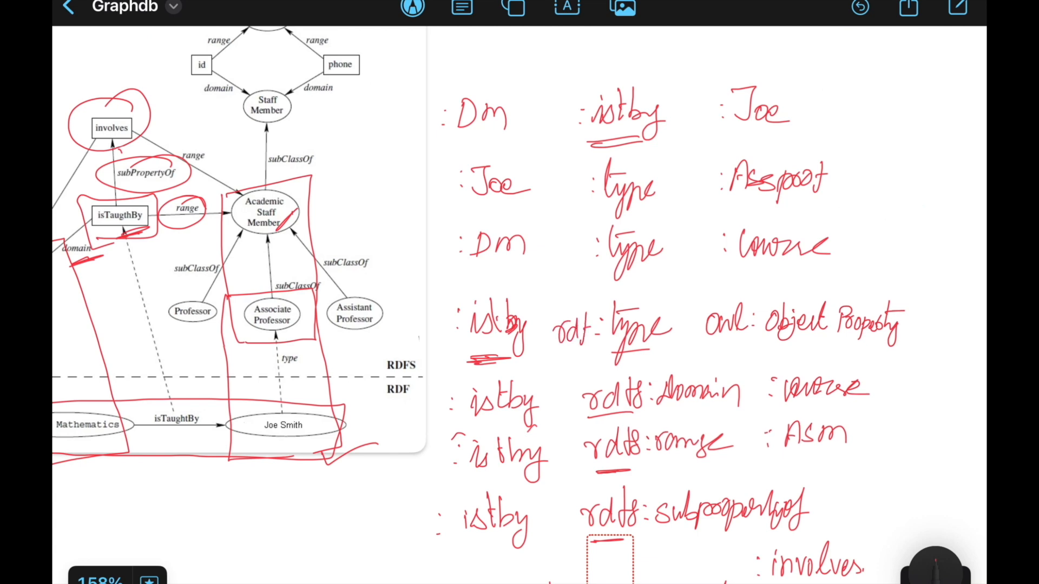
mouse_move(547, 258)
left_mouse_down()
mouse_move(558, 246)
mouse_move(579, 266)
mouse_move(589, 249)
left_mouse_up()
mouse_move(554, 197)
left_mouse_down()
mouse_move(565, 186)
mouse_move(581, 201)
left_mouse_up()
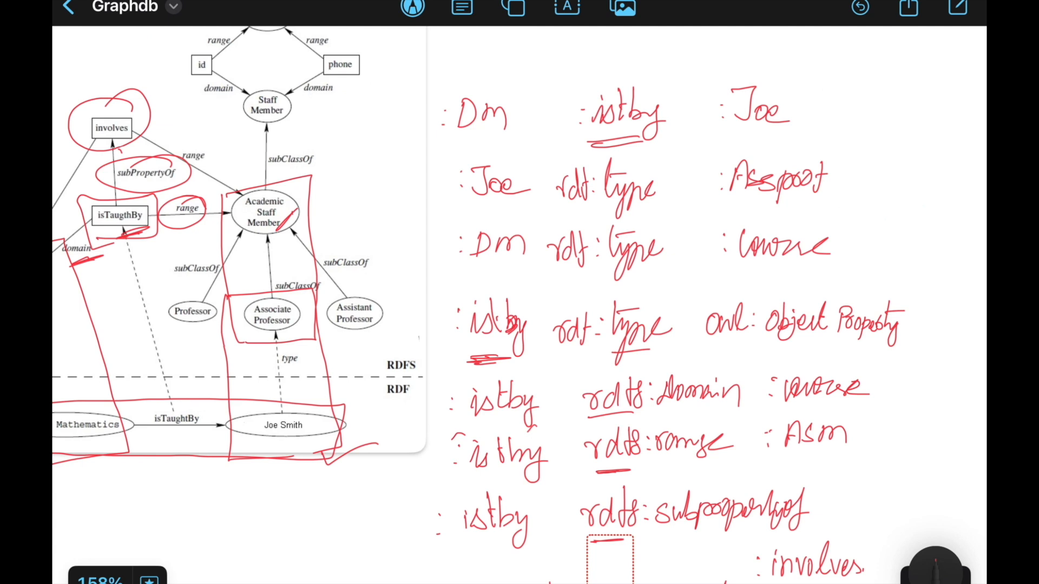
- Underline the full predicates of the second to eighth triples, from rdf:type down to owl:subclassof
left_click_drag(555, 207, 653, 204)
left_click_drag(555, 274, 649, 272)
left_click_drag(559, 352, 660, 349)
left_click_drag(588, 418, 734, 407)
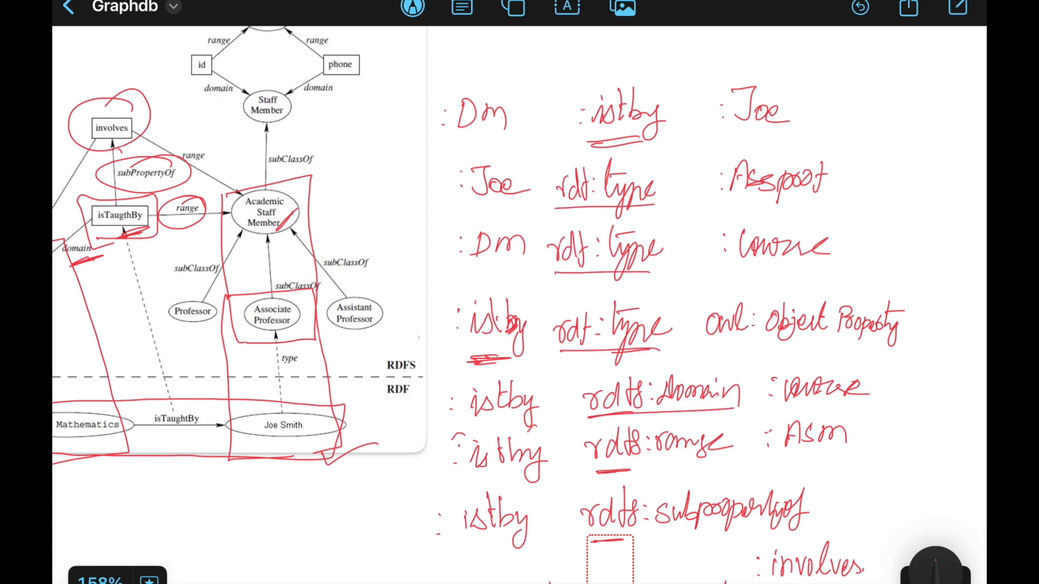
left_click_drag(596, 470, 718, 469)
mouse_move(591, 536)
left_mouse_down()
mouse_move(706, 531)
mouse_move(624, 539)
left_mouse_up()
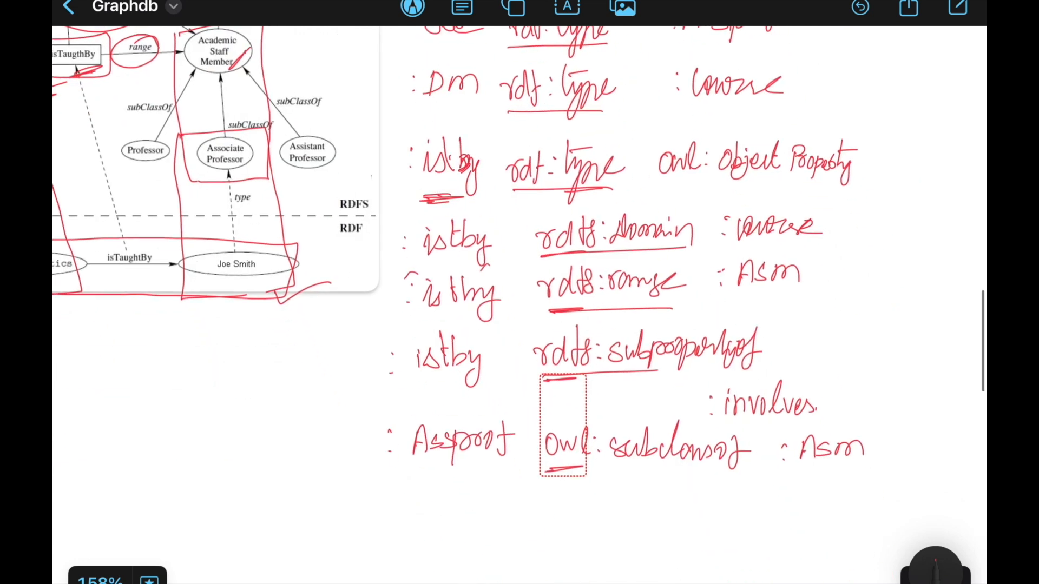
scroll(520, 303, "down", 1)
left_click_drag(533, 454, 701, 449)
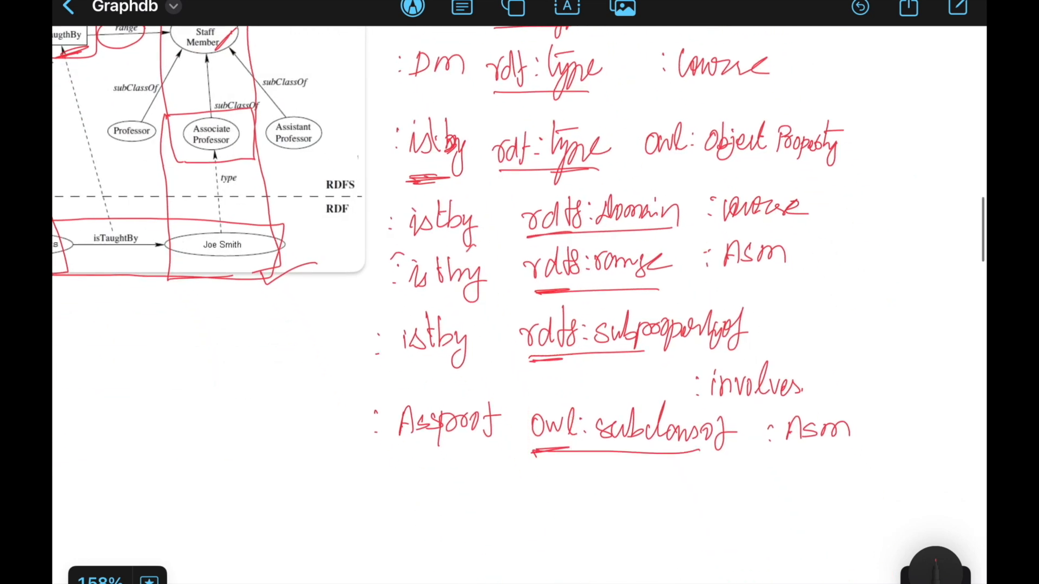
- Add the note "all keywords" with a connector line below the eighth triple's predicate
left_click_drag(597, 472, 637, 516)
mouse_move(628, 503)
left_mouse_down()
mouse_move(633, 521)
mouse_move(661, 498)
mouse_move(680, 518)
left_mouse_up()
mouse_move(708, 483)
left_mouse_down()
mouse_move(705, 519)
mouse_move(726, 503)
mouse_move(731, 541)
left_mouse_up()
mouse_move(756, 481)
left_mouse_down()
mouse_move(754, 500)
mouse_move(772, 493)
mouse_move(791, 515)
mouse_move(817, 479)
left_mouse_up()
left_click_drag(808, 514, 835, 511)
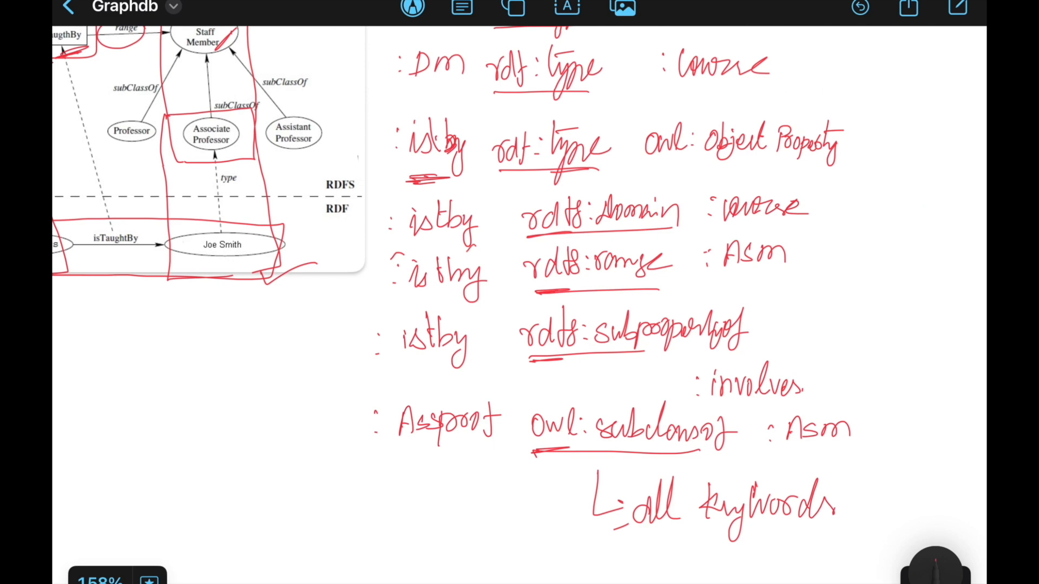
- Underline the subject and object of the first triple and label that row "non Kwords"
scroll(520, 302, "up", 5)
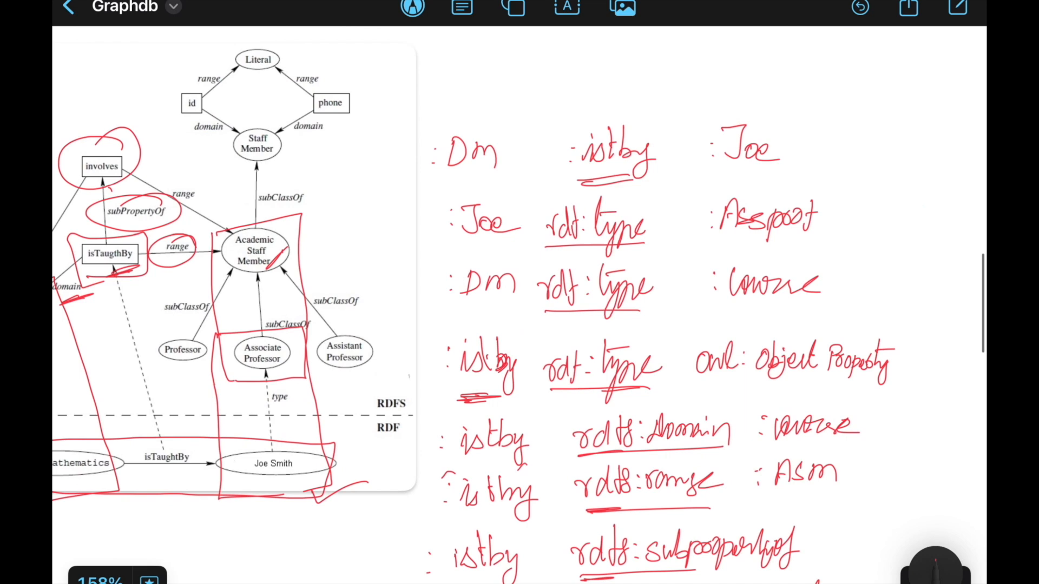
left_click_drag(434, 177, 482, 173)
mouse_move(707, 182)
left_mouse_down()
mouse_move(762, 176)
mouse_move(838, 147)
left_mouse_up()
mouse_move(853, 154)
left_mouse_down()
mouse_move(865, 132)
mouse_move(892, 142)
mouse_move(952, 115)
left_mouse_up()
mouse_move(957, 130)
left_mouse_down()
mouse_move(965, 96)
mouse_move(986, 114)
left_mouse_up()
left_click_drag(964, 135, 985, 130)
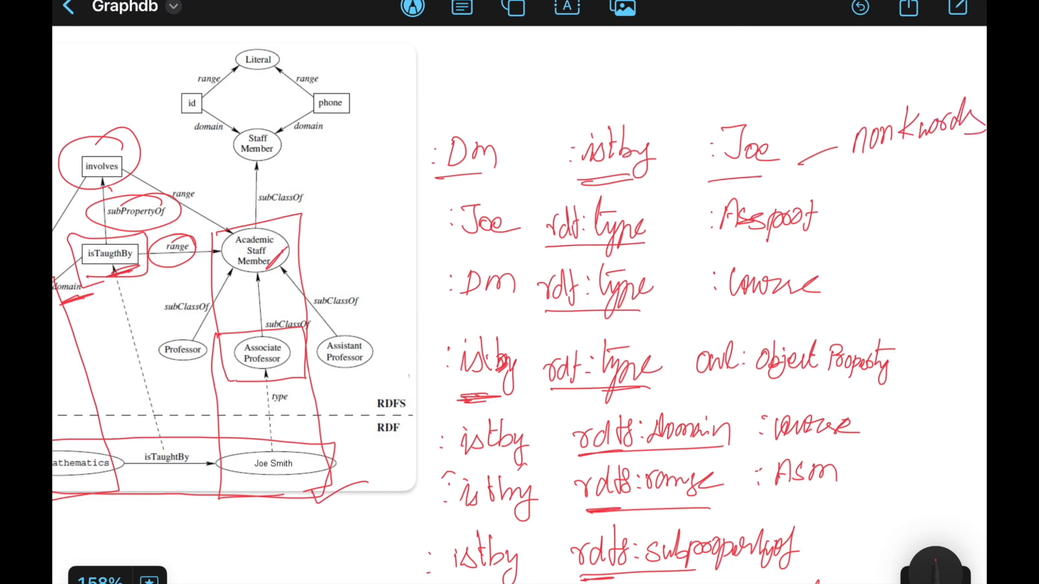
- Add the prefix "abc" to all three terms of the first triple
scroll(519, 306, "up", 4)
scroll(519, 306, "left", 4)
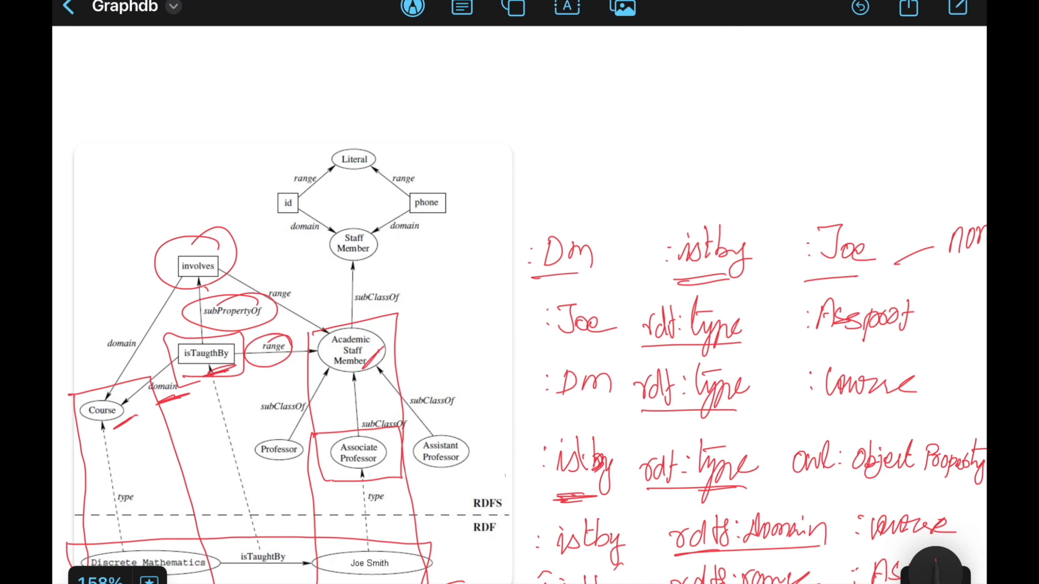
mouse_move(487, 258)
left_mouse_down()
mouse_move(488, 270)
mouse_move(513, 271)
left_mouse_up()
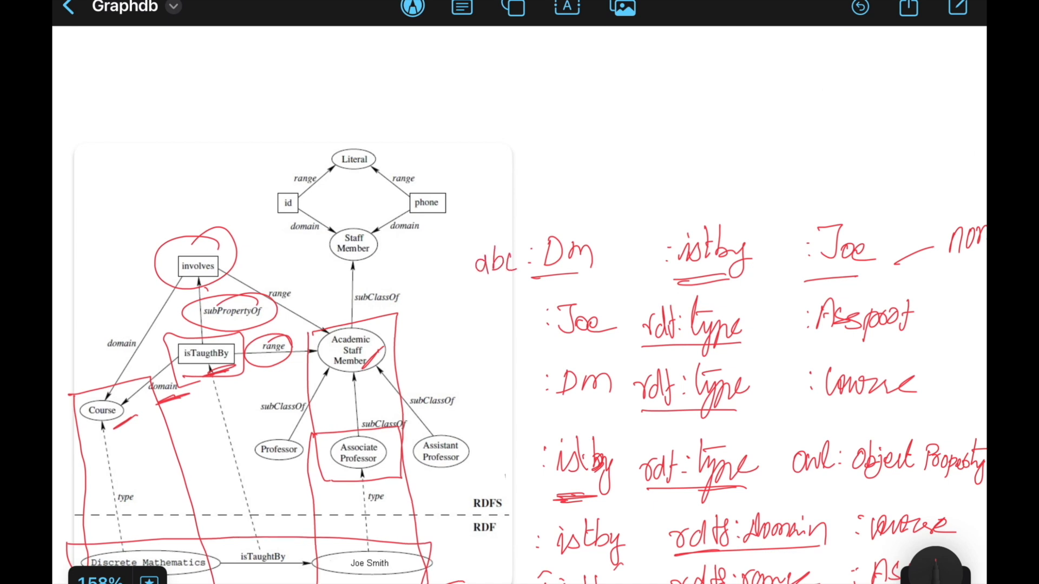
mouse_move(632, 256)
left_mouse_down()
mouse_move(623, 268)
mouse_move(647, 267)
left_mouse_up()
left_click_drag(657, 253, 654, 266)
mouse_move(783, 252)
left_mouse_down()
mouse_move(785, 263)
mouse_move(798, 258)
left_mouse_up()
- Add the prefix "abc" to the subjects and objects of the second and third triples
scroll(520, 325, "down", 3)
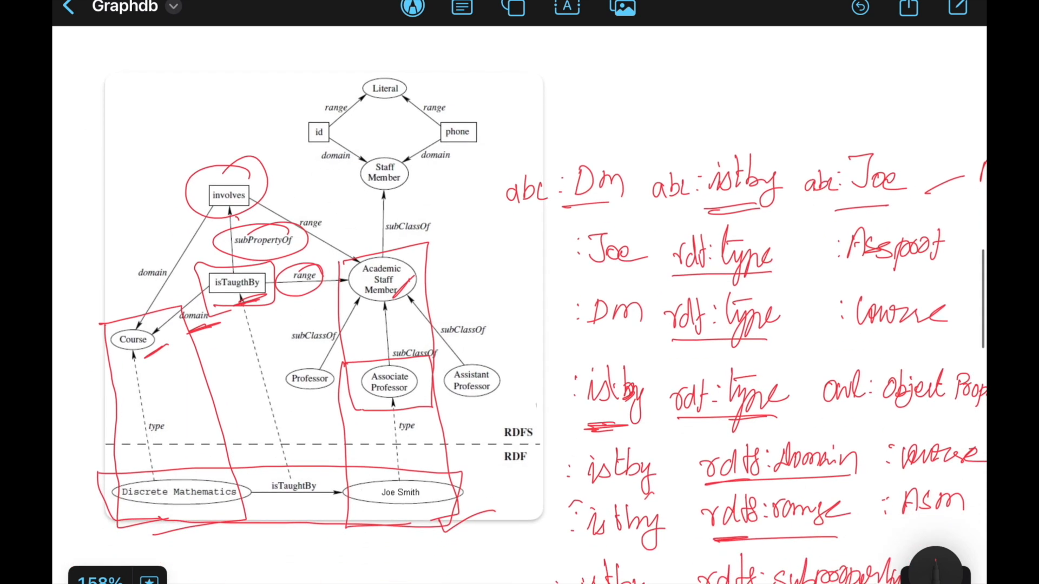
left_click_drag(521, 260, 524, 273)
mouse_move(529, 246)
left_mouse_down()
mouse_move(537, 270)
mouse_move(554, 266)
left_mouse_up()
mouse_move(807, 248)
left_mouse_down()
mouse_move(809, 260)
mouse_move(823, 258)
left_mouse_up()
left_click_drag(829, 247, 829, 259)
left_click_drag(520, 316, 517, 328)
mouse_move(533, 303)
left_mouse_down()
mouse_move(535, 325)
mouse_move(545, 323)
left_mouse_up()
left_click_drag(548, 311, 566, 323)
mouse_move(811, 311)
left_mouse_down()
mouse_move(813, 324)
mouse_move(844, 314)
left_mouse_up()
- Add the prefix "abc:" to the istby subject of the fourth triple
scroll(519, 303, "down", 3)
scroll(520, 303, "down", 4)
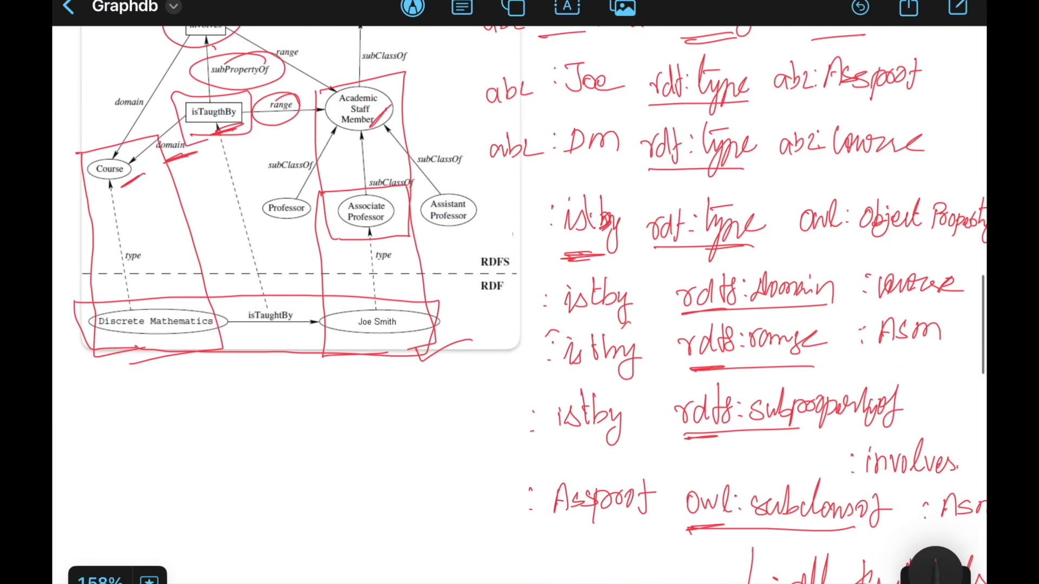
mouse_move(518, 218)
left_mouse_down()
mouse_move(509, 226)
mouse_move(523, 221)
left_mouse_up()
mouse_move(528, 194)
left_mouse_down()
mouse_move(523, 219)
mouse_move(532, 226)
left_mouse_up()
left_click_drag(543, 212, 547, 226)
left_click(552, 213)
left_click(552, 224)
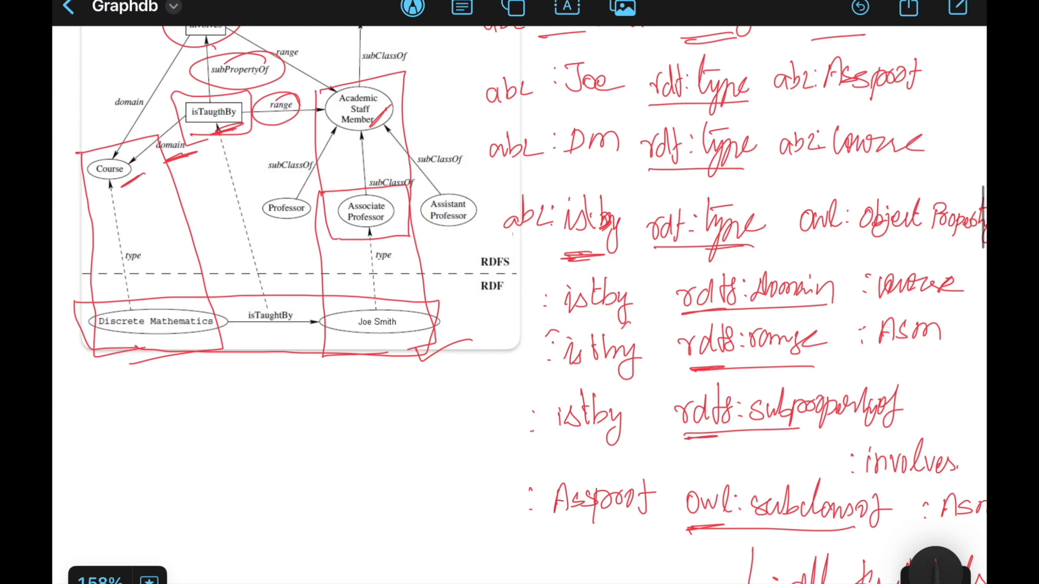
- Add the prefix "abc" to the subject and object of the fifth triple and to the subject of the sixth
scroll(519, 303, "down", 3)
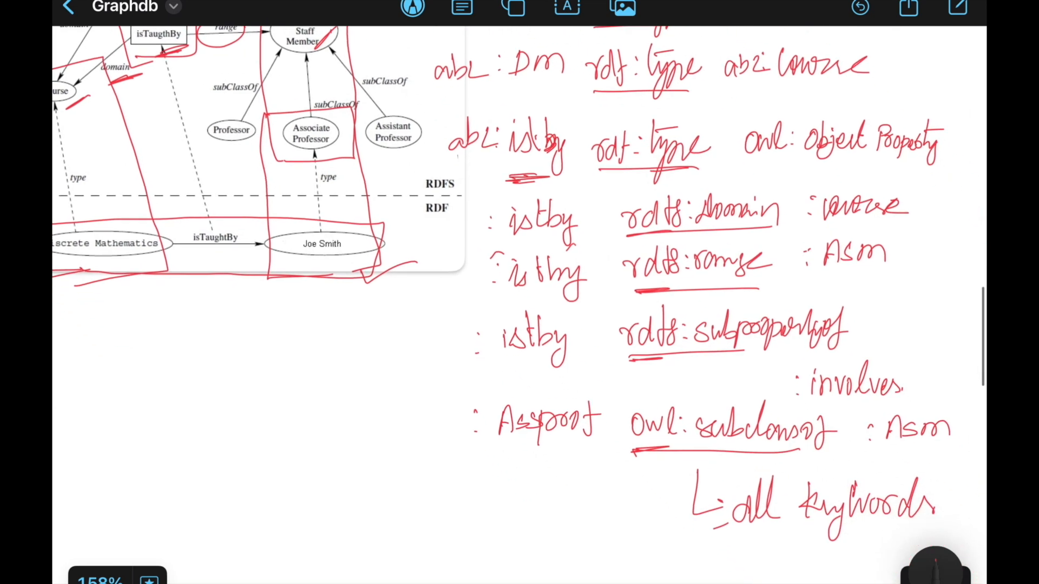
mouse_move(460, 223)
left_mouse_down()
mouse_move(458, 237)
mouse_move(487, 226)
left_mouse_up()
left_click(489, 212)
left_click(490, 226)
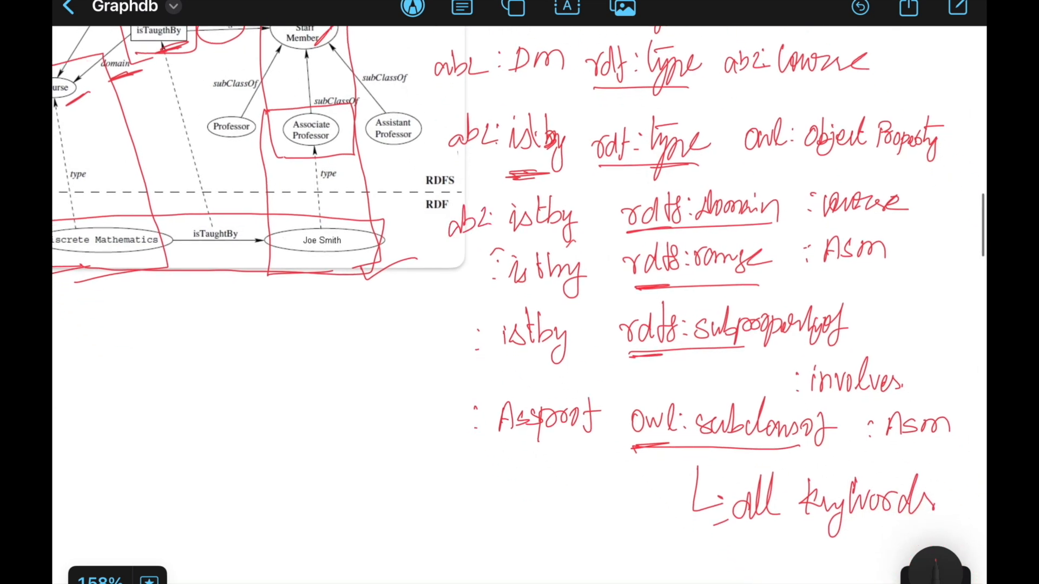
left_click_drag(793, 183, 785, 193)
mouse_move(799, 158)
left_mouse_down()
mouse_move(797, 191)
mouse_move(809, 188)
left_mouse_up()
left_click_drag(818, 169, 839, 181)
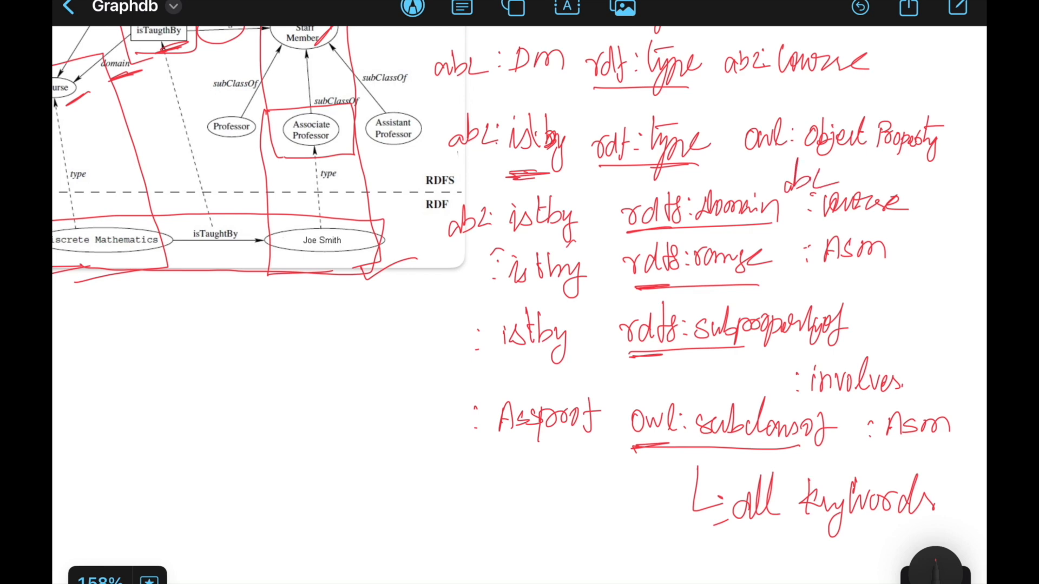
left_click_drag(460, 268, 461, 281)
left_click_drag(460, 273, 494, 279)
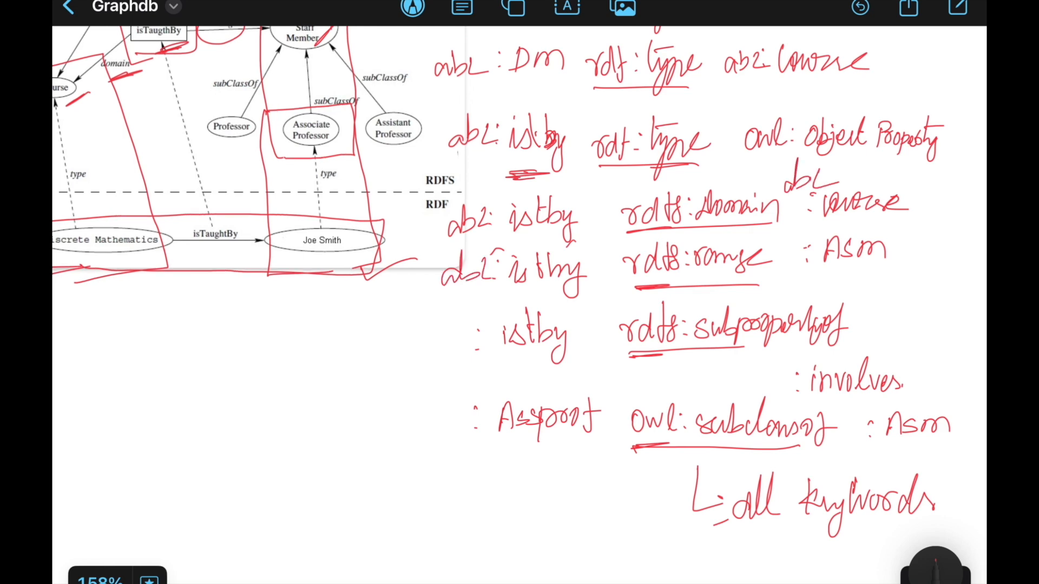
- Add the prefix "abc" to the object of the rdfs:range triple and the subject of the subPropertyOf triple
mouse_move(791, 234)
left_mouse_down()
mouse_move(783, 248)
mouse_move(794, 244)
left_mouse_up()
left_click_drag(798, 237, 852, 237)
mouse_move(431, 346)
left_mouse_down()
mouse_move(427, 360)
mouse_move(470, 354)
left_mouse_up()
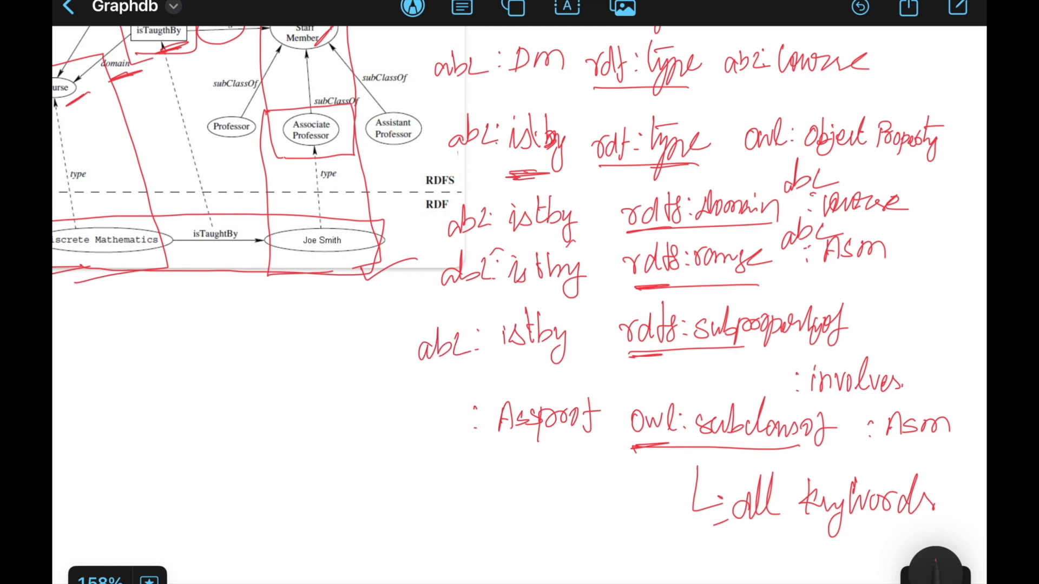
- Add the prefix "abc" to the involves object and to the subject and object of the subClassOf triple
mouse_move(760, 377)
left_mouse_down()
mouse_move(757, 390)
mouse_move(792, 382)
left_mouse_up()
left_click_drag(425, 417, 421, 436)
mouse_move(428, 394)
left_mouse_down()
mouse_move(436, 431)
mouse_move(477, 427)
left_mouse_up()
left_click_drag(855, 414, 851, 427)
mouse_move(851, 390)
left_mouse_down()
mouse_move(866, 424)
mouse_move(881, 411)
left_mouse_up()
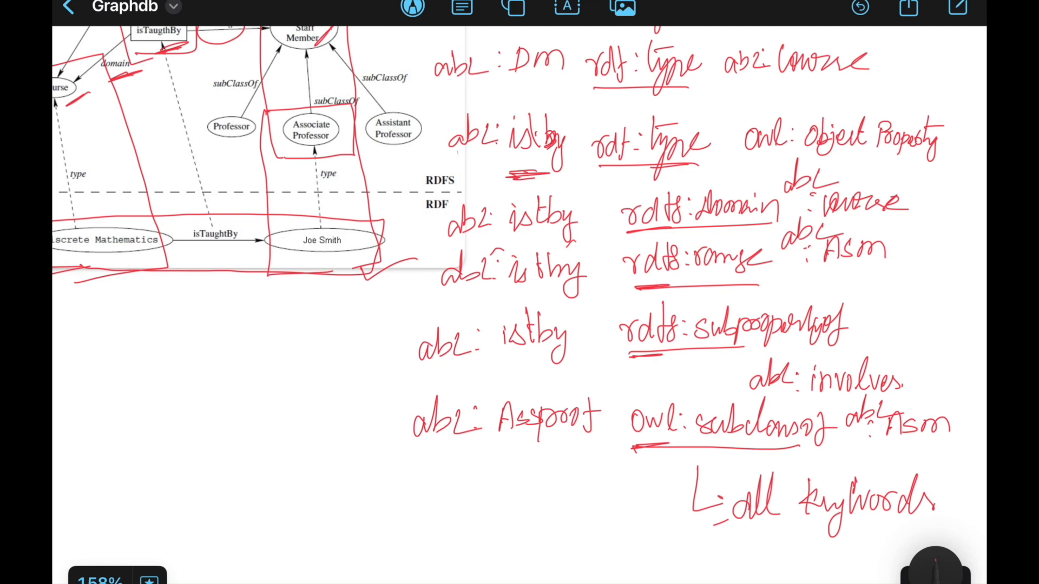
- Draw a vertical divider beside the triples and write the underlined heading "prefixes" on its far side
scroll(519, 305, "up", 5)
scroll(518, 305, "right", 7)
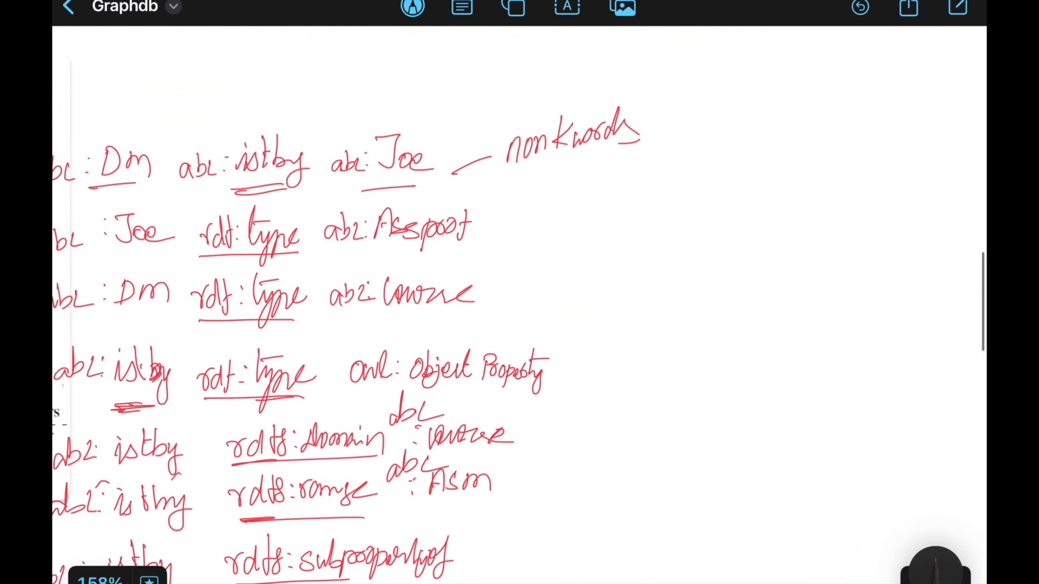
left_click_drag(670, 69, 647, 568)
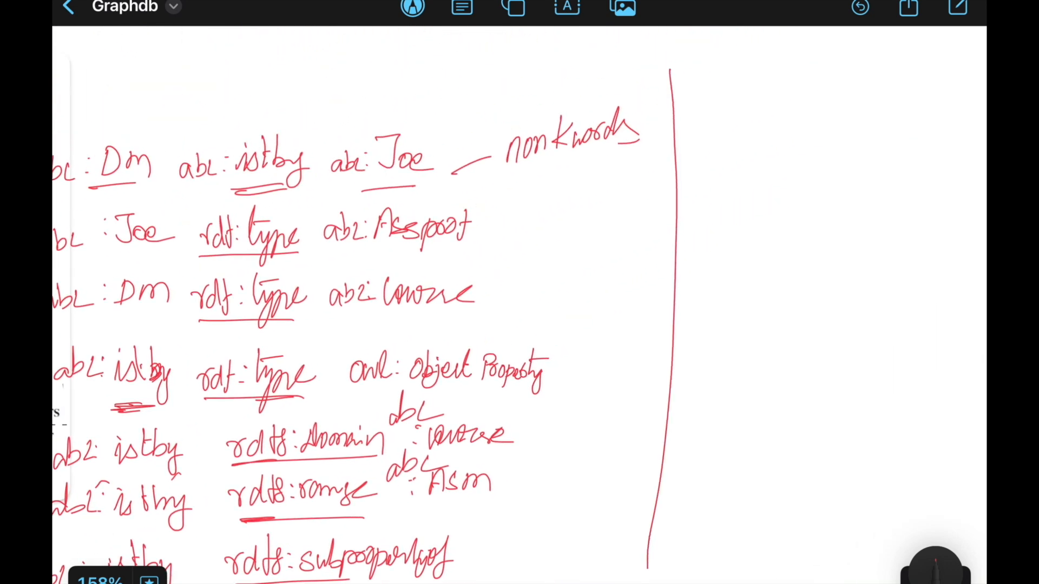
mouse_move(715, 92)
left_mouse_down()
mouse_move(708, 135)
mouse_move(741, 105)
mouse_move(769, 115)
left_mouse_up()
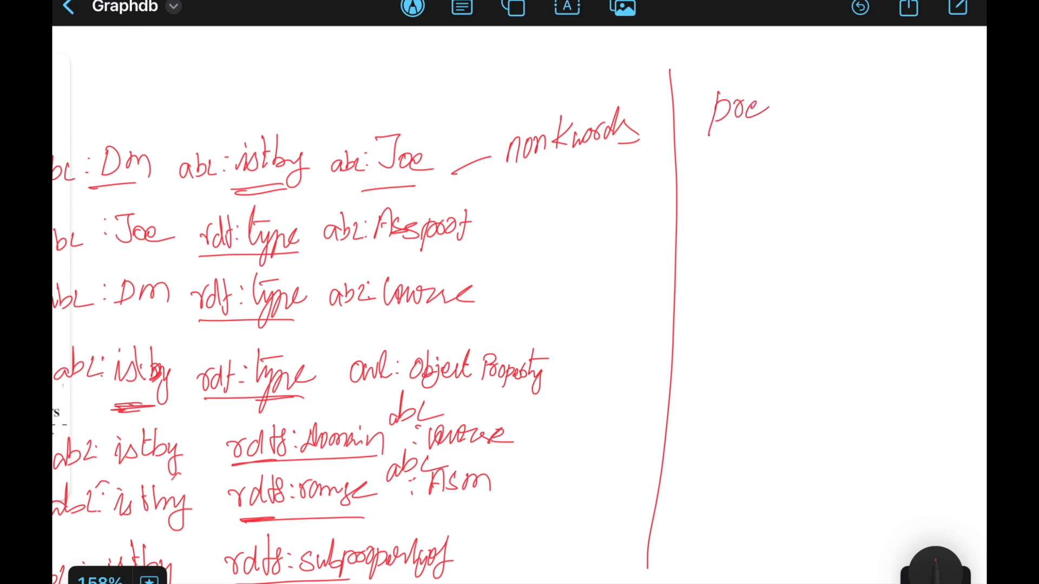
mouse_move(780, 73)
left_mouse_down()
mouse_move(778, 123)
mouse_move(843, 102)
left_mouse_up()
left_click_drag(717, 145, 857, 135)
- List the prefixes "abc:", "rdf:", "rdfs:" and "owl" beneath the prefixes heading
mouse_move(747, 188)
left_mouse_down()
mouse_move(755, 201)
mouse_move(793, 198)
left_mouse_up()
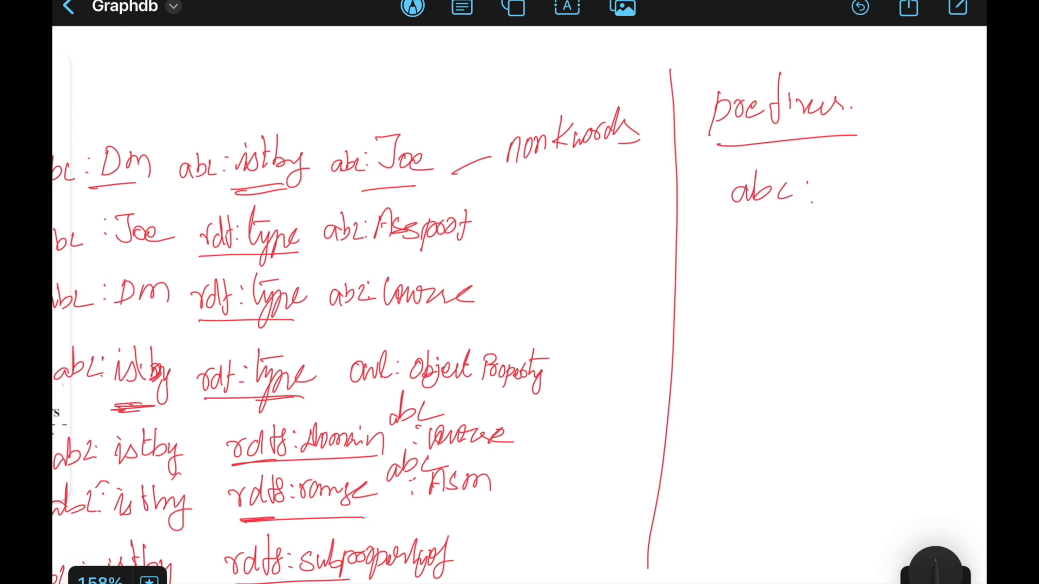
left_click_drag(733, 240, 775, 250)
mouse_move(758, 210)
left_mouse_down()
mouse_move(760, 252)
mouse_move(771, 261)
left_mouse_up()
left_click_drag(764, 250, 782, 245)
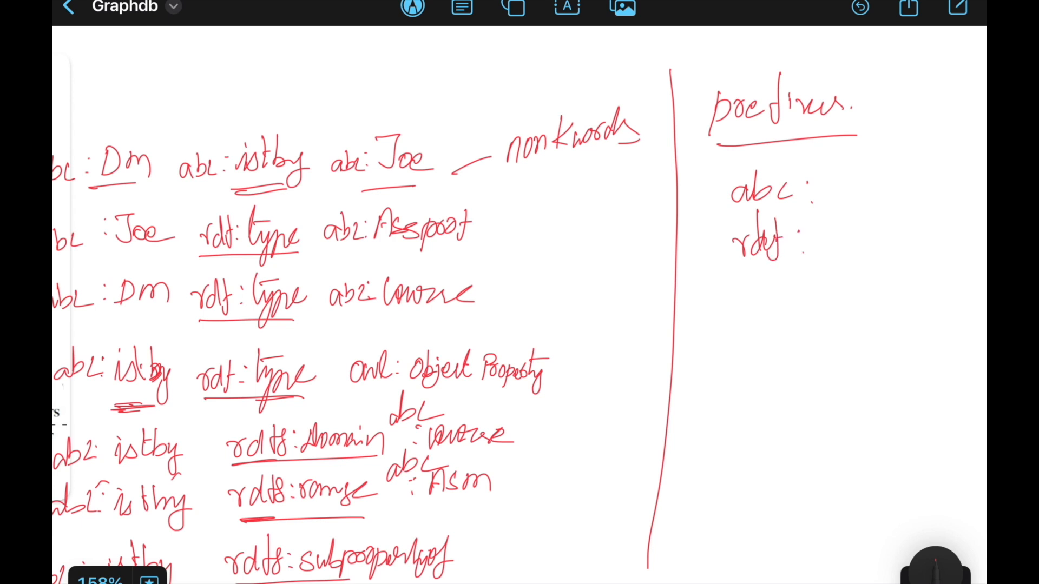
mouse_move(730, 320)
left_mouse_down()
mouse_move(751, 301)
mouse_move(751, 314)
left_mouse_up()
mouse_move(759, 285)
left_mouse_down()
mouse_move(765, 320)
mouse_move(798, 314)
left_mouse_up()
left_click_drag(796, 305, 785, 312)
mouse_move(732, 350)
left_mouse_down()
mouse_move(757, 361)
mouse_move(767, 349)
left_mouse_up()
left_click_drag(773, 346, 789, 367)
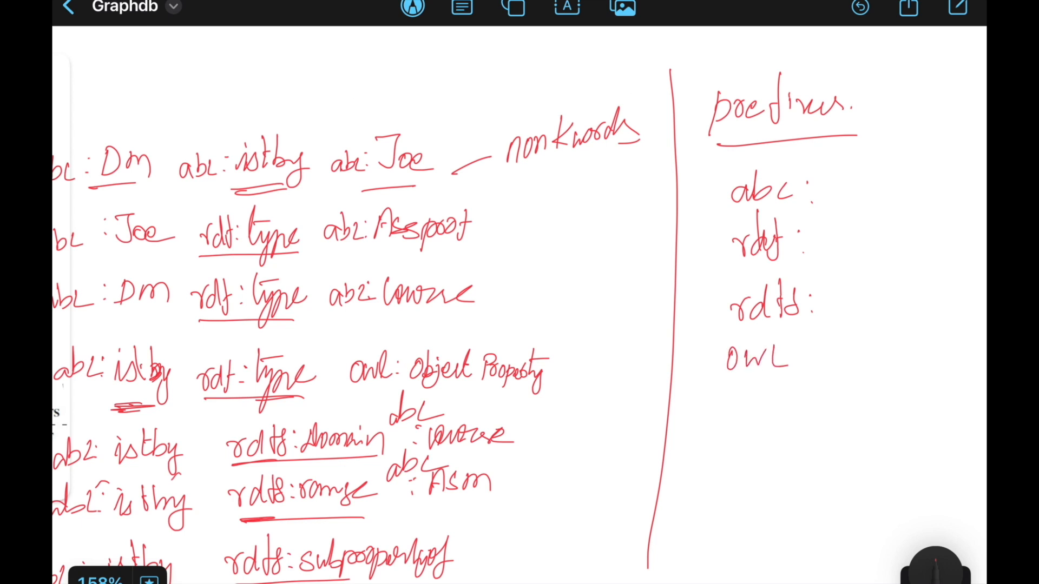
- Circle the prefix list and draw an arrow from it to the empty space above the triples
mouse_move(720, 165)
left_mouse_down()
mouse_move(700, 211)
mouse_move(741, 387)
mouse_move(788, 351)
left_mouse_up()
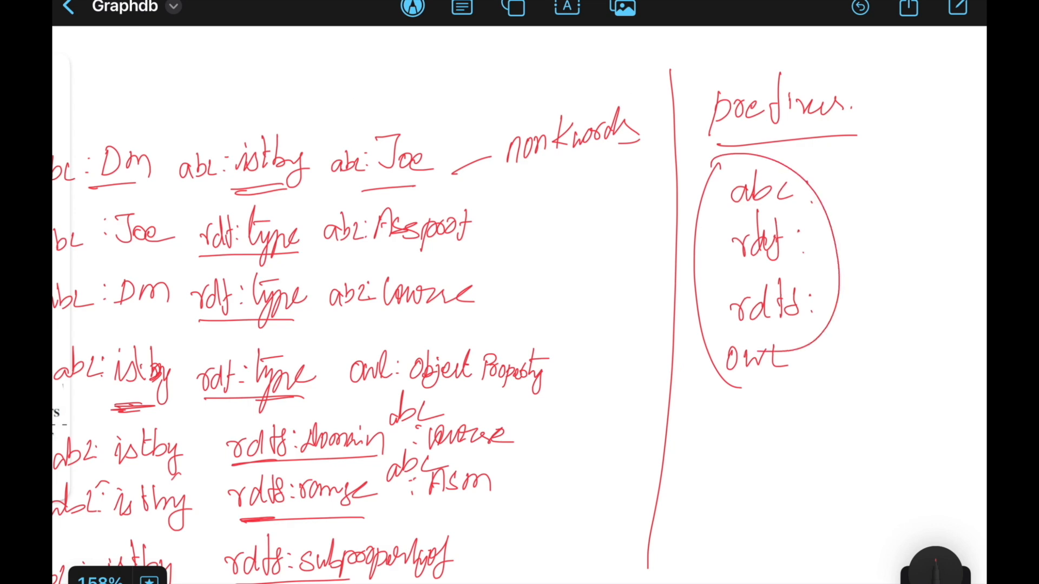
scroll(519, 303, "up", 3)
scroll(519, 303, "left", 4)
mouse_move(909, 325)
left_mouse_down()
mouse_move(747, 185)
mouse_move(789, 189)
left_mouse_up()
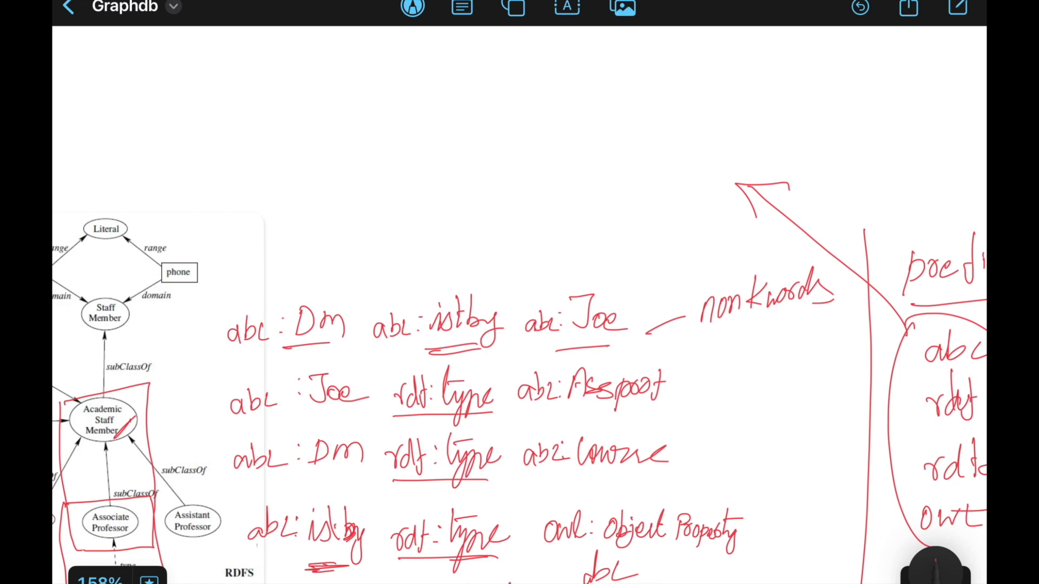
left_click_drag(285, 118, 281, 146)
mouse_move(316, 106)
left_mouse_down()
mouse_move(379, 126)
mouse_move(400, 108)
mouse_move(431, 123)
mouse_move(522, 125)
left_mouse_up()
mouse_move(593, 98)
left_mouse_down()
mouse_move(595, 124)
mouse_move(599, 111)
mouse_move(621, 119)
mouse_move(638, 98)
mouse_move(666, 97)
left_mouse_up()
left_click_drag(667, 113, 679, 119)
left_click_drag(697, 82, 693, 122)
mouse_move(713, 93)
left_mouse_down()
mouse_move(698, 119)
mouse_move(729, 113)
mouse_move(726, 135)
left_mouse_up()
left_click_drag(730, 114, 754, 113)
left_click_drag(756, 107, 791, 113)
mouse_move(804, 100)
left_mouse_down()
mouse_move(799, 116)
mouse_move(822, 103)
left_mouse_up()
left_click_drag(836, 97, 823, 129)
left_click_drag(858, 81, 848, 124)
mouse_move(861, 95)
left_mouse_down()
mouse_move(878, 92)
mouse_move(890, 115)
left_mouse_up()
mouse_move(907, 87)
left_mouse_down()
mouse_move(899, 115)
mouse_move(927, 129)
left_mouse_up()
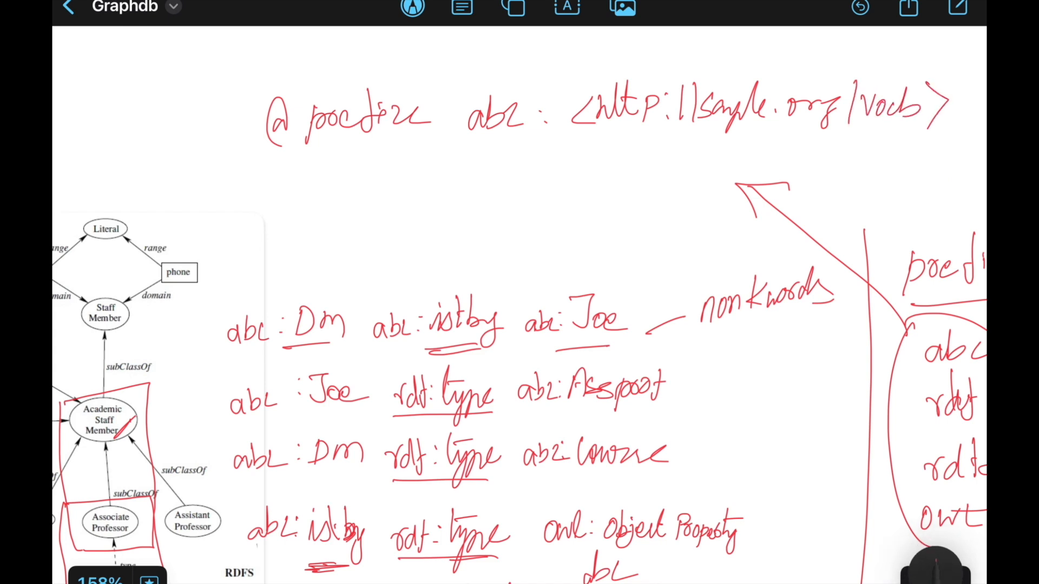
left_click_drag(288, 185, 297, 215)
left_click_drag(325, 172, 317, 216)
left_click_drag(318, 191, 346, 196)
mouse_move(351, 183)
left_mouse_down()
mouse_move(353, 194)
mouse_move(375, 196)
left_mouse_up()
mouse_move(380, 164)
left_mouse_down()
mouse_move(376, 204)
mouse_move(386, 185)
left_mouse_up()
mouse_move(388, 182)
left_mouse_down()
mouse_move(395, 200)
mouse_move(428, 199)
mouse_move(493, 182)
mouse_move(518, 151)
mouse_move(519, 209)
left_mouse_up()
left_click_drag(518, 188, 530, 187)
mouse_move(601, 161)
left_mouse_down()
mouse_move(606, 199)
mouse_move(629, 190)
left_mouse_up()
mouse_move(631, 157)
left_mouse_down()
mouse_move(631, 189)
mouse_move(641, 187)
left_mouse_up()
mouse_move(634, 169)
left_mouse_down()
mouse_move(646, 166)
mouse_move(652, 193)
left_mouse_up()
left_click_drag(653, 172, 690, 189)
mouse_move(713, 144)
left_mouse_down()
mouse_move(706, 188)
mouse_move(743, 160)
mouse_move(760, 171)
mouse_move(751, 177)
left_mouse_up()
mouse_move(779, 166)
left_mouse_down()
mouse_move(779, 175)
mouse_move(822, 164)
mouse_move(827, 196)
left_mouse_up()
left_click(800, 162)
mouse_move(860, 144)
left_mouse_down()
mouse_move(850, 183)
mouse_move(912, 147)
mouse_move(914, 186)
left_mouse_up()
left_click_drag(930, 142, 932, 195)
left_click_drag(293, 239, 301, 268)
mouse_move(331, 233)
left_mouse_down()
mouse_move(326, 263)
mouse_move(362, 238)
mouse_move(389, 260)
mouse_move(403, 244)
left_mouse_up()
left_click(373, 237)
mouse_move(411, 238)
left_mouse_down()
mouse_move(410, 254)
mouse_move(494, 228)
mouse_move(511, 245)
mouse_move(538, 248)
left_mouse_up()
left_click(555, 227)
left_click_drag(604, 212, 589, 244)
mouse_move(619, 209)
left_mouse_down()
mouse_move(615, 241)
mouse_move(638, 240)
left_mouse_up()
mouse_move(642, 211)
left_mouse_down()
mouse_move(643, 241)
mouse_move(654, 241)
left_mouse_up()
mouse_move(627, 225)
left_mouse_down()
mouse_move(660, 222)
mouse_move(661, 244)
left_mouse_up()
mouse_move(662, 218)
left_mouse_down()
mouse_move(663, 230)
mouse_move(701, 246)
mouse_move(738, 239)
left_mouse_up()
left_click(695, 219)
left_click(696, 238)
left_click_drag(745, 219, 755, 241)
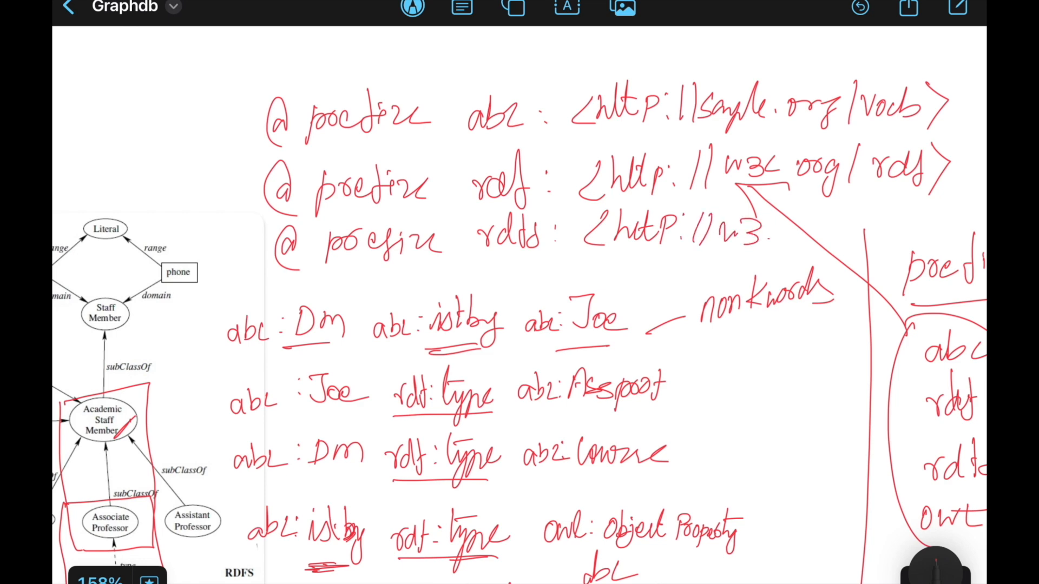
mouse_move(786, 224)
left_mouse_down()
mouse_move(773, 237)
mouse_move(800, 238)
left_mouse_up()
left_click_drag(809, 228, 824, 218)
left_click_drag(833, 222, 823, 249)
mouse_move(857, 196)
left_mouse_down()
mouse_move(837, 248)
mouse_move(887, 209)
mouse_move(902, 226)
left_mouse_up()
mouse_move(923, 205)
left_mouse_down()
mouse_move(913, 227)
mouse_move(946, 214)
mouse_move(932, 235)
left_mouse_up()
left_click_drag(297, 281, 301, 310)
mouse_move(340, 271)
left_mouse_down()
mouse_move(362, 283)
mouse_move(386, 265)
mouse_move(400, 287)
mouse_move(541, 283)
left_mouse_up()
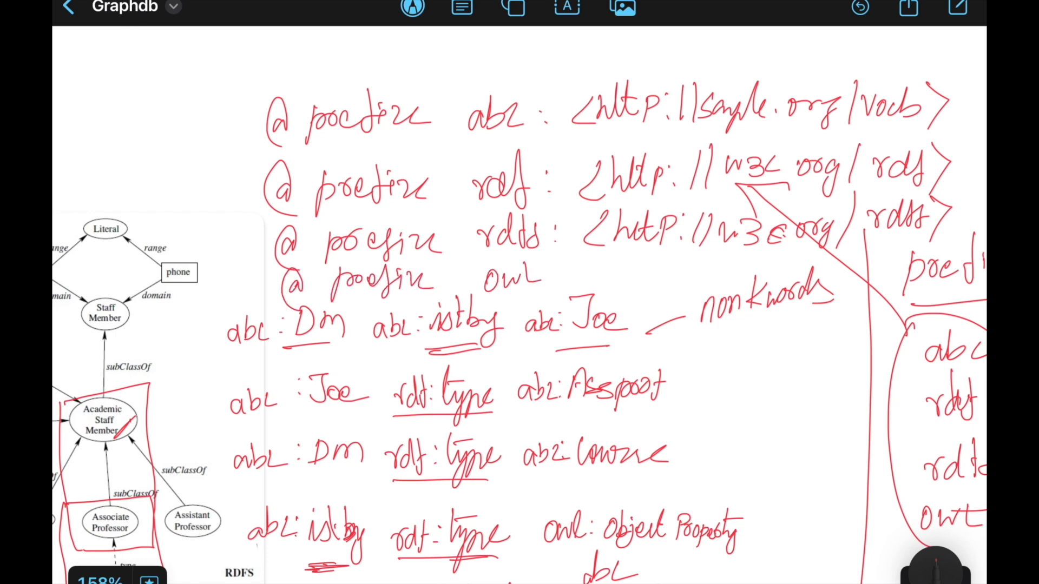
left_click_drag(601, 254, 602, 280)
mouse_move(612, 252)
left_mouse_down()
mouse_move(610, 281)
mouse_move(631, 283)
left_mouse_up()
mouse_move(636, 253)
left_mouse_down()
mouse_move(639, 284)
mouse_move(644, 259)
left_mouse_up()
mouse_move(645, 264)
left_mouse_down()
mouse_move(655, 288)
mouse_move(671, 288)
left_mouse_up()
mouse_move(691, 254)
left_mouse_down()
mouse_move(685, 287)
mouse_move(714, 265)
mouse_move(733, 267)
mouse_move(723, 280)
left_mouse_up()
mouse_move(749, 256)
left_mouse_down()
mouse_move(750, 274)
mouse_move(768, 258)
mouse_move(777, 269)
left_mouse_up()
left_click_drag(795, 257, 785, 279)
mouse_move(815, 239)
left_mouse_down()
mouse_move(802, 280)
mouse_move(823, 263)
left_mouse_up()
left_click_drag(836, 257, 861, 254)
mouse_move(864, 250)
left_mouse_down()
mouse_move(877, 264)
mouse_move(868, 290)
left_mouse_up()
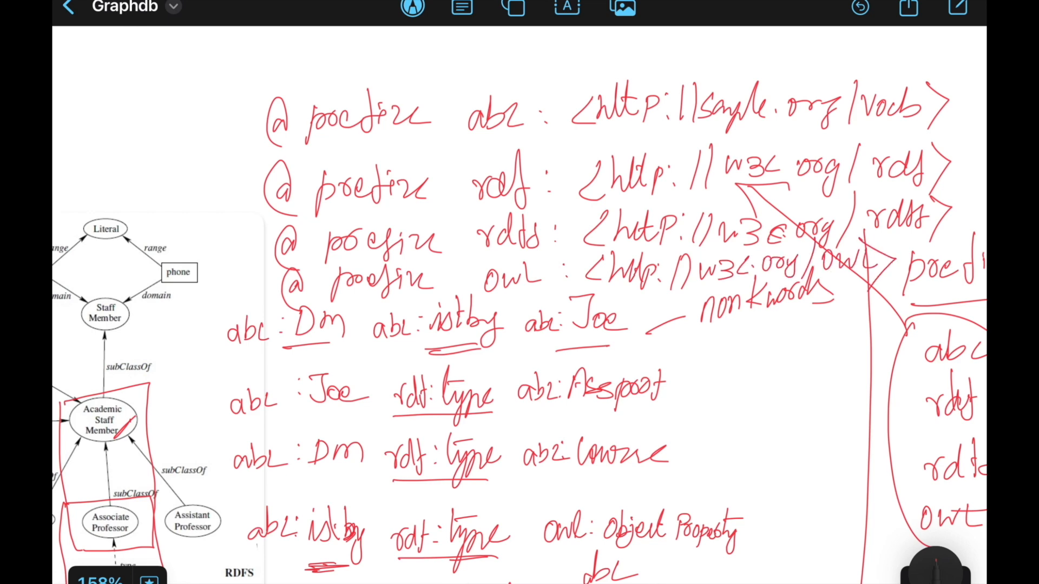
- Frame all the prefix declarations, triples and the prefix list in one large hand-drawn box beside the diagram
scroll(520, 303, "down", 3)
scroll(519, 303, "down", 5)
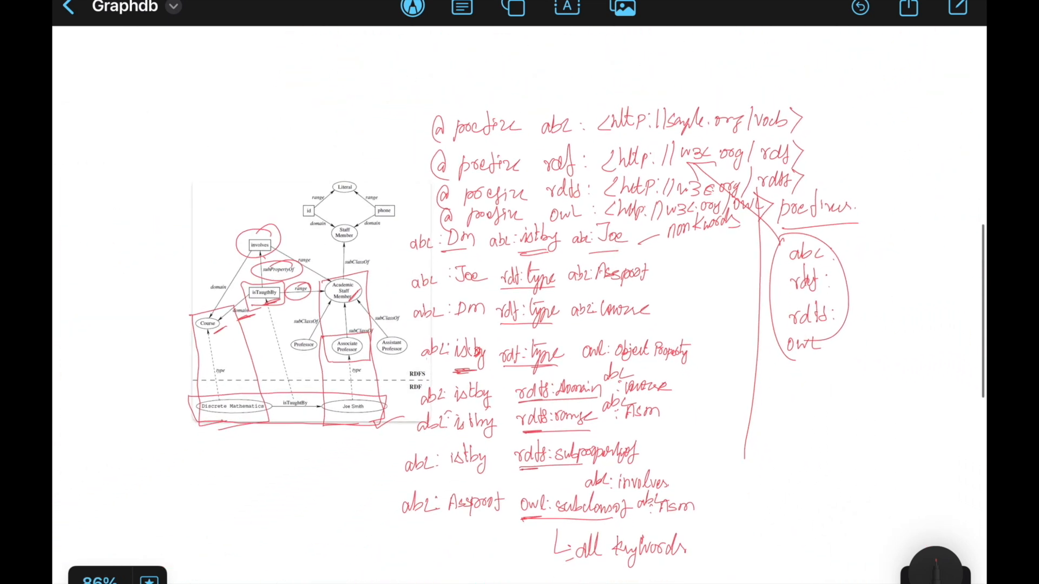
mouse_move(386, 99)
left_mouse_down()
mouse_move(377, 551)
mouse_move(542, 579)
mouse_move(681, 579)
left_mouse_up()
mouse_move(366, 85)
left_mouse_down()
mouse_move(607, 68)
mouse_move(896, 69)
mouse_move(864, 378)
mouse_move(824, 583)
left_mouse_up()
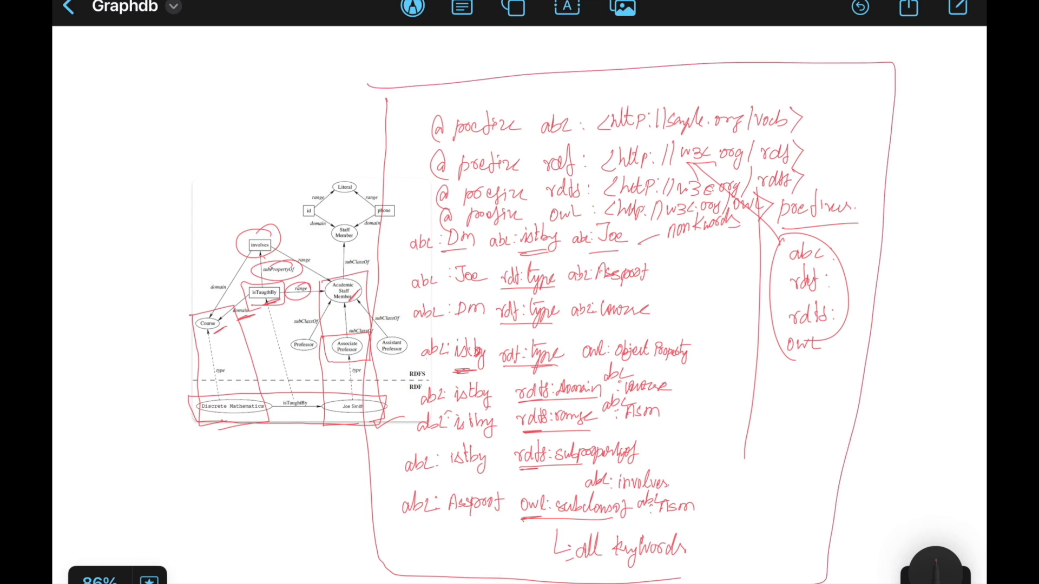
mouse_move(253, 431)
left_mouse_down()
mouse_move(372, 469)
mouse_move(352, 491)
left_mouse_up()
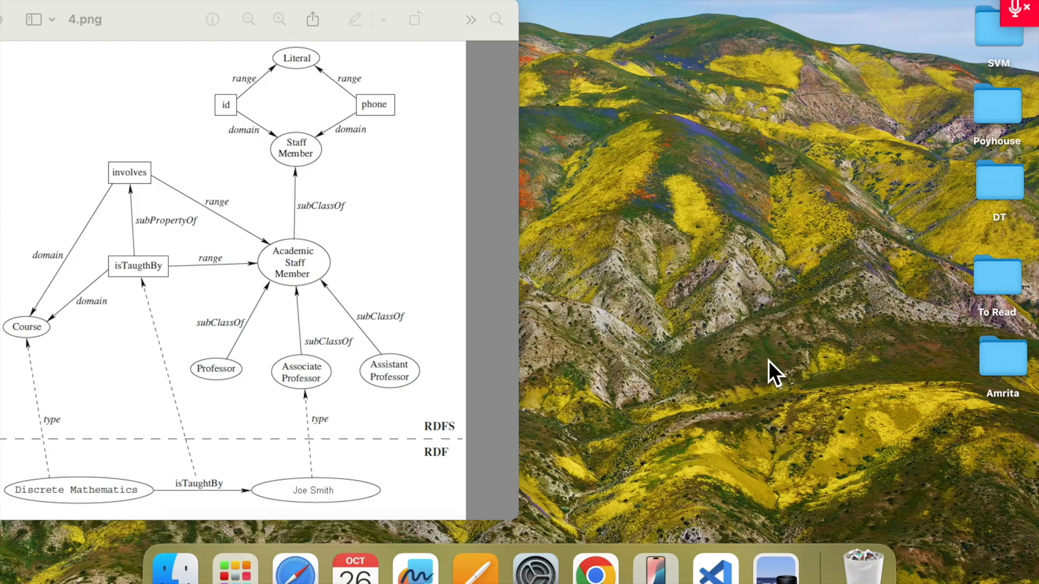
- Launch Protégé and place its window beside the RDF/RDFS diagram image
key("super+space")
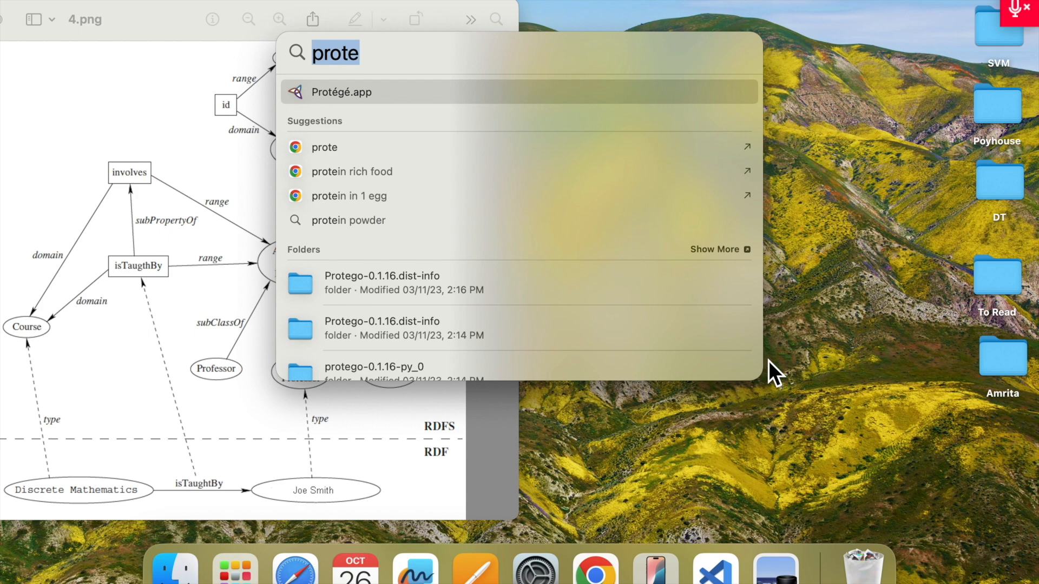
key("Down")
key("Up")
key("Return")
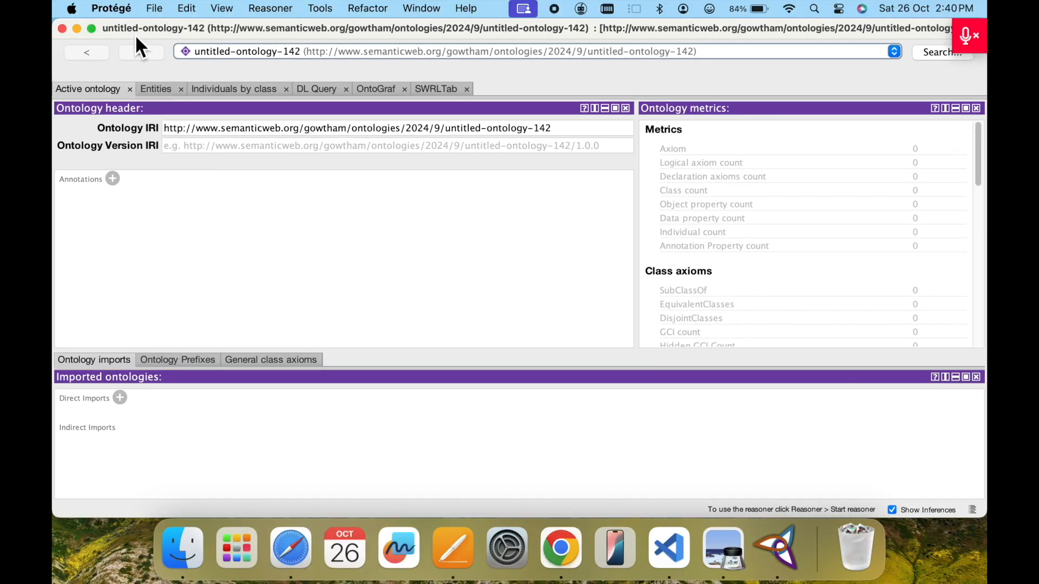
left_click_drag(135, 37, 550, 19)
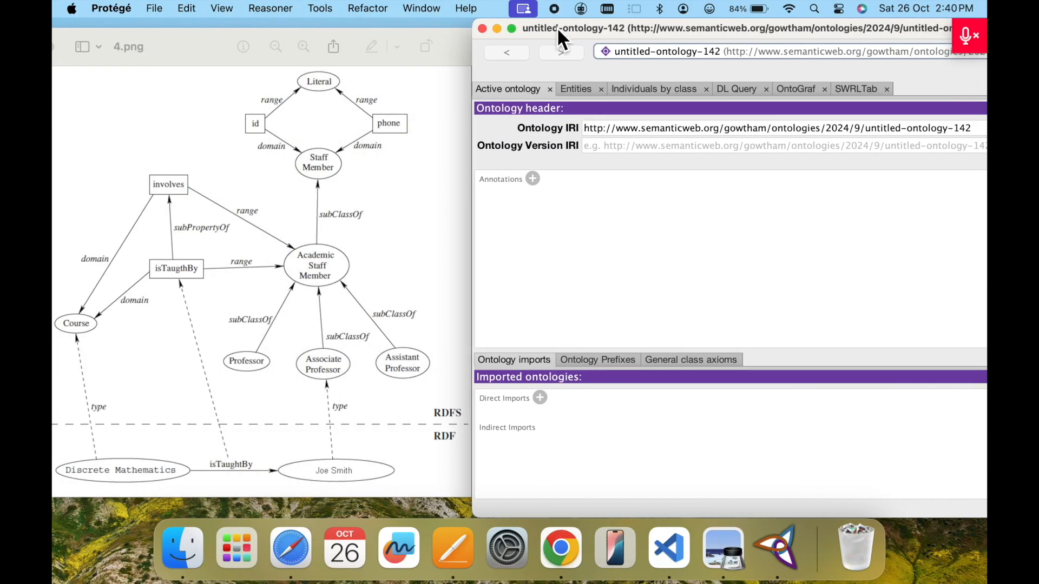
- Create the class Course under owl:Thing in the class hierarchy
left_click(574, 87)
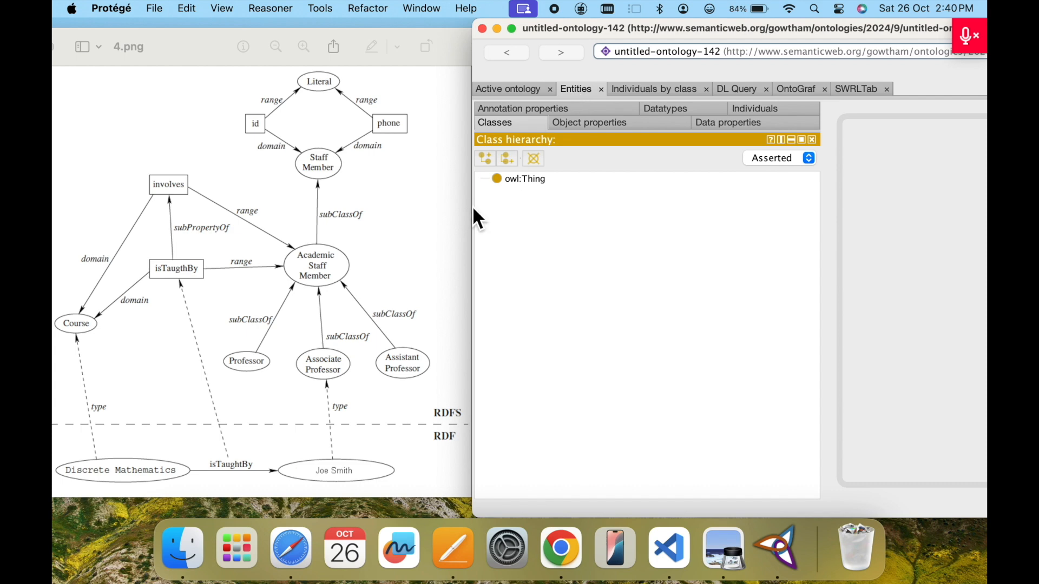
left_click(524, 181)
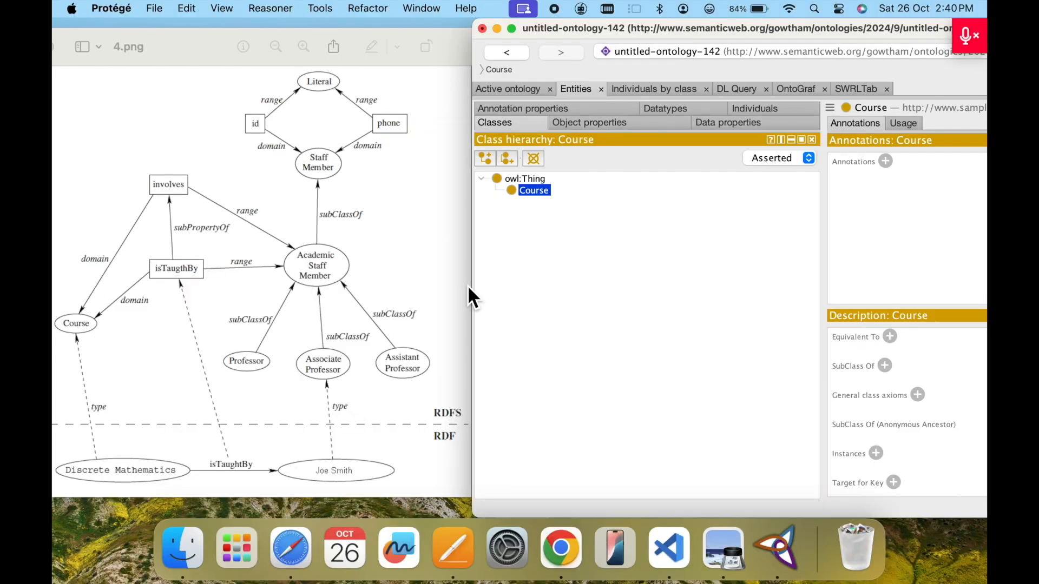
- Create the class Professor as a subclass of owl:Thing
left_click(517, 179)
left_click(486, 157)
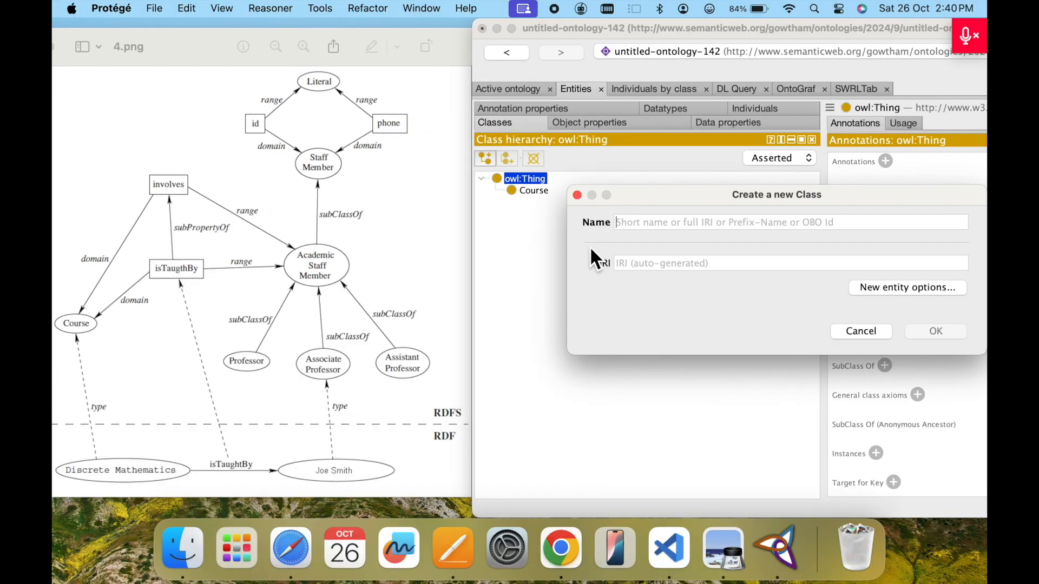
type("Professor")
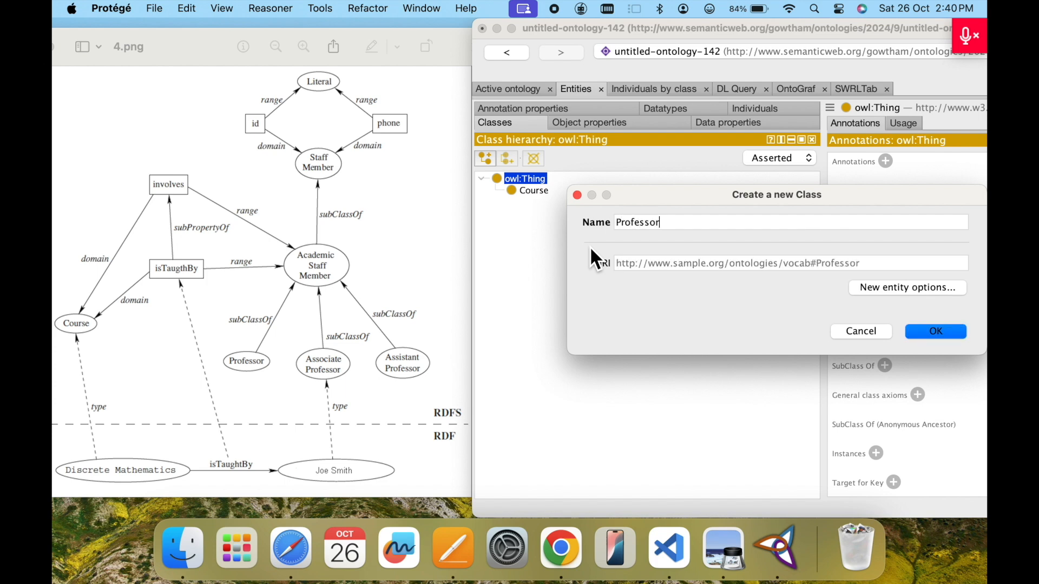
key("Return")
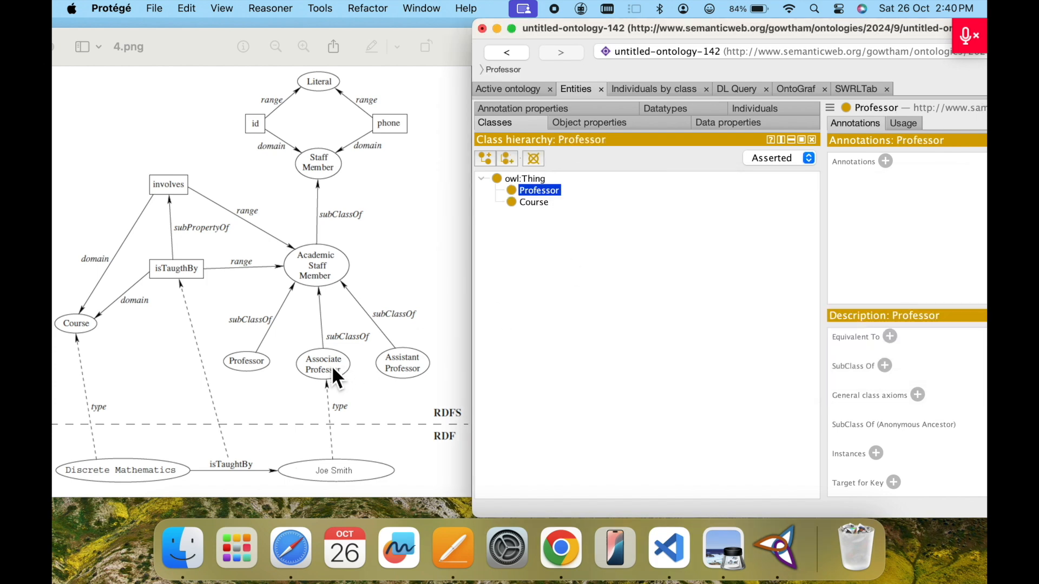
- Create the class AssociateProfessor as a subclass of owl:Thing
left_click(527, 179)
left_click(493, 164)
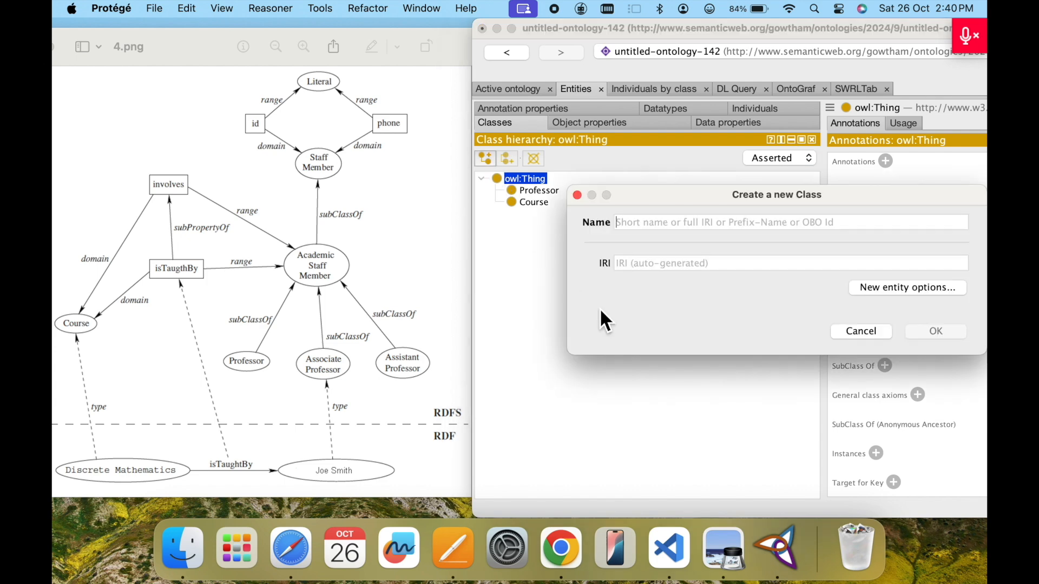
type("Associa")
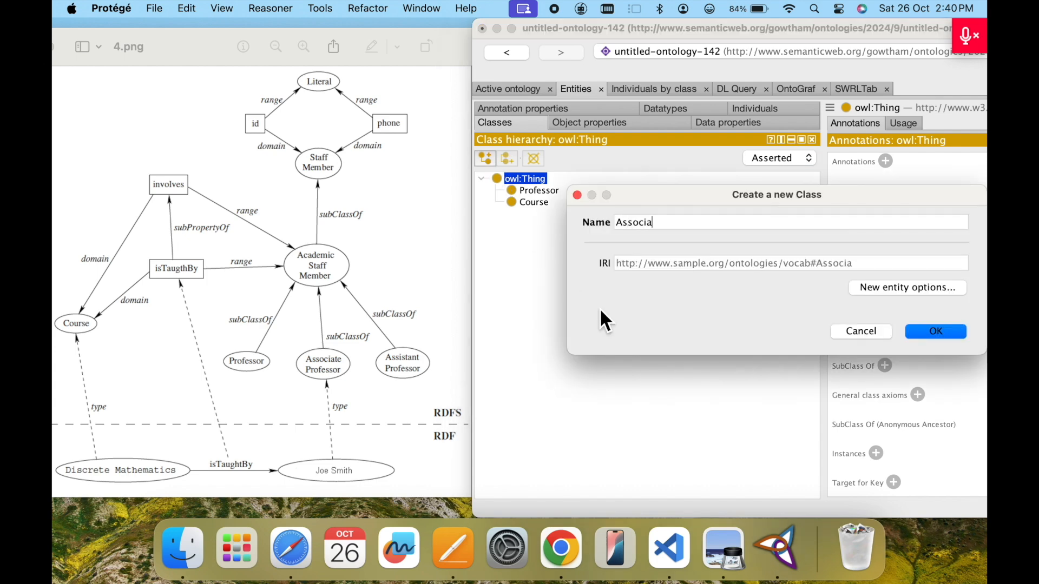
type("teProfessor")
key("Return")
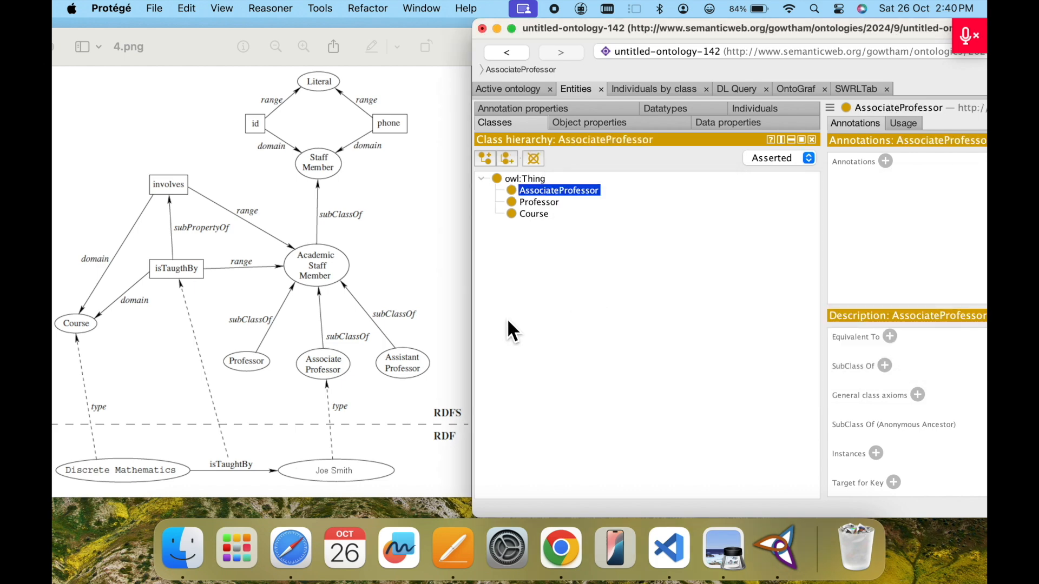
- Create the class AssistantProfessor as a subclass of owl:Thing
left_click(516, 179)
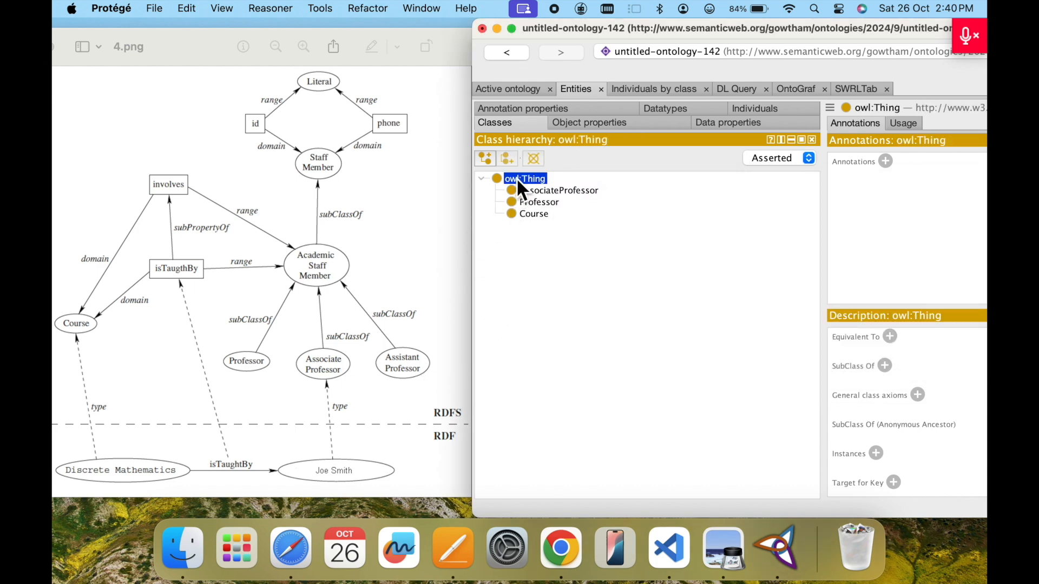
left_click(485, 159)
type("A")
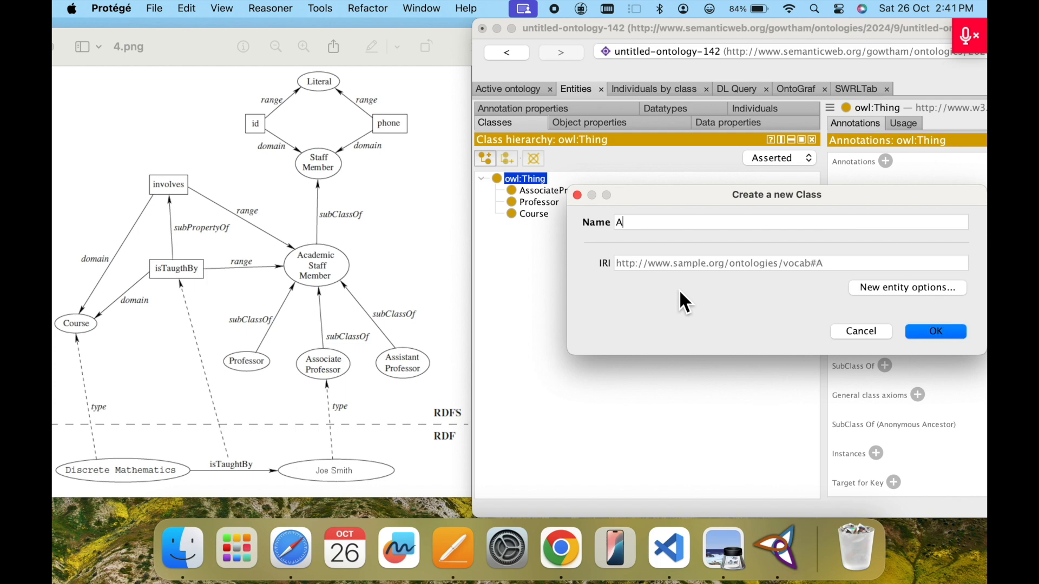
type("ssistantProfessor")
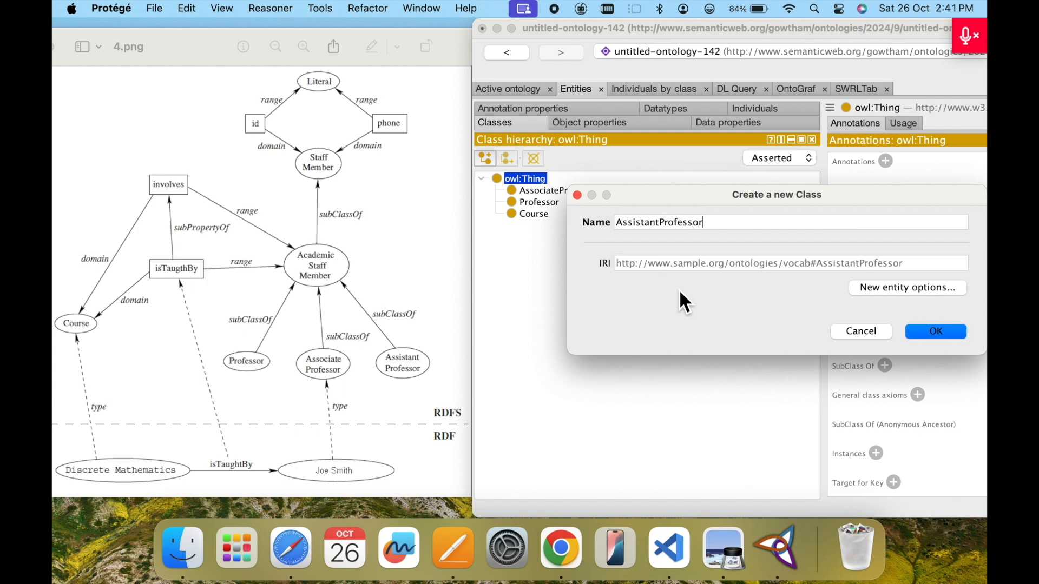
key("Return")
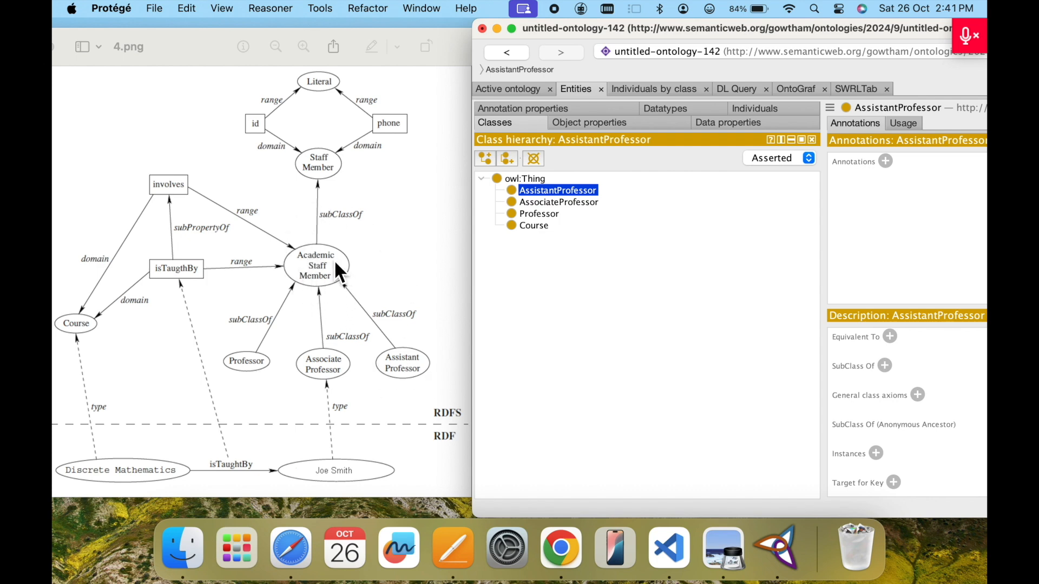
- Create the class AcademicStaffMember as a subclass of owl:Thing
left_click(518, 181)
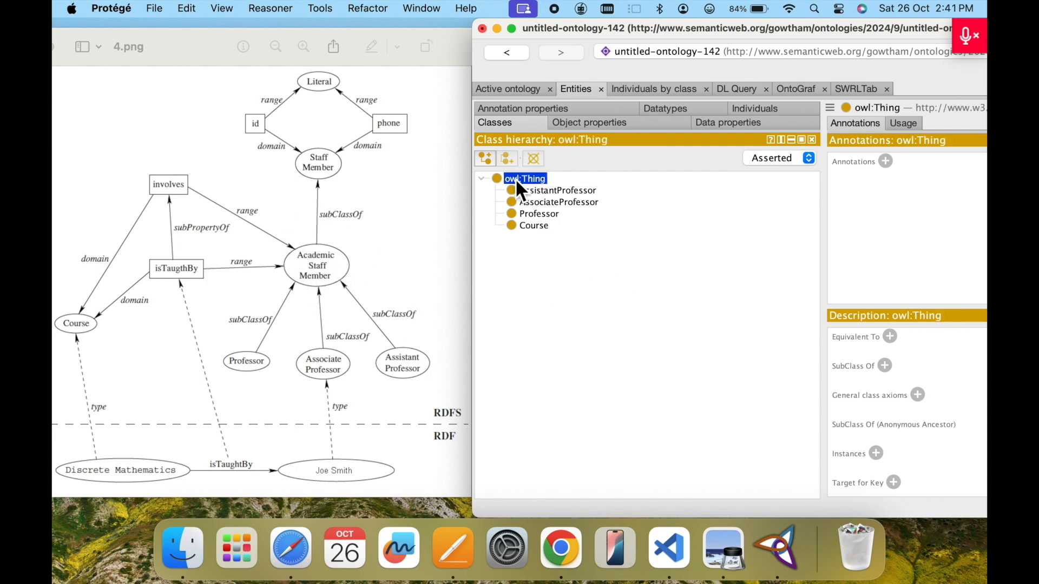
left_click(485, 159)
type("Aca")
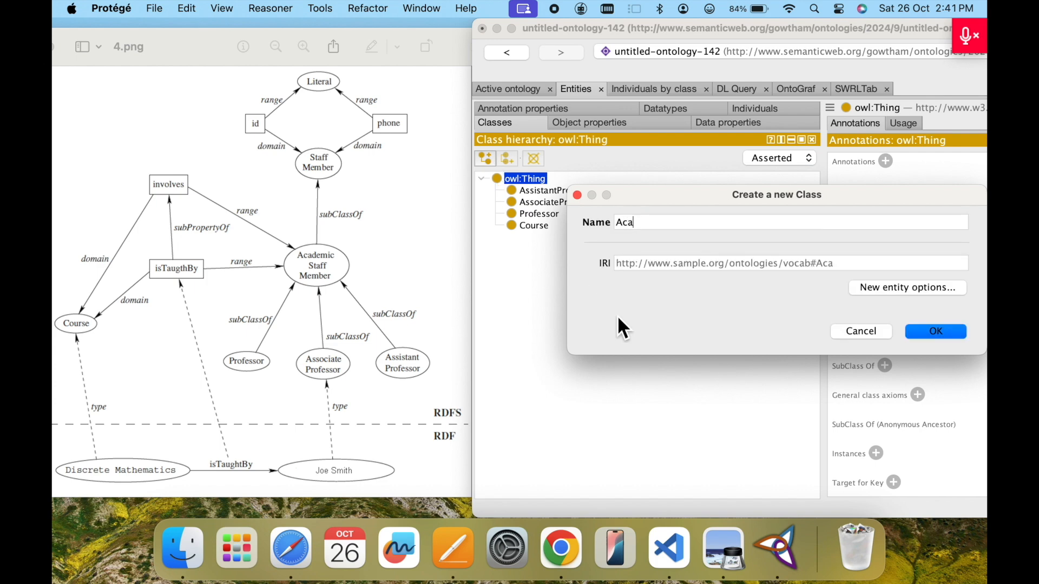
type("demicStaffMember")
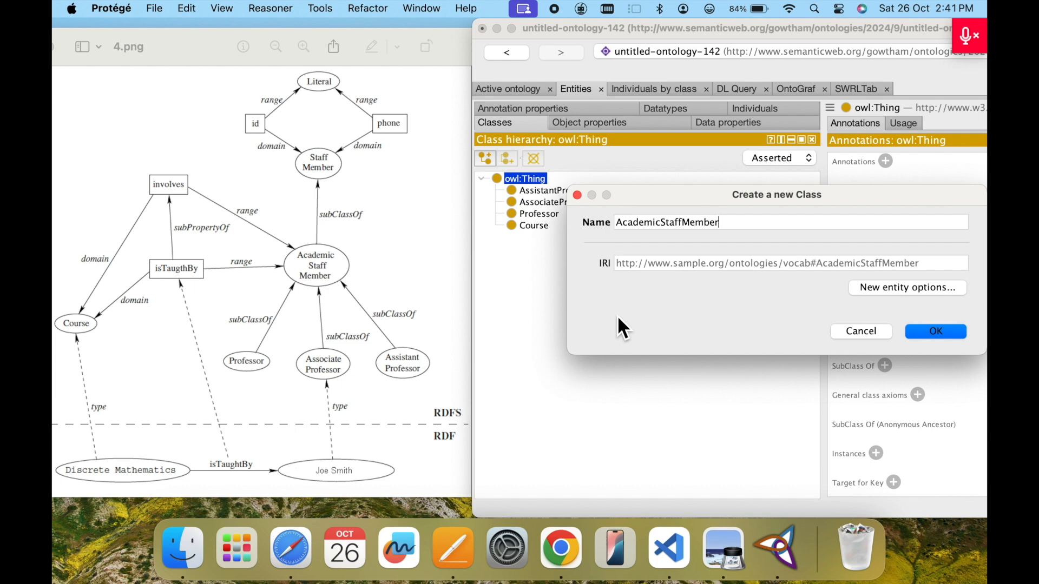
key("Return")
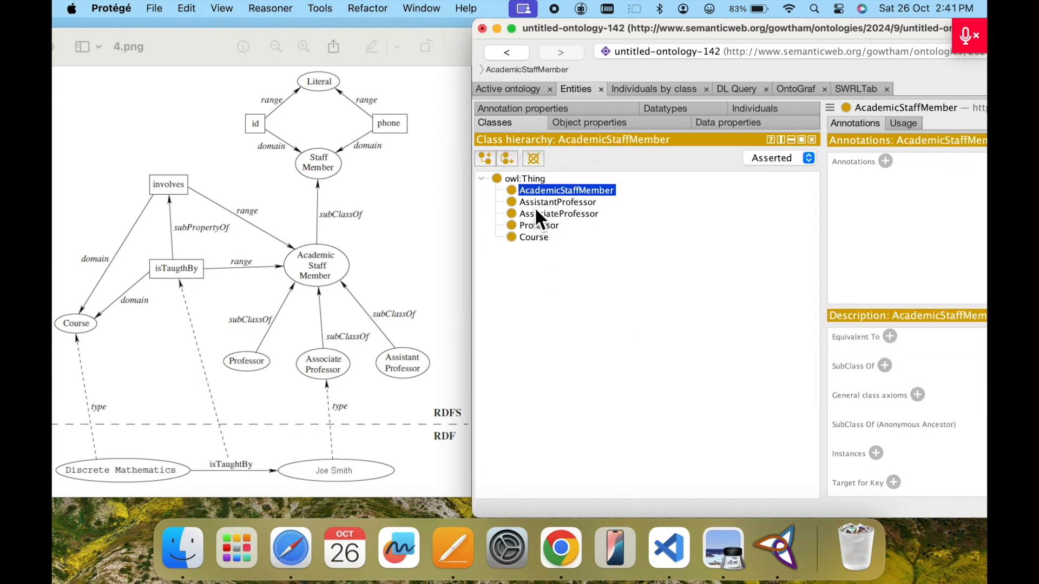
- Move the AssistantProfessor, AssociateProfessor and Professor classes under AcademicStaffMember and check their superclass
key("Down")
key("Down")
key("Down")
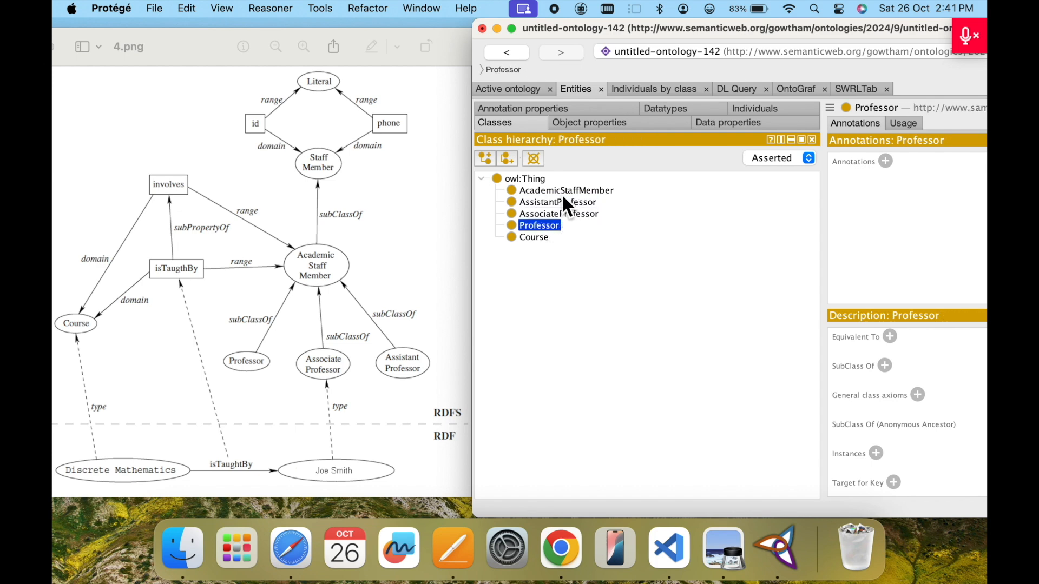
left_click(562, 192)
left_click(551, 201)
left_click_drag(548, 206, 602, 194)
left_click(556, 215)
left_click_drag(548, 225, 598, 193)
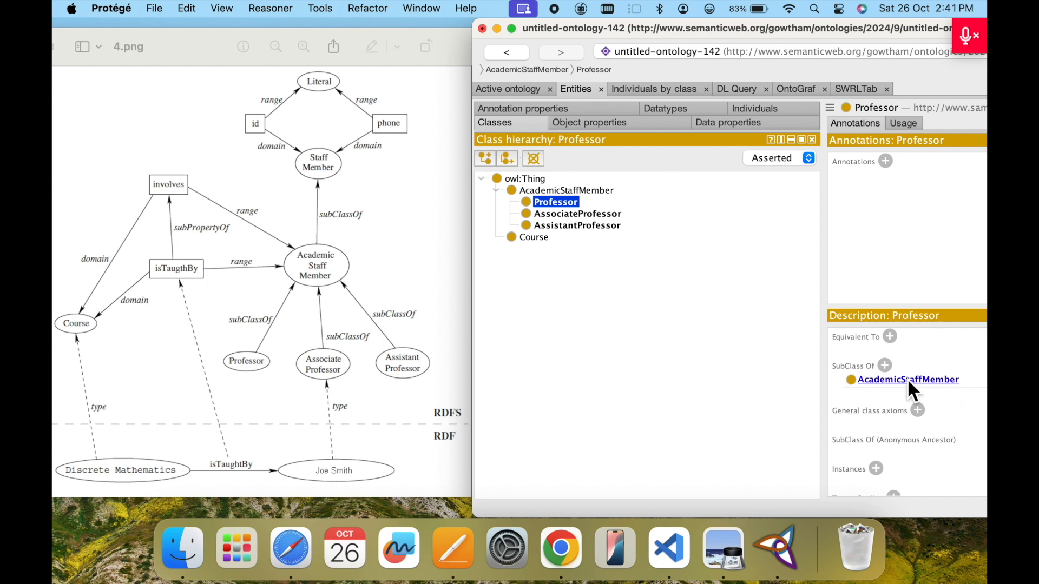
left_click(562, 214)
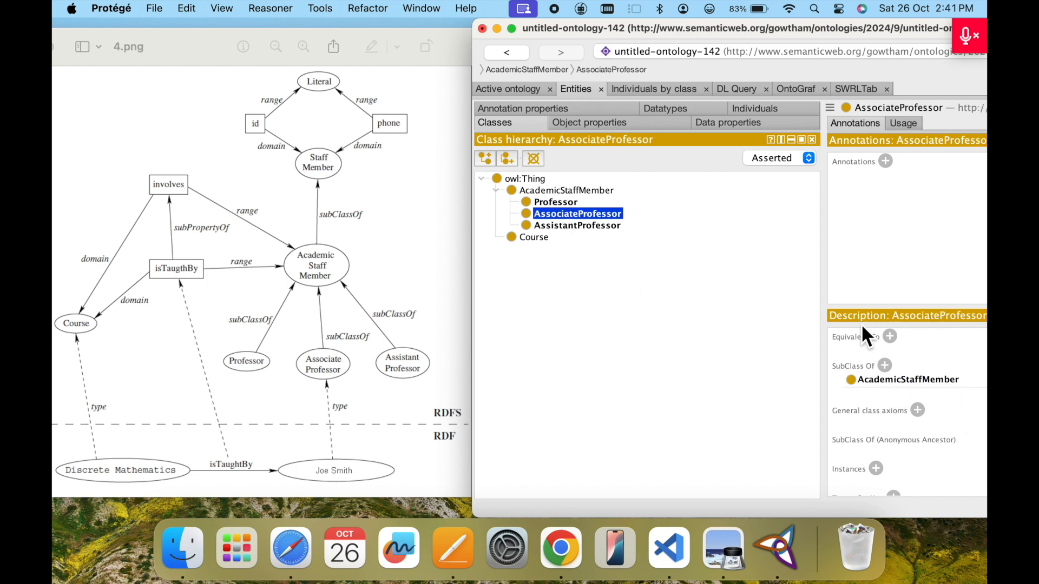
left_click(601, 226)
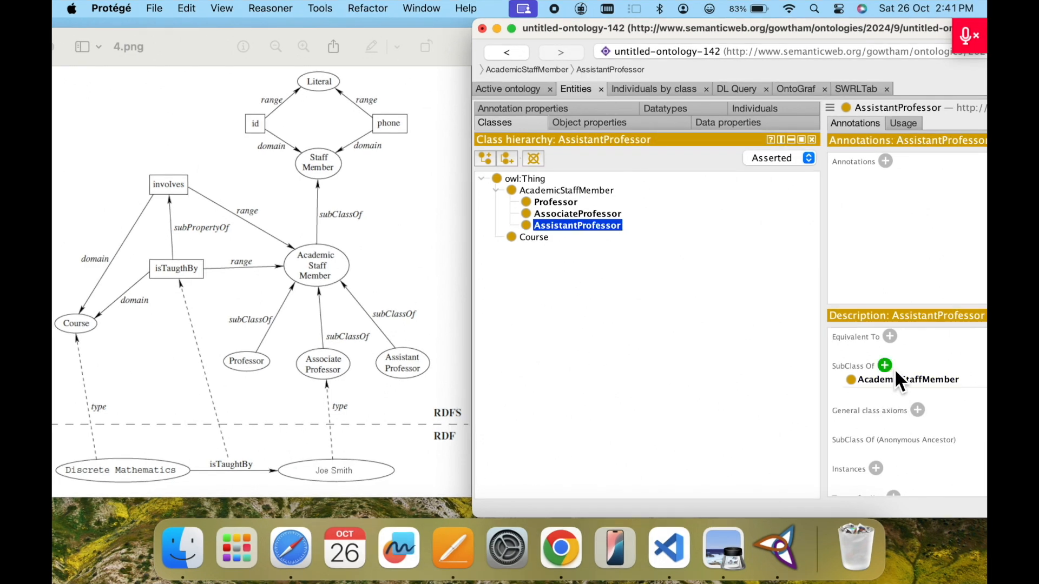
- Create the class StaffMember as a subclass of owl:Thing
left_click(323, 271)
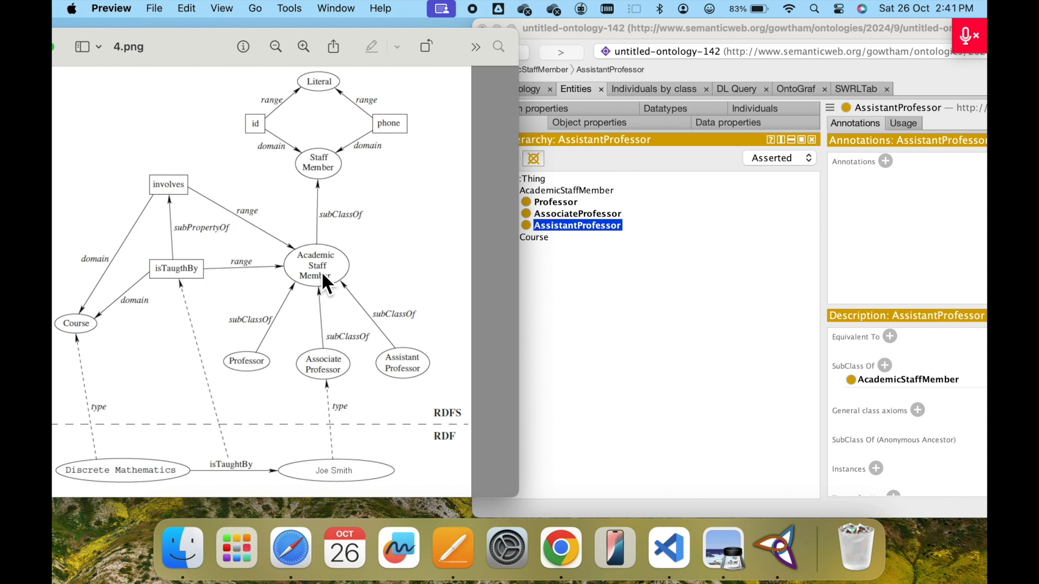
left_click(564, 350)
left_click(534, 179)
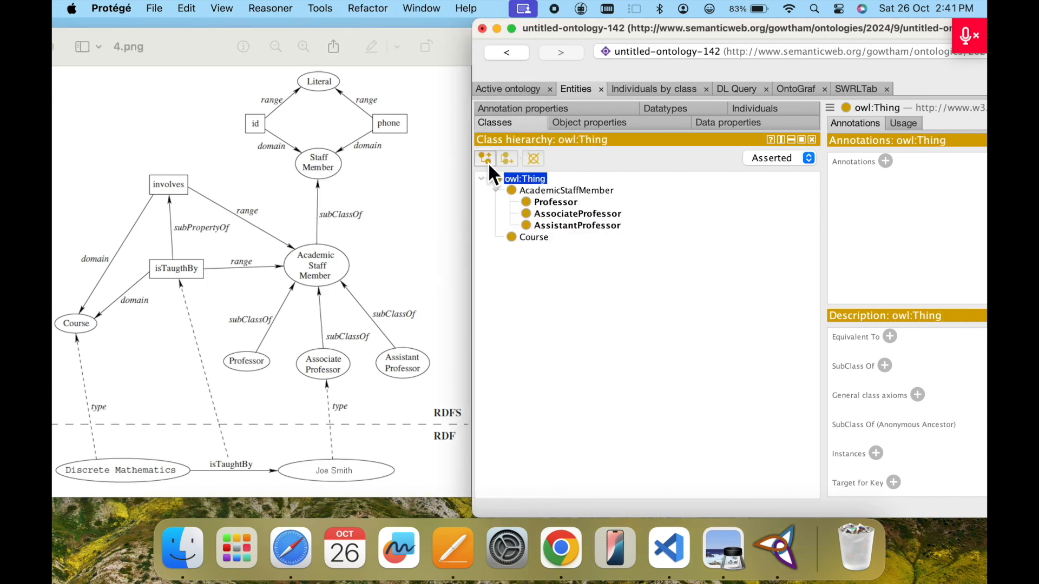
left_click(486, 159)
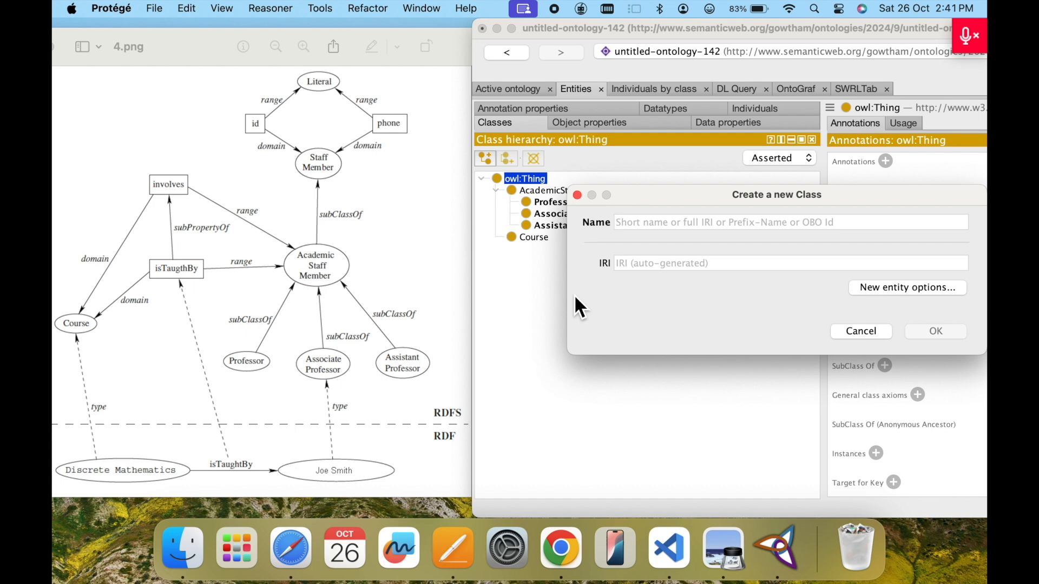
type("StaffMember")
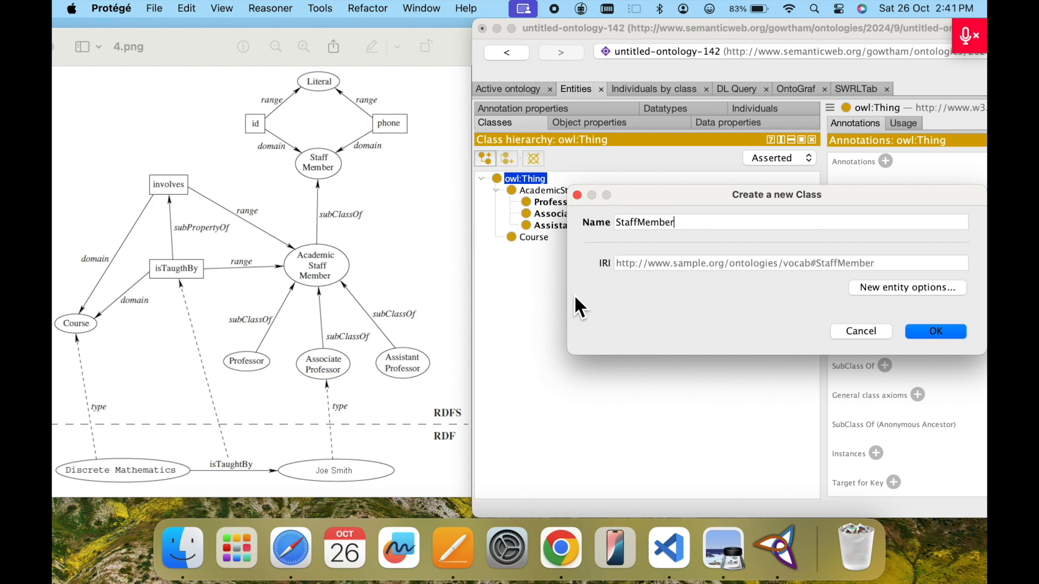
key("Return")
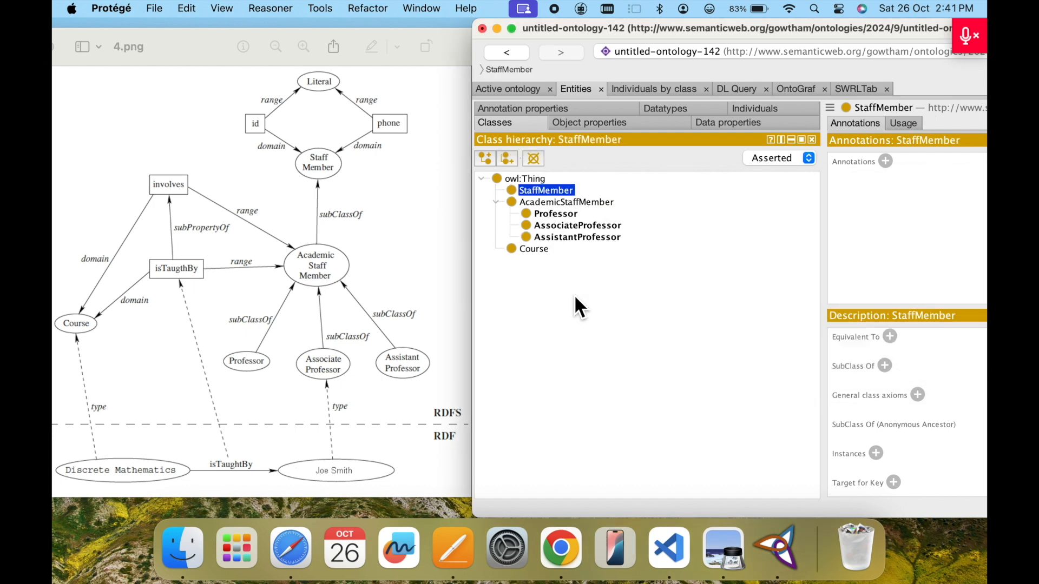
- Make AcademicStaffMember a subclass of StaffMember and expand its subclasses in the class hierarchy
left_click(568, 203)
left_click(496, 203)
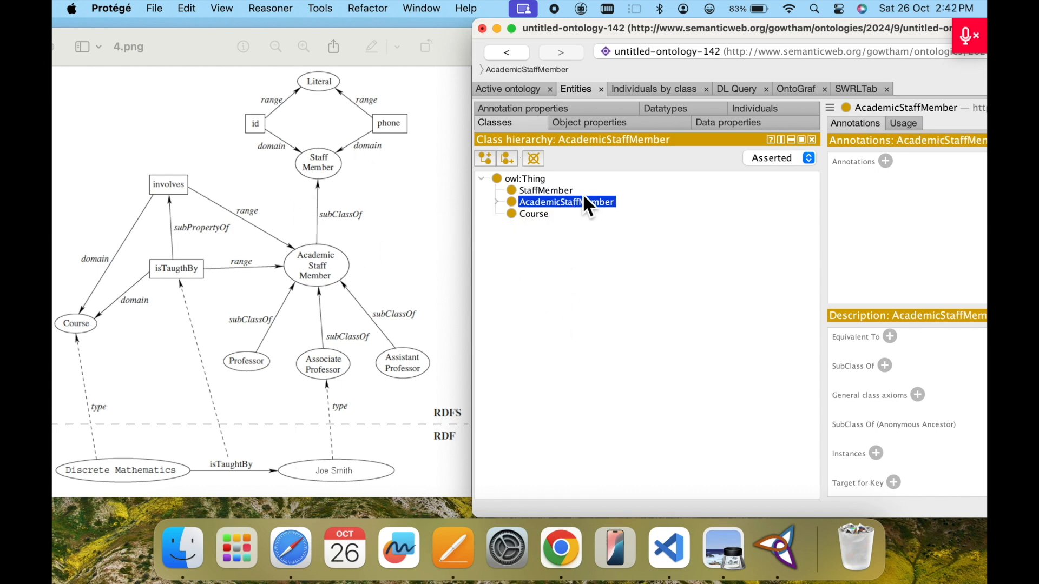
left_click_drag(546, 202, 576, 191)
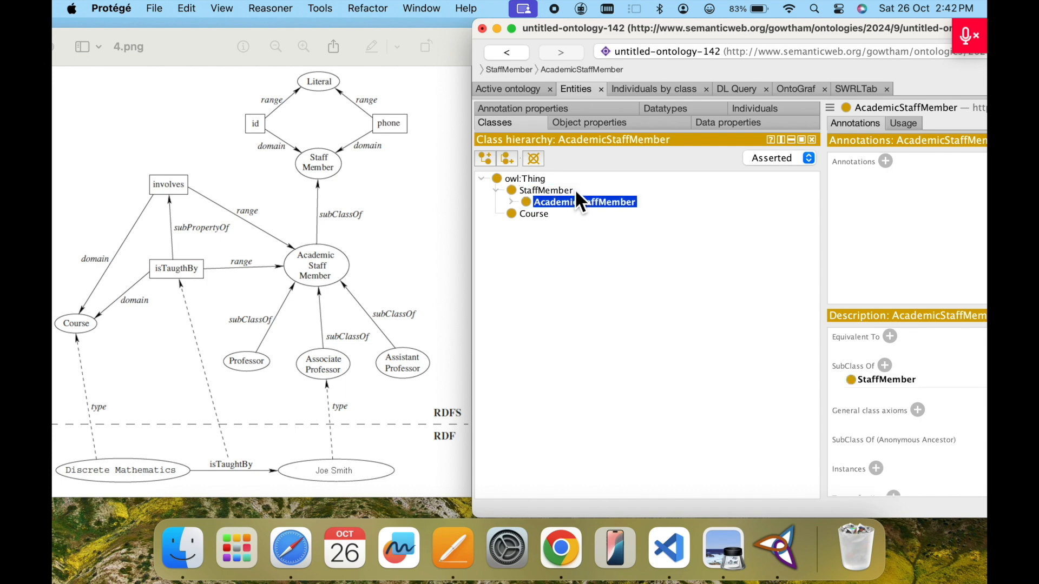
left_click(511, 203)
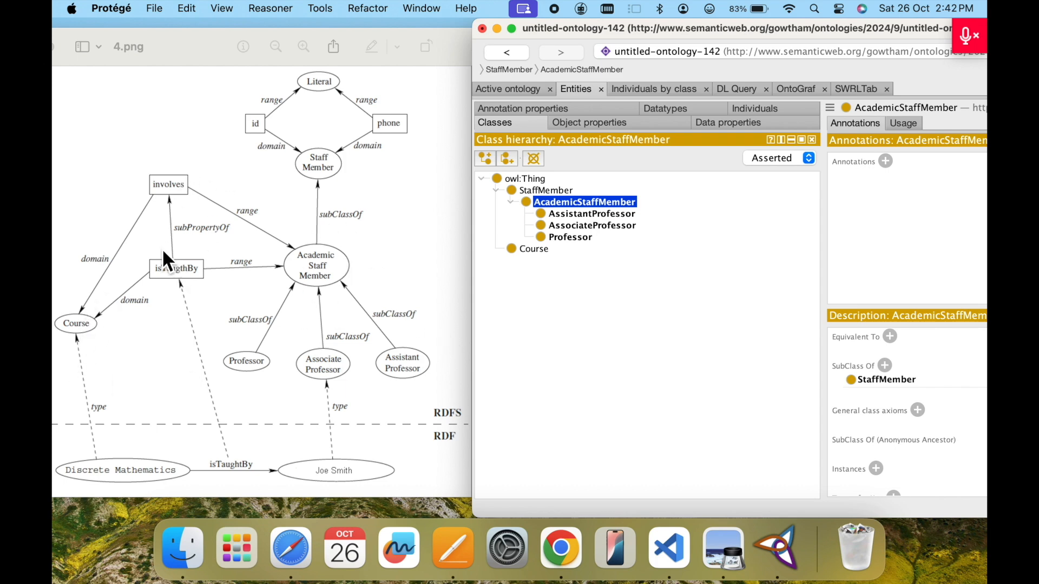
- Create the object property isTaBy under owl:topObjectProperty
left_click(608, 125)
left_click(560, 180)
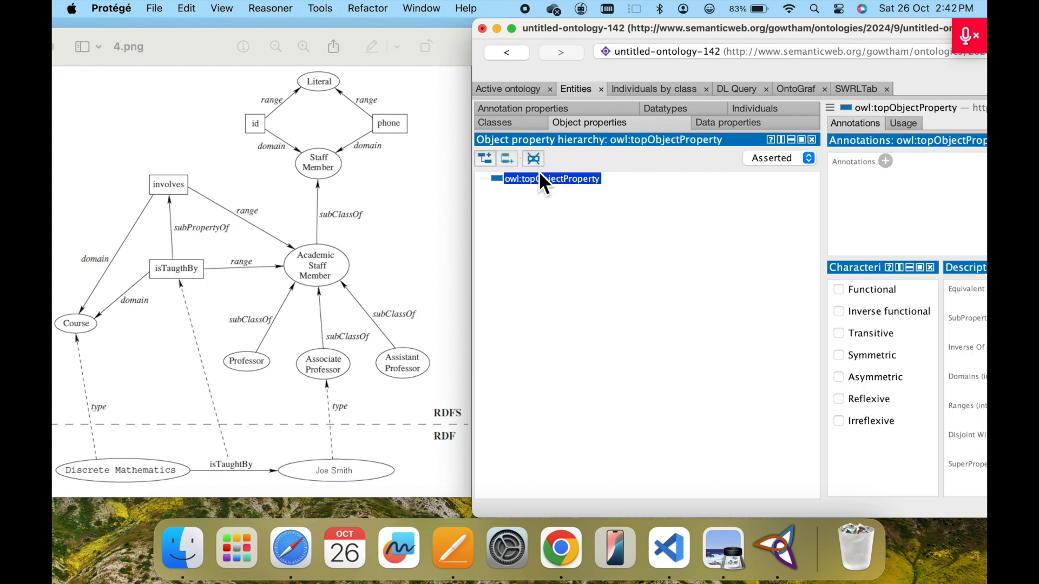
left_click(485, 159)
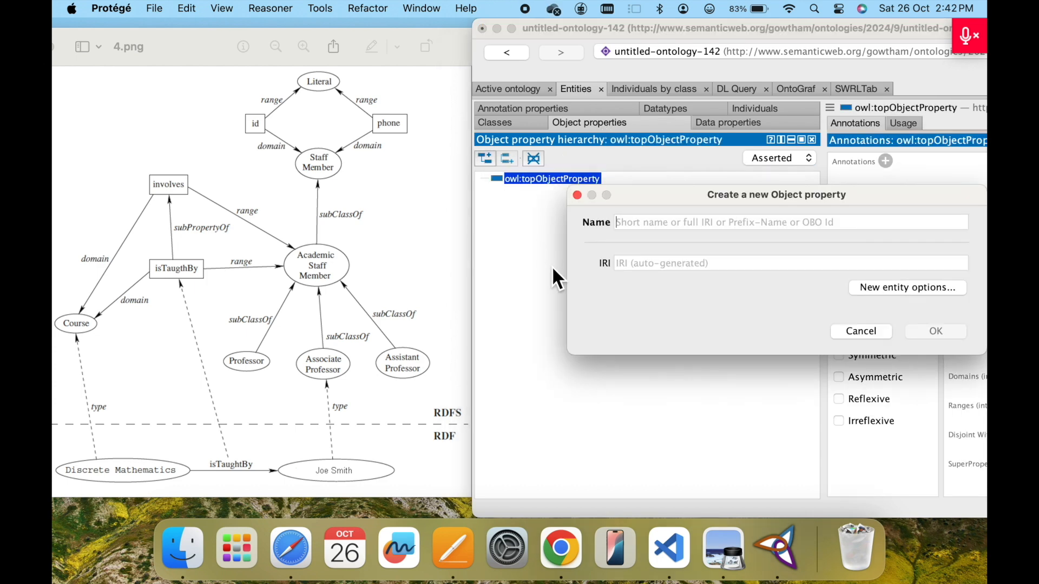
type("isTaBy")
key("Return")
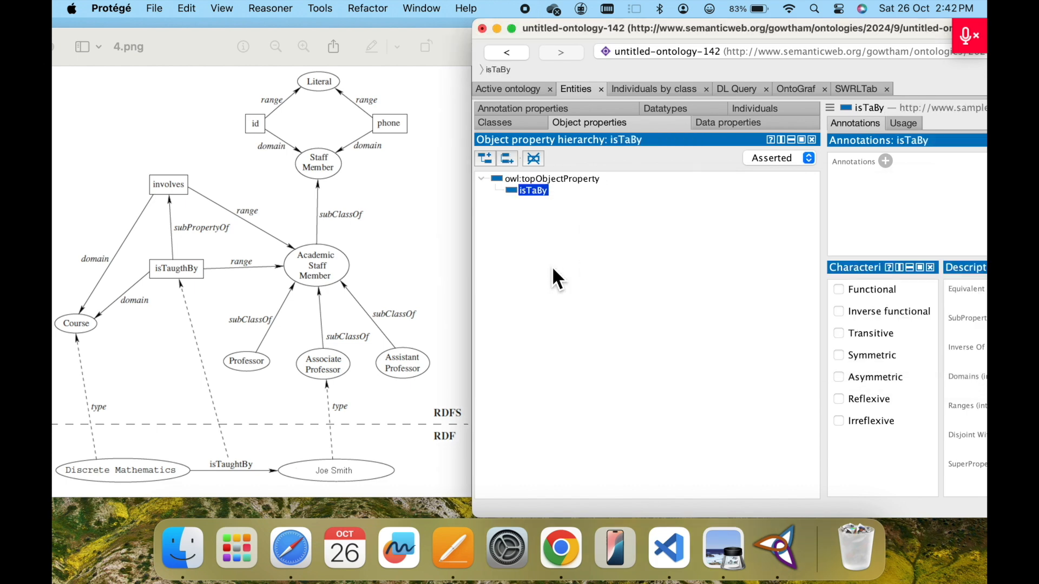
- Create the object property involves under owl:topObjectProperty
left_click(560, 178)
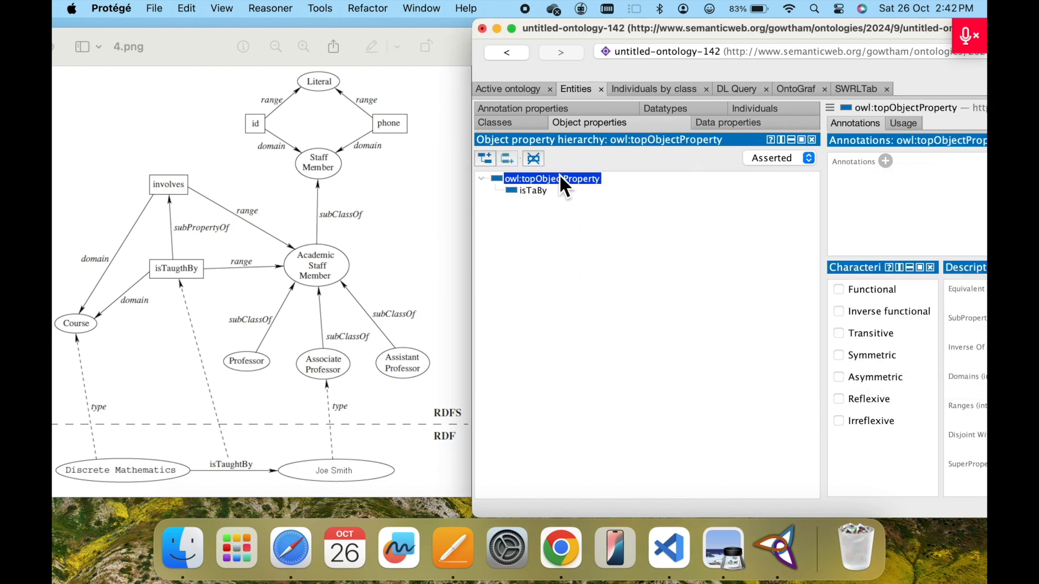
left_click(485, 159)
type("i")
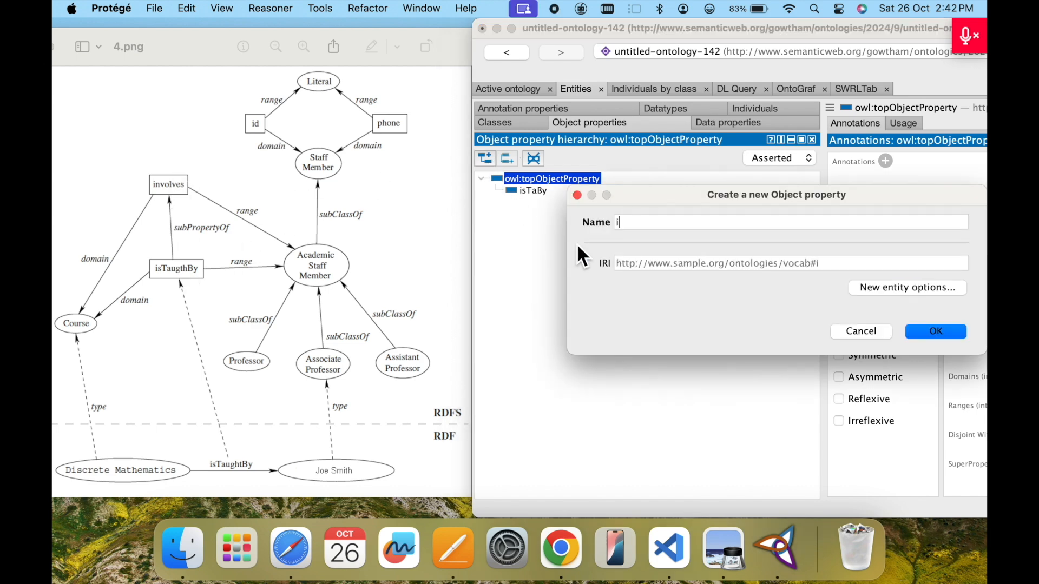
type("nvolves")
key("Return")
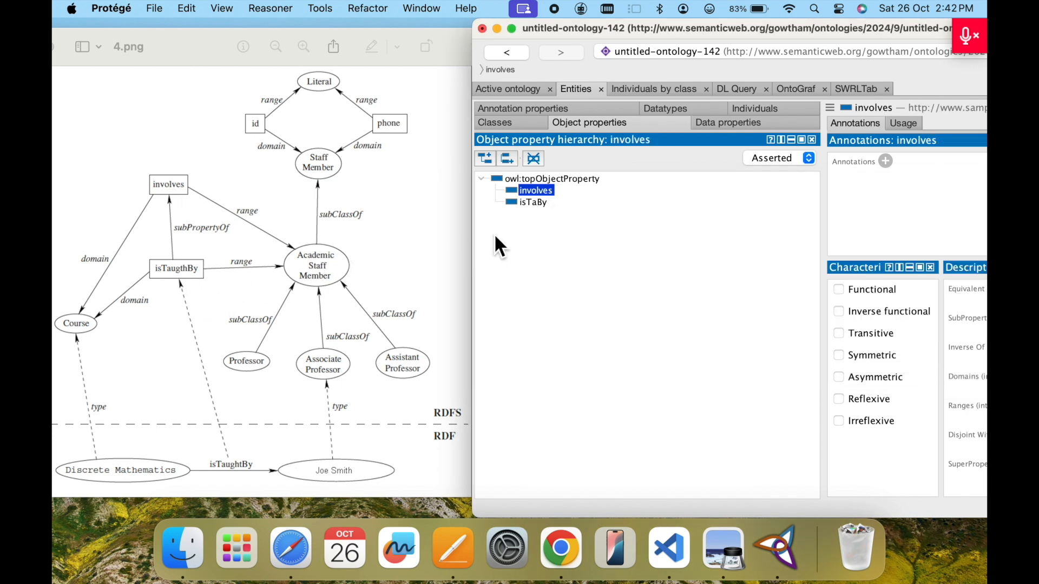
- Make isTaBy a subproperty of involves in the object property hierarchy
left_click(533, 203)
left_click_drag(531, 205, 549, 195)
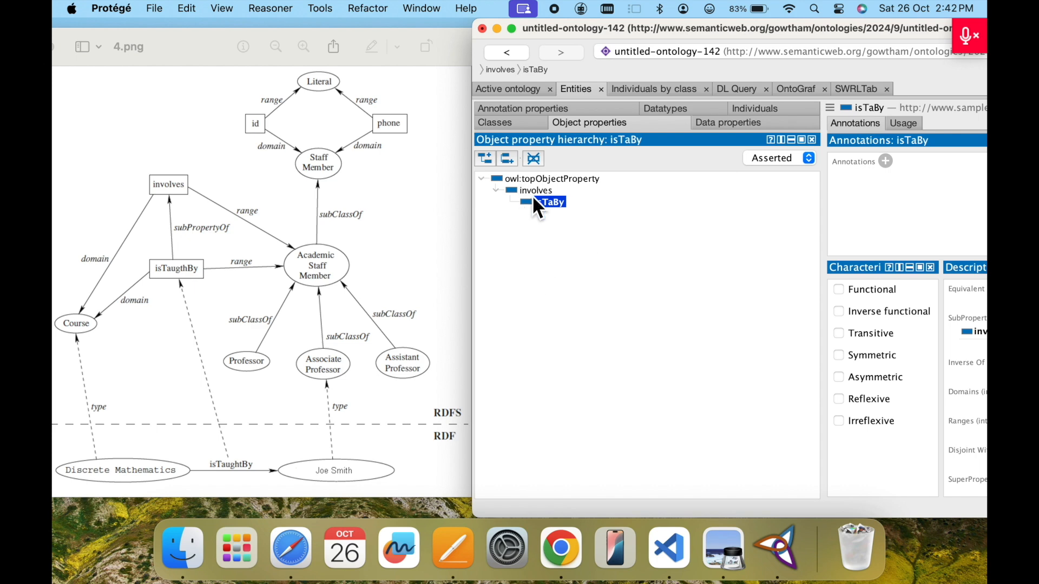
left_click_drag(783, 34, 652, 31)
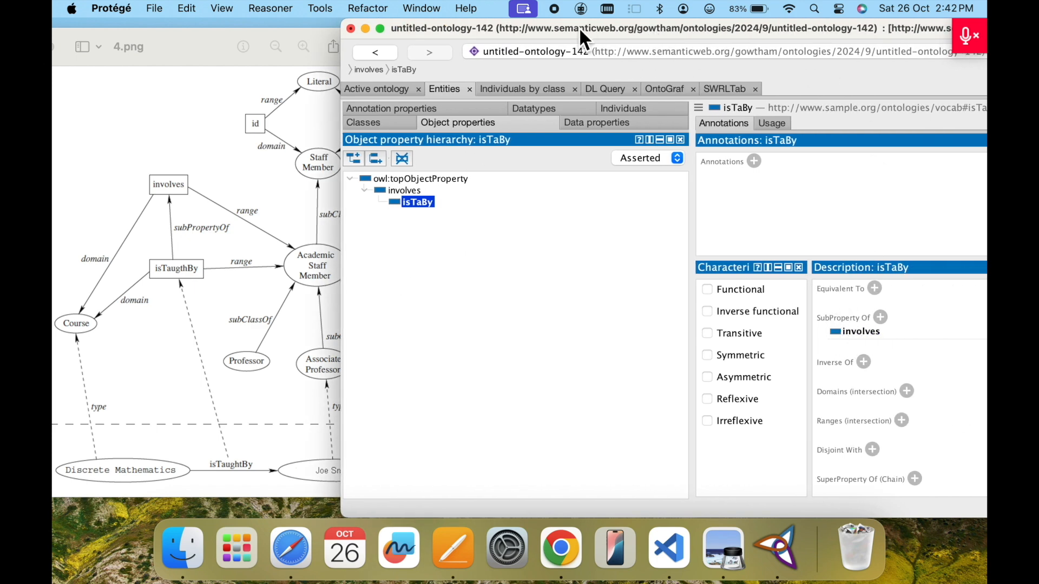
left_click_drag(556, 30, 687, 34)
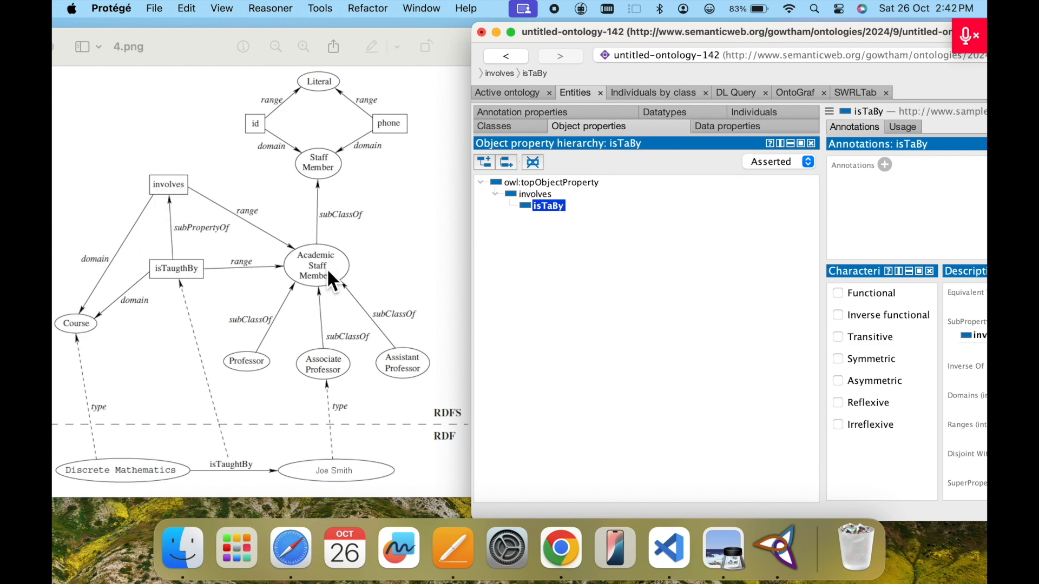
- Set the domain of the involves object property to the Course class
left_click_drag(690, 31, 549, 27)
key("Up")
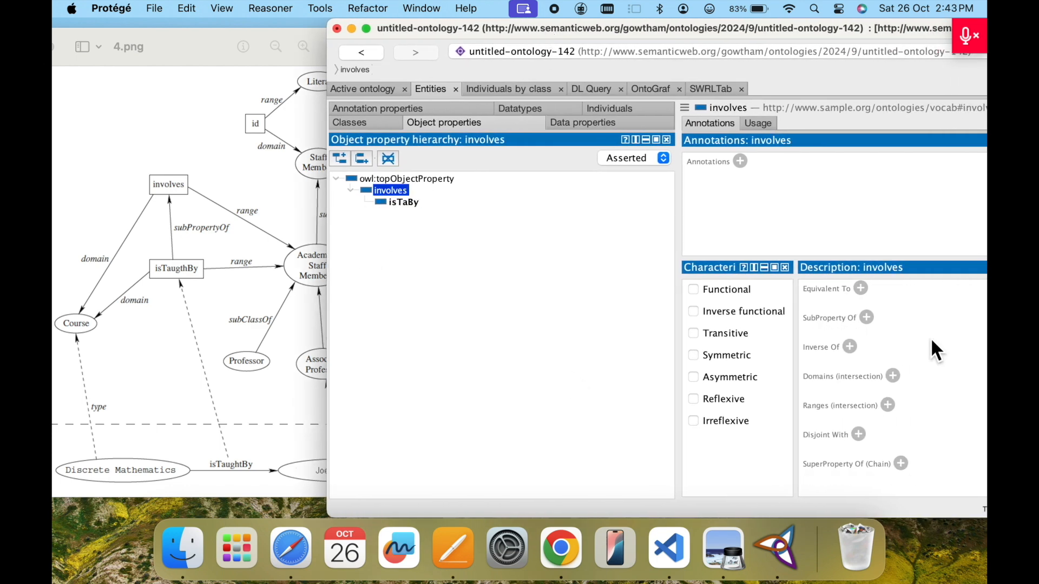
left_click(894, 375)
left_click(541, 230)
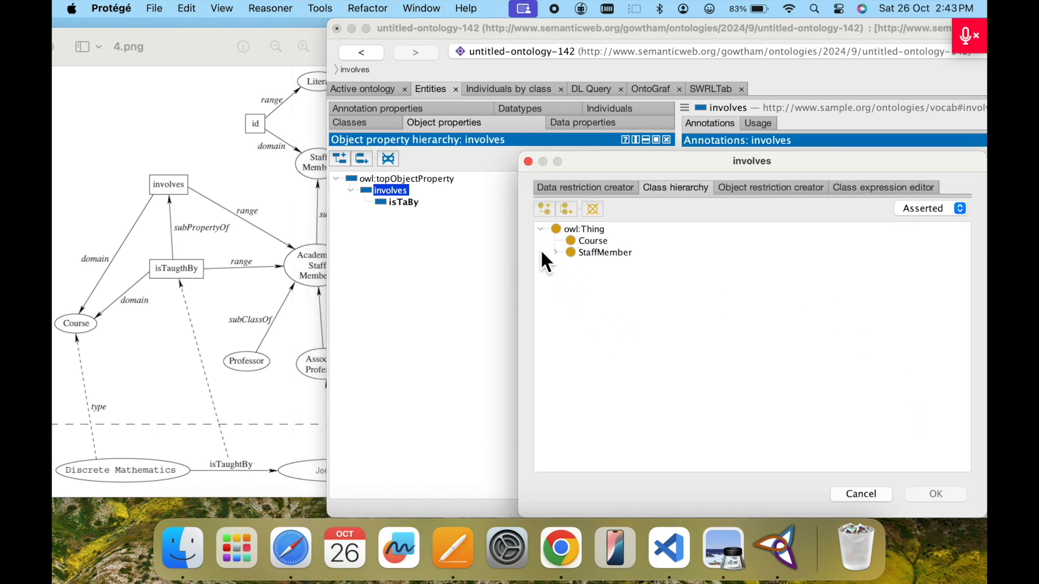
left_click(592, 242)
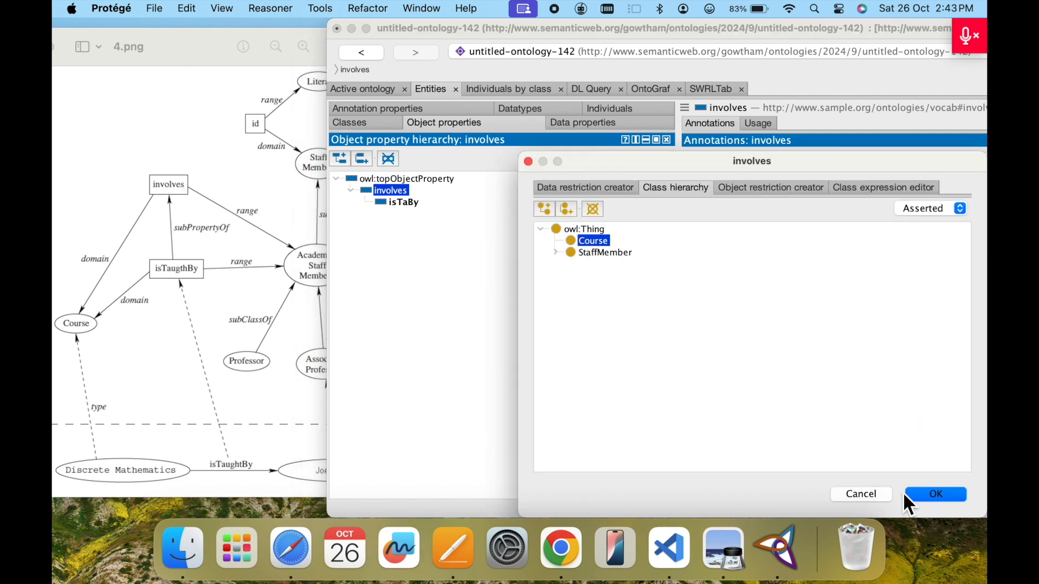
left_click(931, 495)
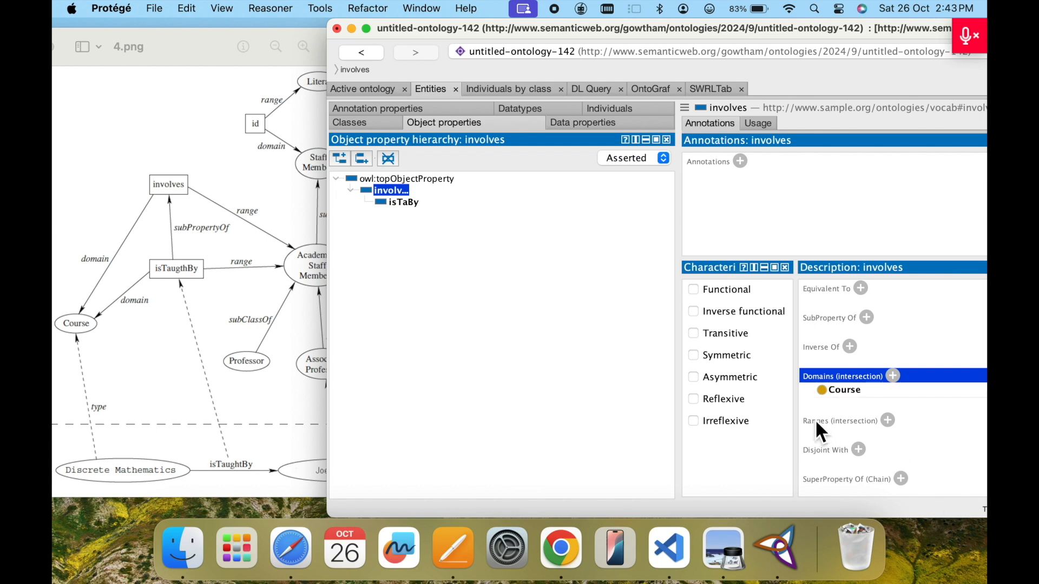
- Set the range of the involves object property to AcademicStaffMember, a subclass of StaffMember
left_click(887, 420)
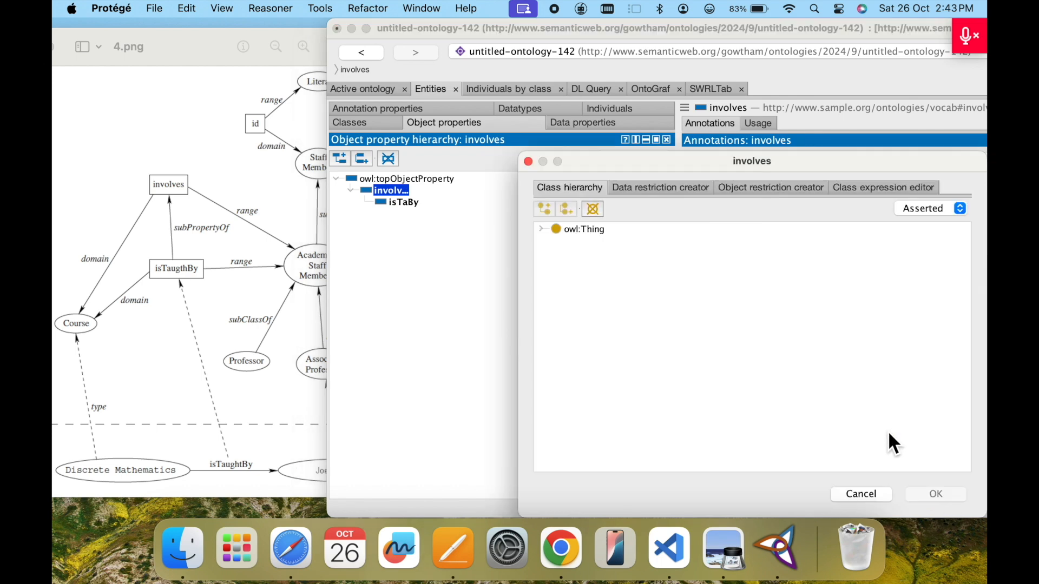
left_click(541, 229)
left_click(613, 257)
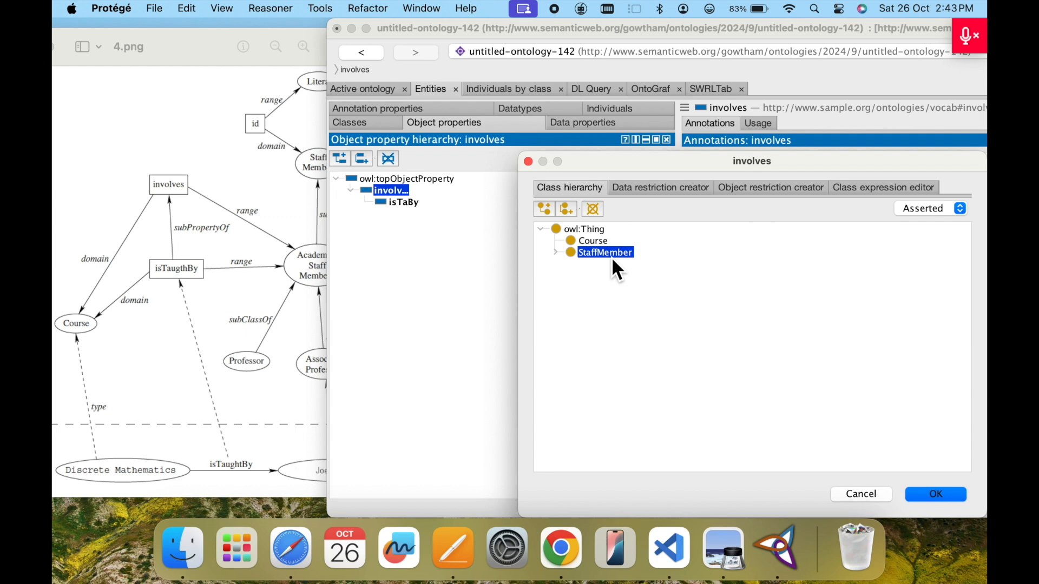
left_click(556, 252)
left_click(621, 265)
left_click(946, 497)
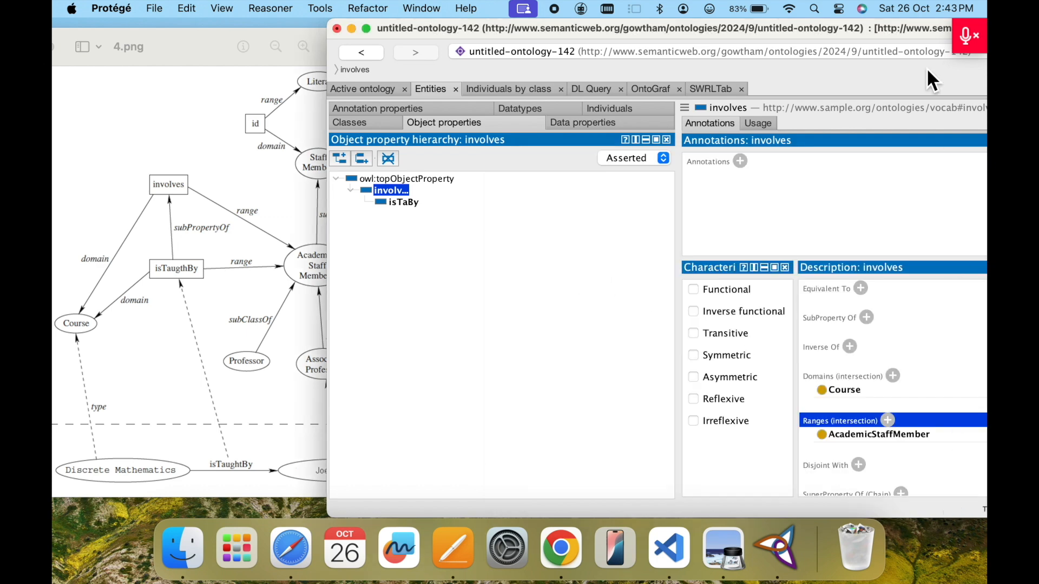
- Set the domain of the isTaBy object property to the Course class
double_click(860, 30)
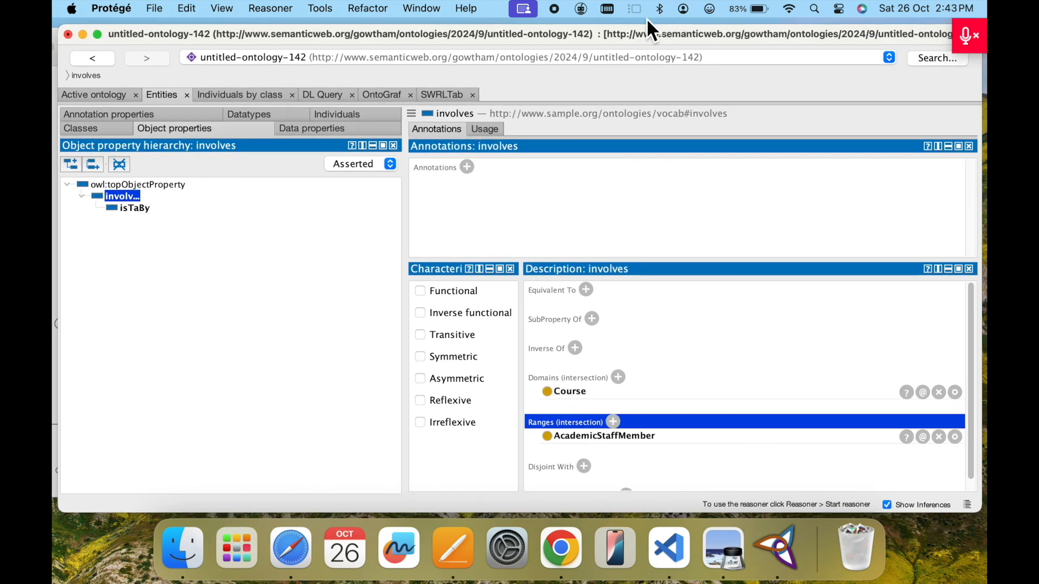
left_click_drag(649, 39, 909, 40)
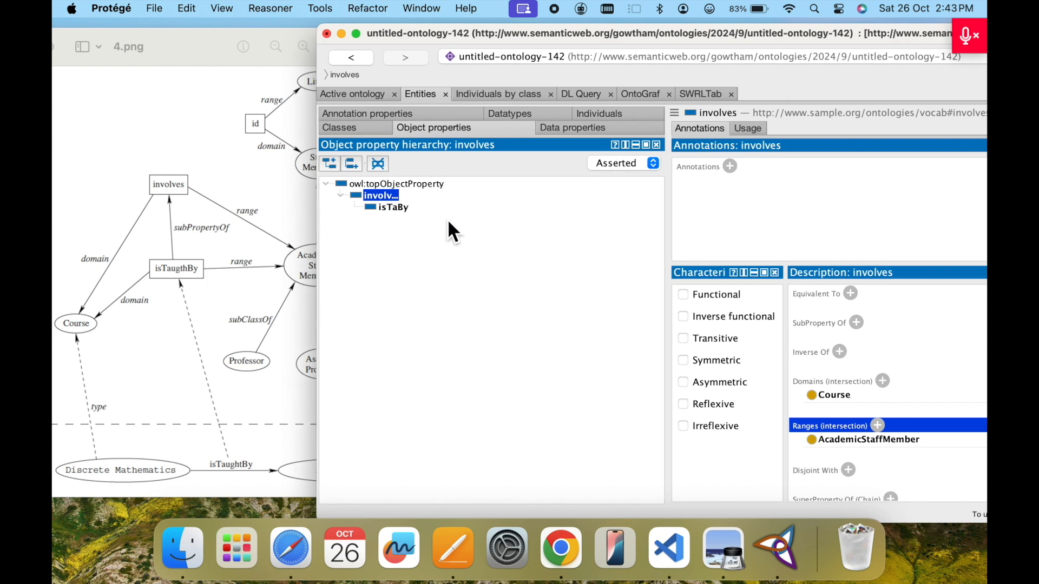
left_click(393, 209)
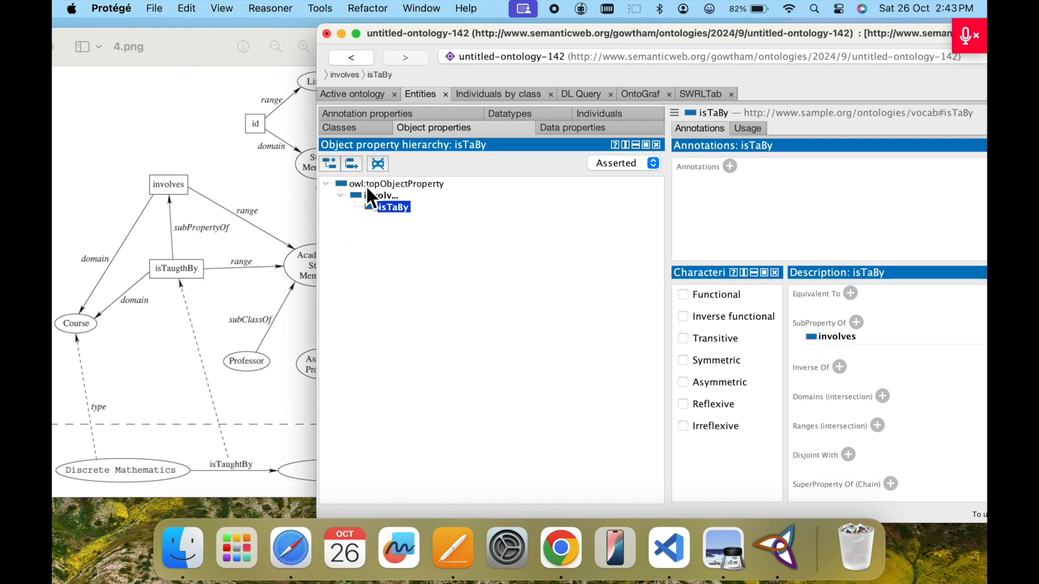
left_click(883, 397)
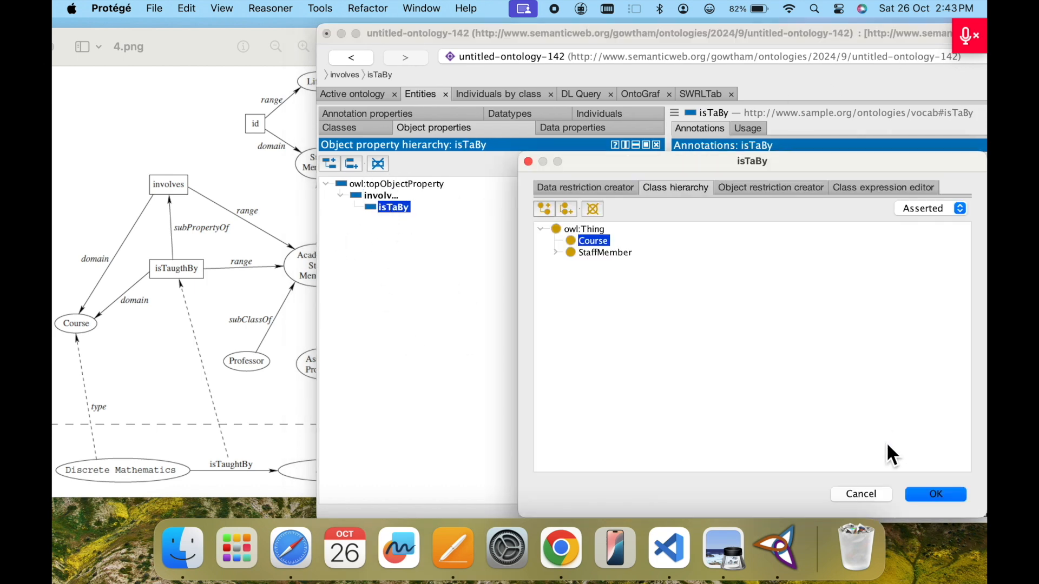
left_click(958, 497)
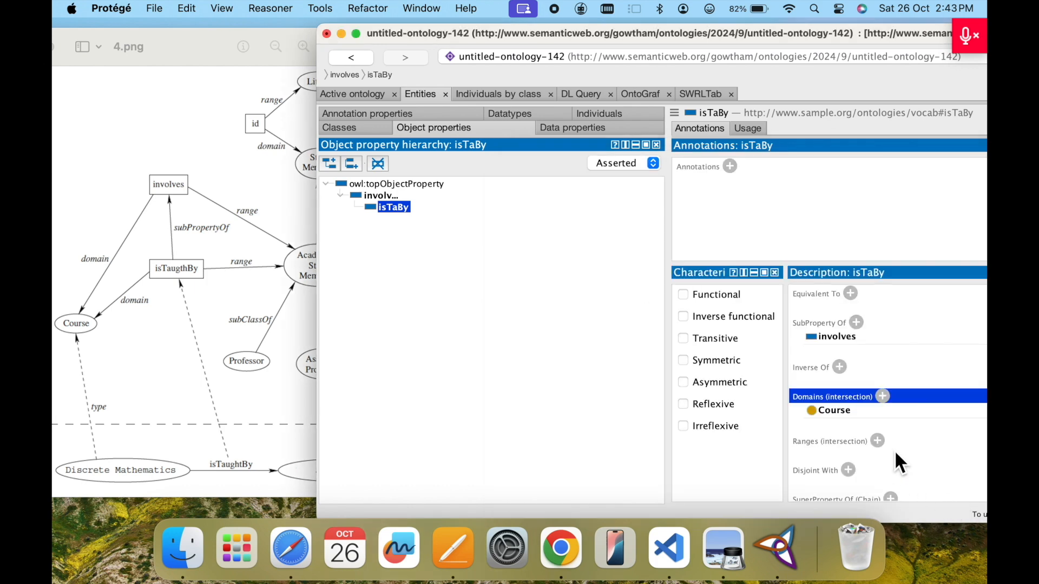
- Set the range of the isTaBy object property to AcademicStaffMember, a subclass of StaffMember
left_click(879, 443)
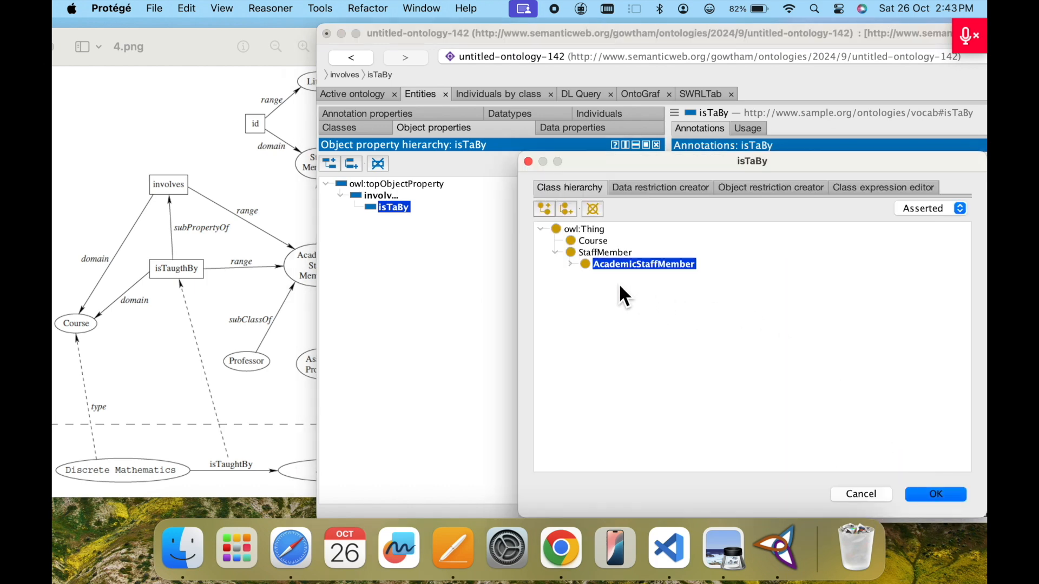
left_click(571, 264)
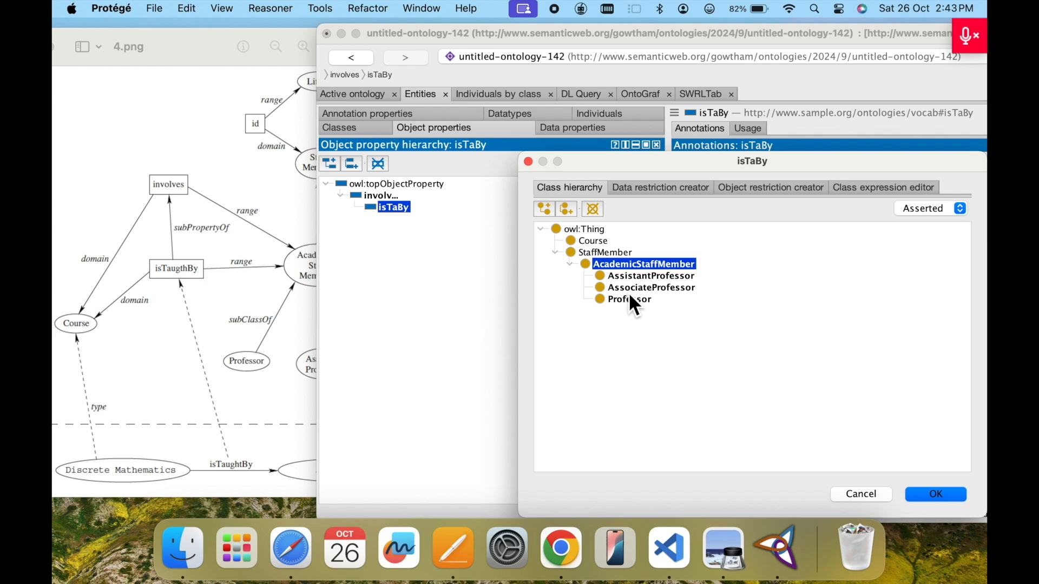
left_click(960, 500)
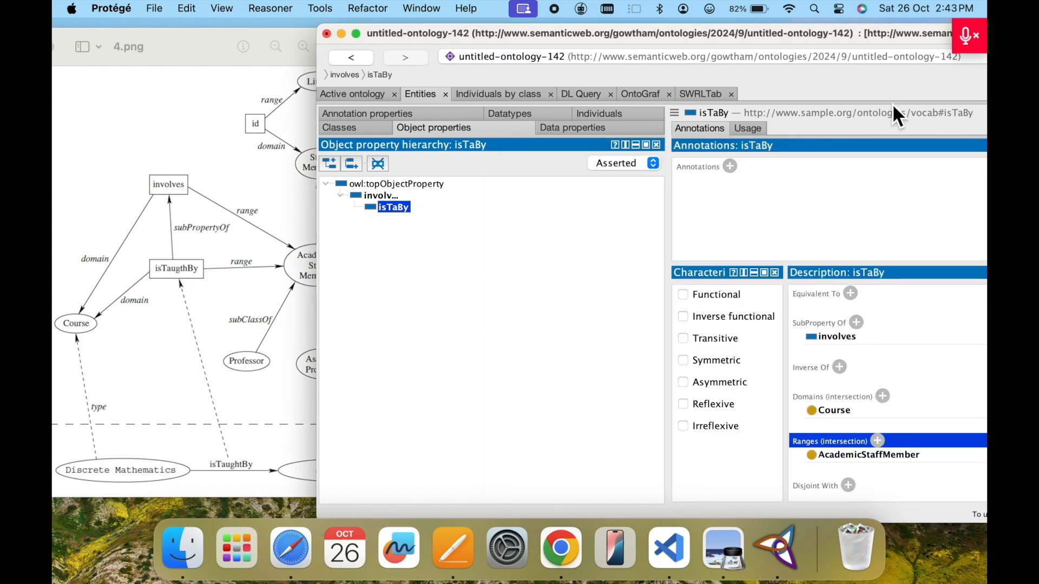
- Consult the diagram's remaining properties and create the data property id under owl:topDataProperty
left_click_drag(836, 38, 902, 33)
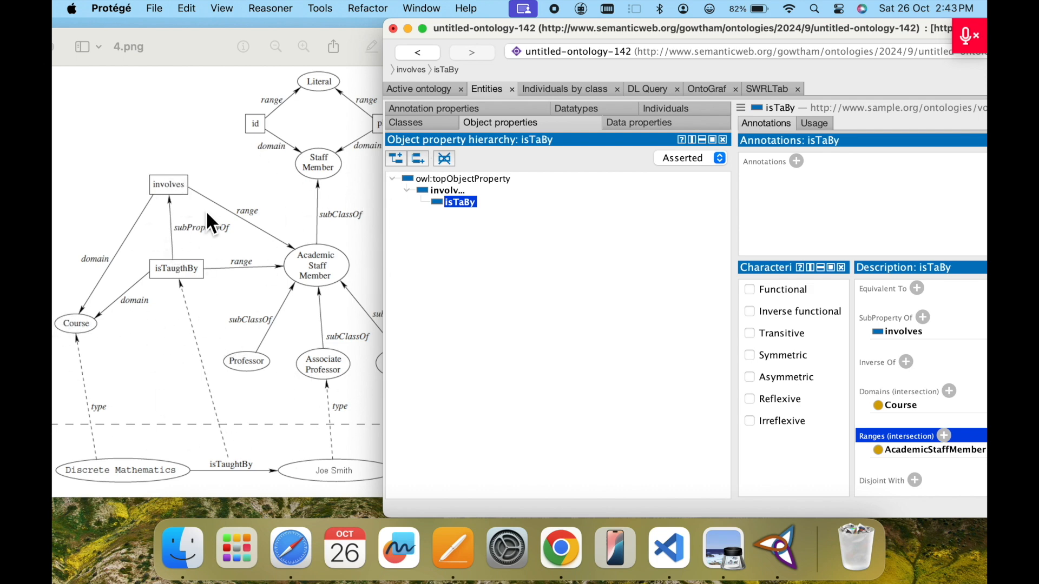
left_click(258, 164)
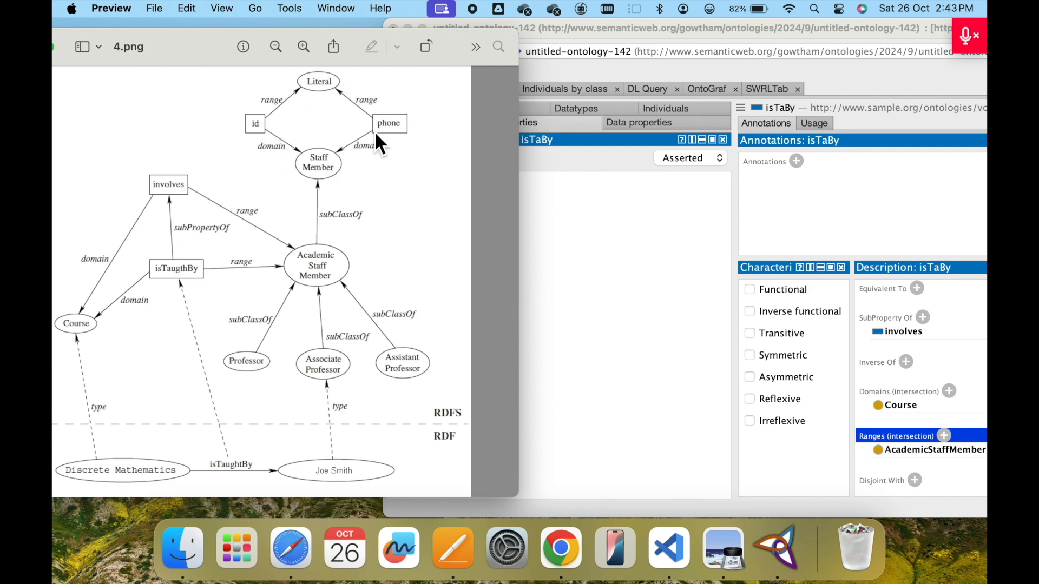
left_click(587, 279)
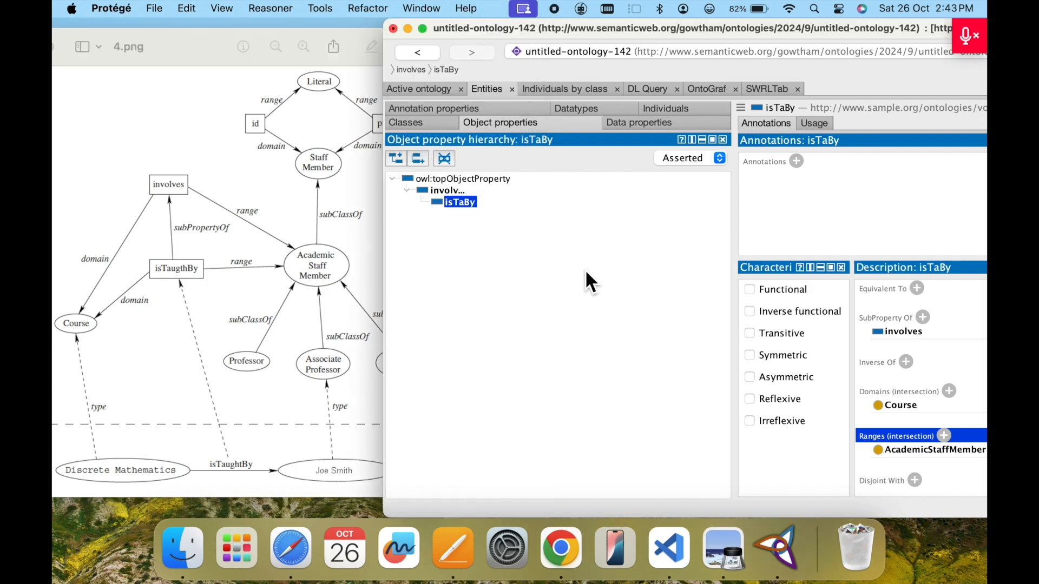
left_click(595, 113)
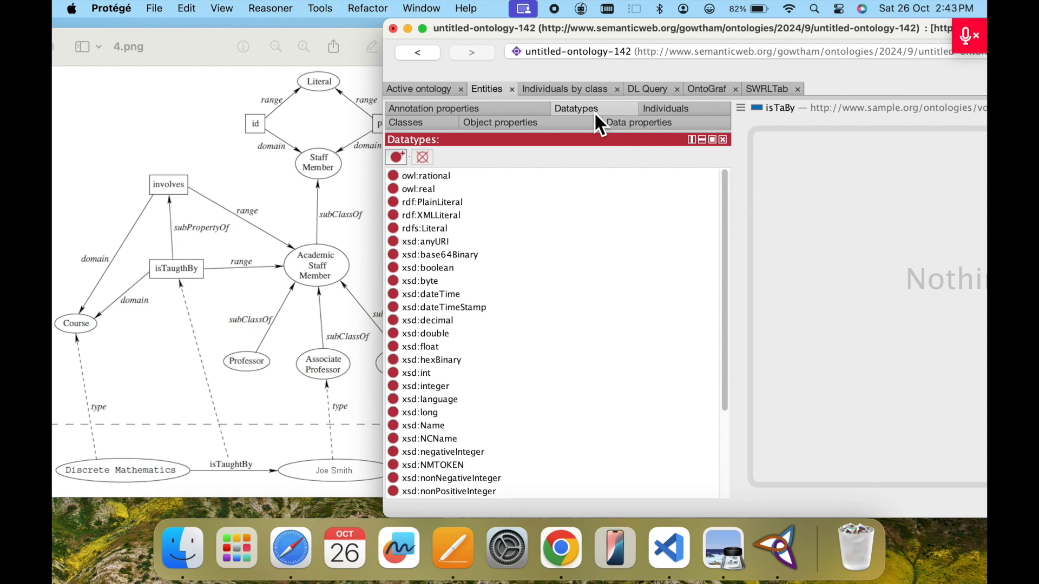
left_click(635, 123)
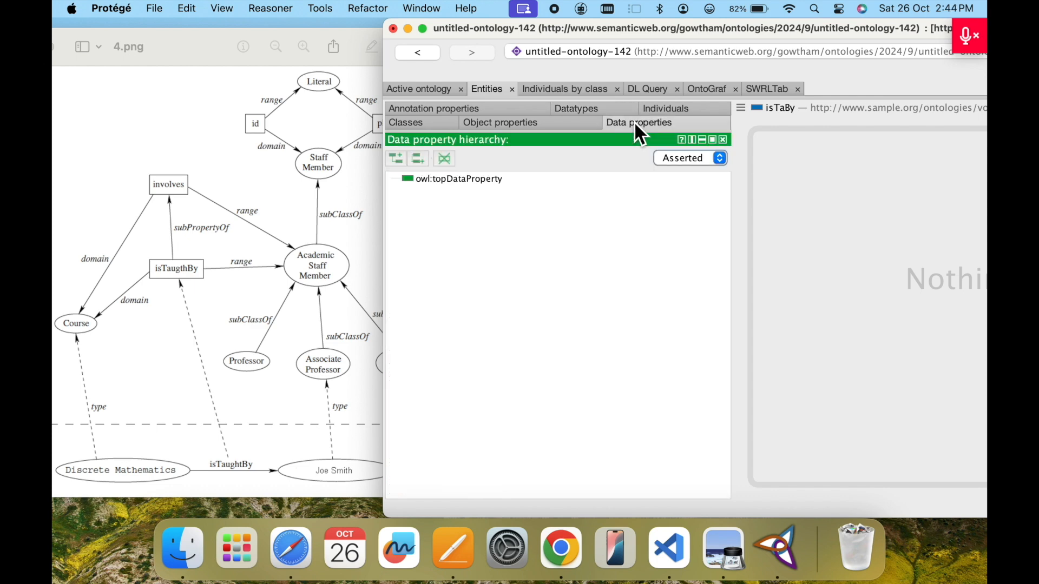
left_click(459, 179)
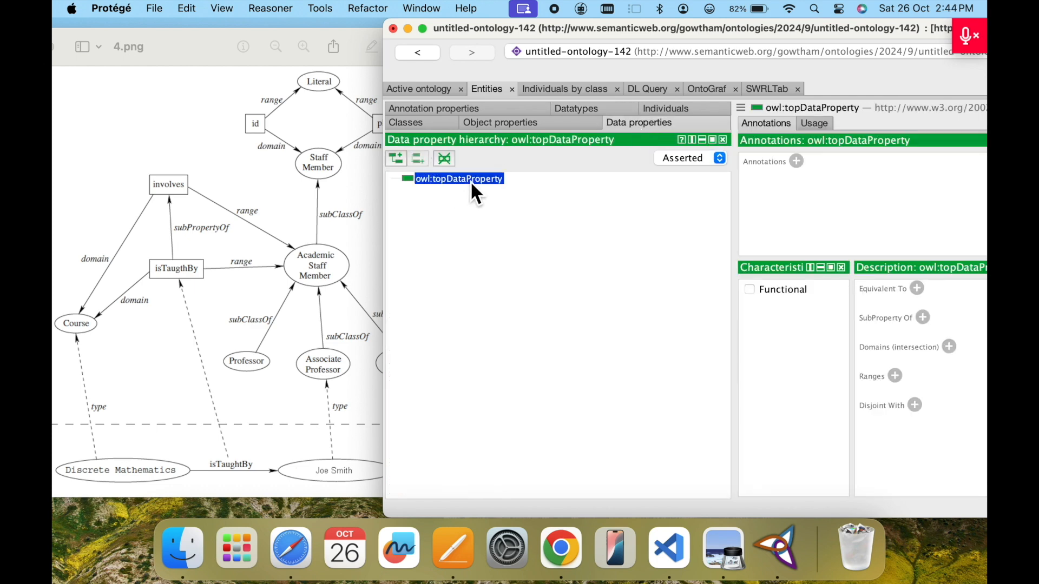
left_click(397, 159)
type("id")
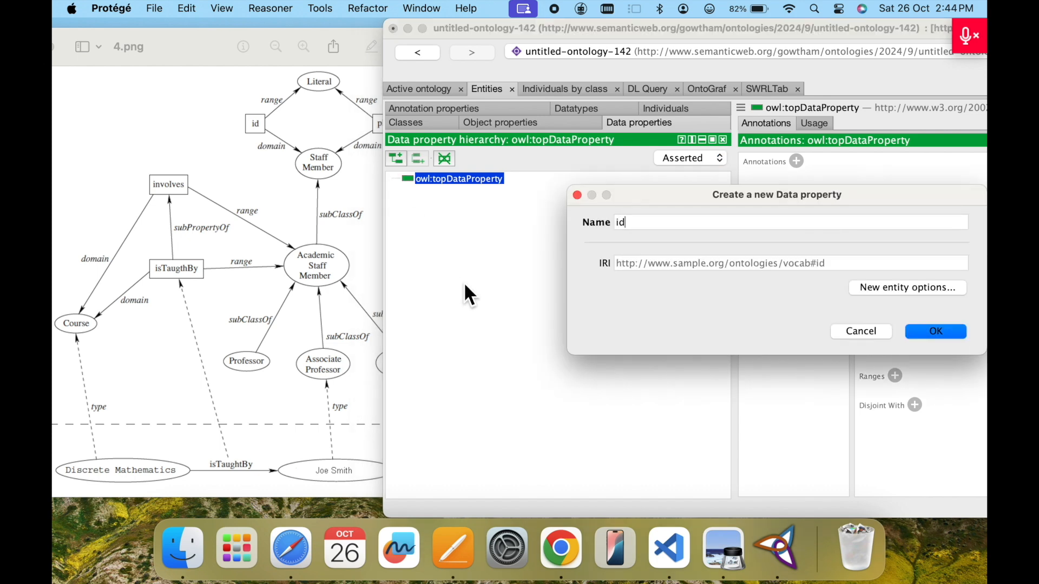
key("Return")
- Create the data property phone under owl:topDataProperty, as a sibling of id
left_click(347, 170)
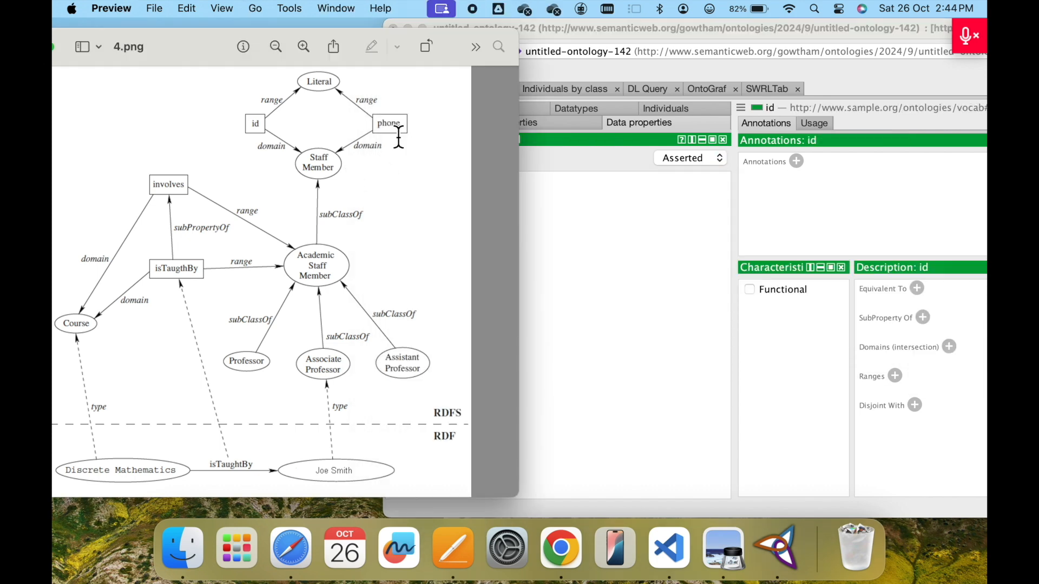
left_click(537, 179)
left_click(476, 180)
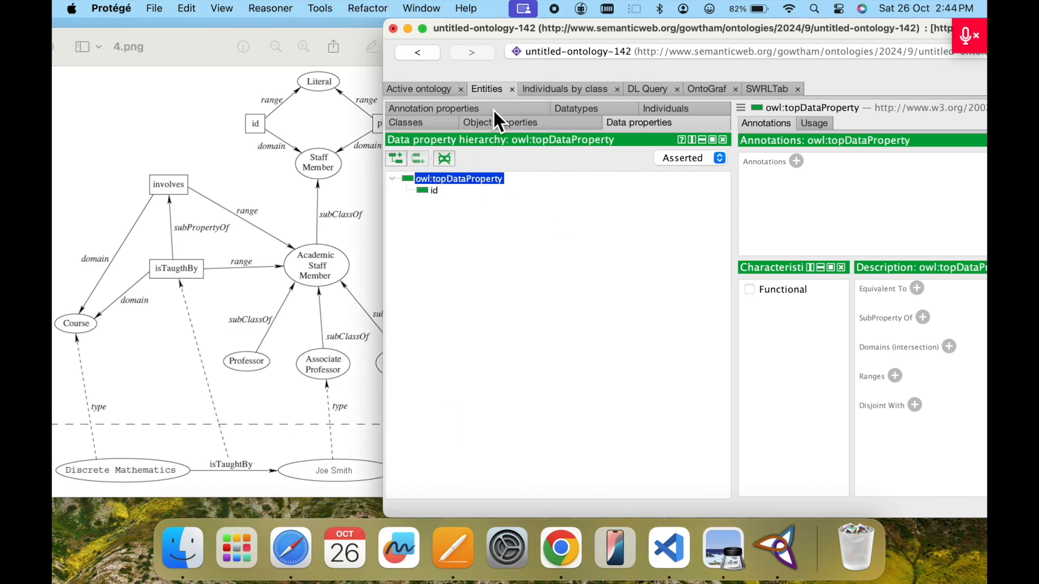
left_click_drag(504, 28, 573, 35)
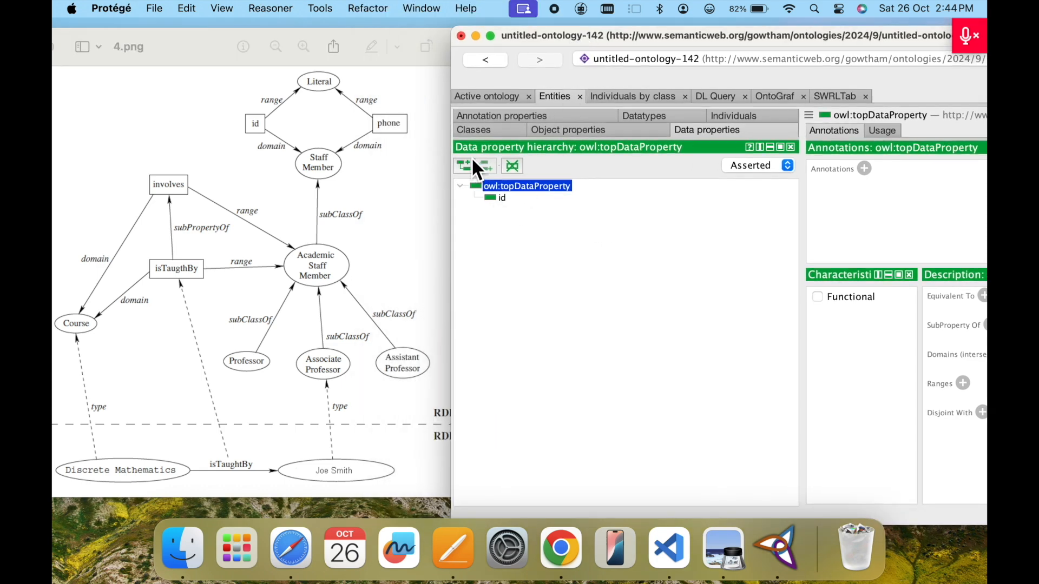
left_click(471, 163)
type("phone")
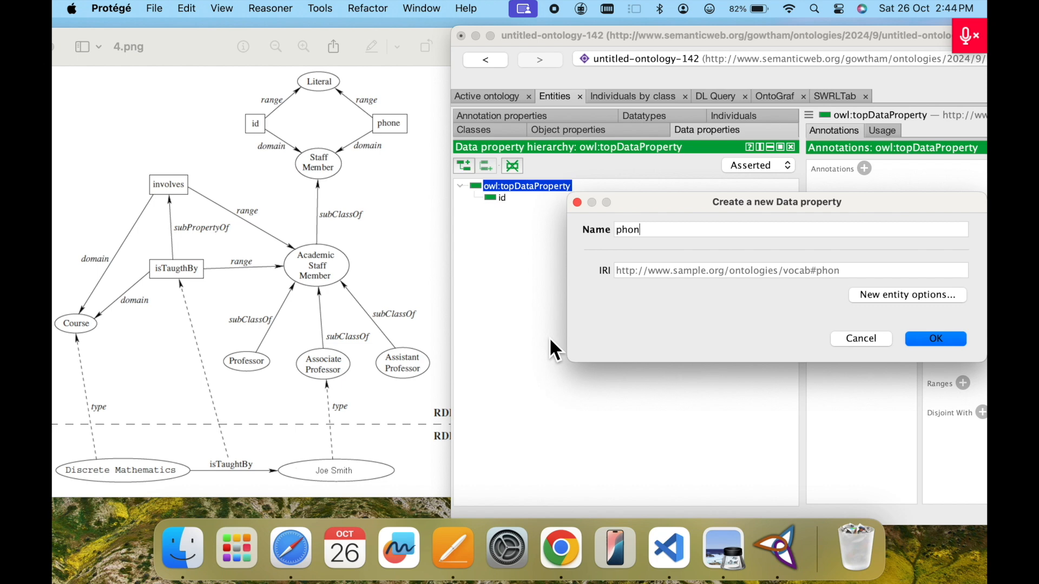
key("Return")
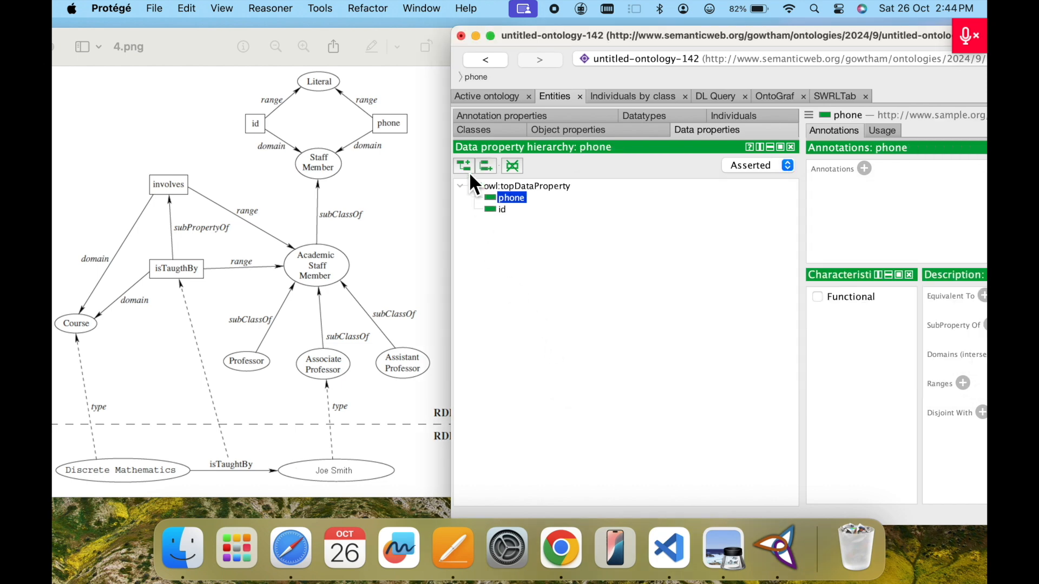
- Set the domain of the id data property to the StaffMember class
left_click(501, 209)
left_click(511, 198)
left_click_drag(838, 41, 688, 31)
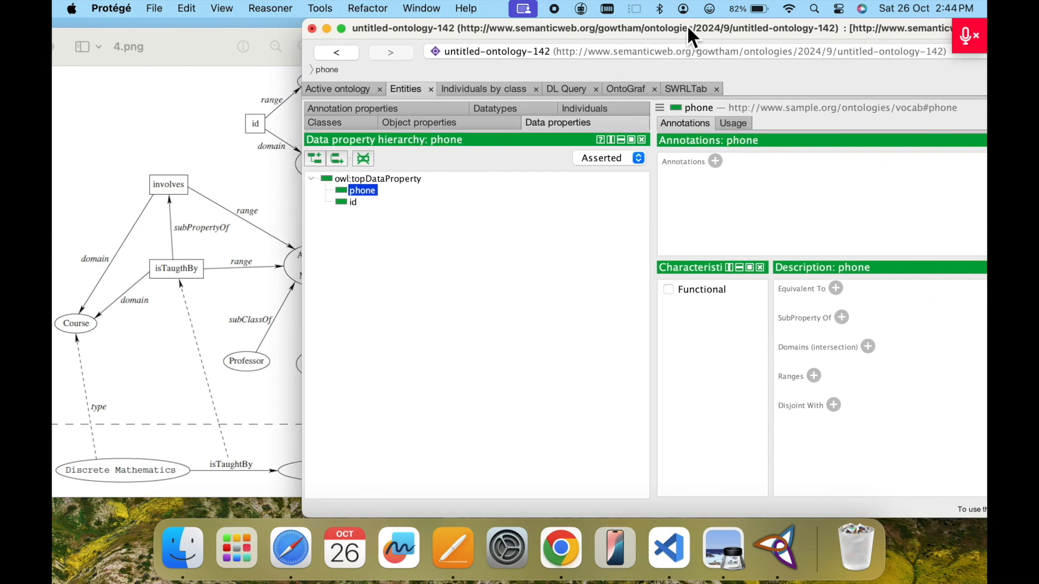
left_click(352, 203)
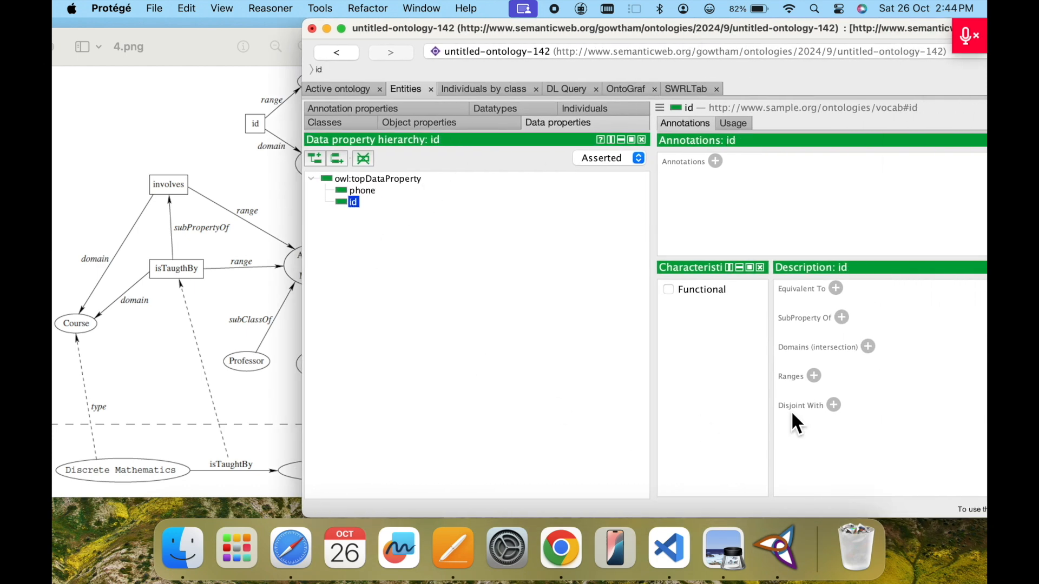
left_click(871, 347)
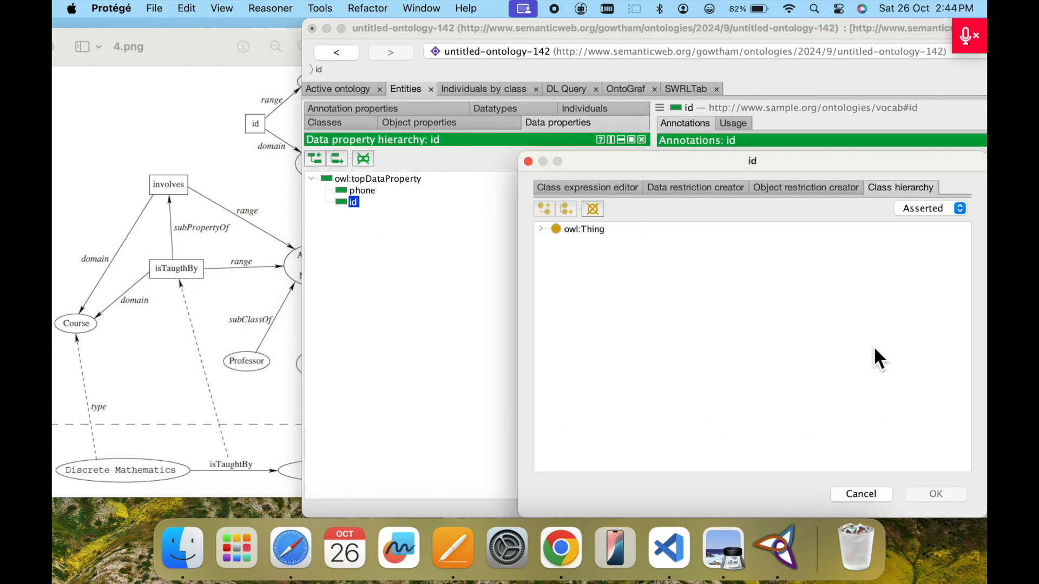
left_click(540, 229)
left_click(600, 253)
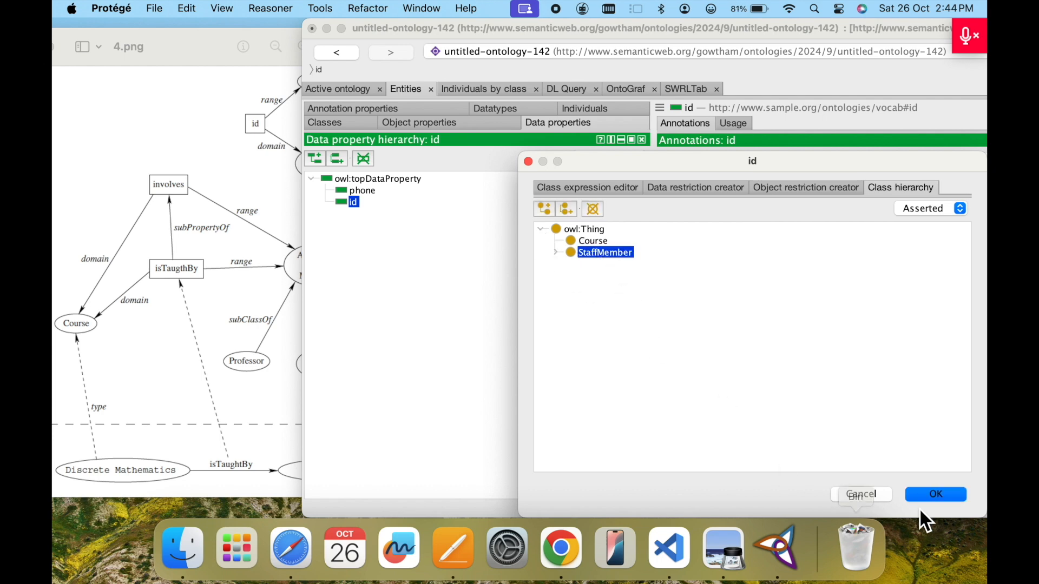
left_click(930, 495)
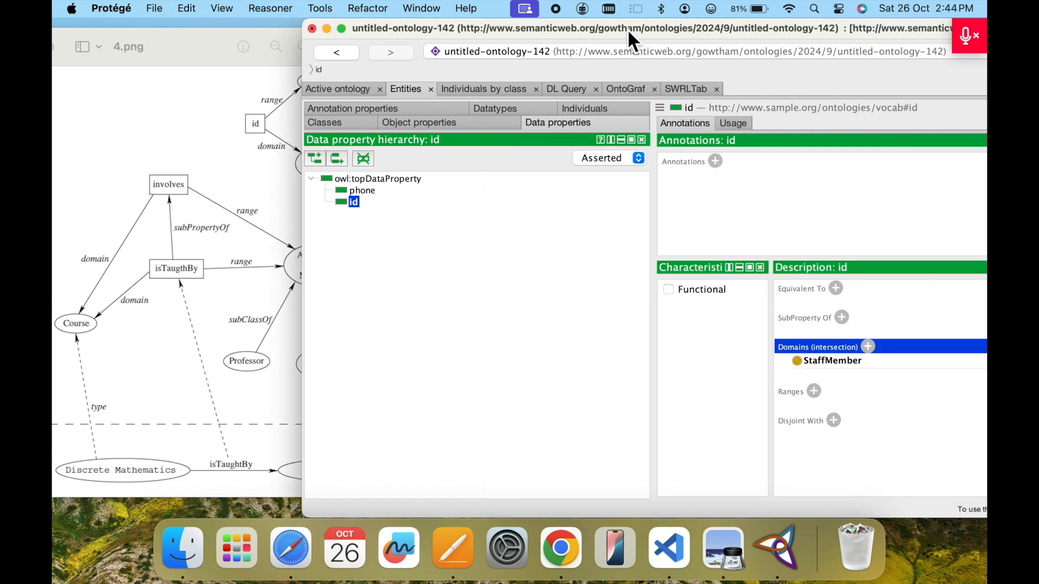
- Set the range of the id data property to the built-in datatype rdfs:Literal
left_click_drag(420, 28, 528, 35)
left_click_drag(617, 32, 468, 26)
left_click(772, 391)
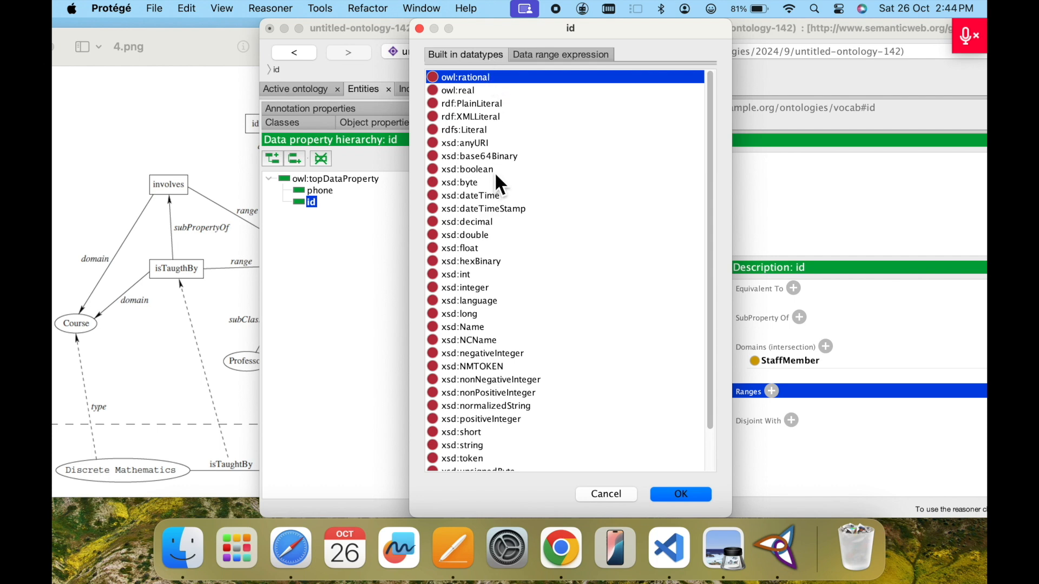
left_click(484, 143)
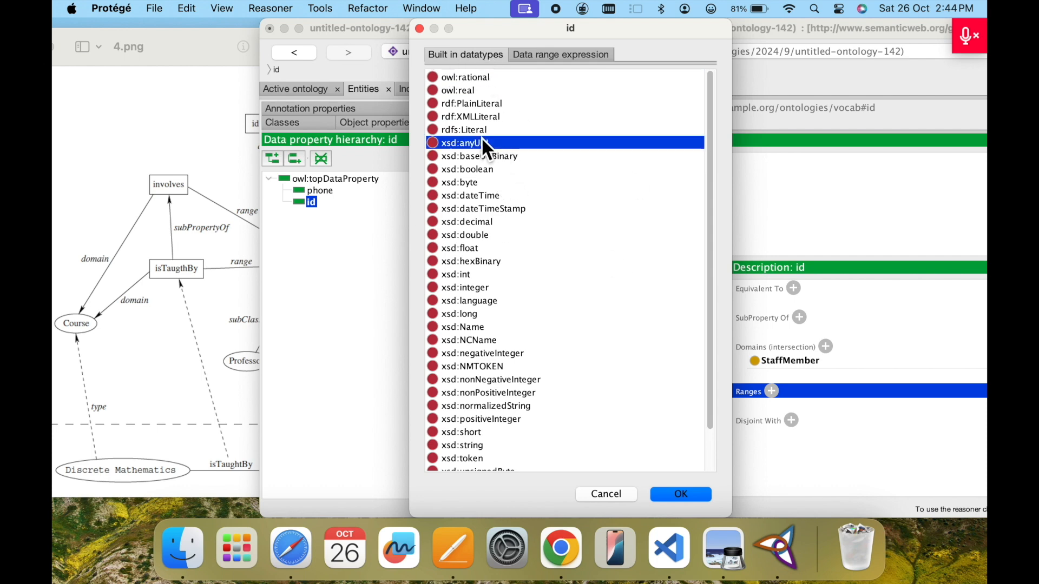
left_click(476, 130)
left_click(701, 493)
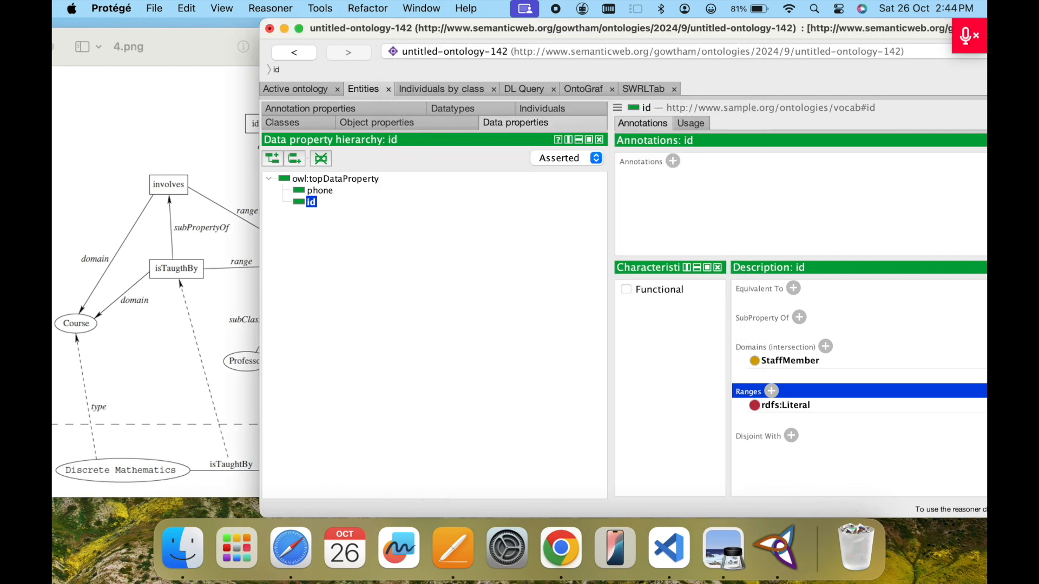
- Set the phone data property's domain to StaffMember and its range to rdfs:Literal
left_click(320, 190)
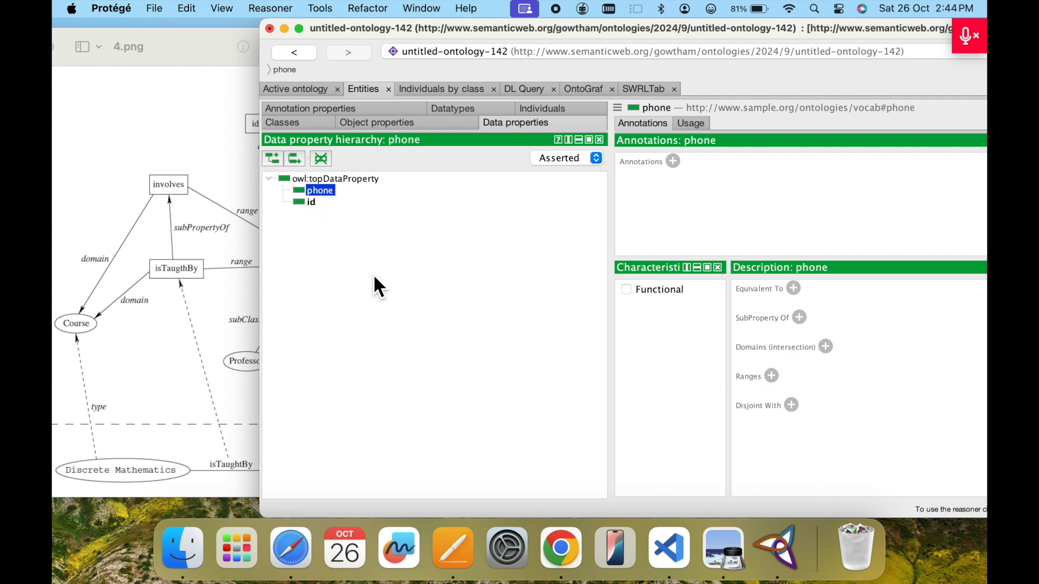
left_click(827, 348)
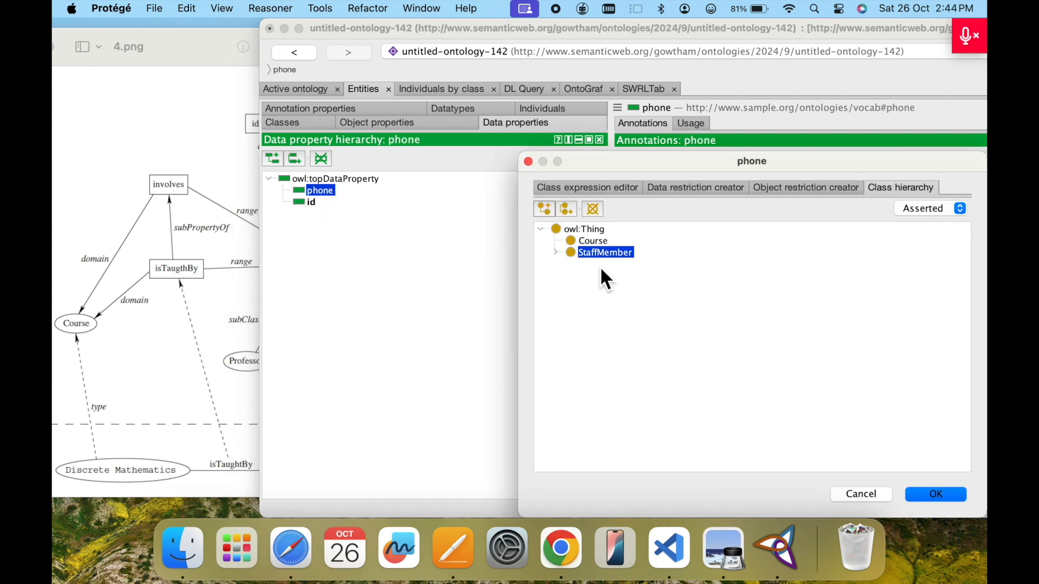
left_click(927, 494)
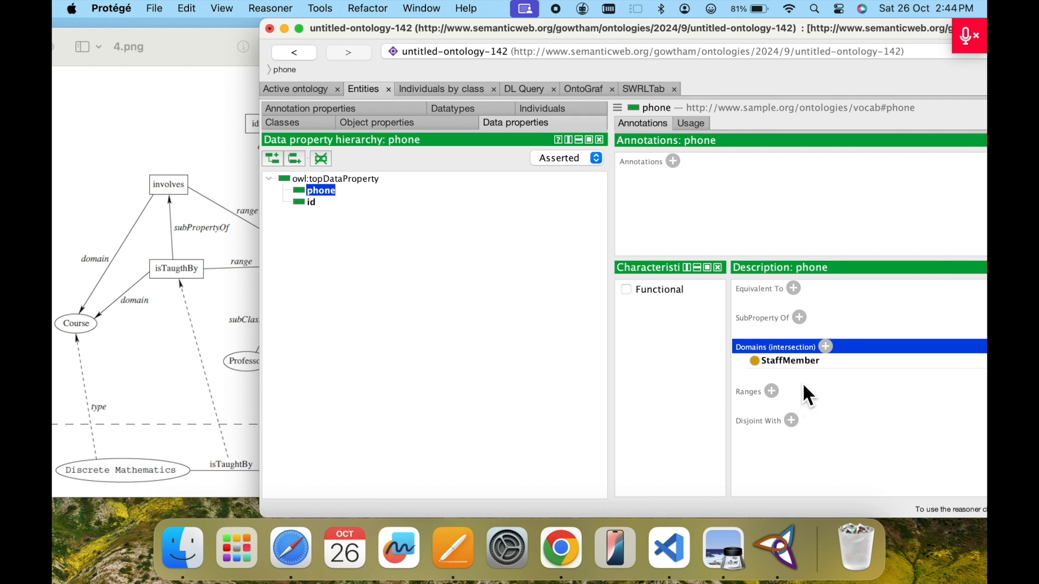
left_click(772, 391)
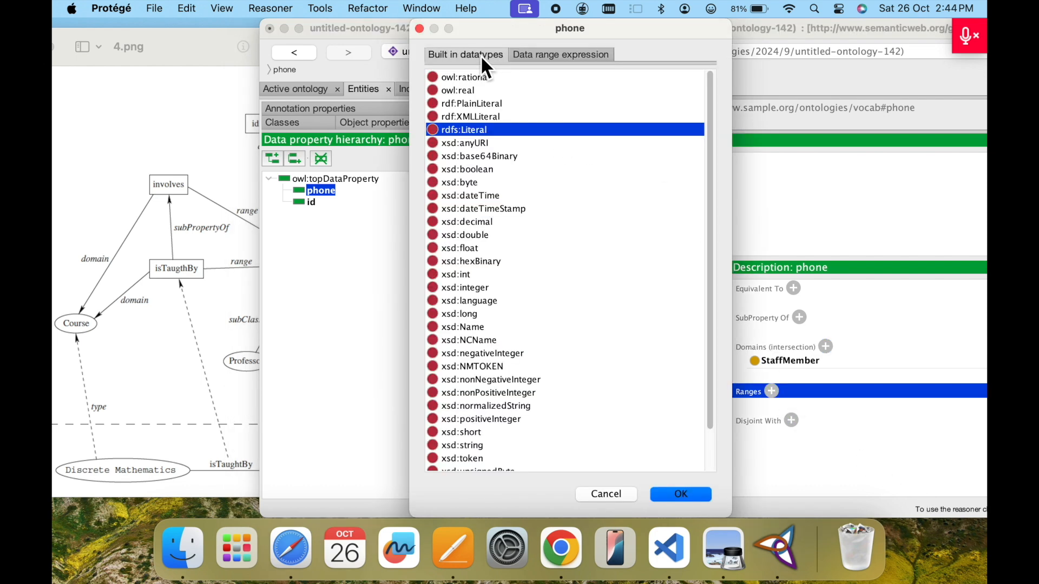
left_click(676, 495)
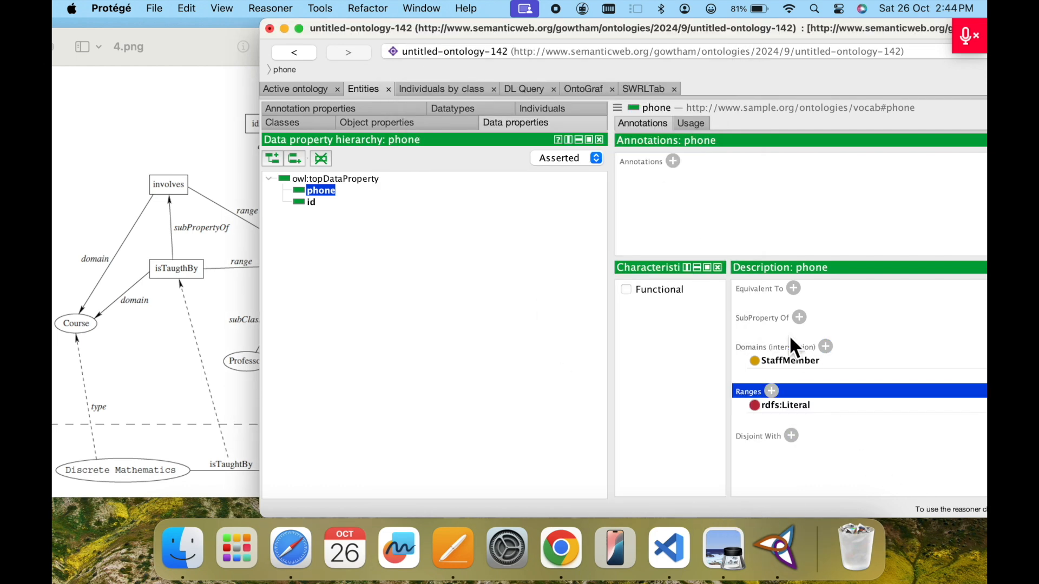
- Create the individual DM as a direct instance of the Course class, following the Discrete Mathematics node in the diagram
left_click_drag(503, 32, 652, 31)
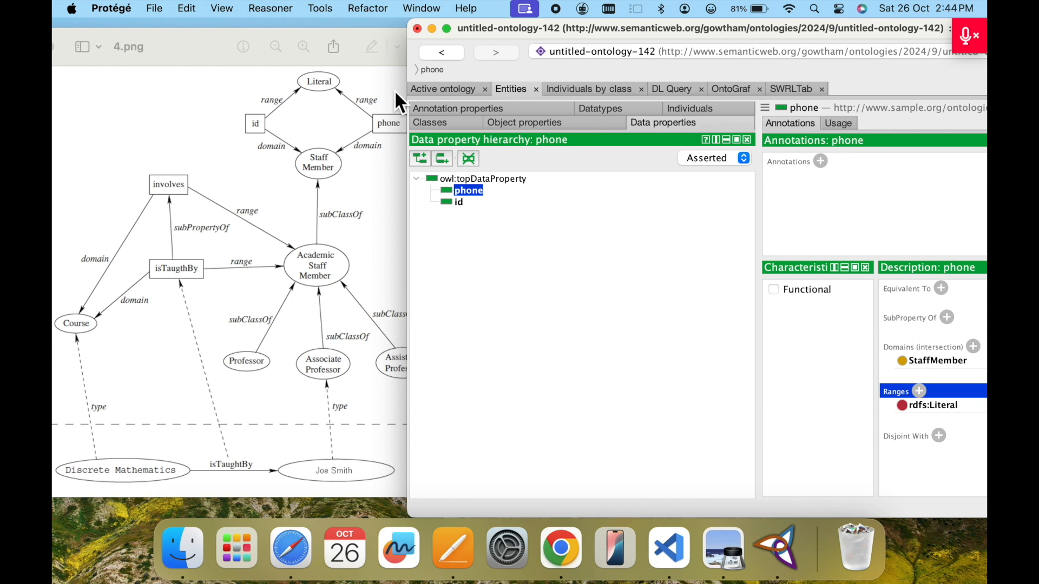
left_click(333, 321)
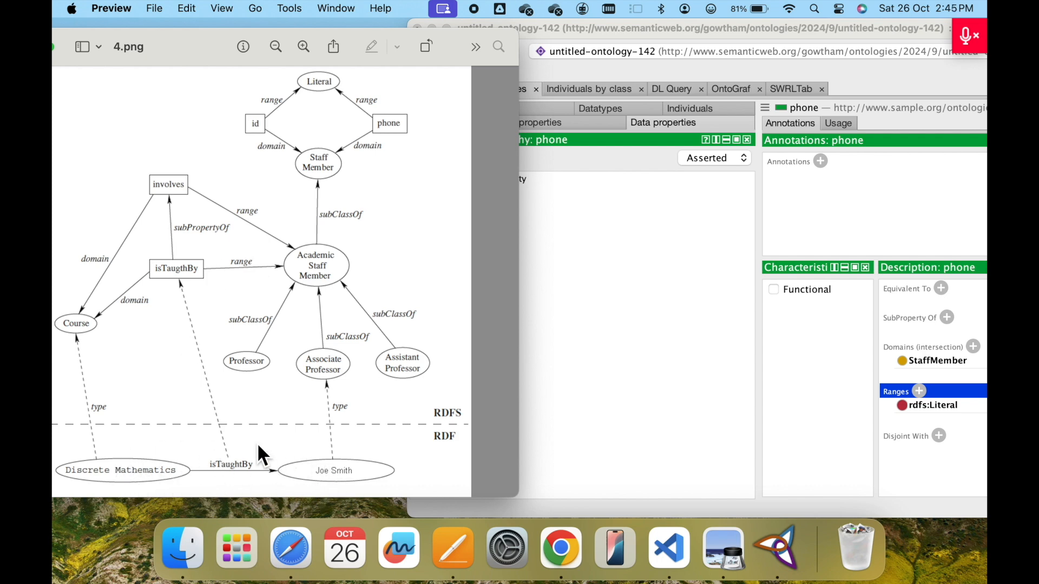
left_click(645, 304)
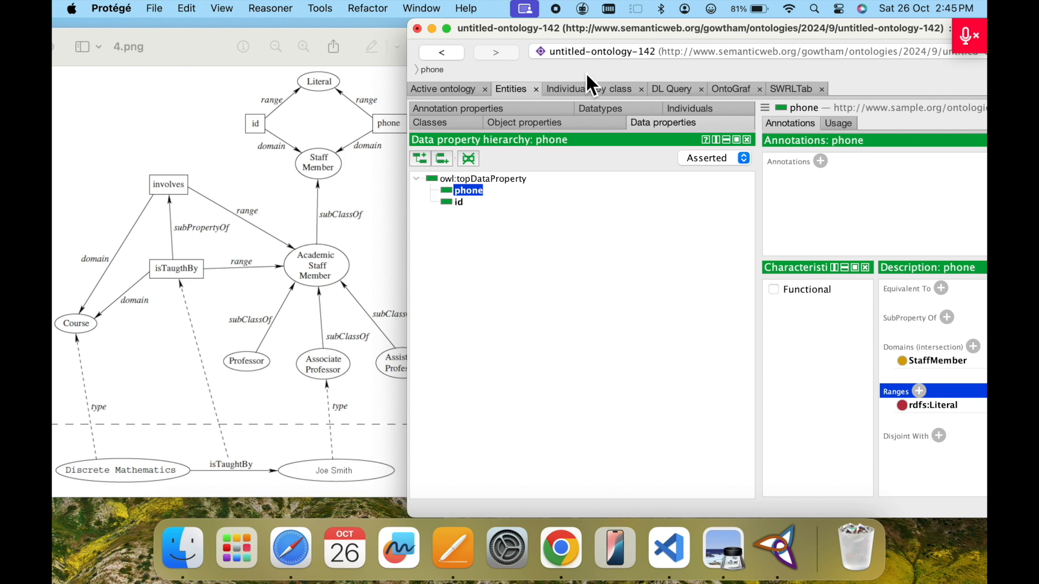
left_click(586, 89)
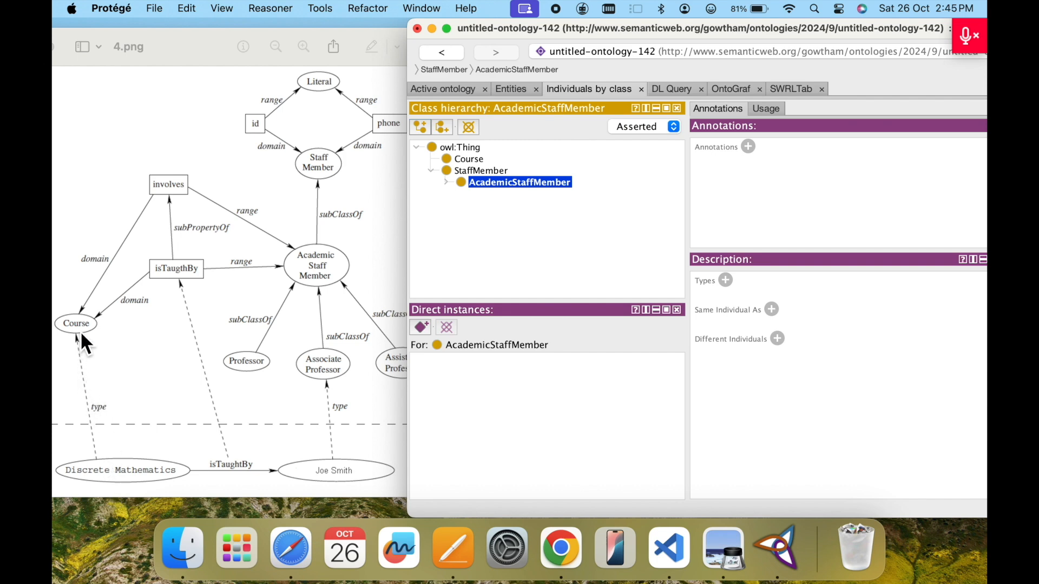
left_click(476, 161)
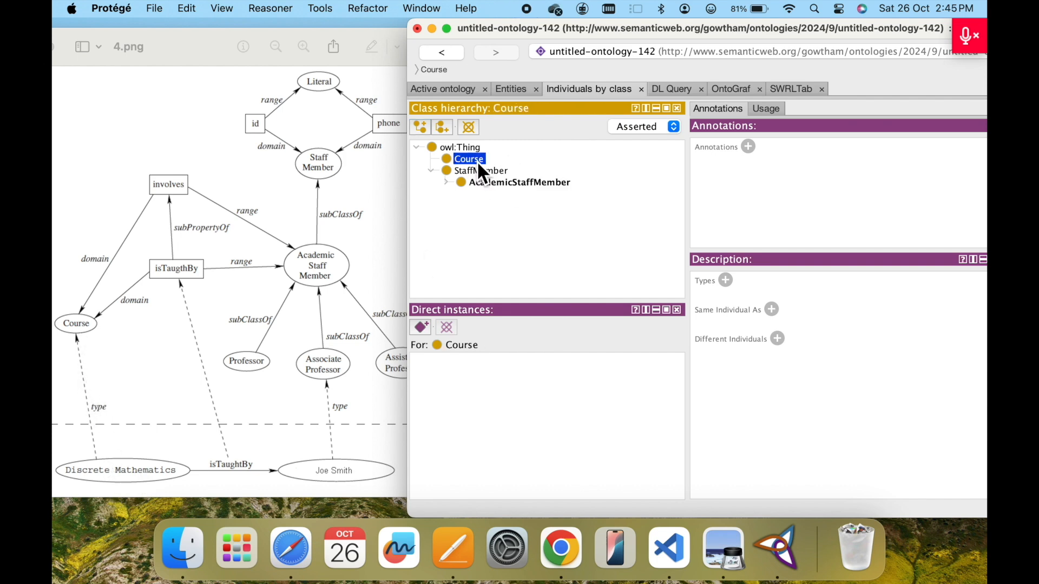
left_click(422, 328)
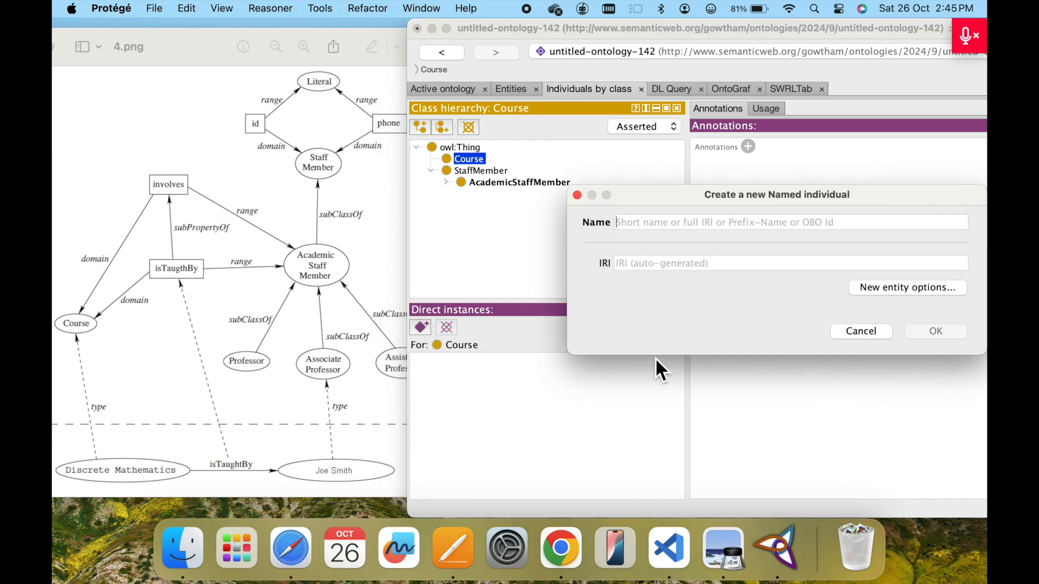
type("DM")
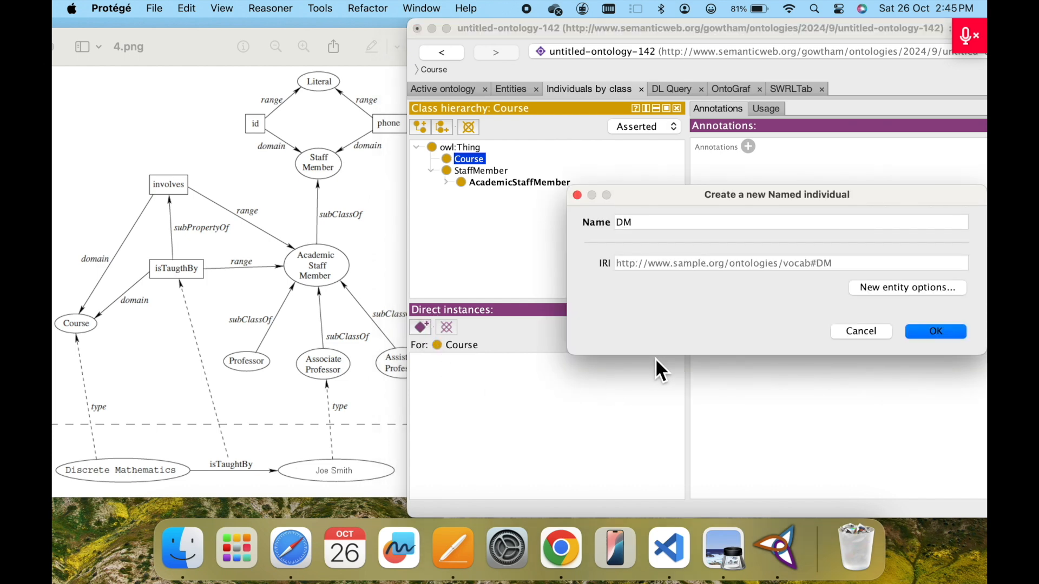
key("Return")
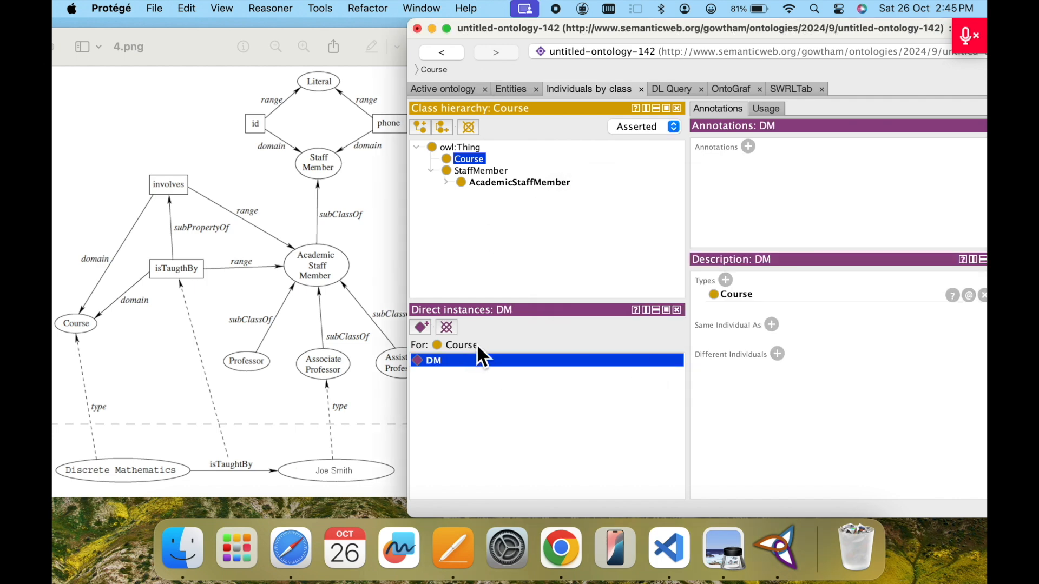
- Create an individual of the AssociateProfessor class, naming it with the first name of the lecturer shown in the diagram
left_click(318, 473)
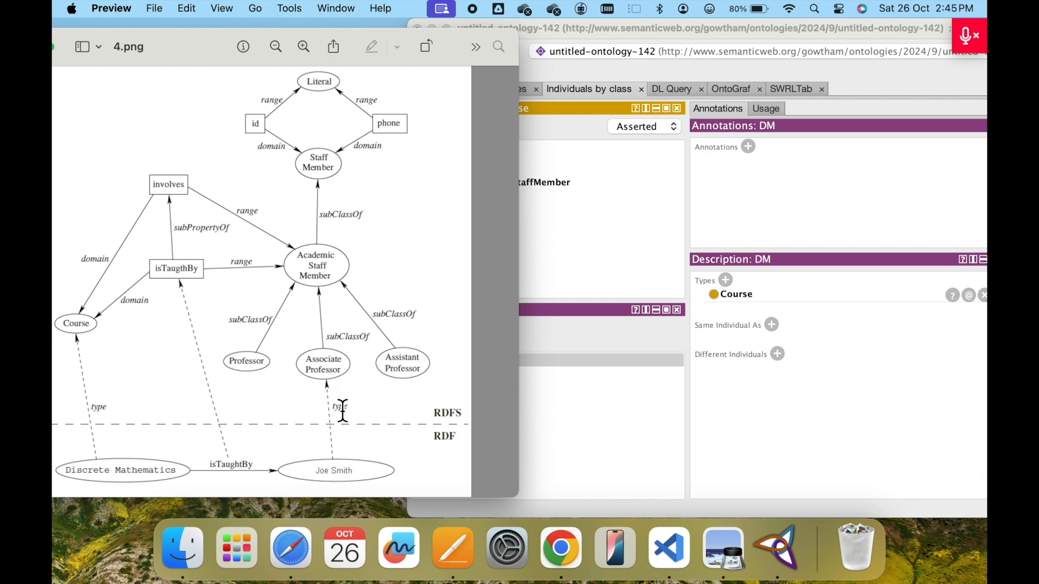
left_click(583, 273)
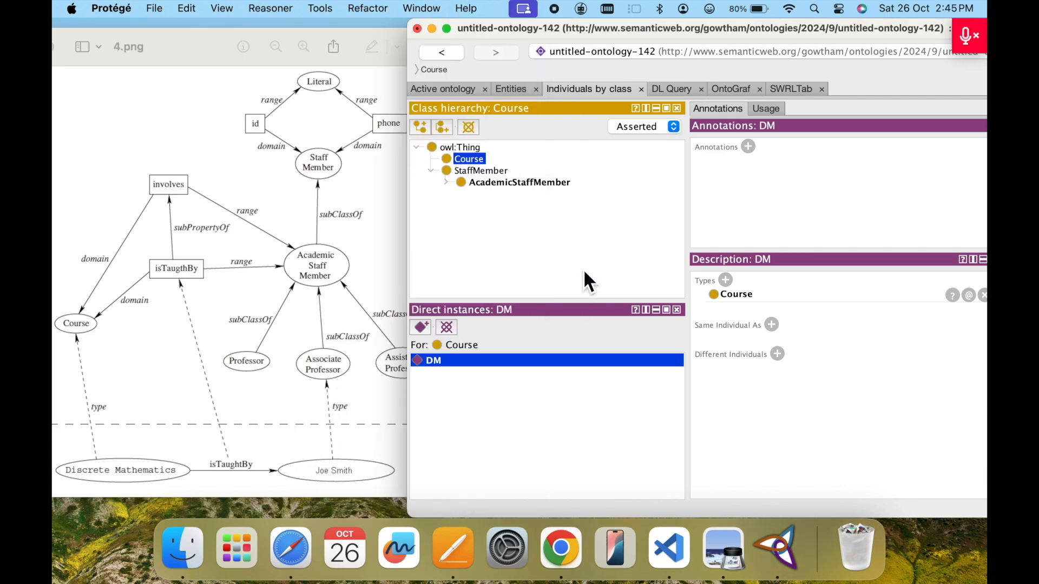
left_click(446, 183)
left_click(531, 207)
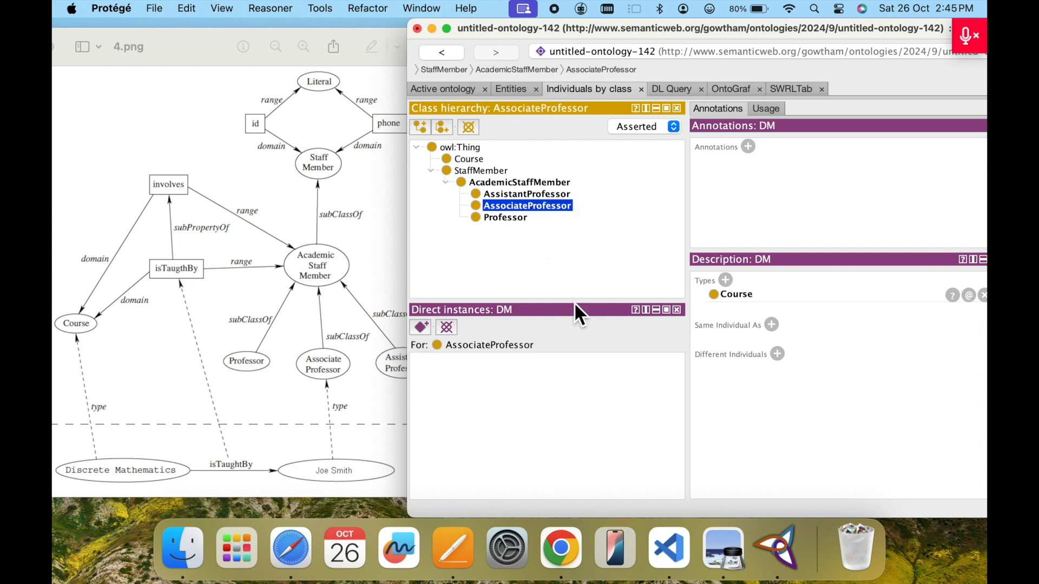
left_click(421, 328)
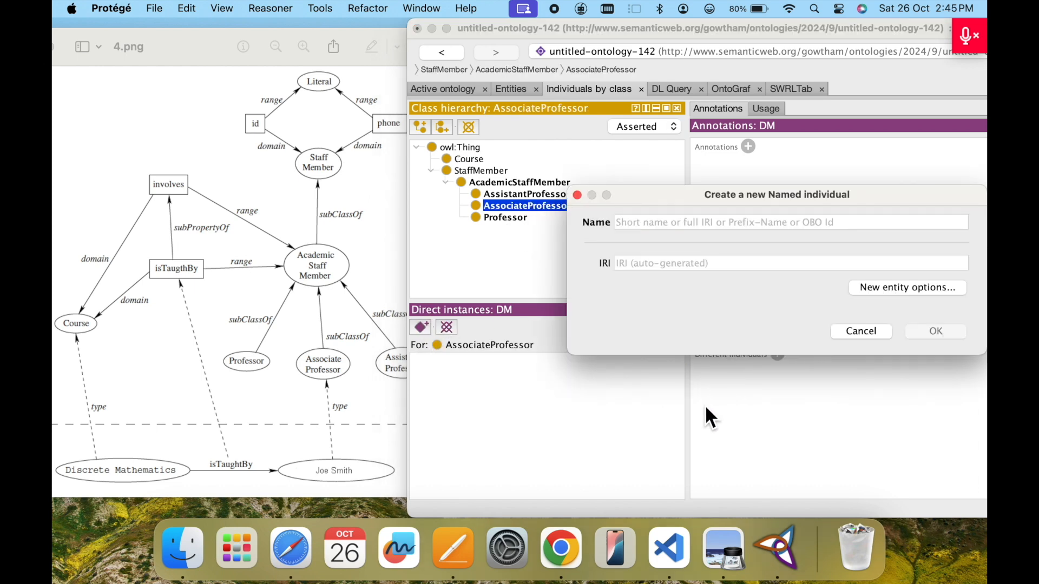
type("Joe")
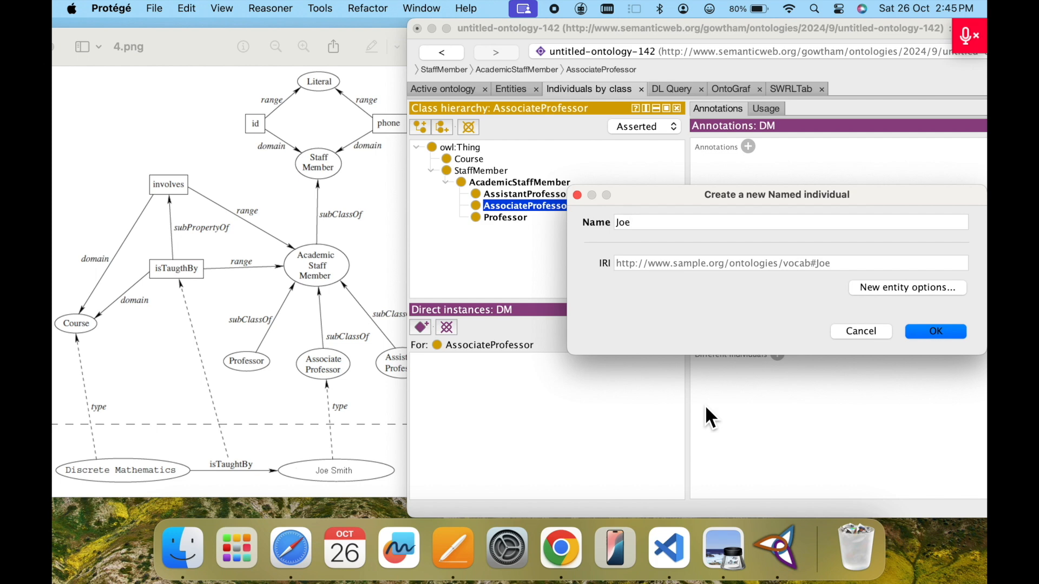
key("Return")
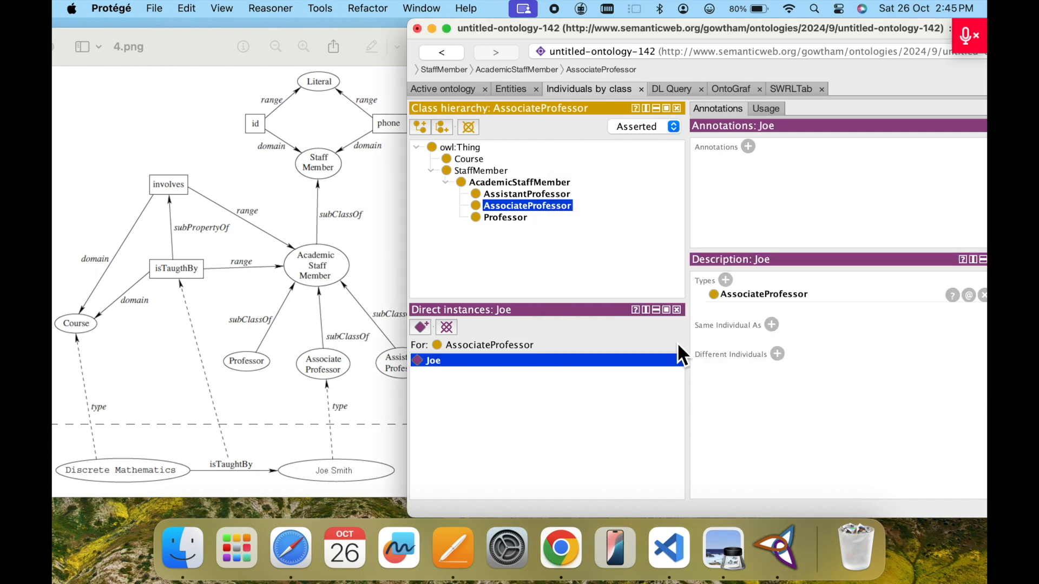
- Review the direct instances of Course, AssistantProfessor and AssociateProfessor, comparing them with the isTaughtBy link in the diagram
left_click(479, 158)
left_click(434, 360)
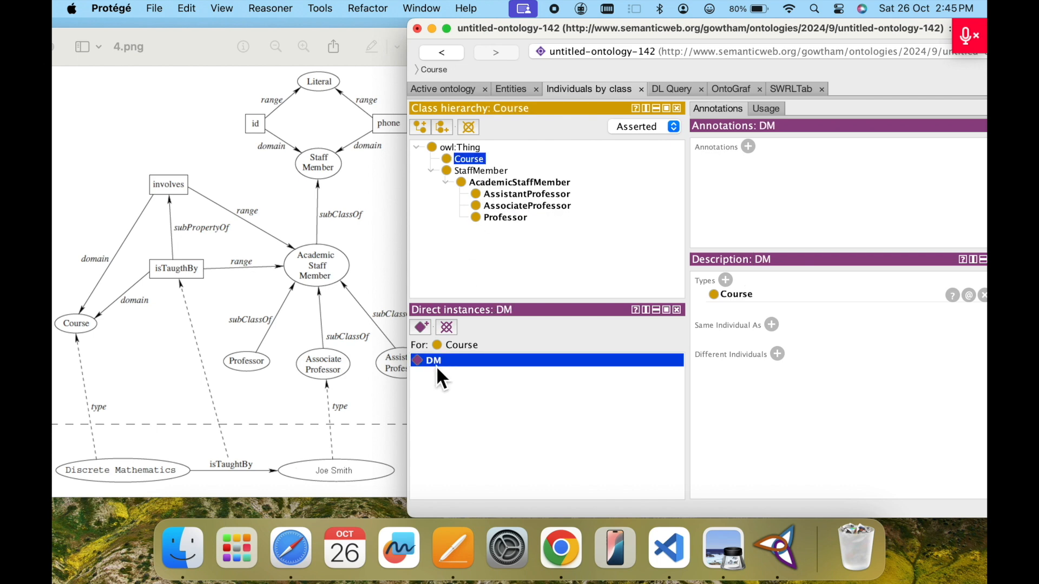
left_click(528, 196)
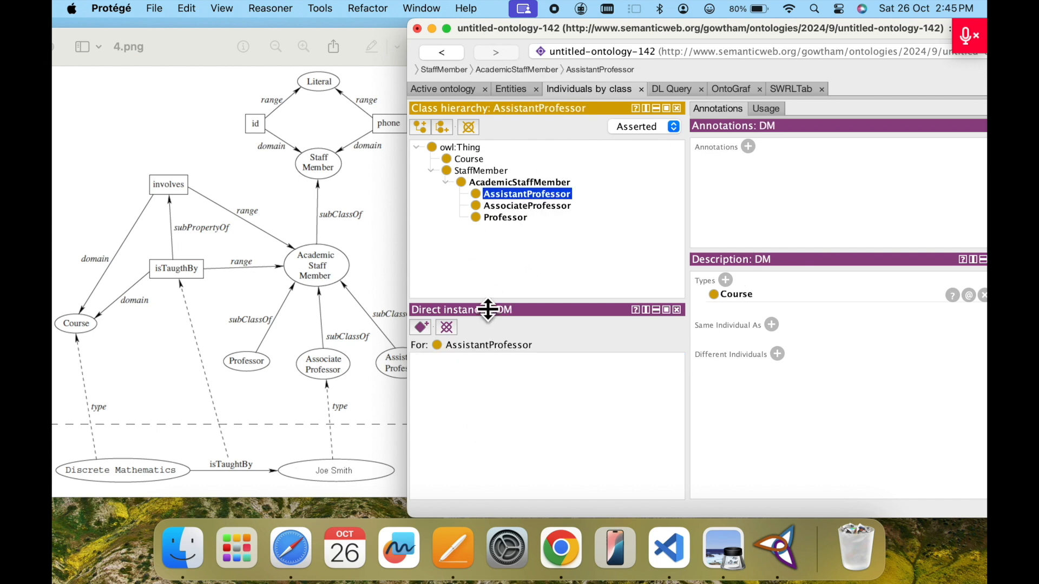
left_click(546, 208)
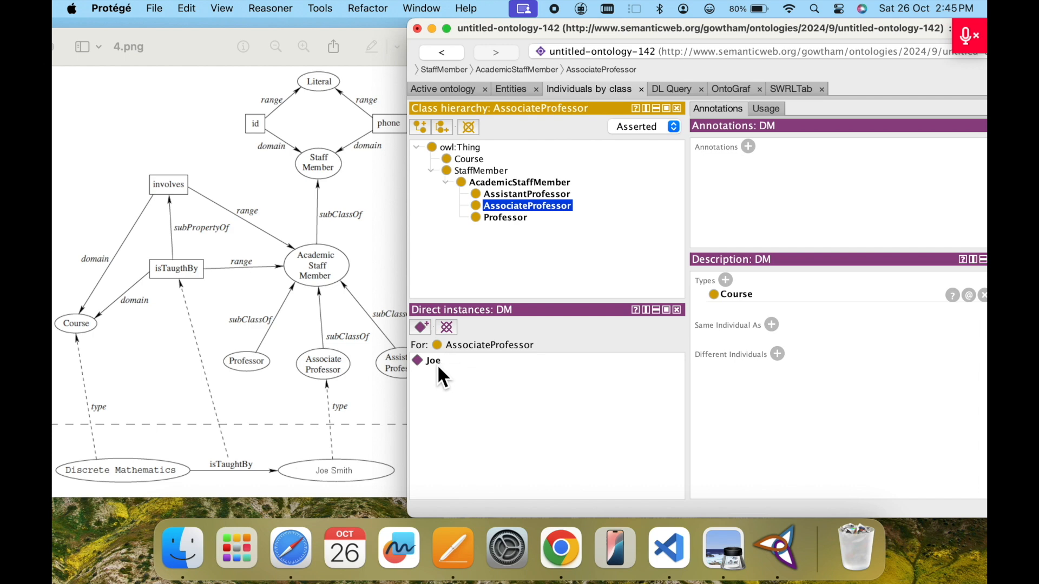
left_click(328, 426)
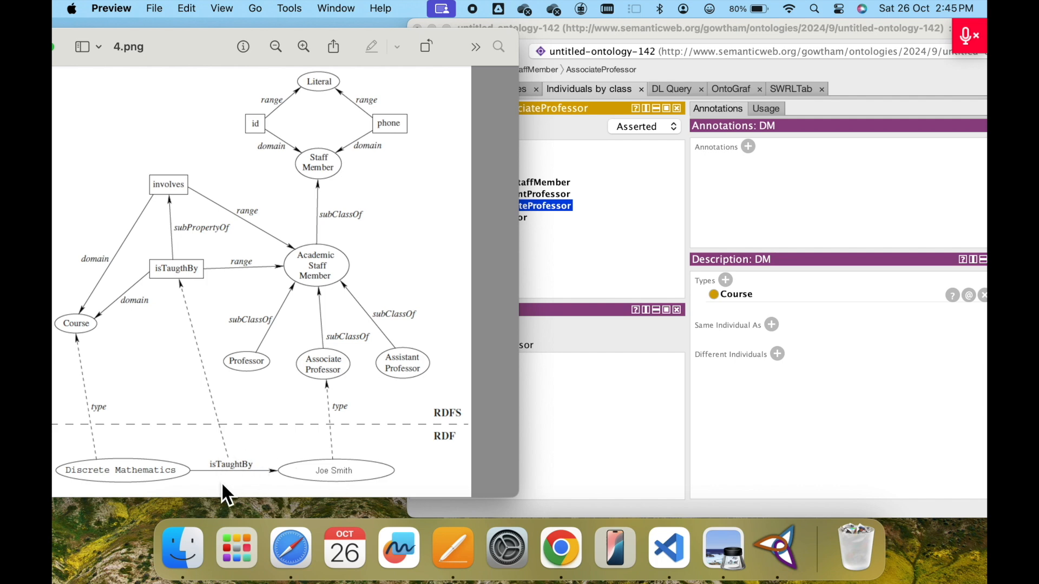
- Add an object property assertion to the Course individual DM, linking it through isTaBy to the AssociateProfessor individual
left_click_drag(872, 30, 842, 30)
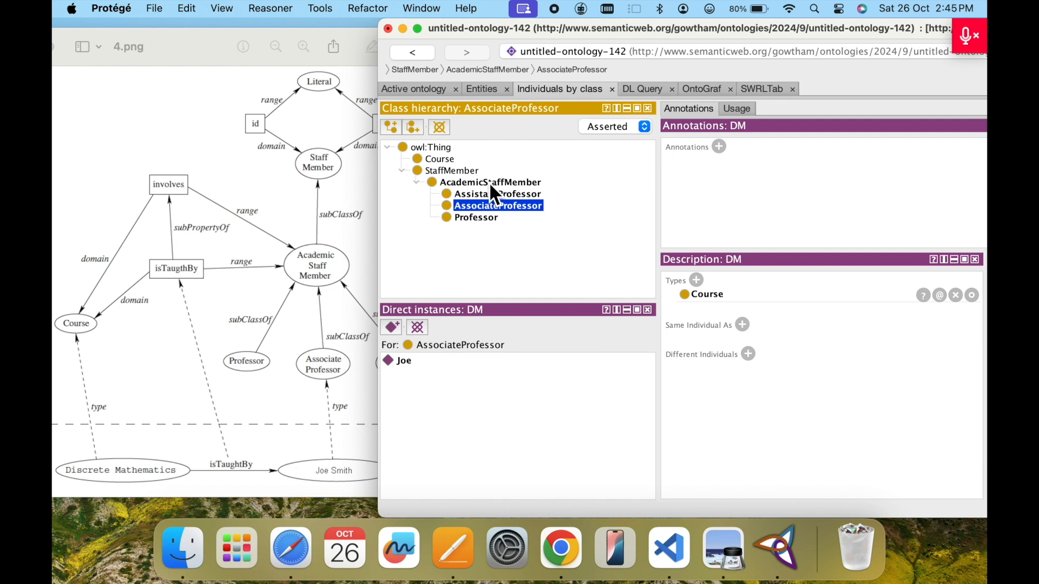
left_click(440, 159)
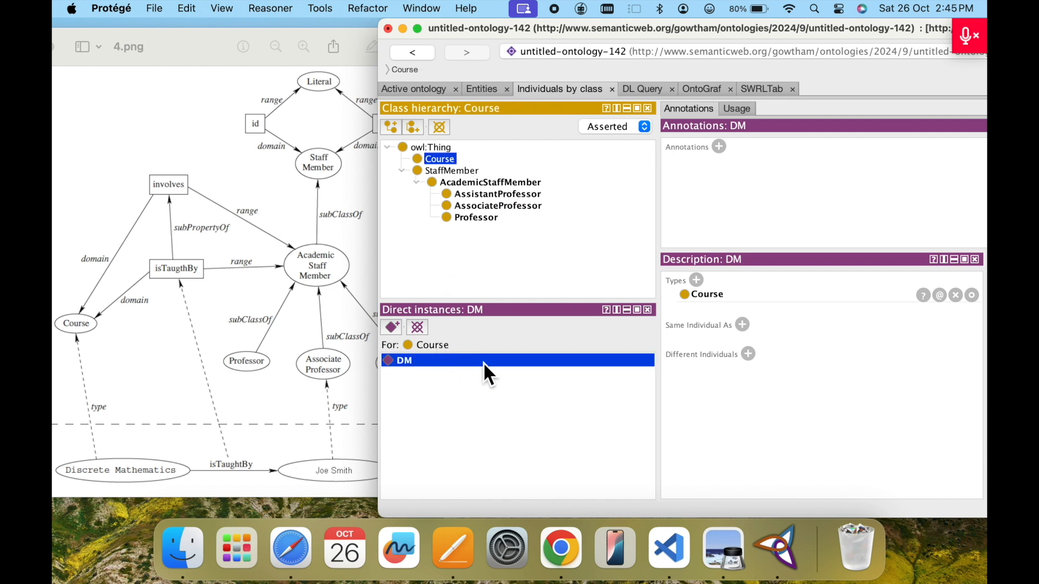
double_click(790, 27)
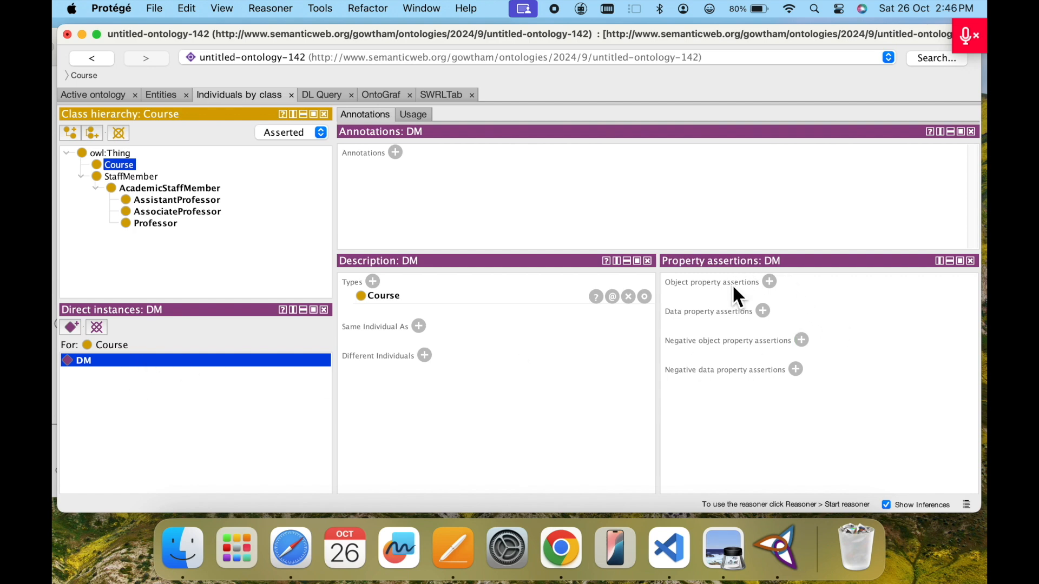
left_click(768, 281)
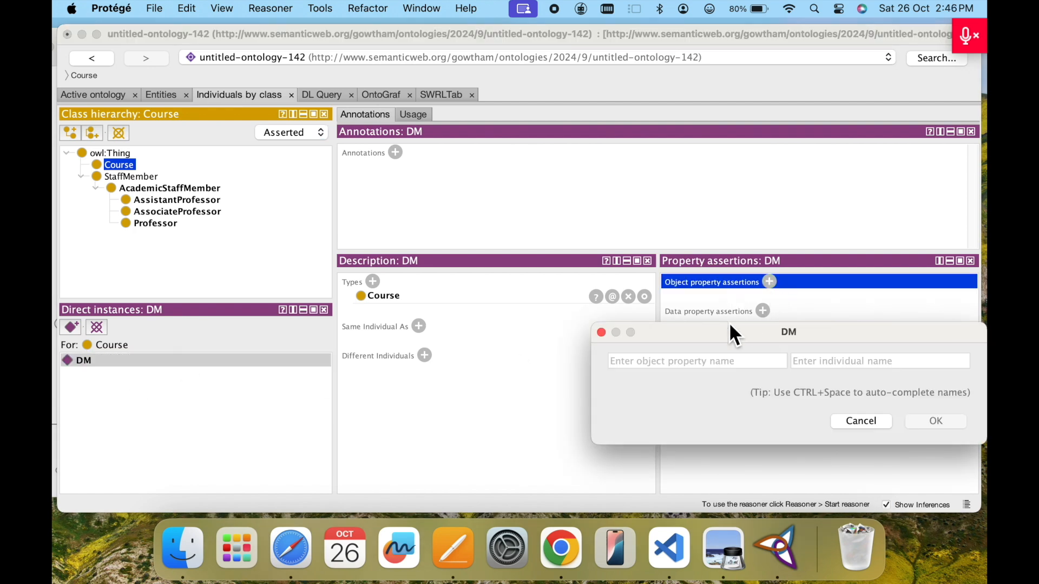
type("is")
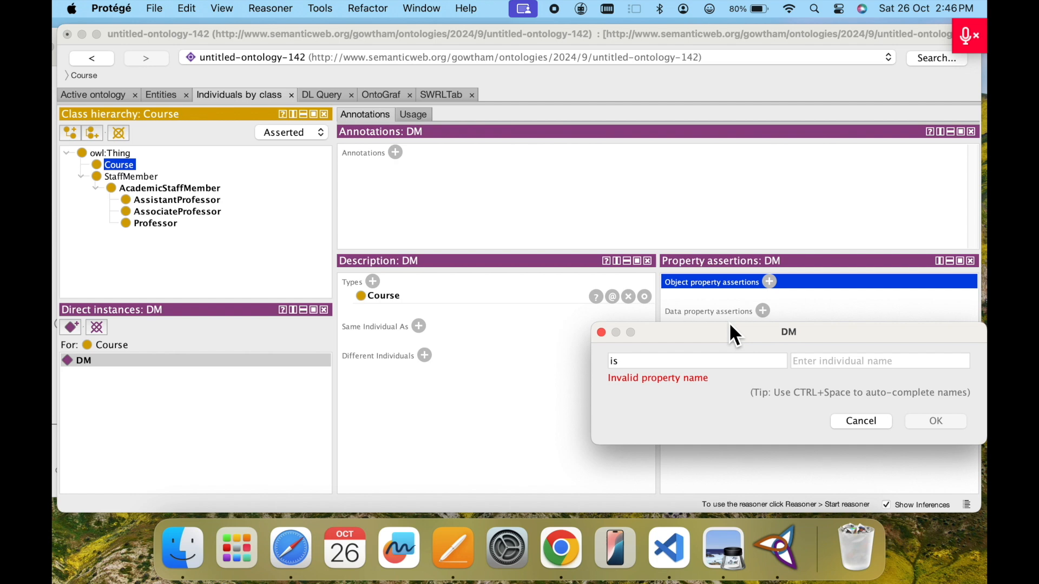
type("TaBy")
left_click(801, 360)
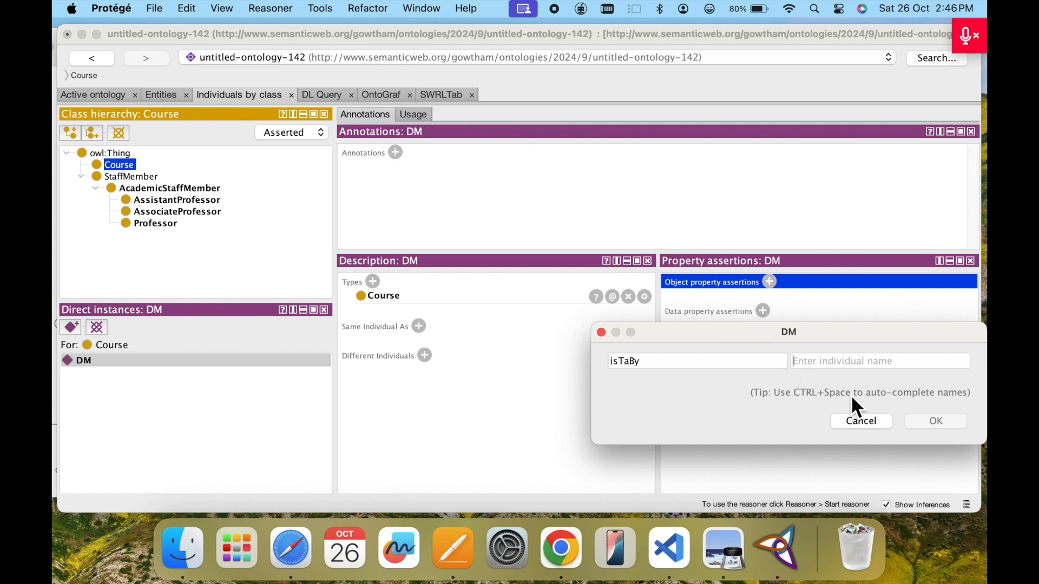
type("J")
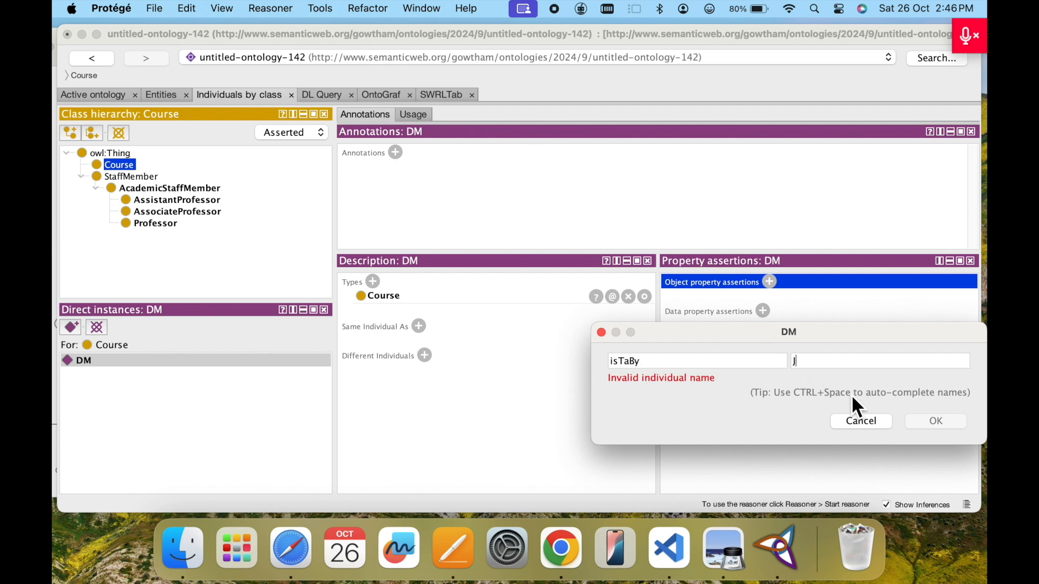
type("oe")
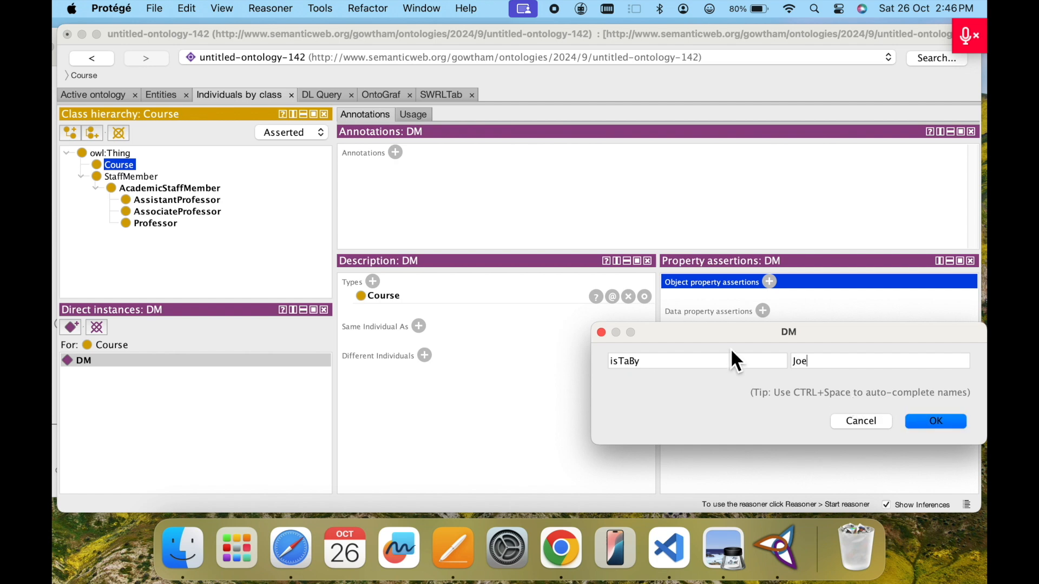
left_click(944, 423)
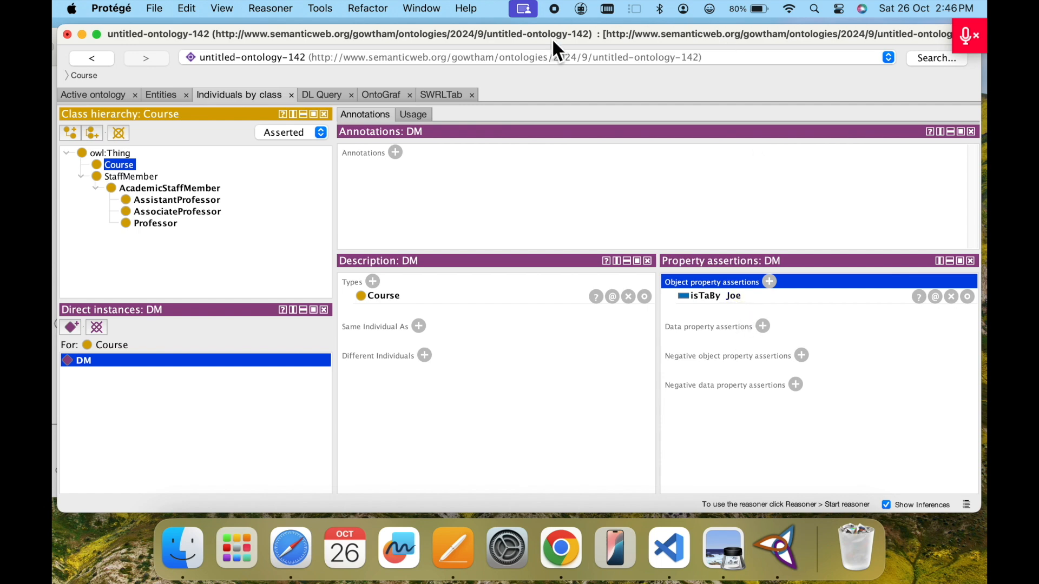
- Save the ontology in RDF/XML Syntax to the Desktop under the file name course
left_click_drag(421, 36, 844, 39)
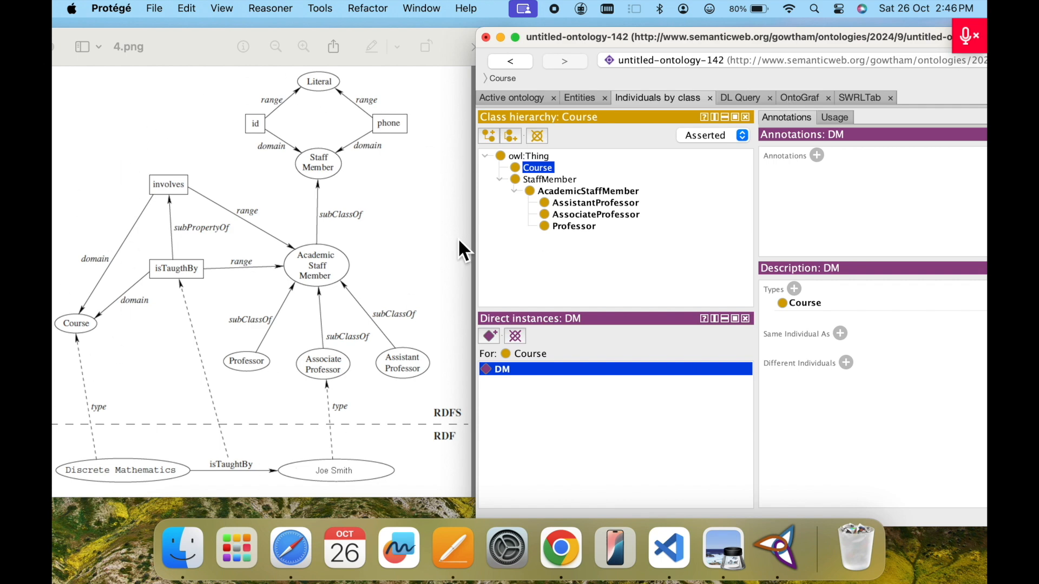
left_click_drag(812, 38, 202, 2)
left_click(149, 7)
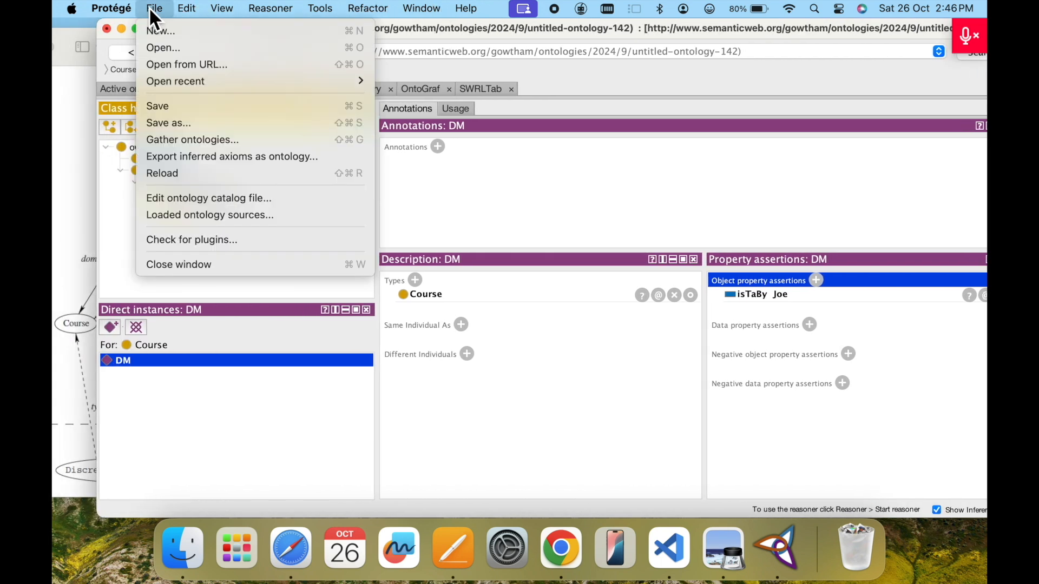
left_click(184, 112)
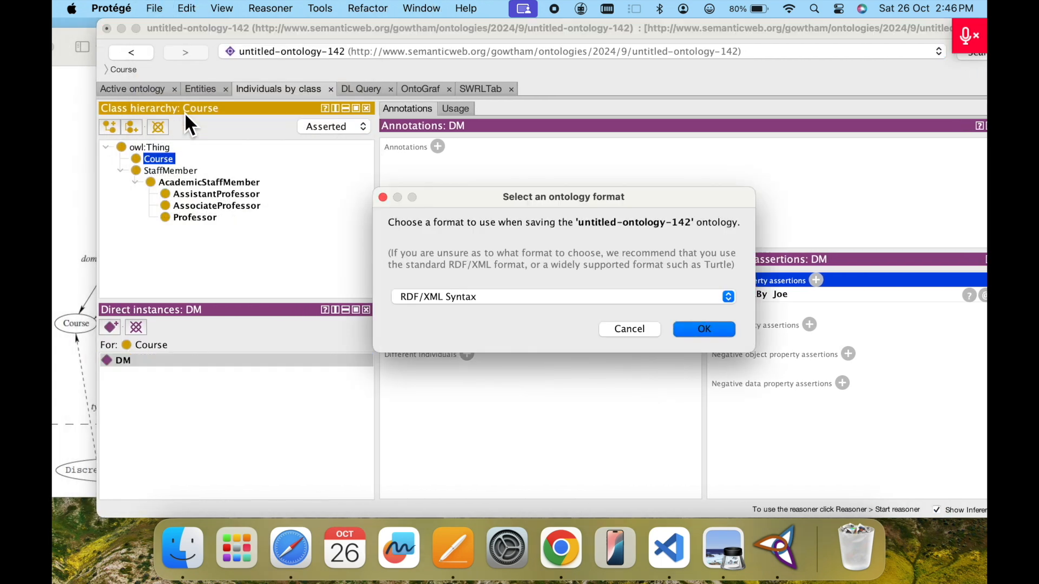
left_click(452, 297)
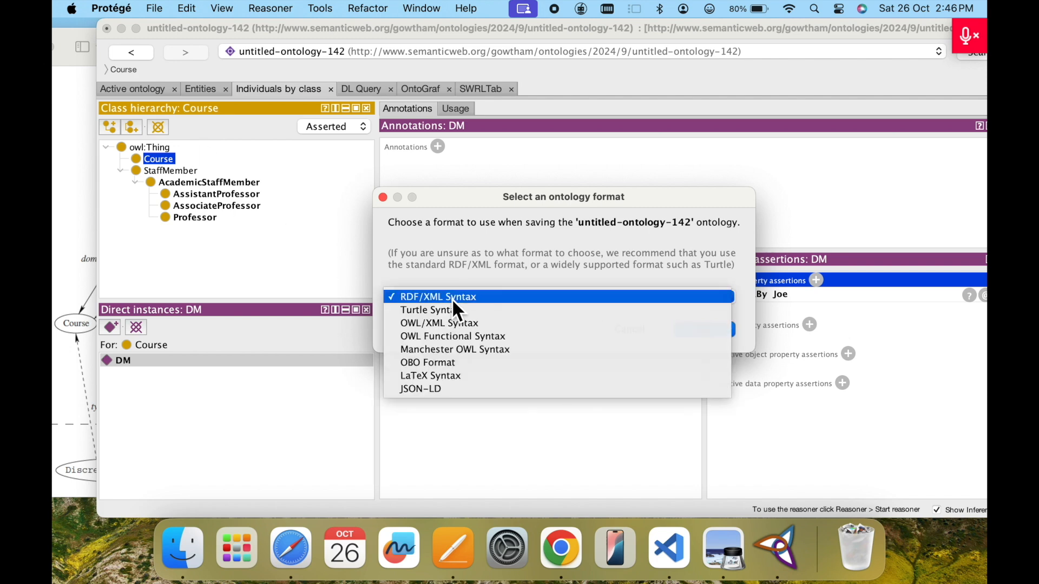
left_click(492, 300)
left_click(698, 334)
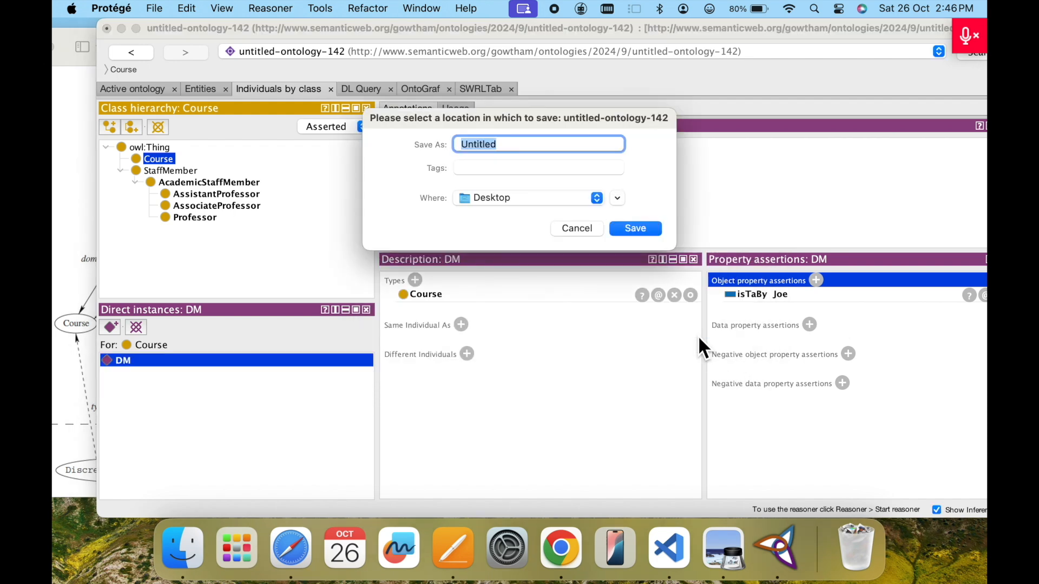
type("course")
key("Return")
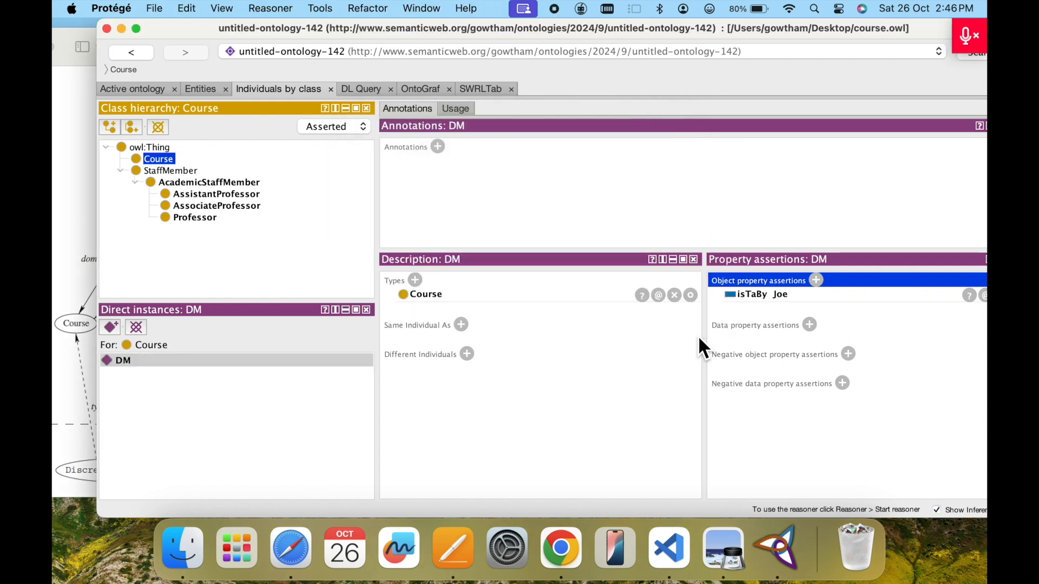
- Save the ontology in Turtle Syntax to the Desktop under the file name course
left_click(156, 8)
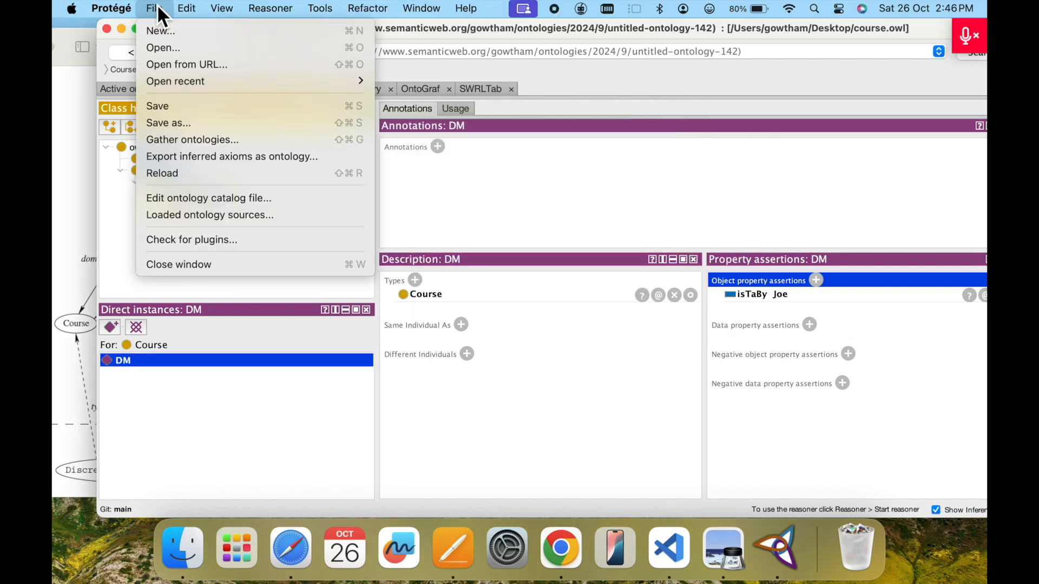
left_click(197, 124)
left_click(435, 298)
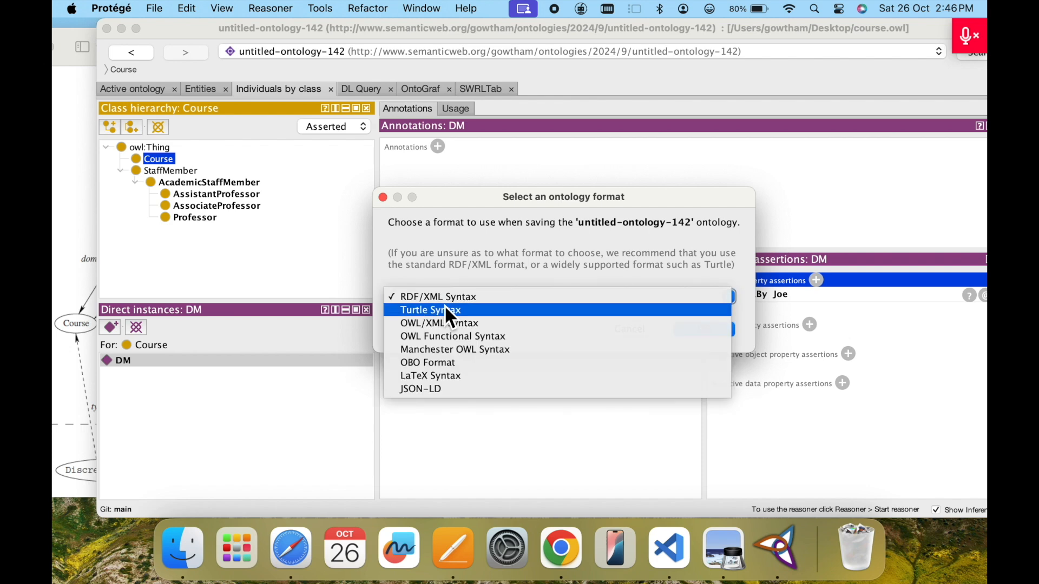
left_click(508, 313)
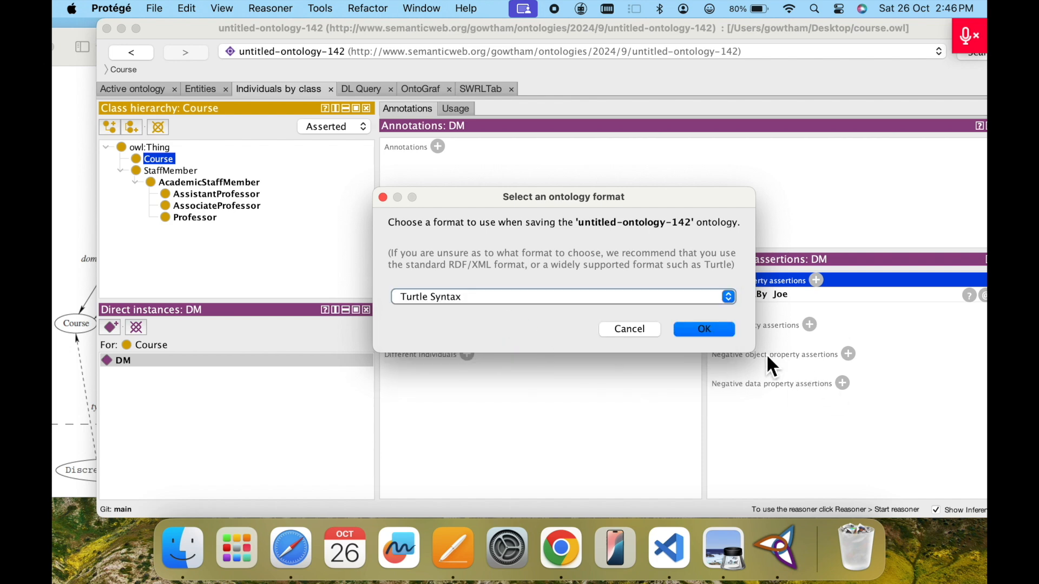
left_click(703, 331)
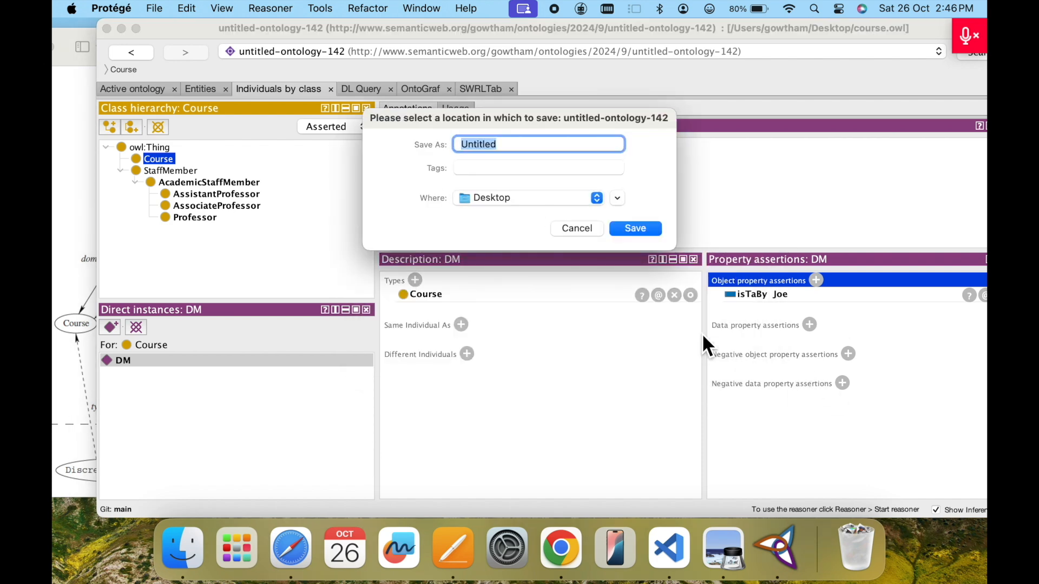
type("course")
key("Return")
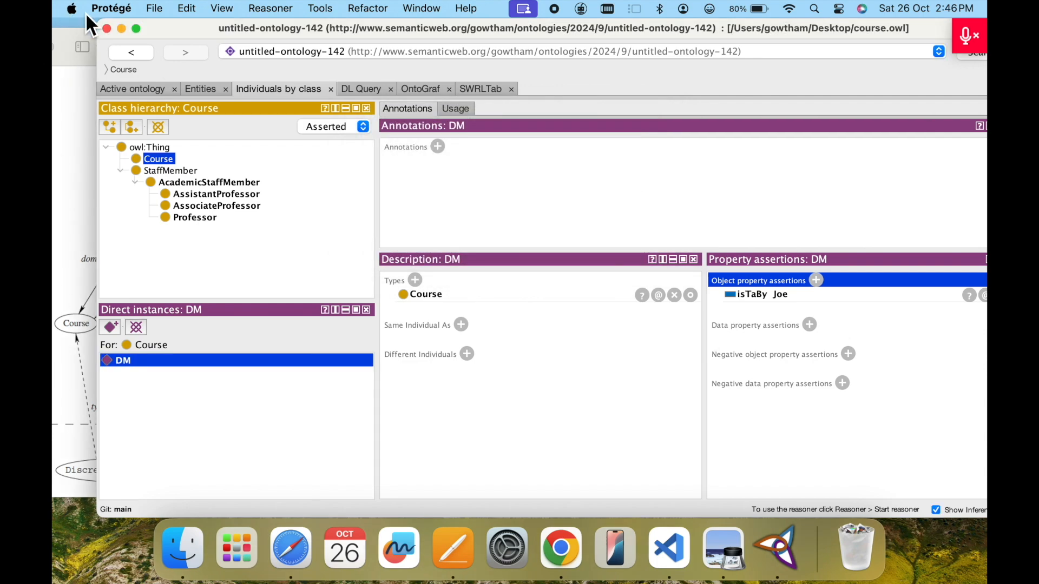
- Minimise Protégé, move the course.owl file to a clear area of the desktop and check which applications can open it
left_click(121, 29)
left_click_drag(951, 483, 797, 169)
left_click_drag(191, 51, 124, 25)
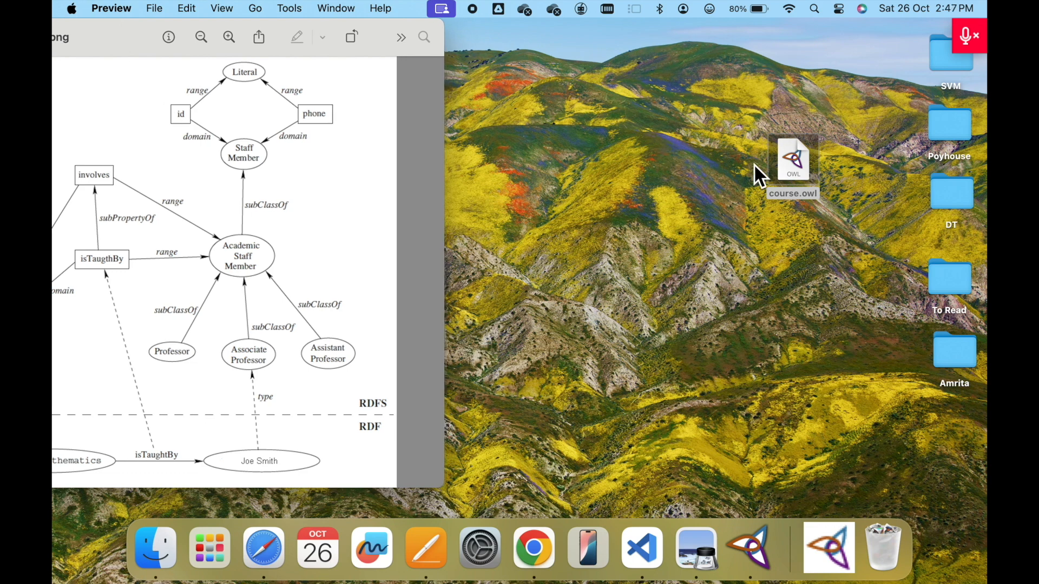
right_click(791, 157)
mouse_move(838, 182)
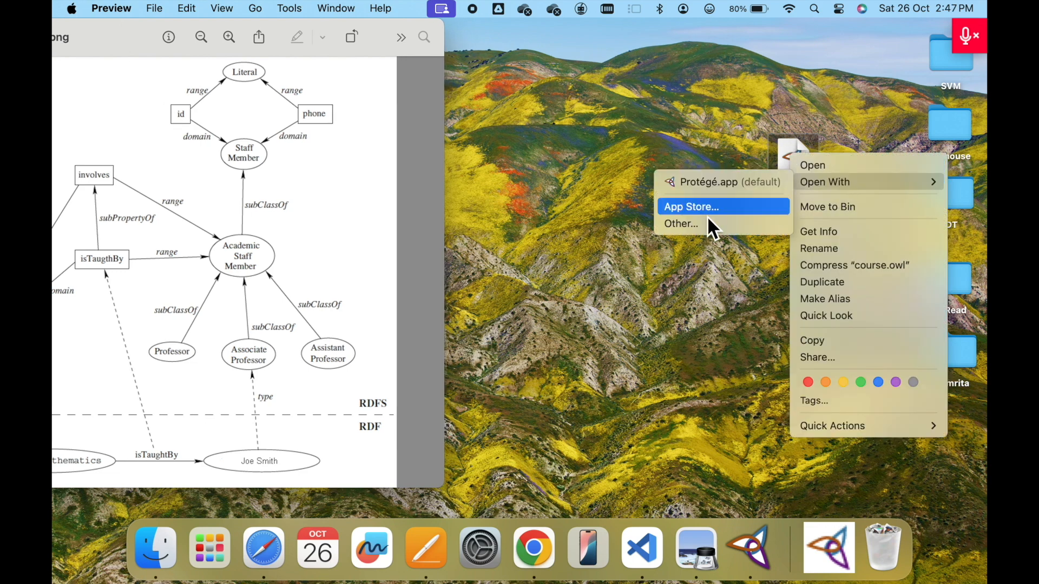
left_click(684, 420)
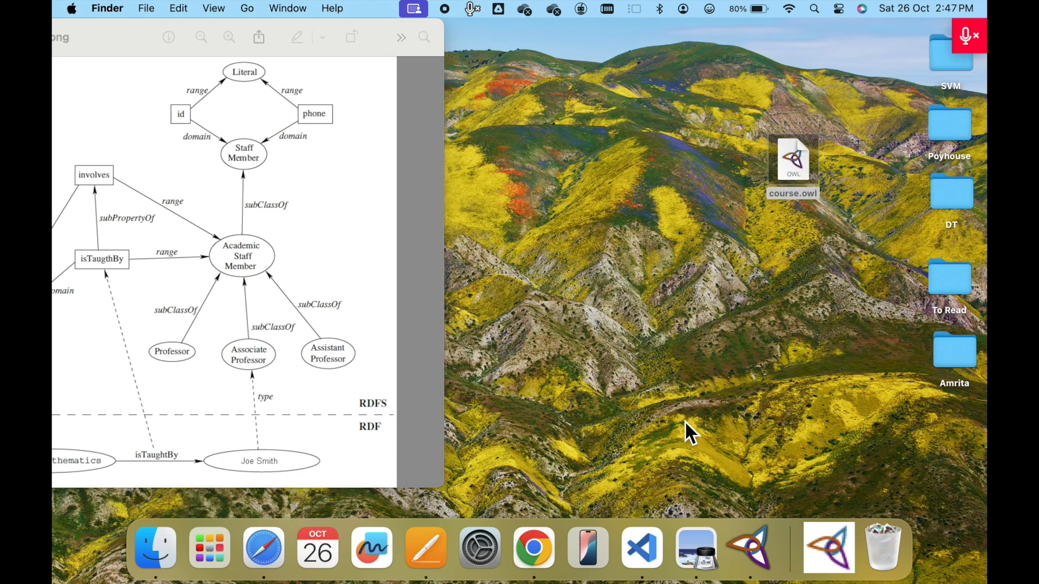
- Open course.owl in Visual Studio Code, make the editor window full screen and dismiss the notifications
left_click(650, 565)
left_click_drag(817, 63, 544, 7)
left_click_drag(792, 159, 505, 143)
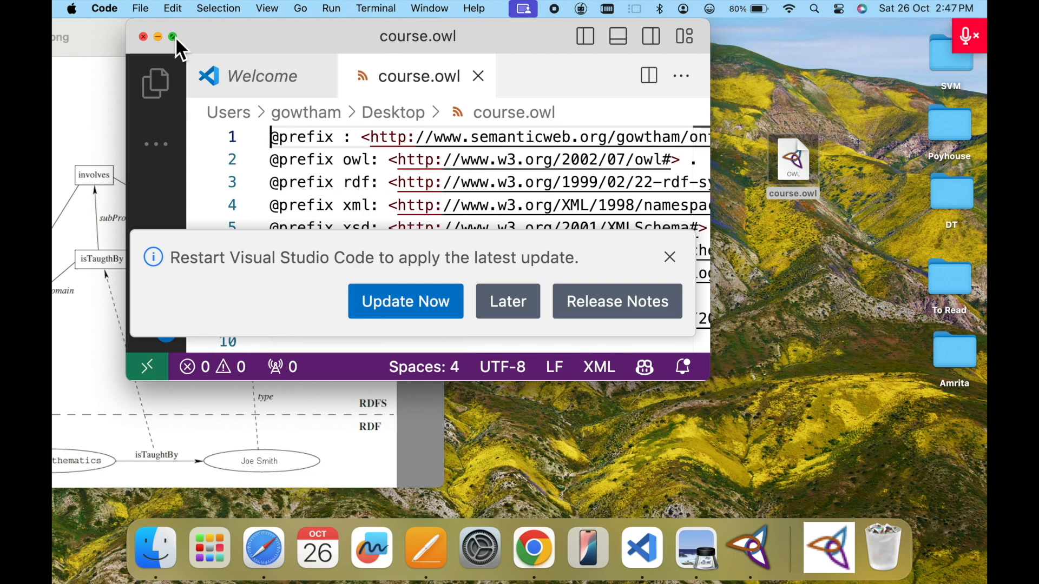
left_click(173, 37)
left_click(946, 333)
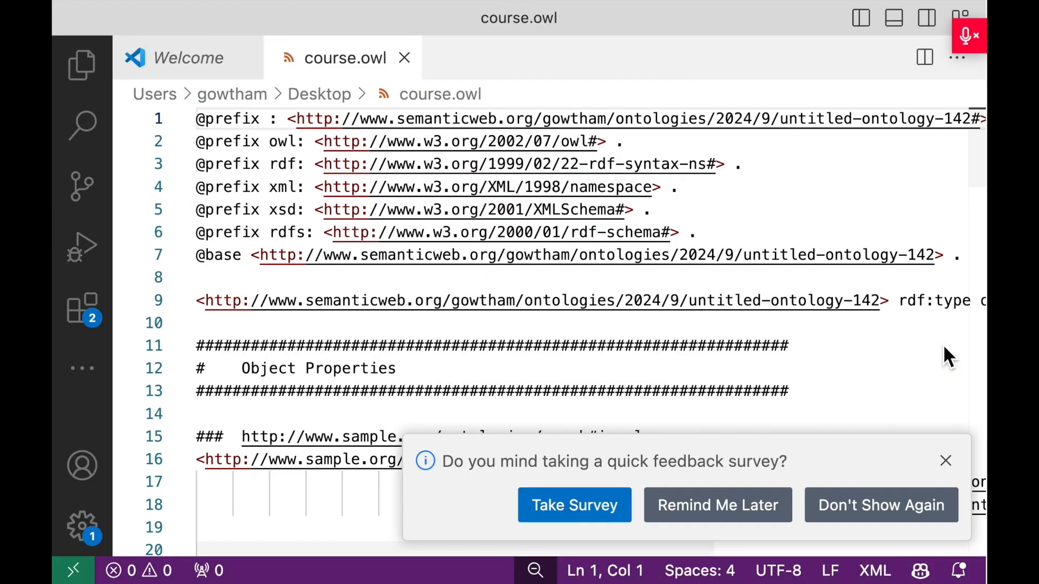
left_click(945, 461)
- Examine the Object Properties section of course.owl, highlighting the involves property and its rdfs:domain statement
scroll(476, 349, "down", 5)
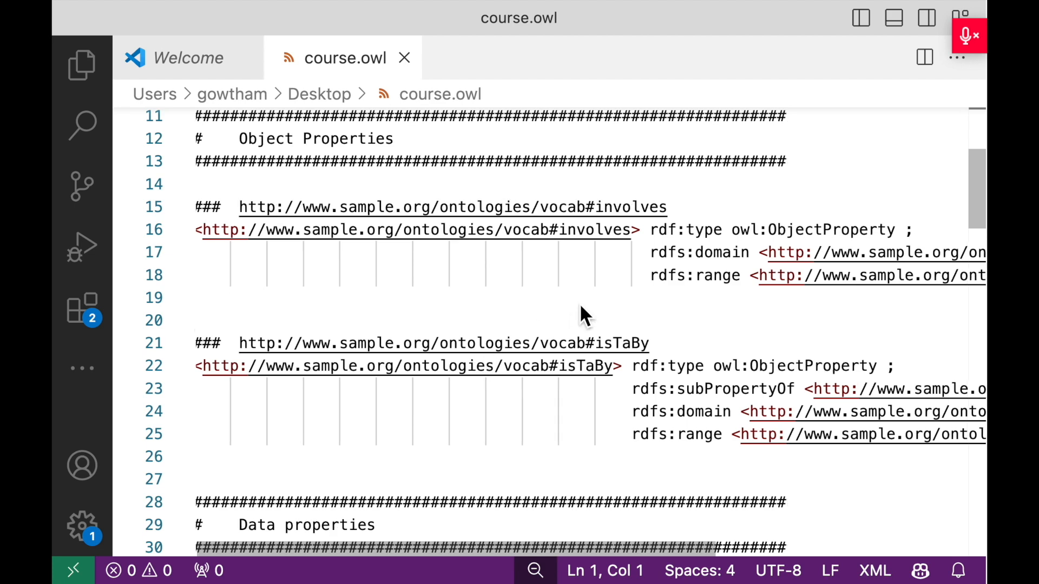
scroll(580, 307, "right", 3)
left_click(555, 232)
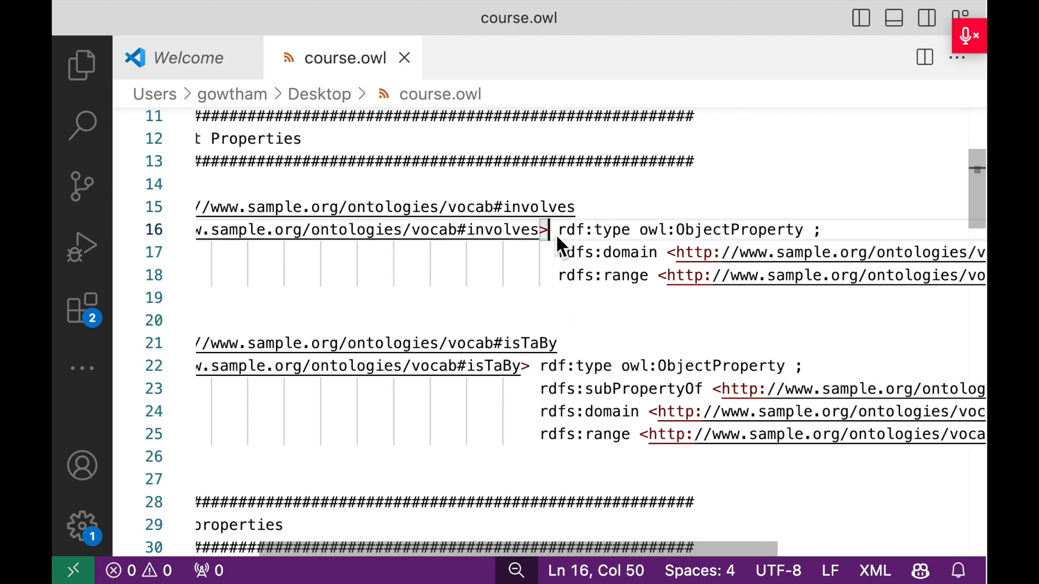
left_click_drag(555, 233, 100, 235)
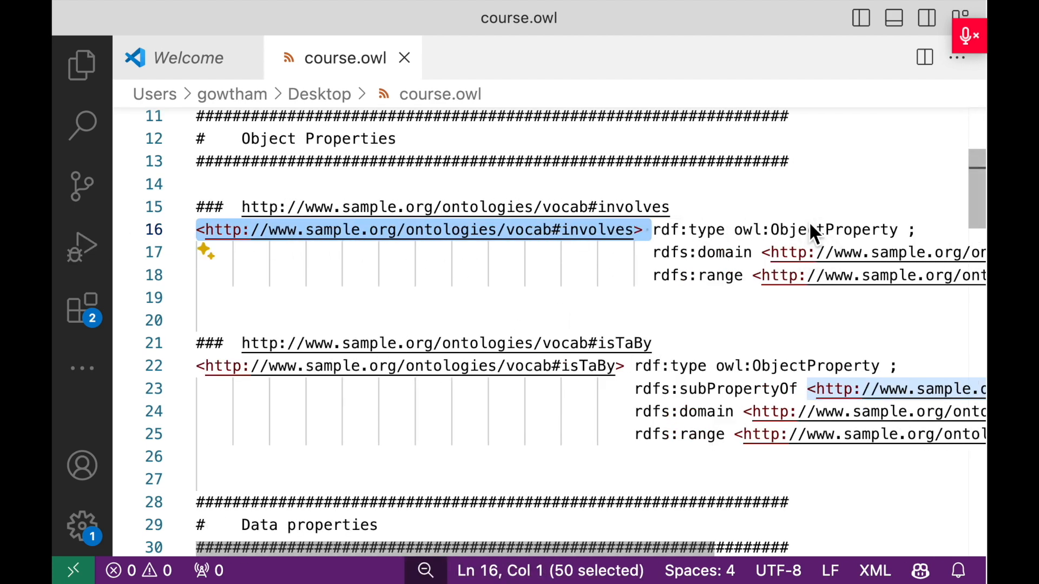
scroll(809, 228, "right", 8)
left_click_drag(788, 231, 980, 253)
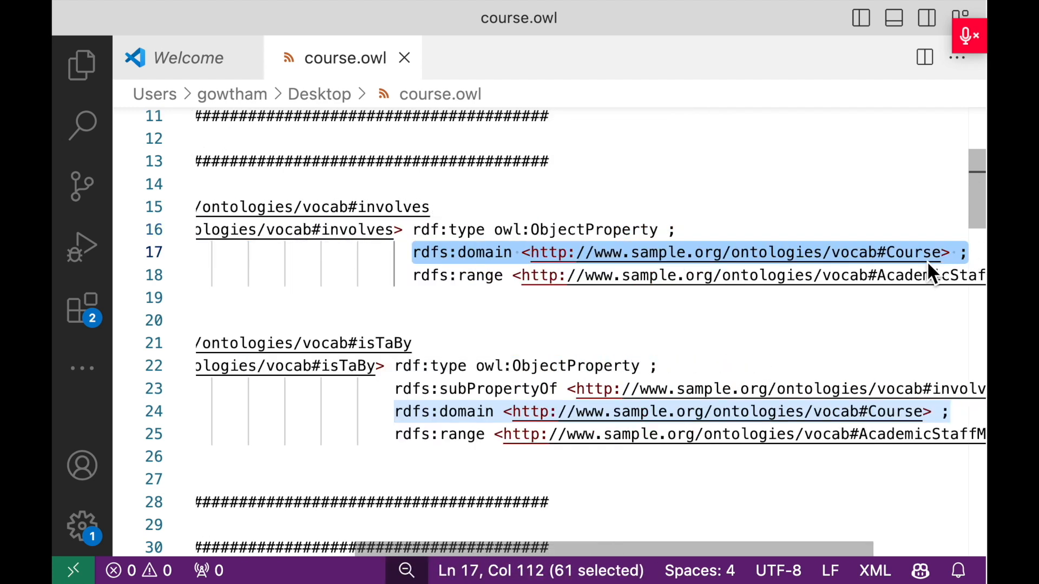
- Examine the Data properties section of course.owl, highlighting the id property and its rdfs:domain statement
scroll(690, 332, "down", 3)
scroll(654, 309, "down", 5)
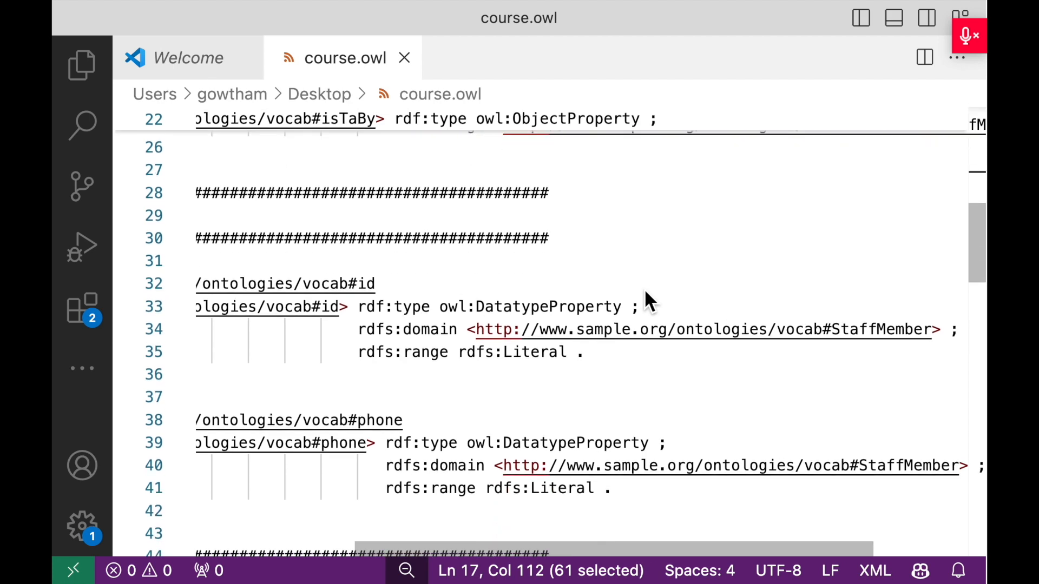
scroll(645, 290, "left", 5)
scroll(648, 295, "left", 2)
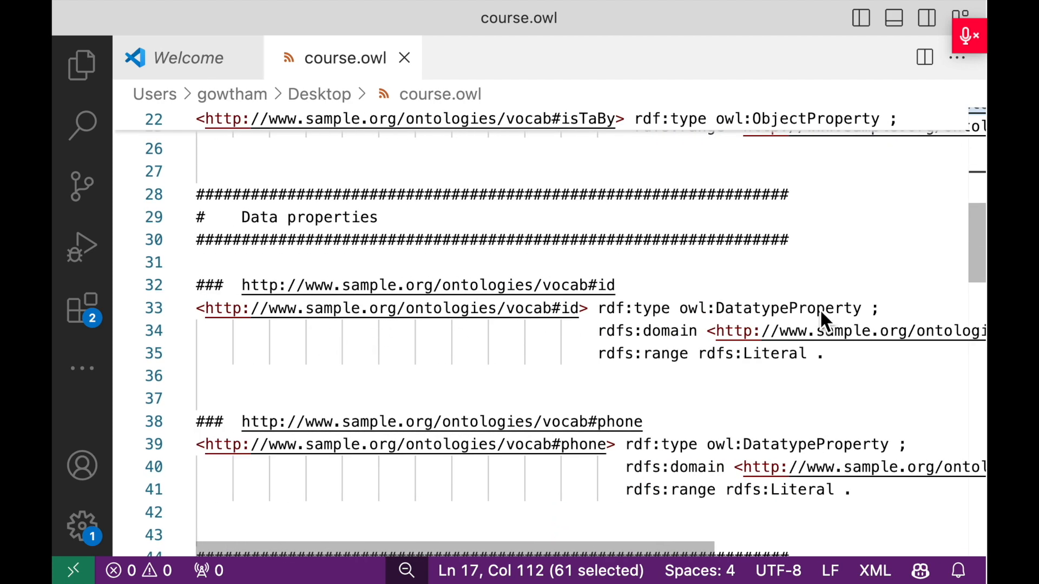
left_click_drag(593, 311, 184, 313)
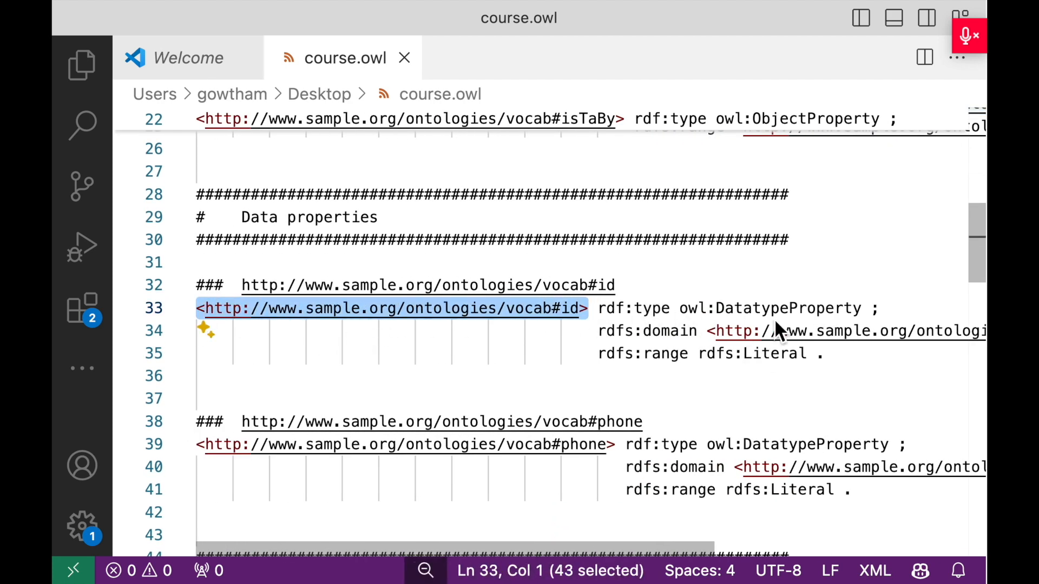
left_click_drag(872, 314, 901, 355)
- Look through the Classes section, then review the owl, rdf, xml and xsd prefix declarations at the start of course.owl
scroll(833, 354, "down", 8)
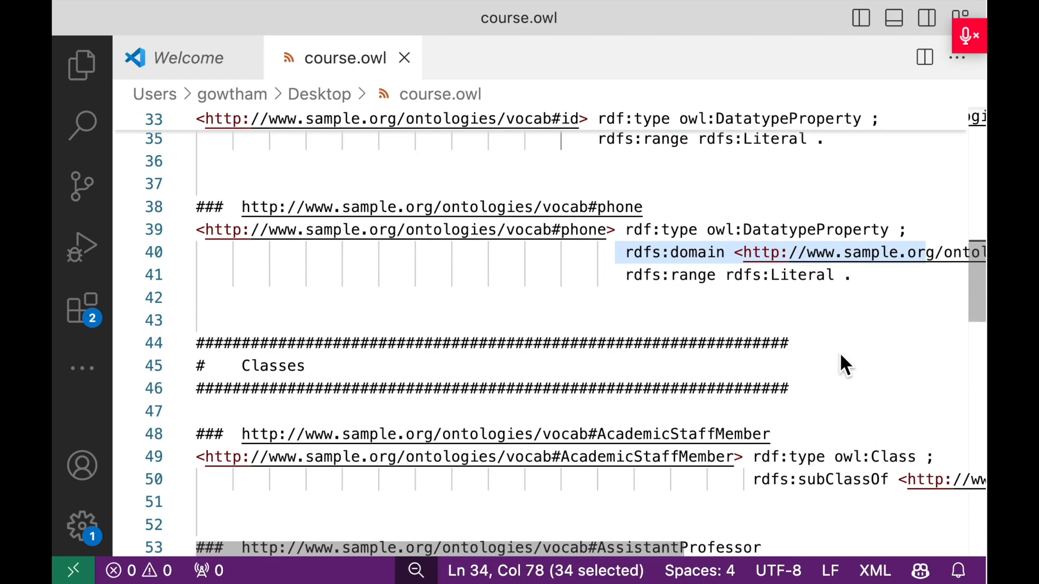
scroll(840, 356, "down", 10)
scroll(840, 356, "up", 20)
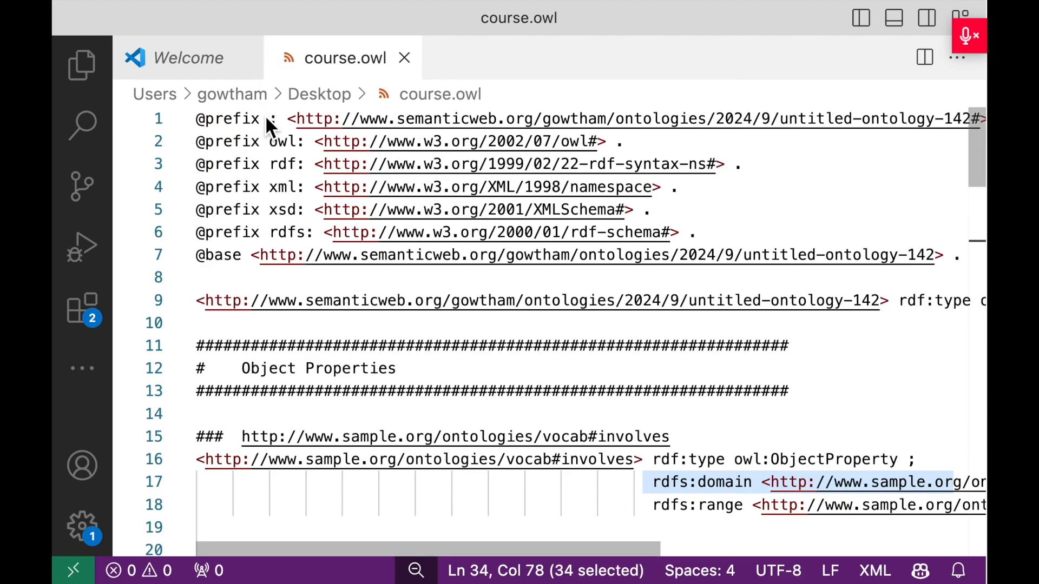
left_click_drag(261, 119, 196, 118)
left_click_drag(295, 142, 196, 143)
left_click_drag(292, 165, 196, 164)
left_click_drag(296, 187, 167, 187)
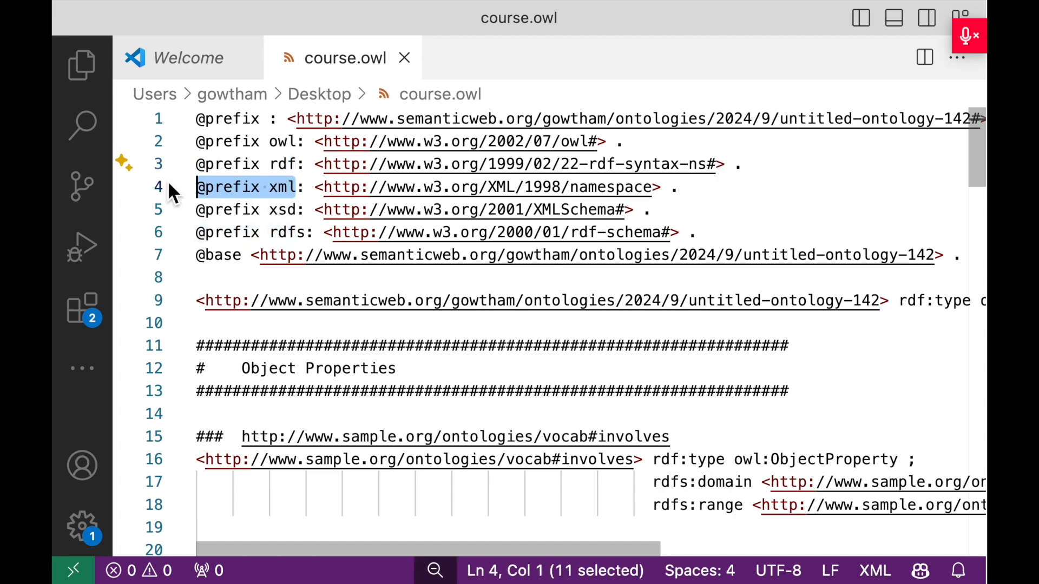
double_click(282, 210)
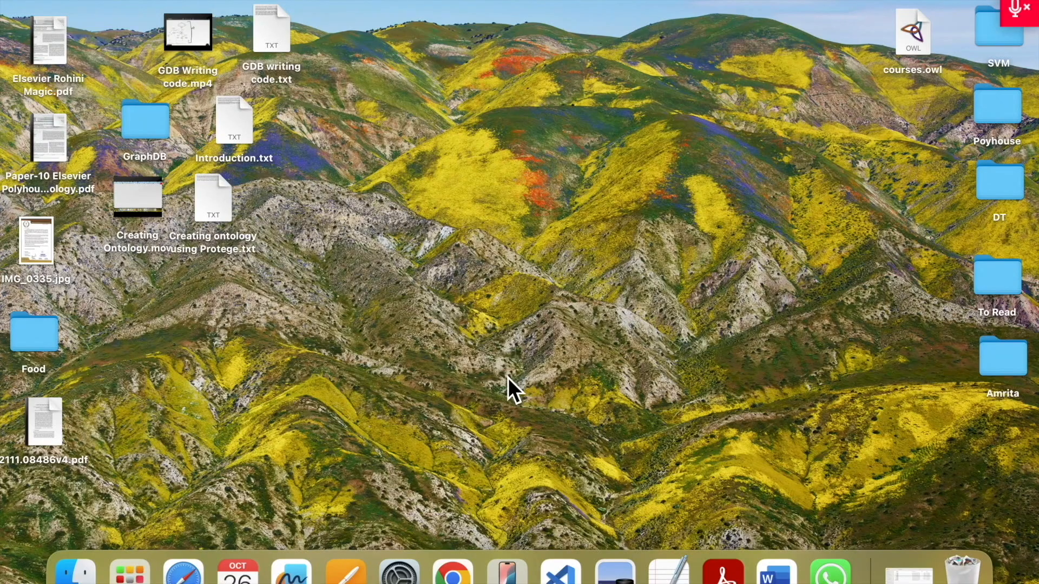
- Launch GraphDB Desktop and check the local address and port of its Workbench in the browser
key("super+space")
type("g")
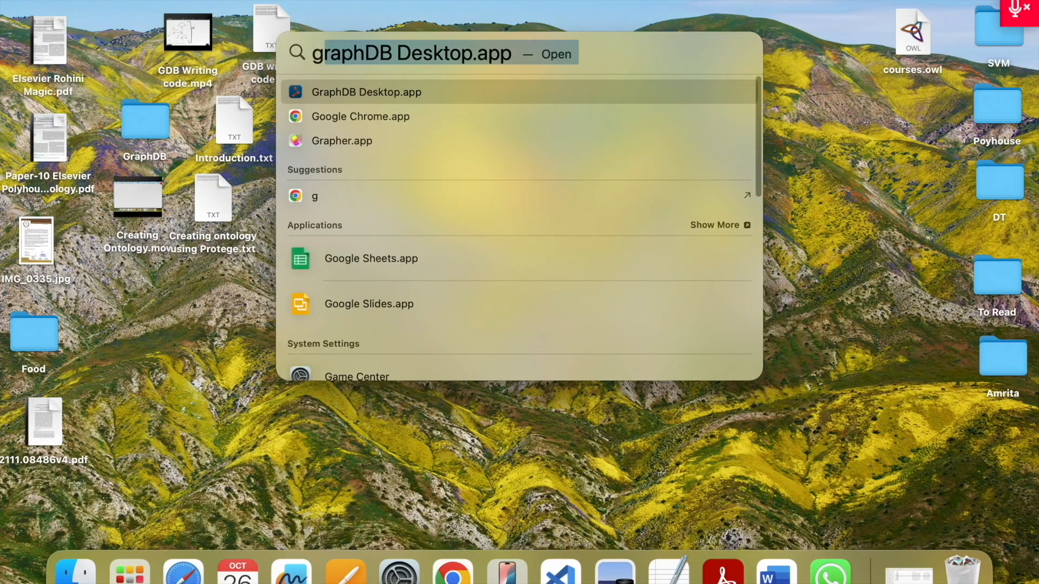
key("Return")
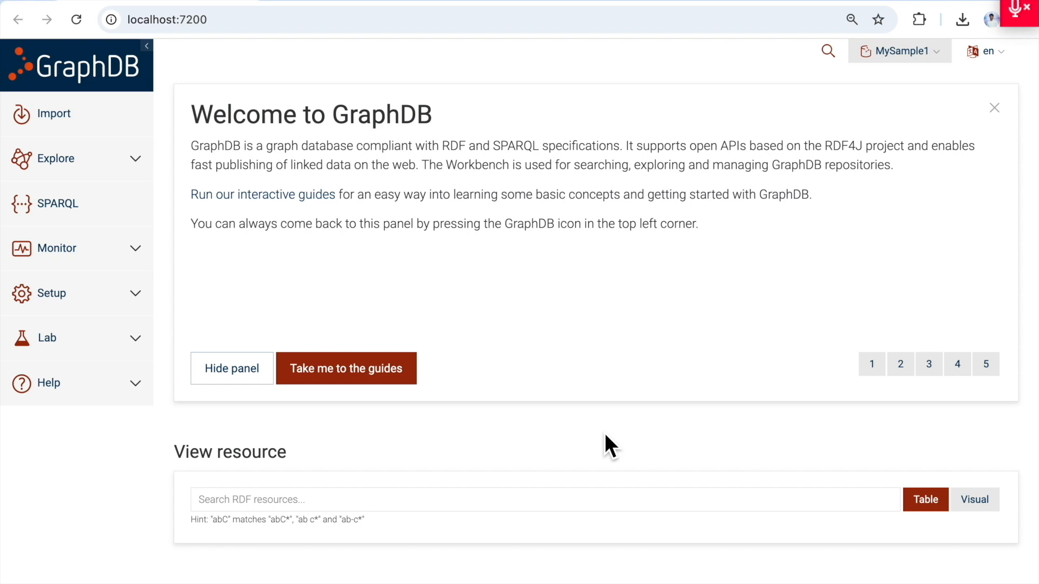
double_click(256, 22)
left_click(256, 22)
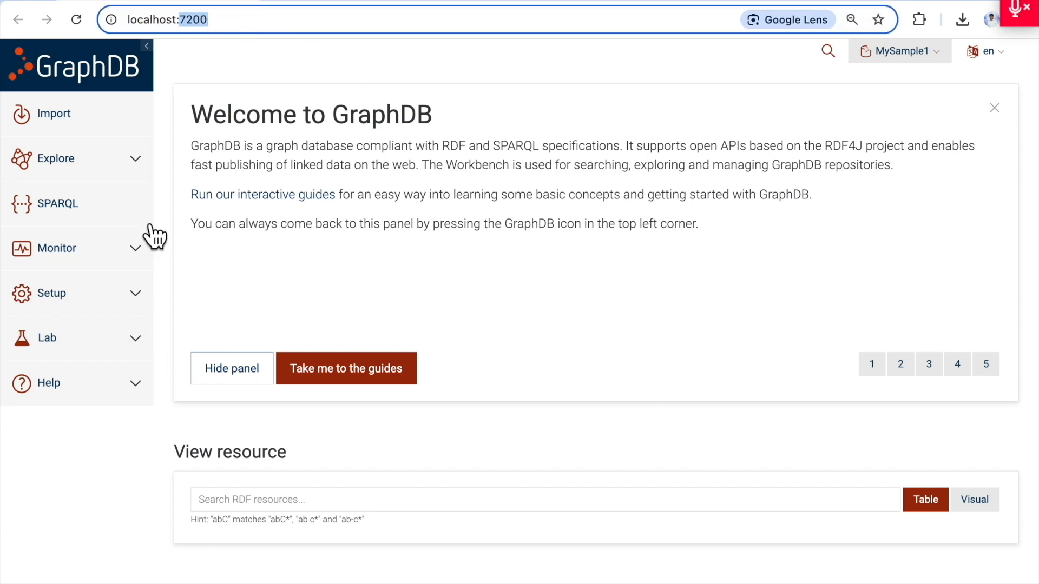
- Create a GraphDB repository with the ID samplerepo, keeping the default settings, and connect to it
left_click(70, 292)
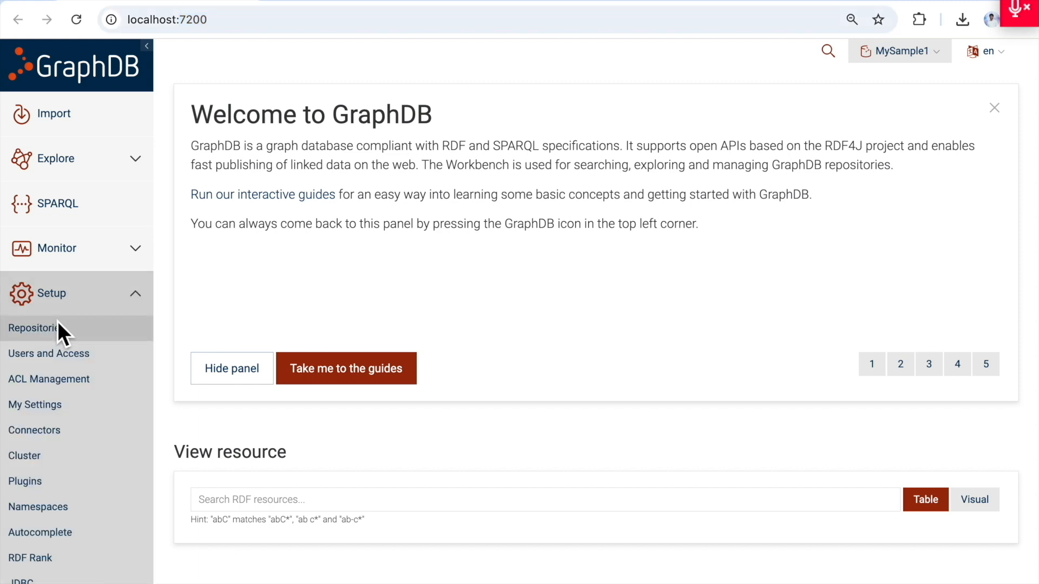
left_click(74, 329)
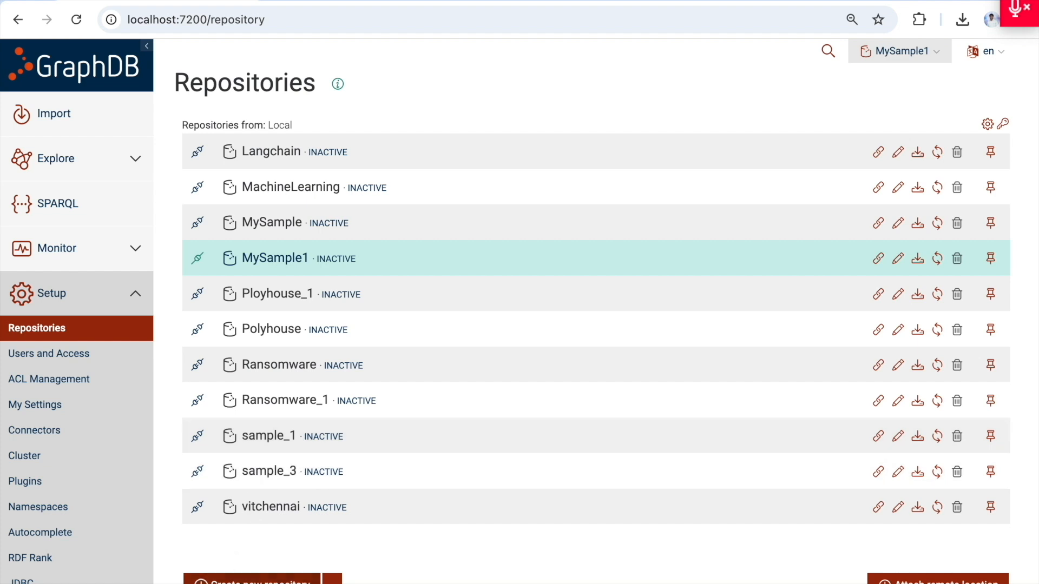
left_click(252, 580)
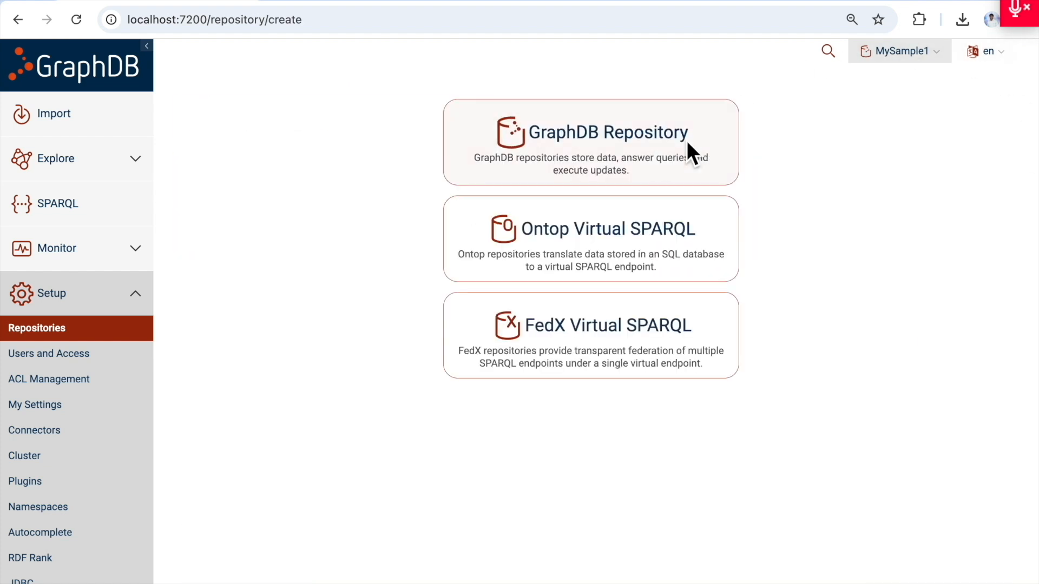
left_click(655, 154)
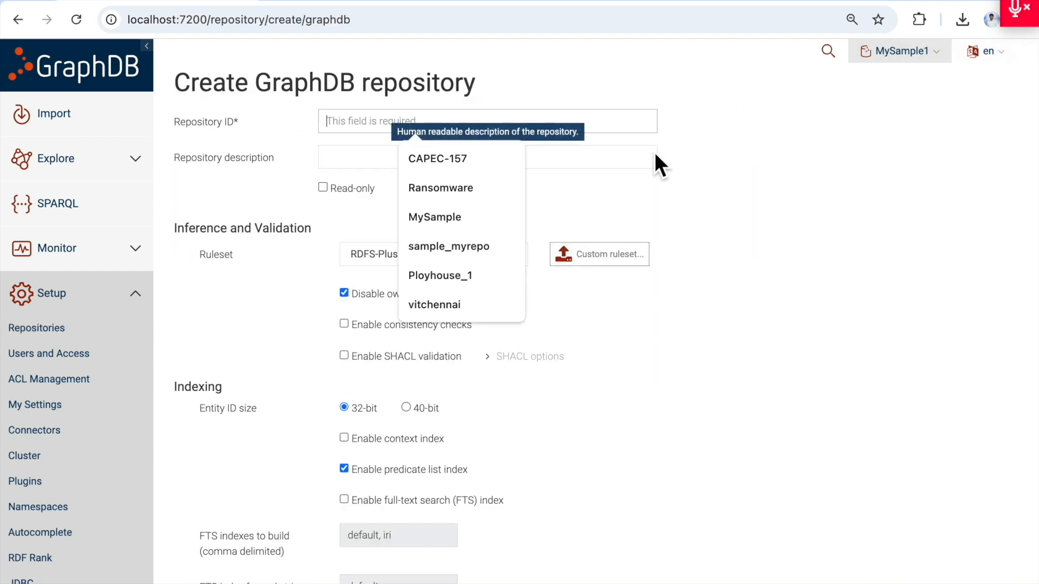
type("sampler")
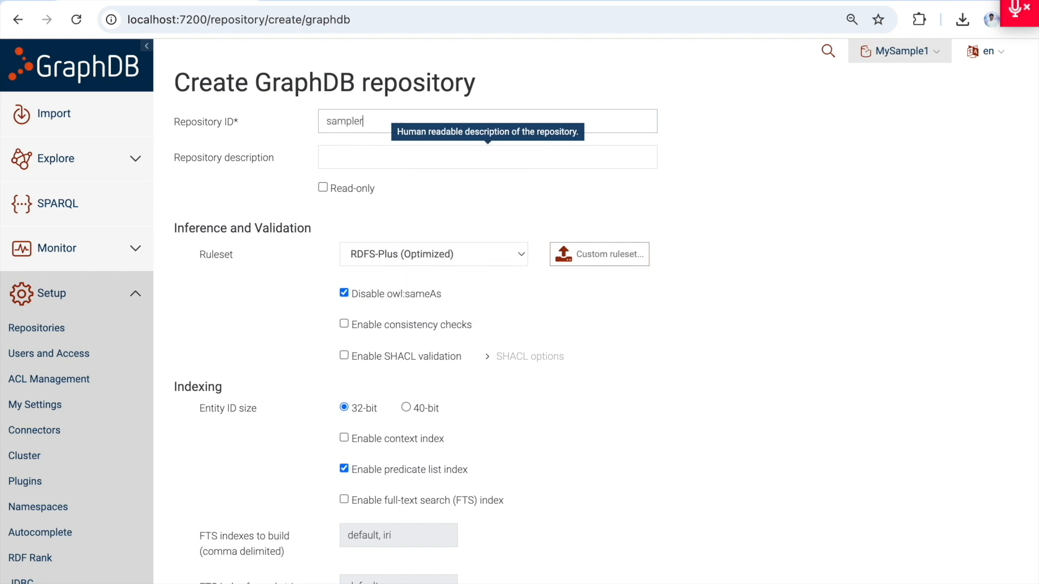
scroll(854, 421, "down", 5)
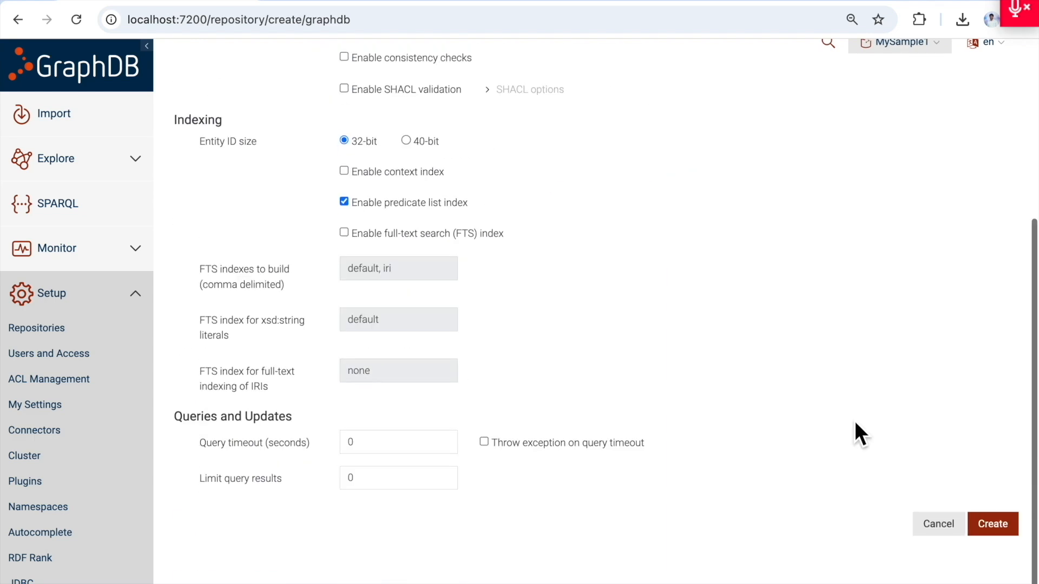
left_click(1001, 532)
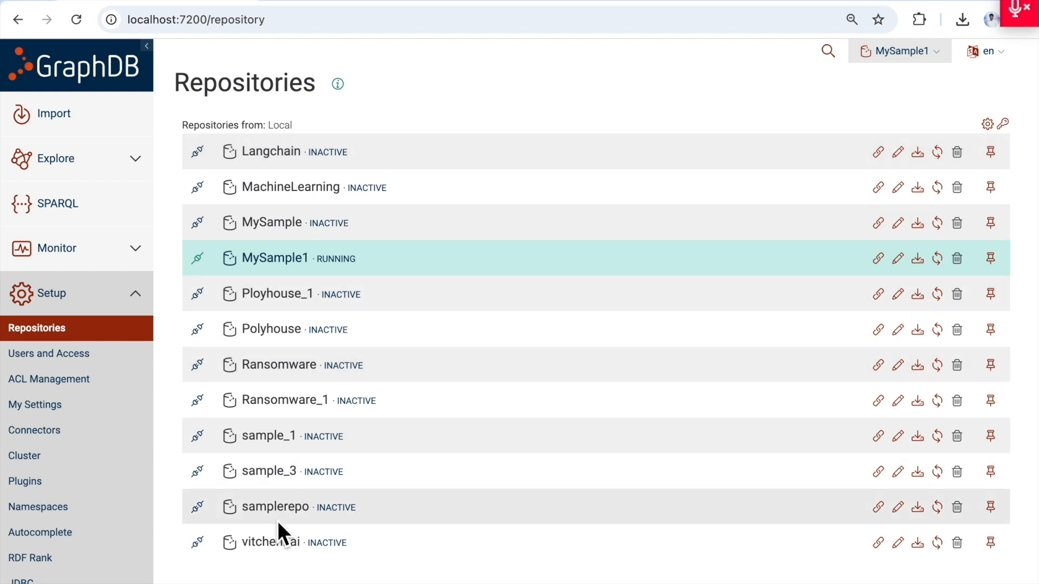
left_click(198, 507)
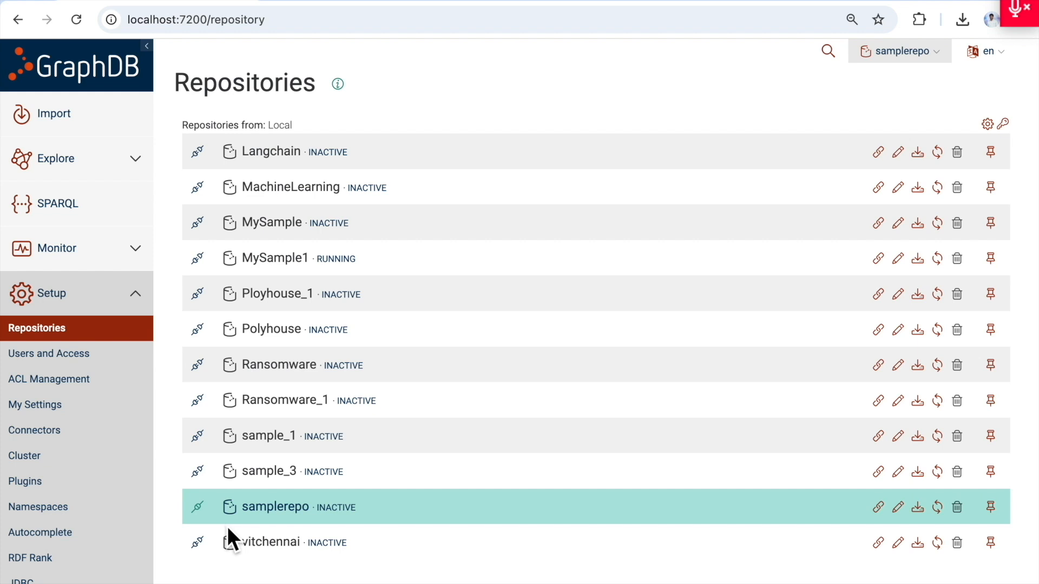
scroll(262, 527, "down", 1)
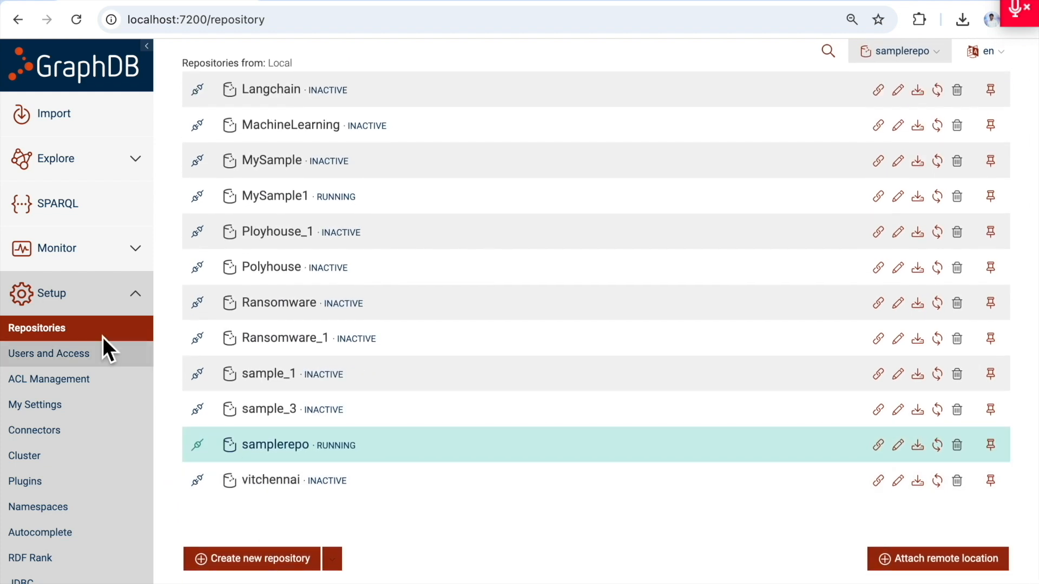
- Import courses.owl from the Desktop into the samplerepo repository with the default import settings
left_click(63, 114)
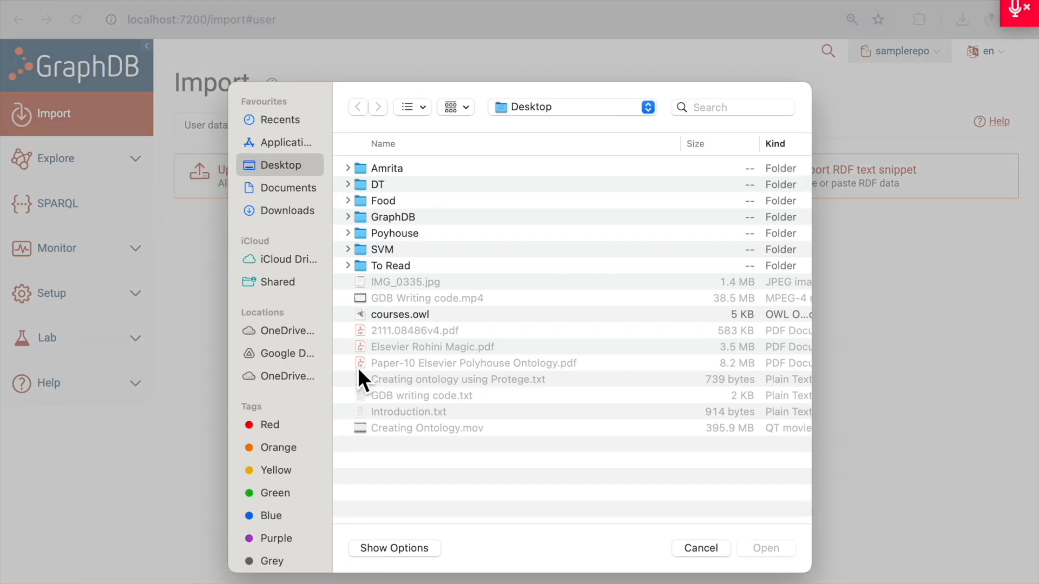
left_click(420, 316)
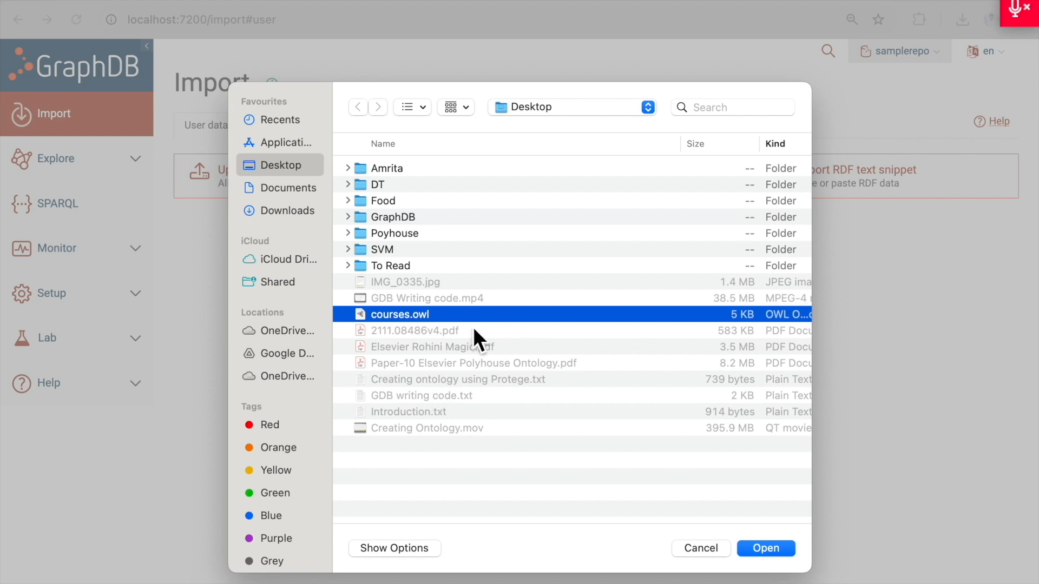
left_click(788, 551)
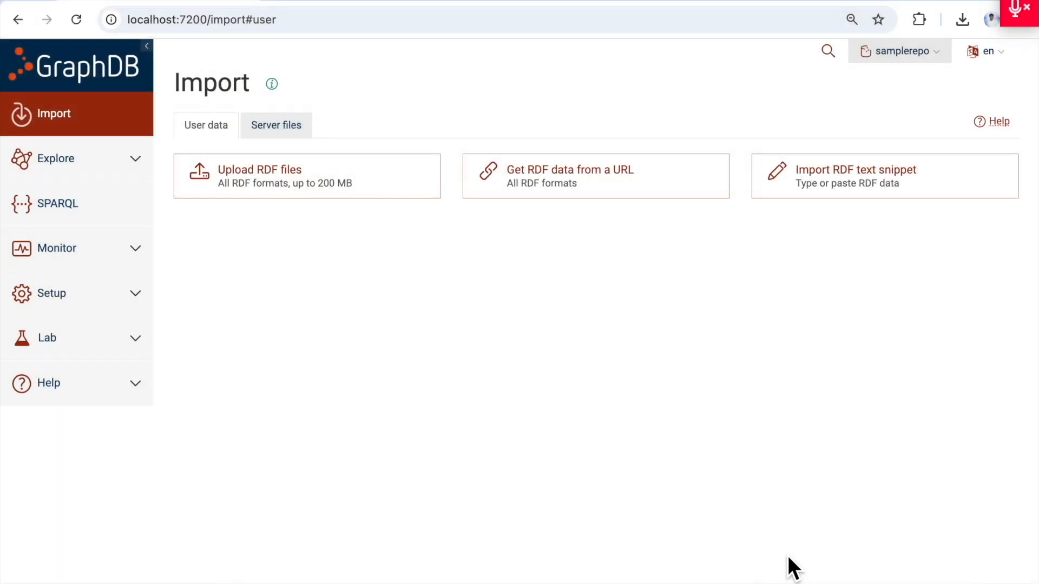
left_click(985, 282)
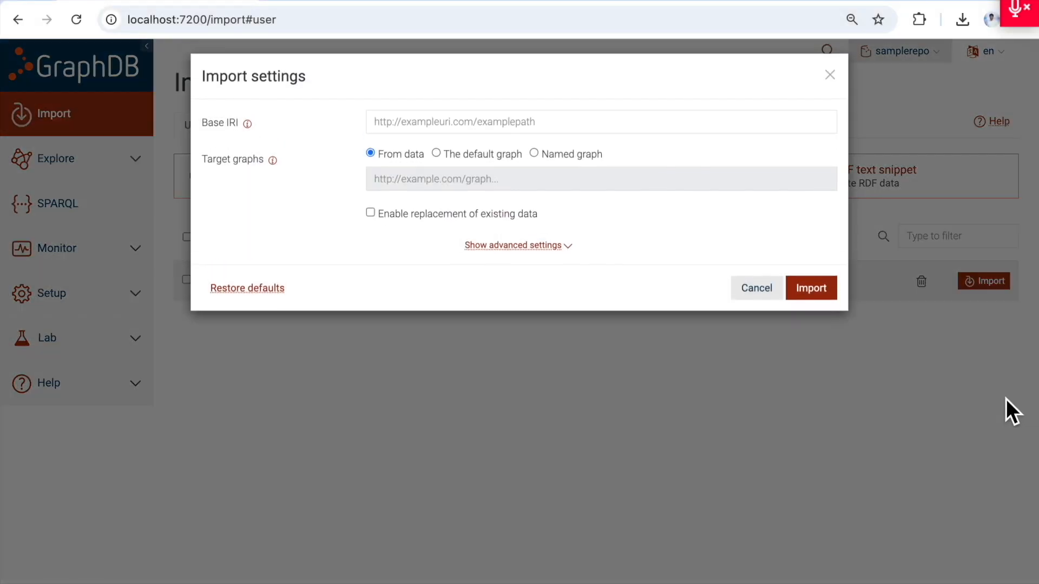
left_click(812, 295)
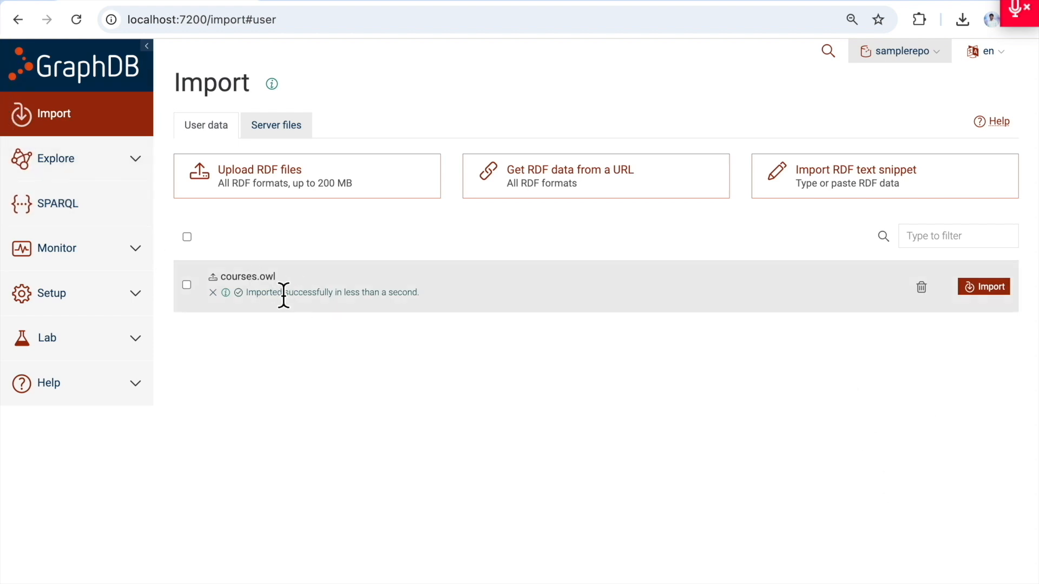
- View the triples of the default graph in the graphs overview and open the vocab:AcademicStaffMember resource
left_click(133, 250)
left_click(135, 158)
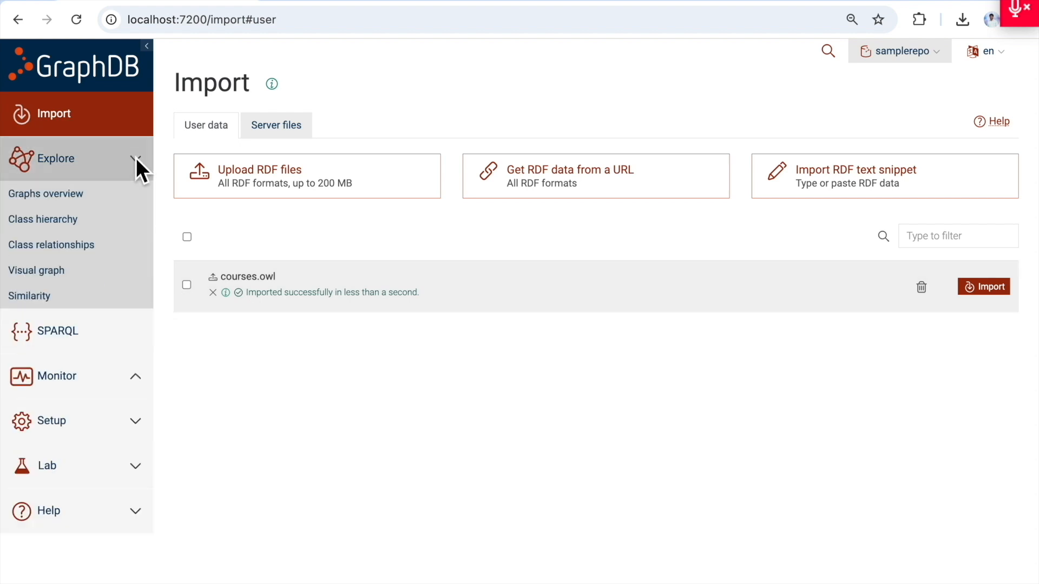
left_click(59, 193)
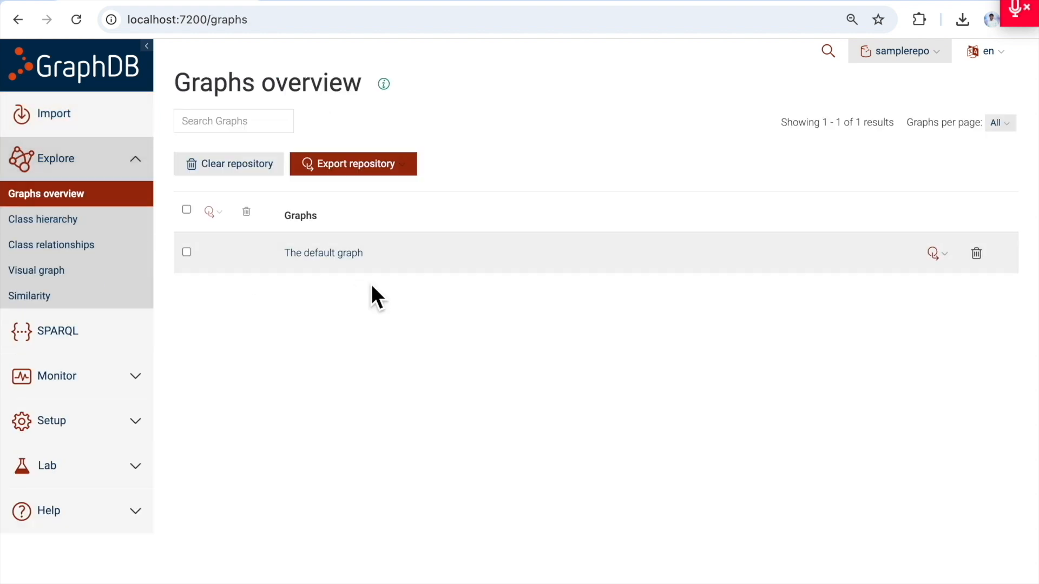
left_click(333, 253)
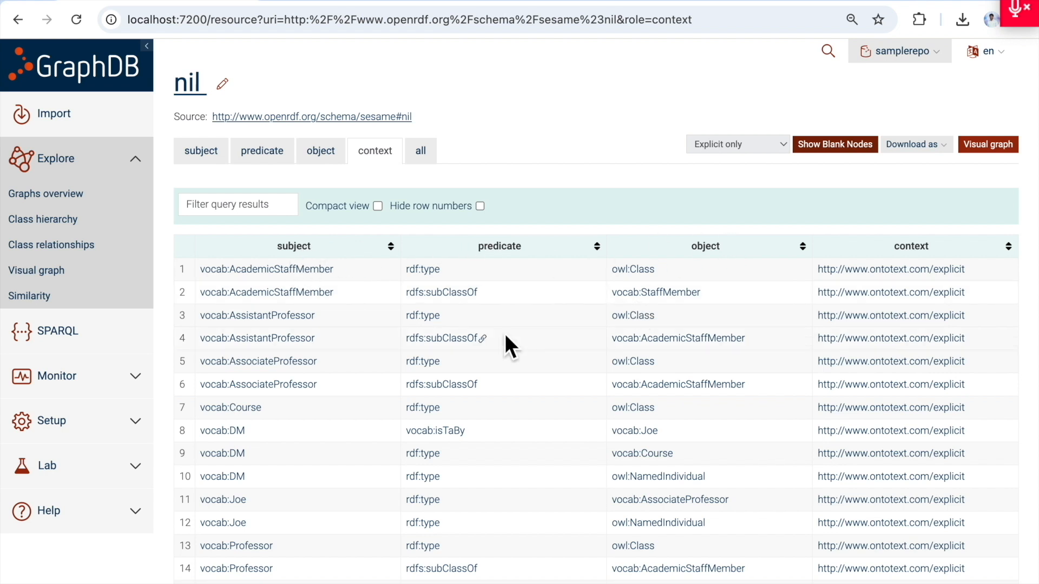
left_click(292, 270)
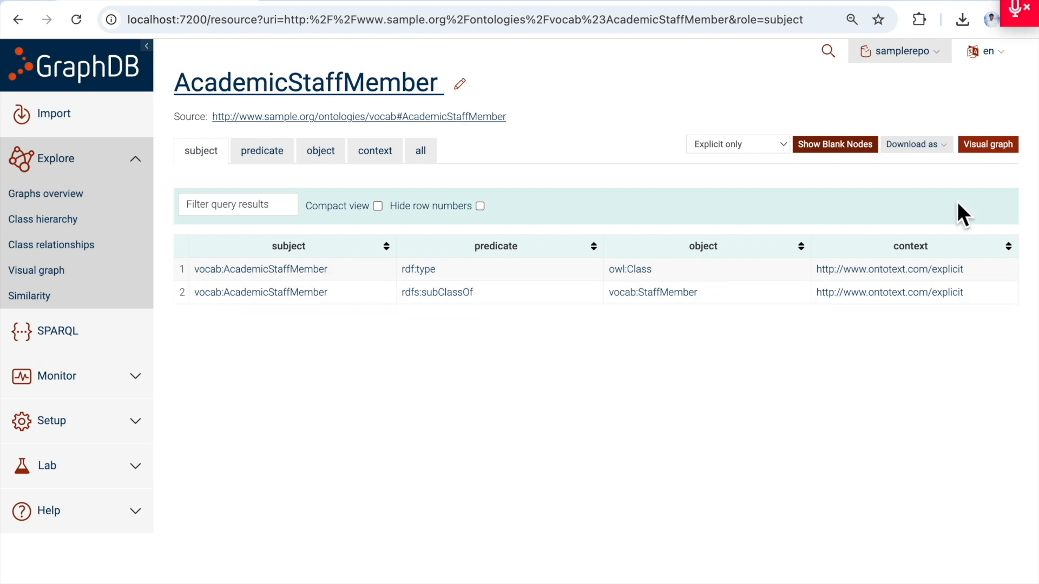
- Show AcademicStaffMember as a visual graph, expand the individual linked to it by type, and move that node clear of the classes
left_click(992, 145)
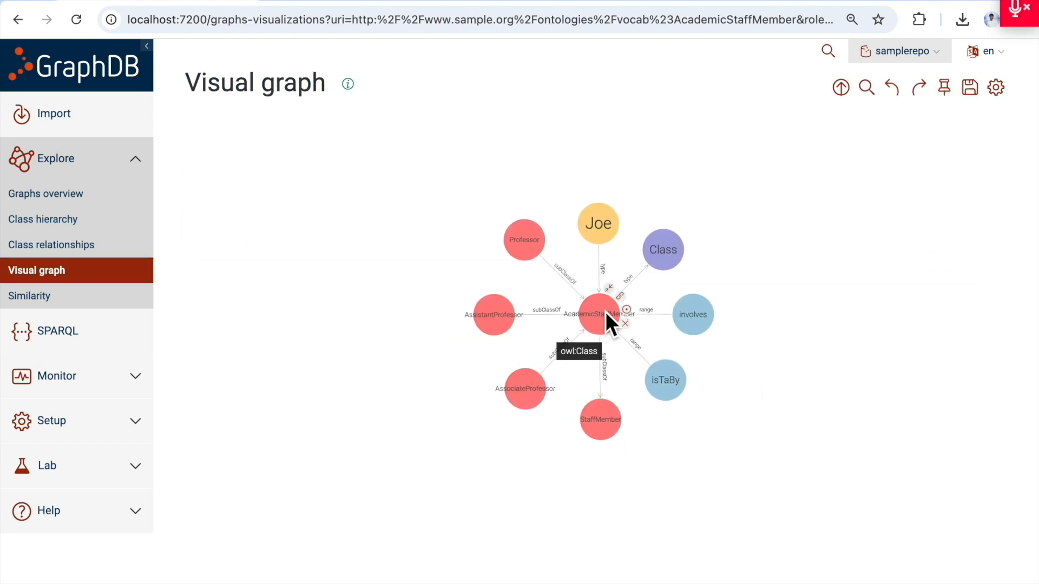
scroll(627, 287, "up", 3)
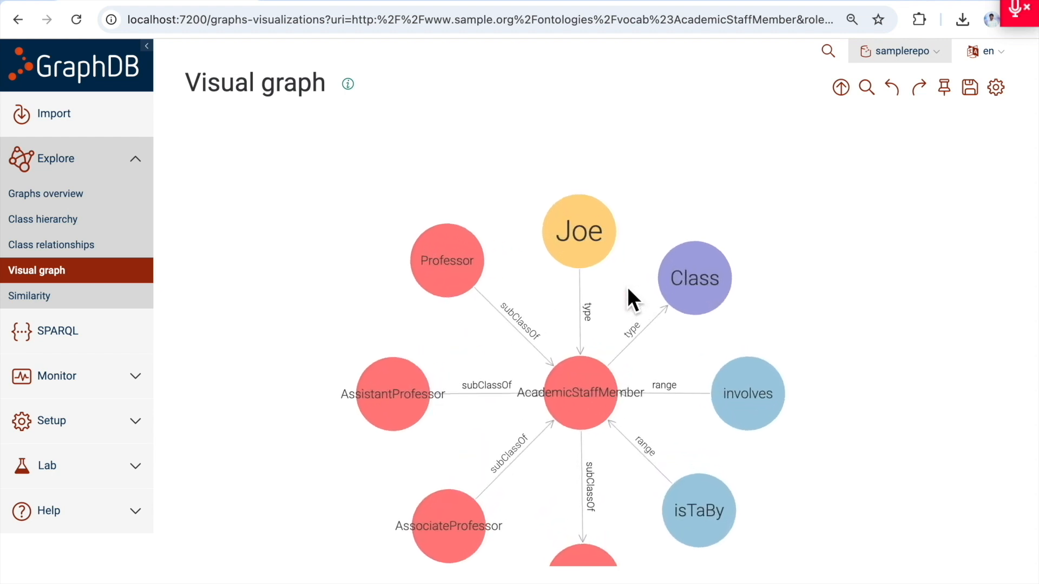
scroll(739, 445, "down", 1)
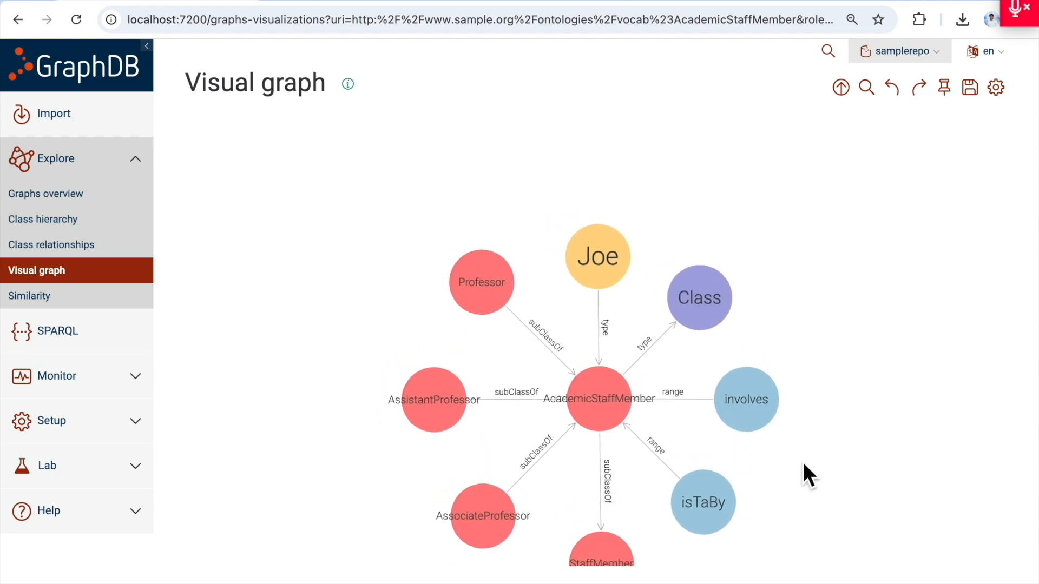
left_click_drag(803, 462, 729, 421)
mouse_move(528, 200)
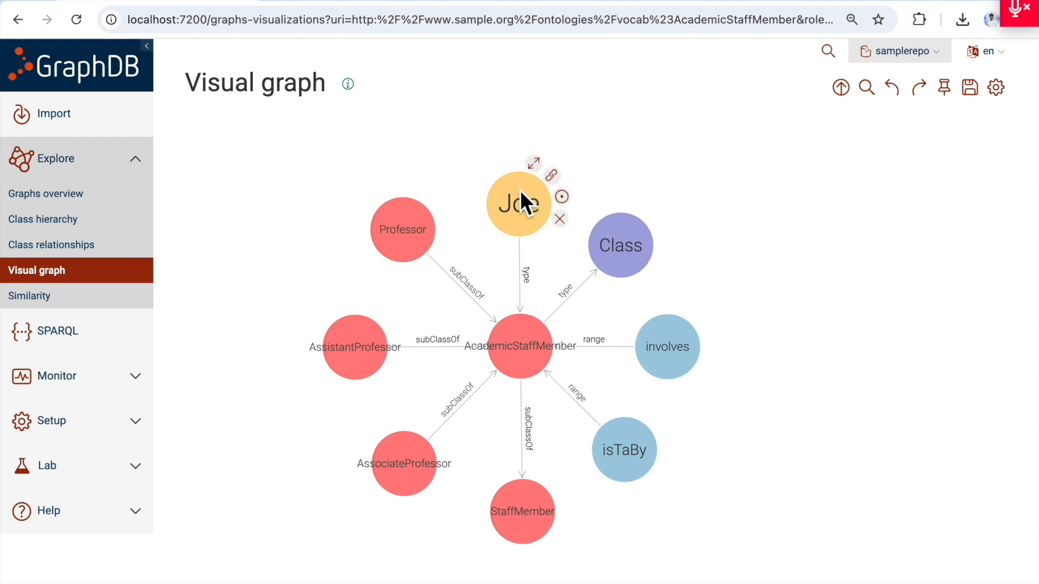
left_click(536, 167)
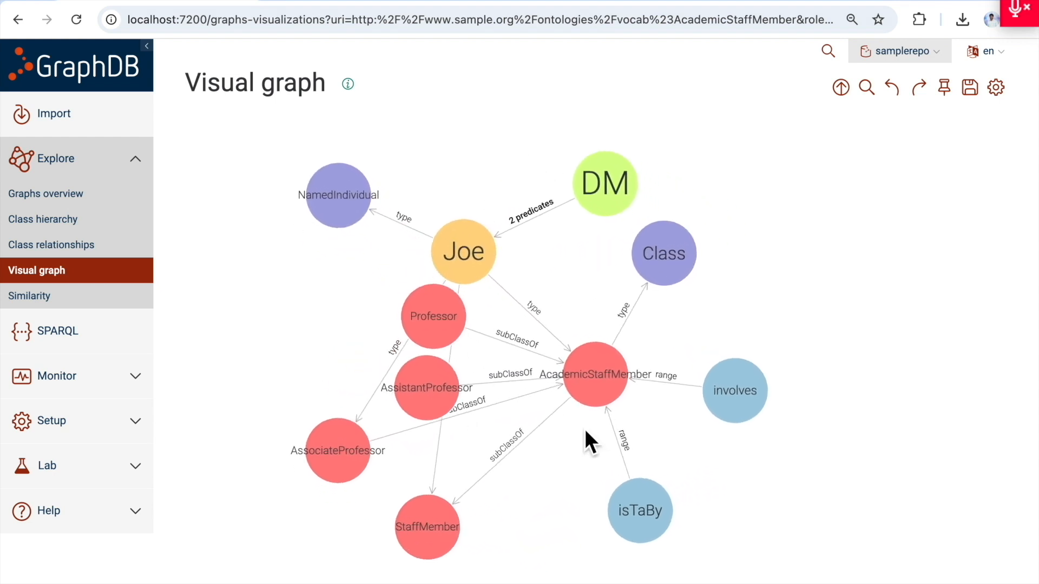
left_click_drag(438, 243, 389, 207)
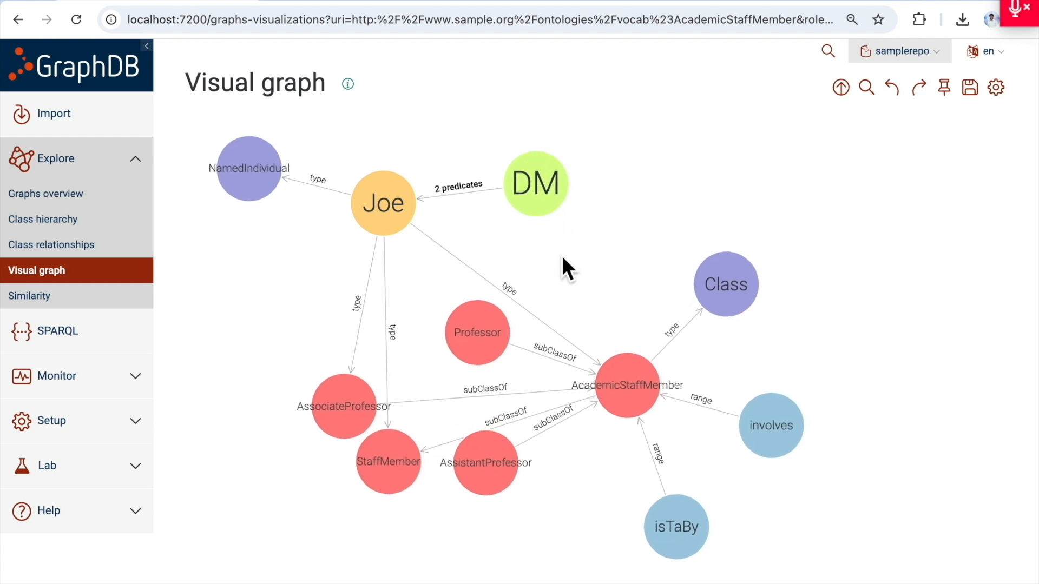
- Expand the DM and Course nodes in the visual graph and move Course away from the other nodes
mouse_move(550, 202)
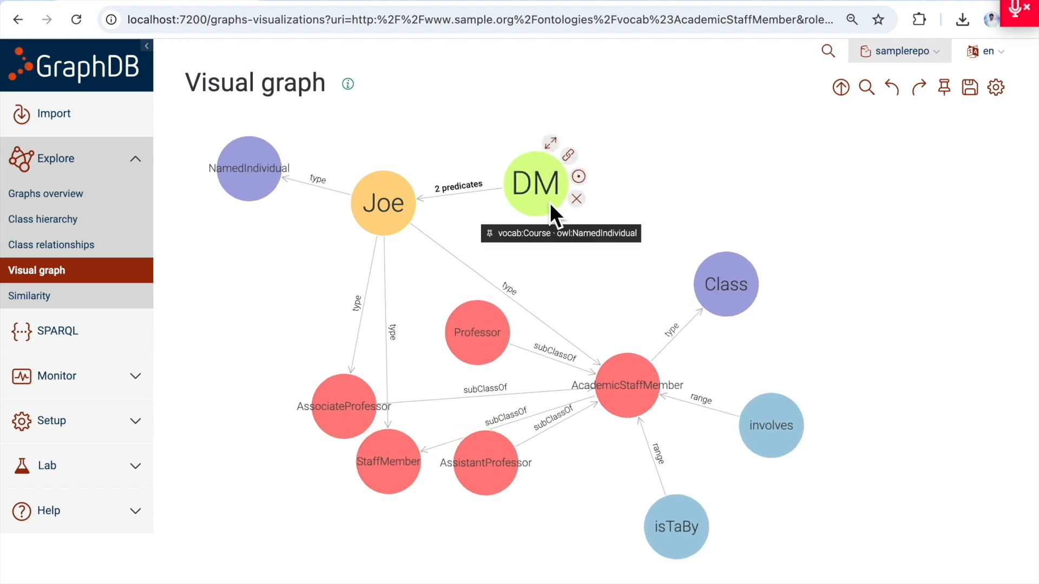
left_click(550, 144)
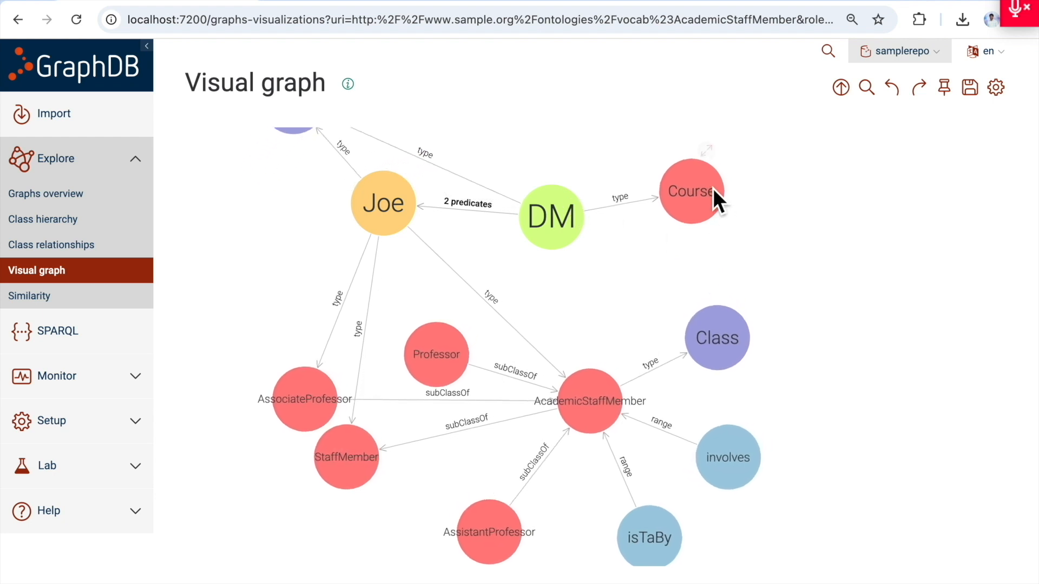
mouse_move(713, 186)
left_click(711, 156)
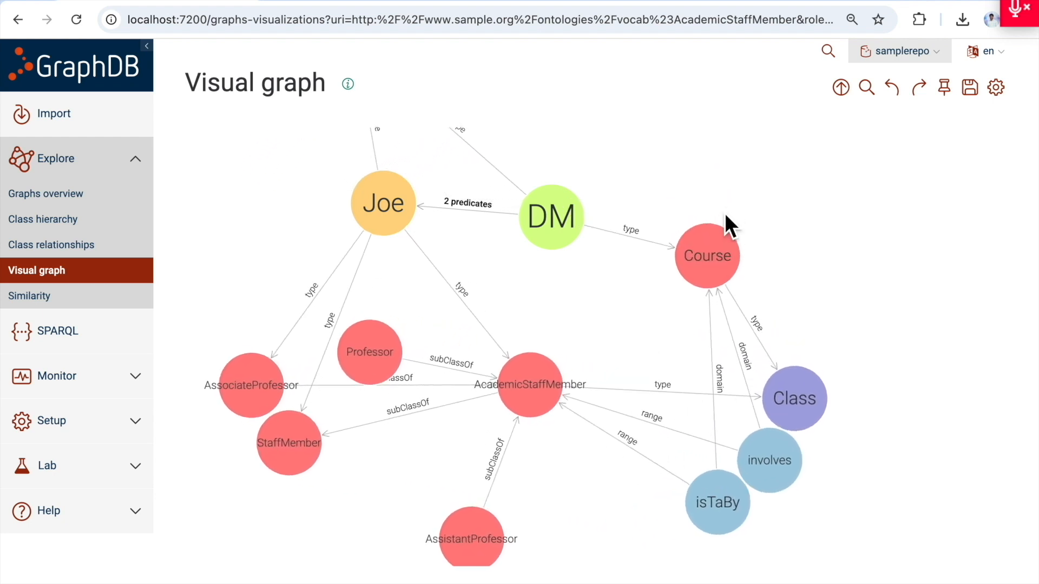
left_click_drag(732, 274, 782, 164)
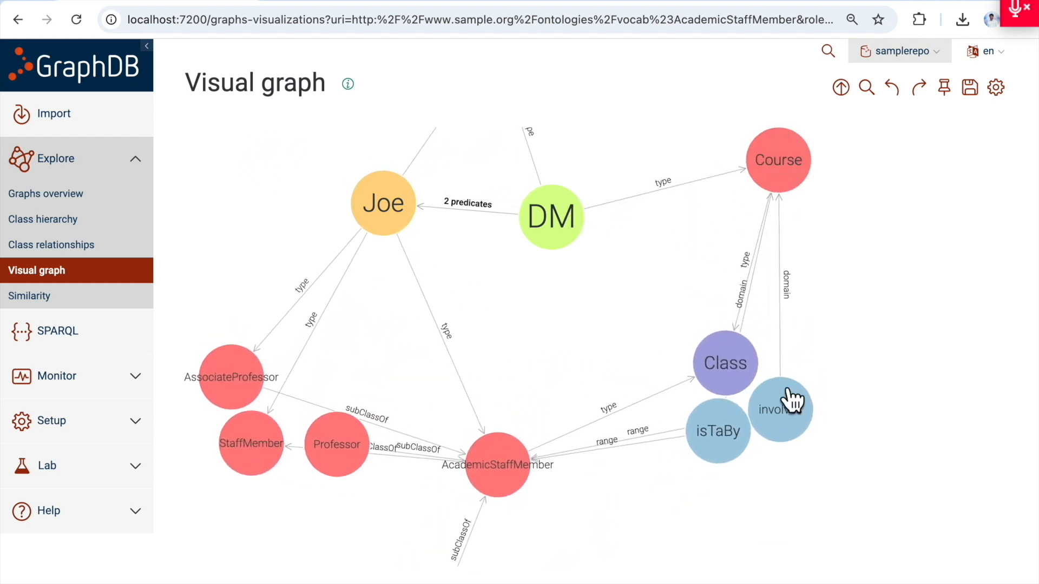
- Spread the Class and isTaBy nodes apart and expand the involves property node in the visual graph
left_click_drag(722, 380, 575, 354)
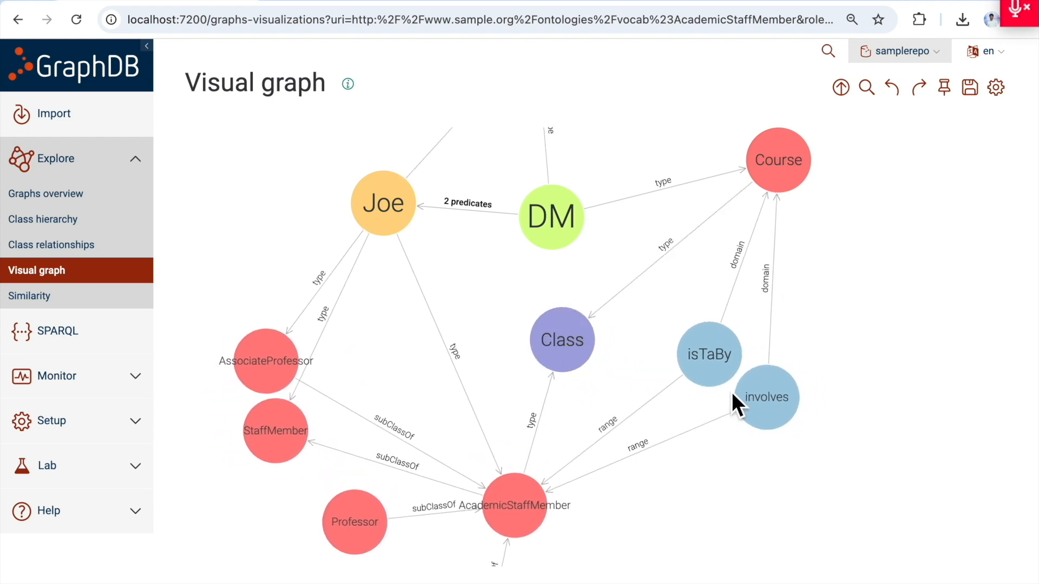
left_click_drag(719, 375, 676, 371)
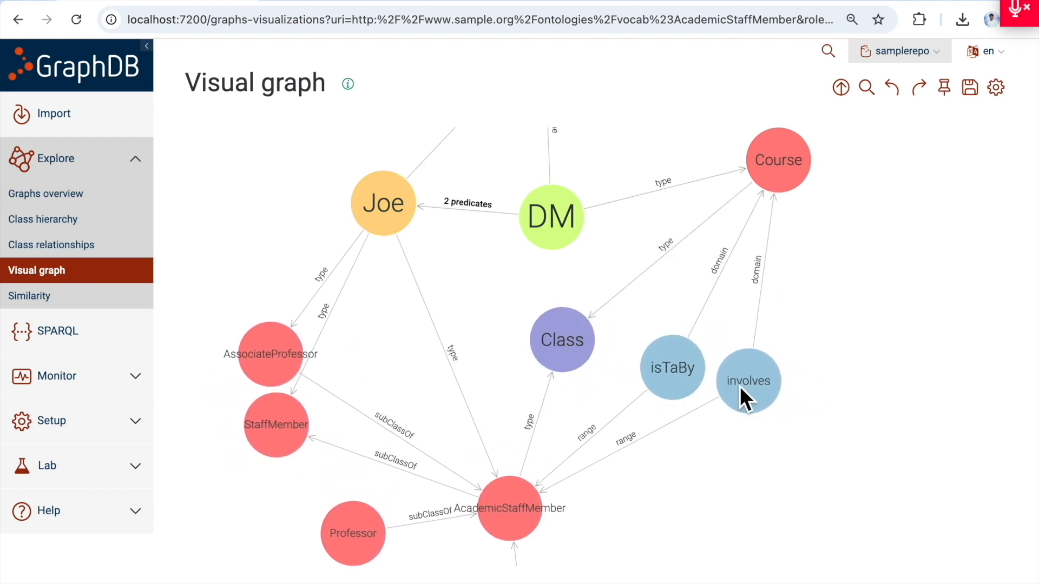
mouse_move(745, 399)
left_click(765, 343)
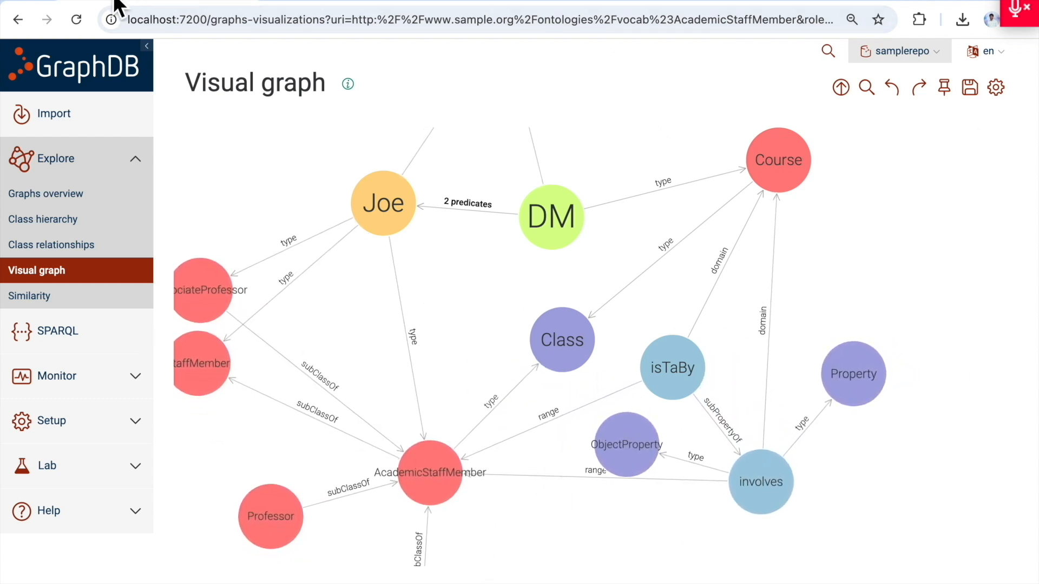
- Run the default SPARQL select query on samplerepo with its limit set to 10, and highlight its ?s ?p ?o triple pattern
left_click(68, 336)
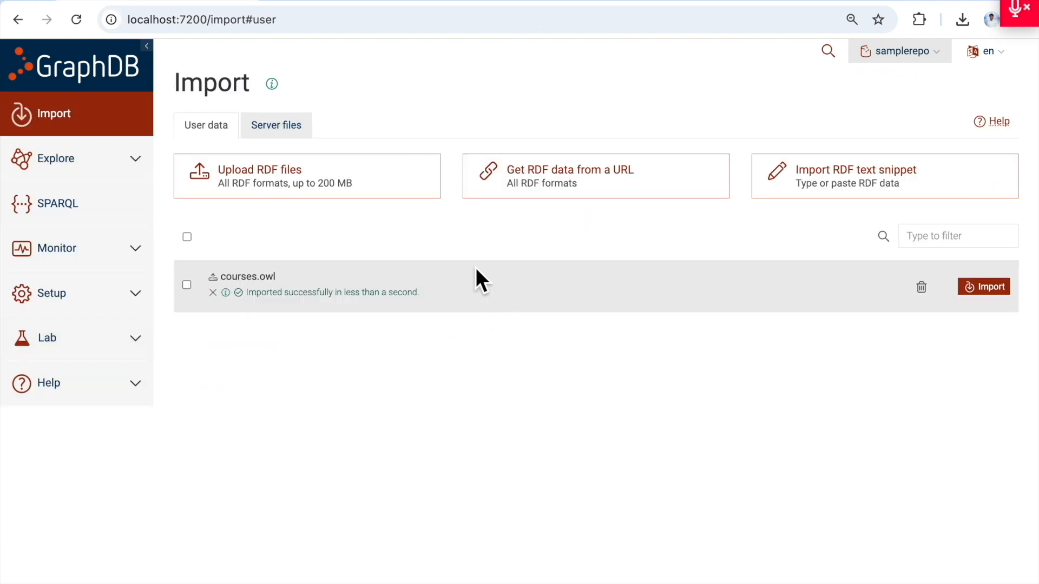
left_click(80, 212)
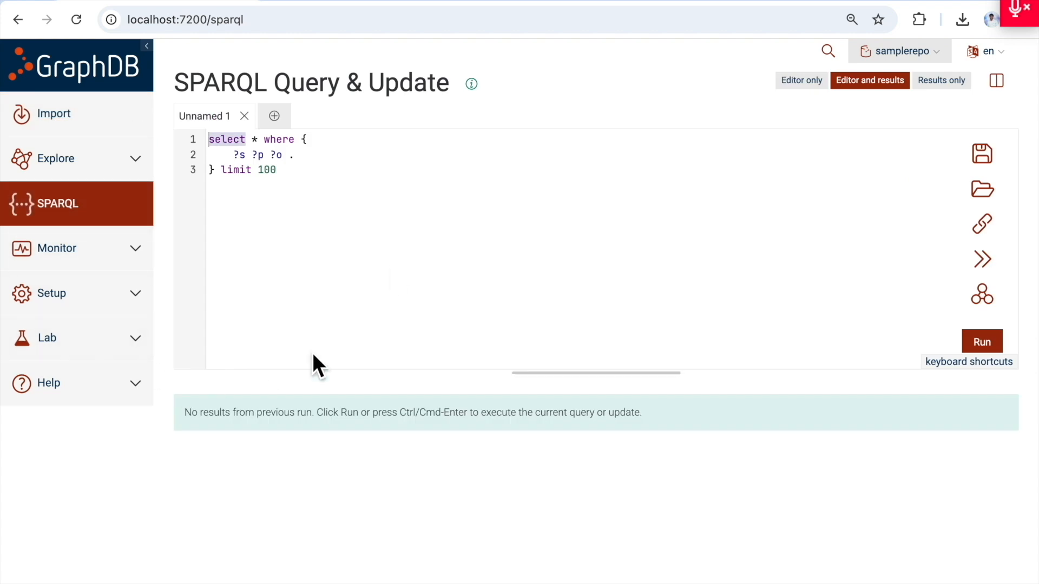
left_click(349, 174)
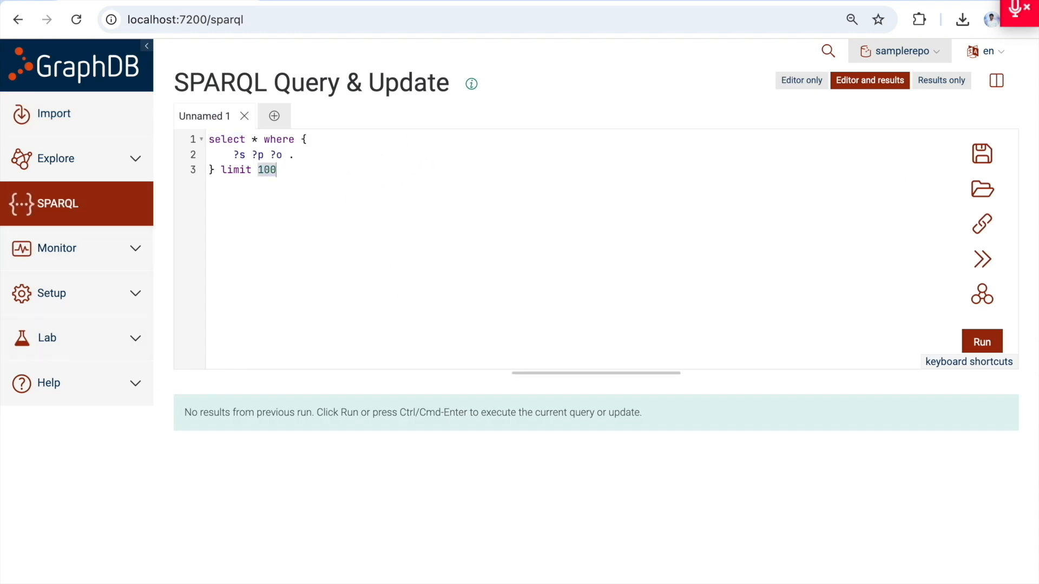
key("BackSpace")
left_click(984, 343)
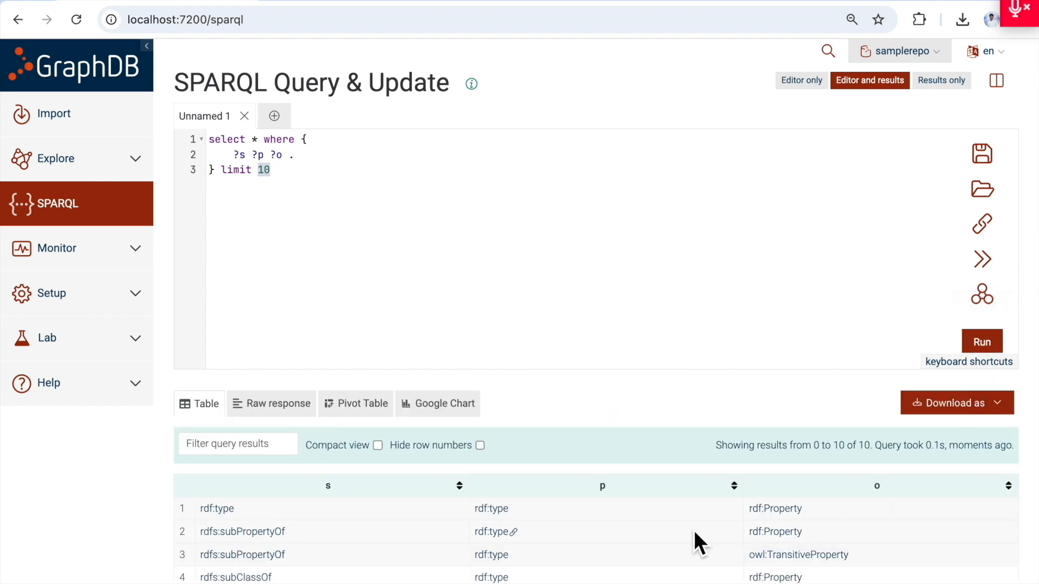
scroll(694, 533, "down", 2)
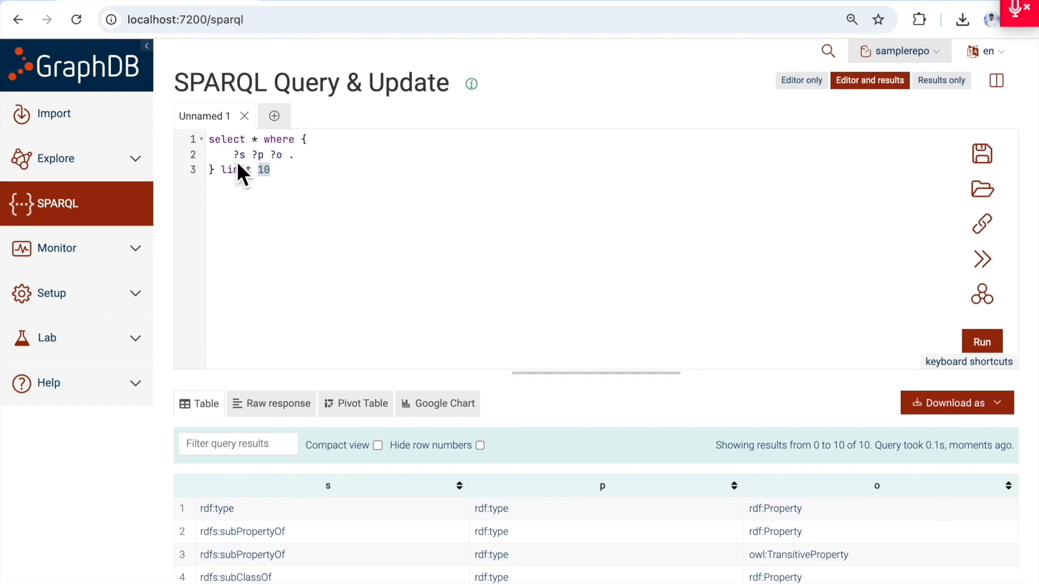
left_click_drag(233, 156, 248, 155)
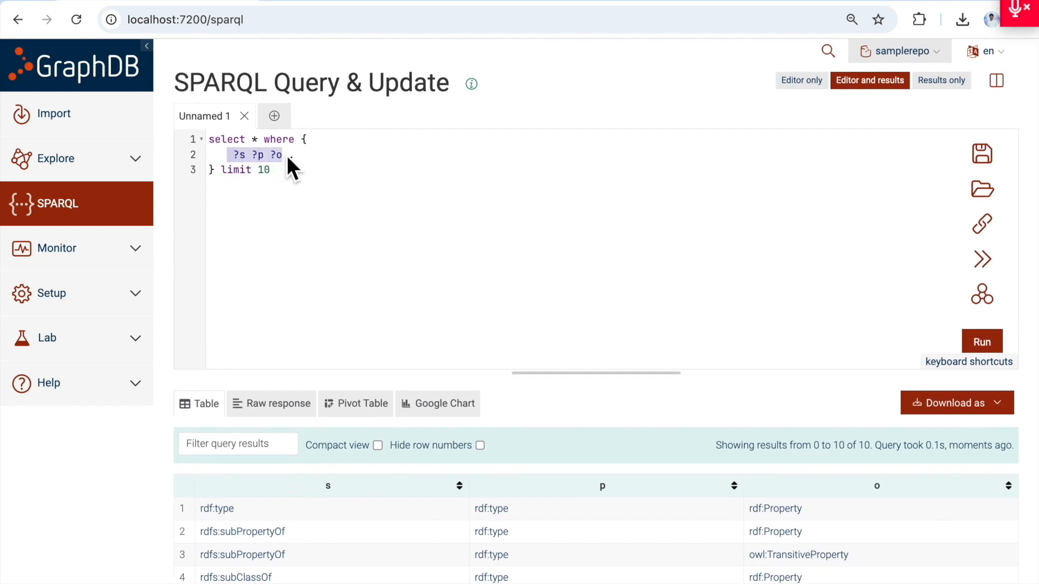
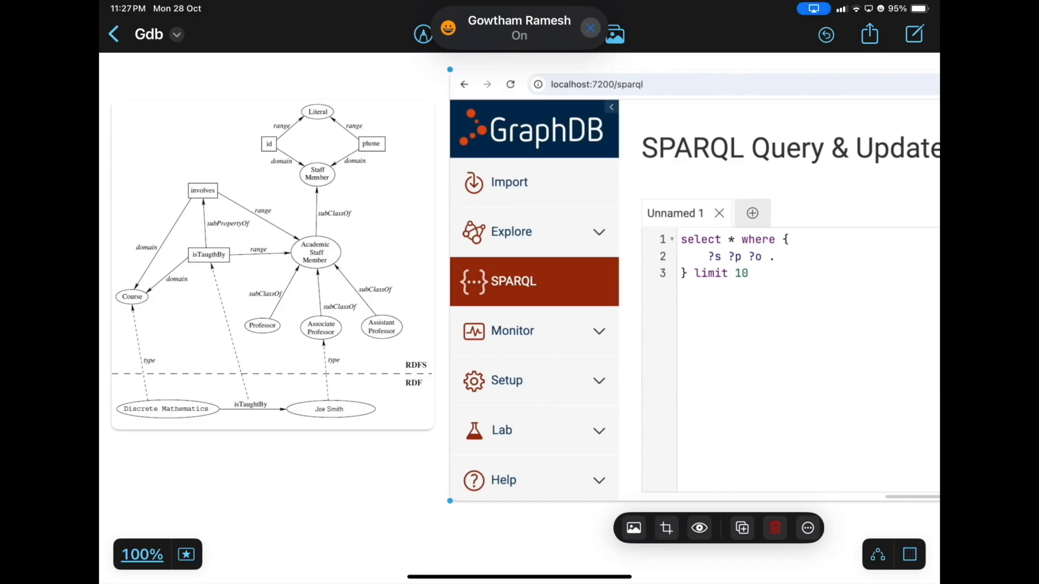
- On the Gdb whiteboard, circle the SPARQL query in red and handwrite a boxed ?s ?p ?o pattern beneath it
left_click(423, 34)
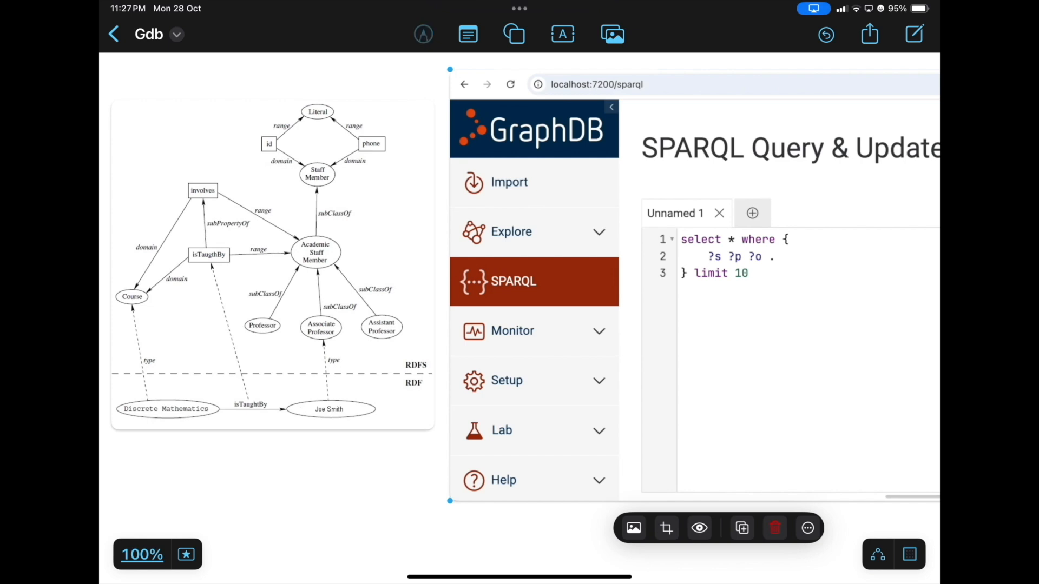
mouse_move(677, 297)
left_mouse_down()
mouse_move(792, 278)
mouse_move(691, 189)
mouse_move(697, 343)
mouse_move(719, 341)
mouse_move(705, 332)
mouse_move(766, 336)
mouse_move(769, 326)
mouse_move(818, 323)
mouse_move(824, 301)
left_mouse_up()
left_click(698, 348)
left_click(805, 332)
mouse_move(694, 358)
left_mouse_down()
mouse_move(729, 353)
mouse_move(834, 279)
mouse_move(673, 313)
mouse_move(698, 352)
left_mouse_up()
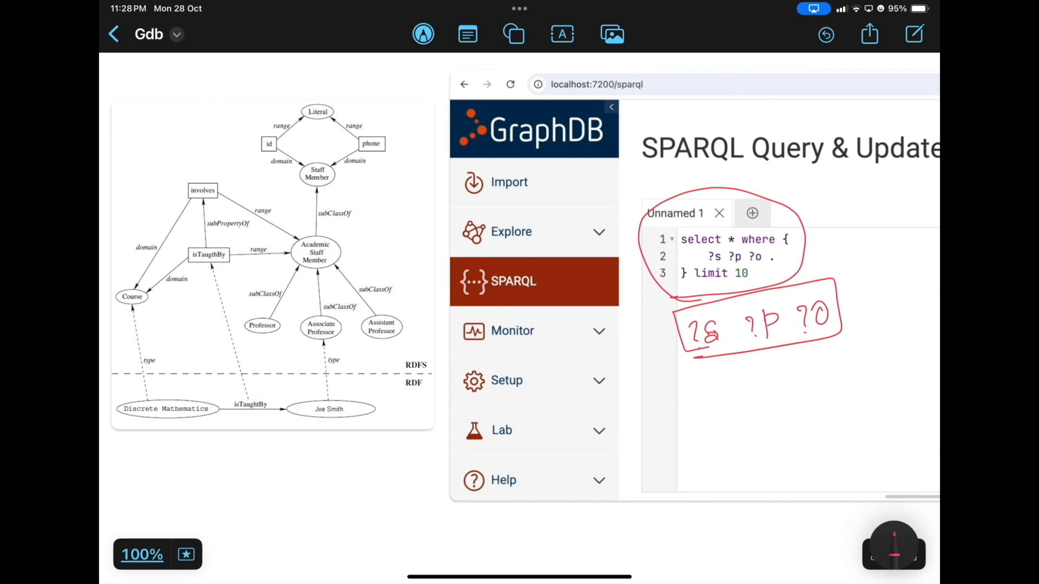
- Box the RDF triple starting at Discrete Mathematics, label its parts ?s, ?p and ?o, and draw an arrow from it to the boxed pattern
mouse_move(114, 397)
left_mouse_down()
mouse_move(159, 437)
mouse_move(350, 421)
mouse_move(380, 375)
mouse_move(109, 407)
left_mouse_up()
mouse_move(163, 446)
left_mouse_down()
mouse_move(172, 462)
mouse_move(192, 455)
left_mouse_up()
left_click(174, 468)
mouse_move(247, 435)
left_mouse_down()
mouse_move(251, 453)
mouse_move(260, 449)
left_mouse_up()
left_click_drag(260, 428, 262, 439)
left_click(342, 450)
mouse_move(338, 434)
left_mouse_down()
mouse_move(341, 444)
mouse_move(359, 428)
mouse_move(303, 433)
mouse_move(414, 453)
mouse_move(649, 406)
mouse_move(711, 374)
left_mouse_up()
left_click_drag(573, 561, 581, 555)
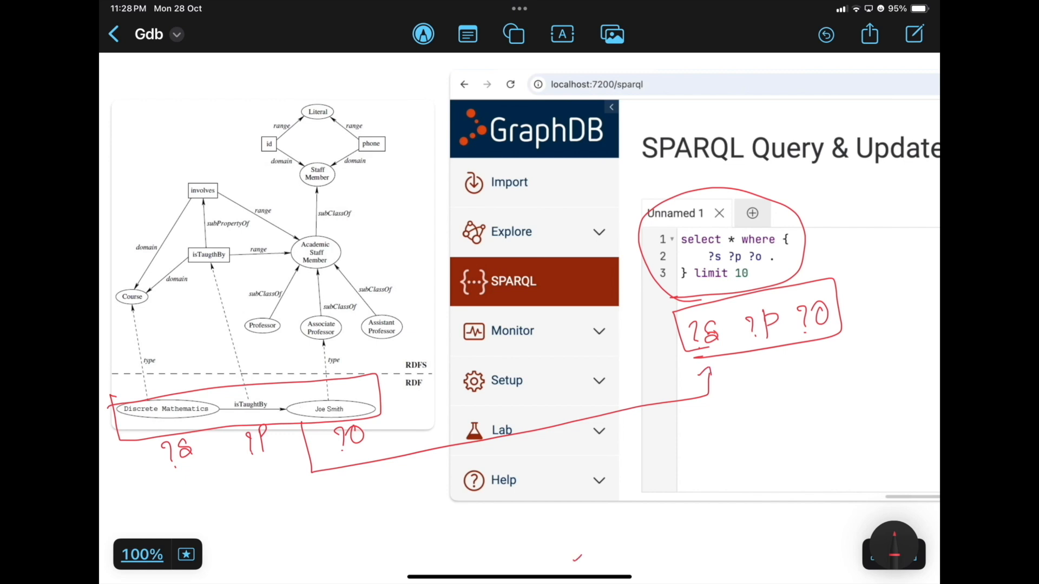
- Circle the Course, isTaughtBy, Academic Staff Member triple in the diagram and label its parts ?s, ?p and ?o
mouse_move(112, 277)
left_mouse_down()
mouse_move(166, 305)
mouse_move(297, 275)
mouse_move(317, 221)
mouse_move(157, 241)
mouse_move(111, 279)
left_mouse_up()
mouse_move(143, 312)
left_mouse_down()
mouse_move(148, 322)
mouse_move(176, 320)
mouse_move(162, 322)
mouse_move(183, 335)
left_mouse_up()
mouse_move(222, 269)
left_mouse_down()
mouse_move(231, 289)
mouse_move(245, 269)
left_mouse_up()
mouse_move(353, 250)
left_mouse_down()
mouse_move(363, 264)
mouse_move(377, 248)
left_mouse_up()
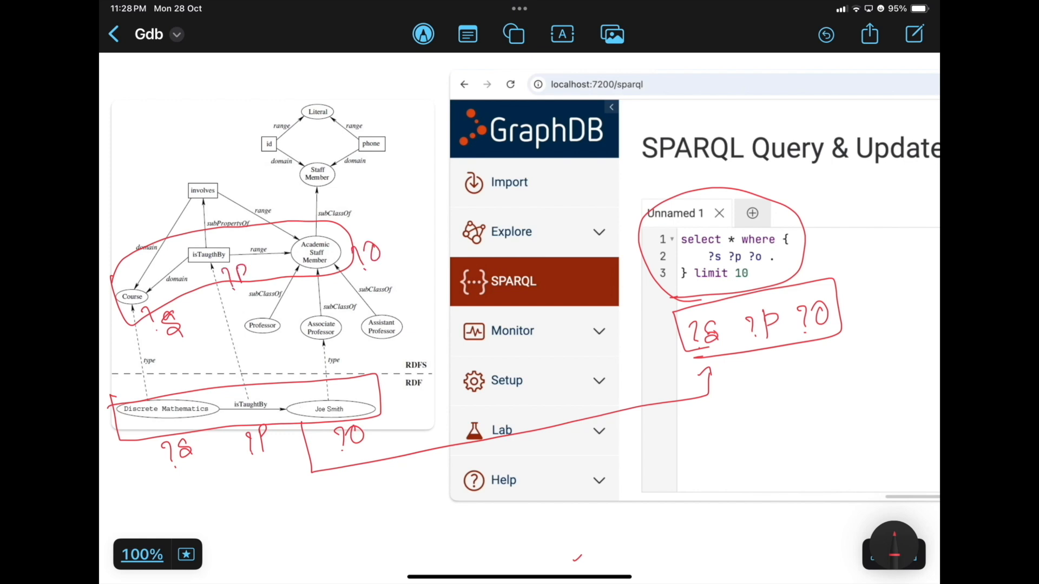
- Circle and label the Staff Member, id, Literal triple with ?s, ?p and ?o, and outline the type link to Associate Professor
mouse_move(335, 95)
left_mouse_down()
mouse_move(309, 96)
mouse_move(282, 189)
mouse_move(328, 153)
mouse_move(335, 115)
left_mouse_up()
left_click_drag(350, 185, 357, 195)
left_click(358, 200)
left_click_drag(377, 182, 381, 189)
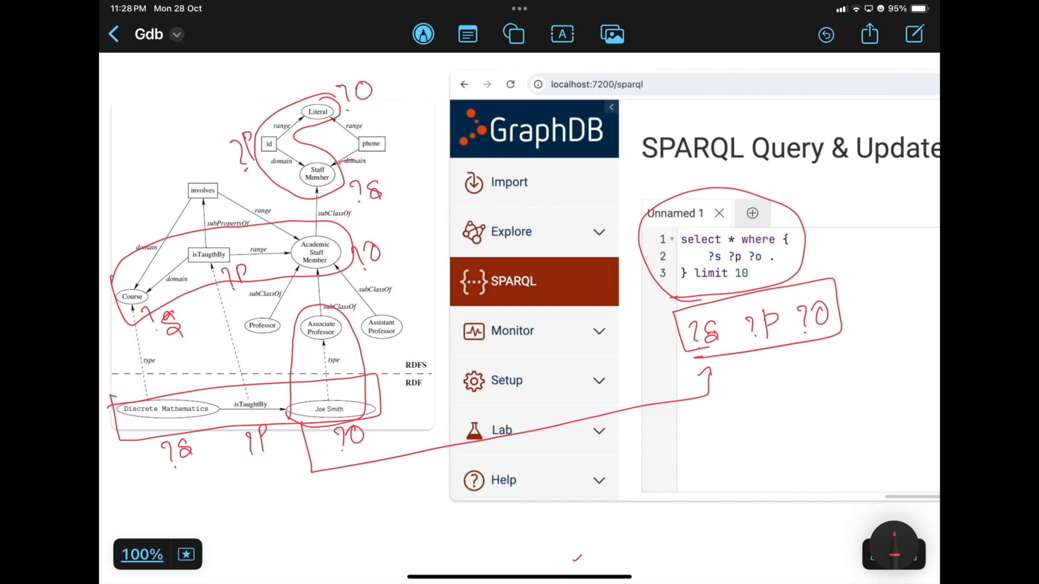
- Draw arrows from the Staff Member and Academic Staff Member triples to the boxed pattern, and add short horizontal lines beneath it as result rows
mouse_move(338, 163)
left_mouse_down()
mouse_move(655, 323)
mouse_move(653, 336)
left_mouse_up()
mouse_move(334, 261)
left_mouse_down()
mouse_move(501, 331)
mouse_move(670, 373)
mouse_move(809, 366)
left_mouse_up()
mouse_move(750, 391)
left_mouse_down()
mouse_move(806, 382)
mouse_move(808, 401)
left_mouse_up()
left_click_drag(752, 433, 816, 424)
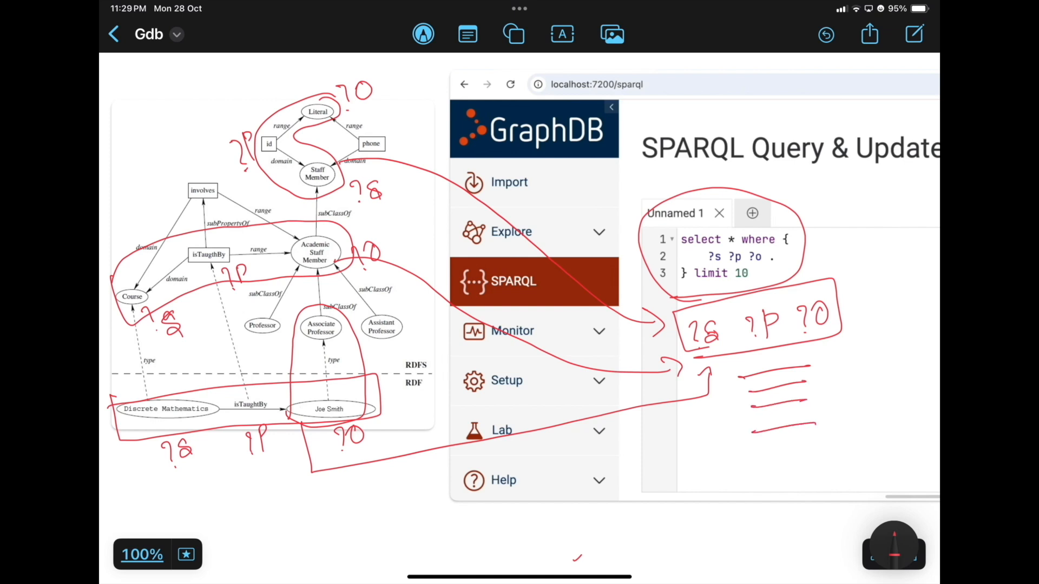
- Mark the triple pattern in the pictured query and draw a stroke beside the result rows on the whiteboard
mouse_move(751, 265)
left_mouse_down()
mouse_move(740, 263)
mouse_move(760, 282)
mouse_move(729, 263)
left_mouse_up()
mouse_move(829, 344)
left_mouse_down()
mouse_move(838, 373)
mouse_move(814, 443)
left_mouse_up()
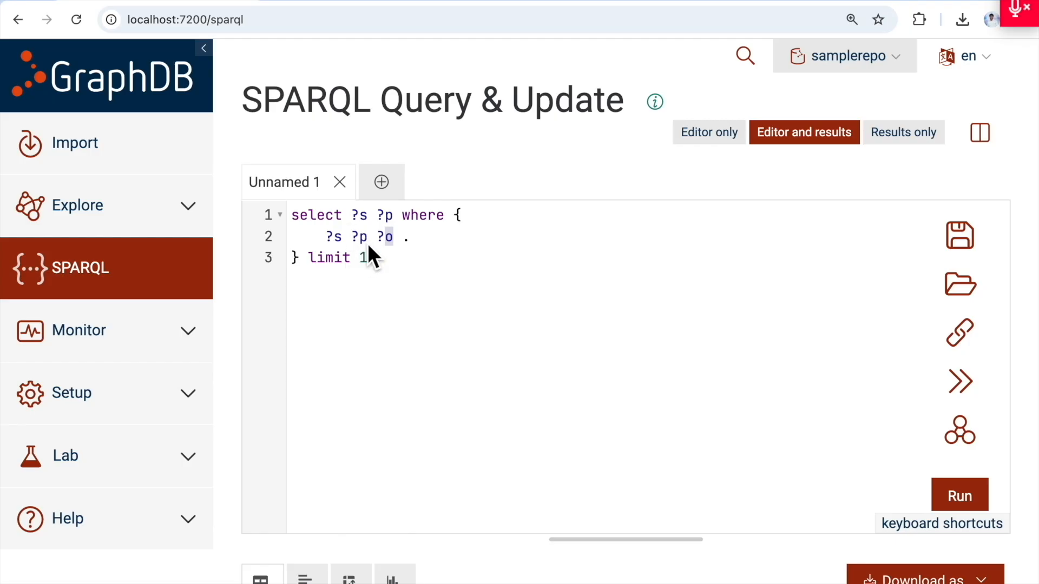
- In the GraphDB query, replace the triple pattern's predicate ?p with rdf:type, run it, and check the results table
key("BackSpace")
key("BackSpace")
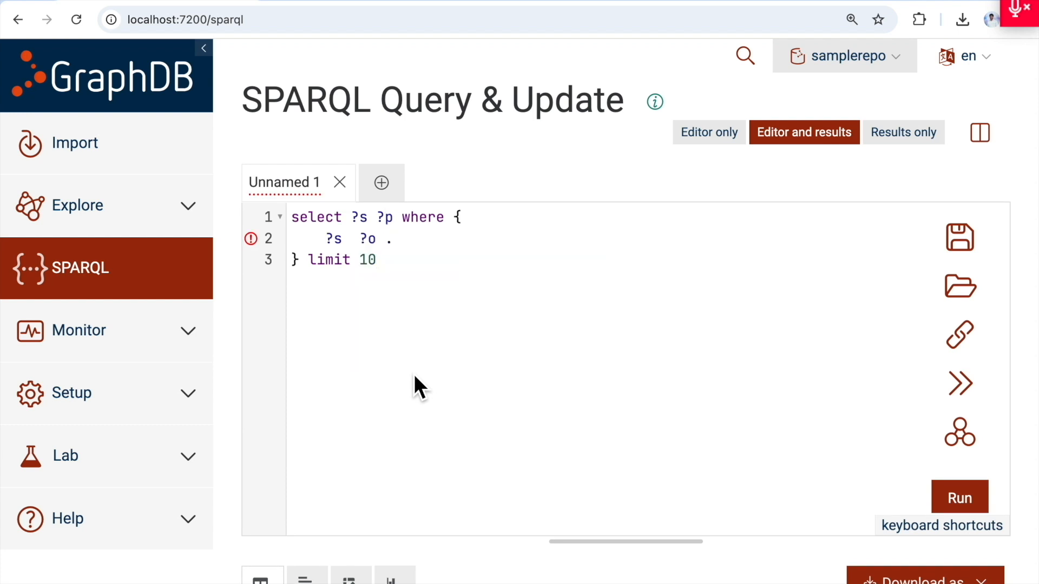
type("rdf:")
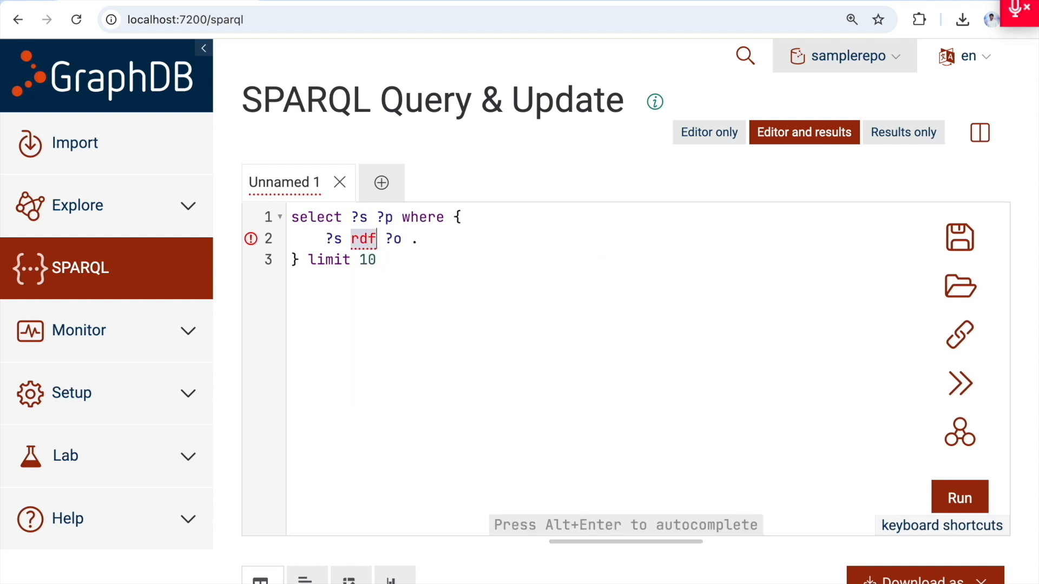
type("type")
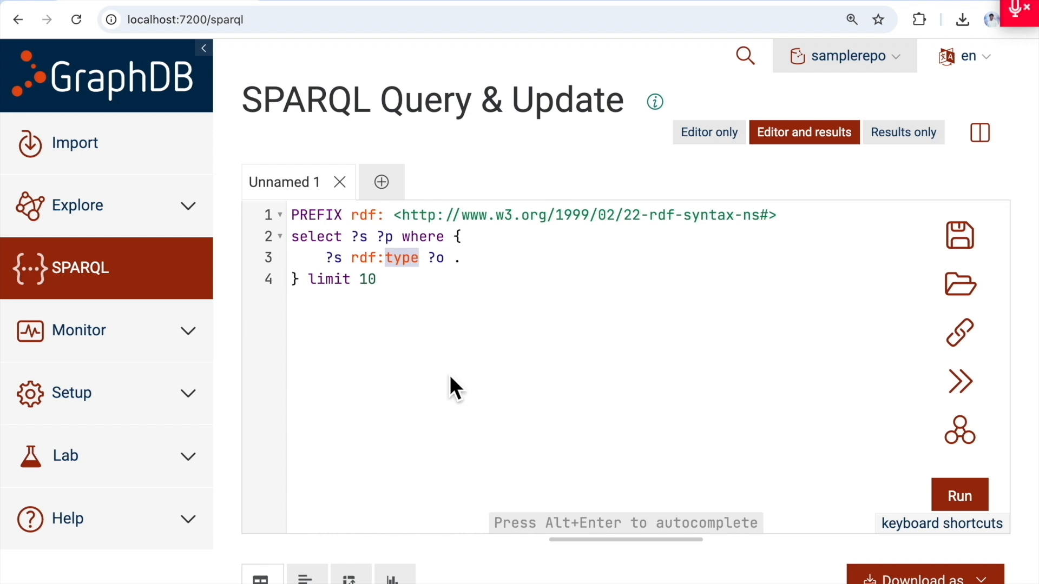
left_click(488, 361)
left_click(977, 505)
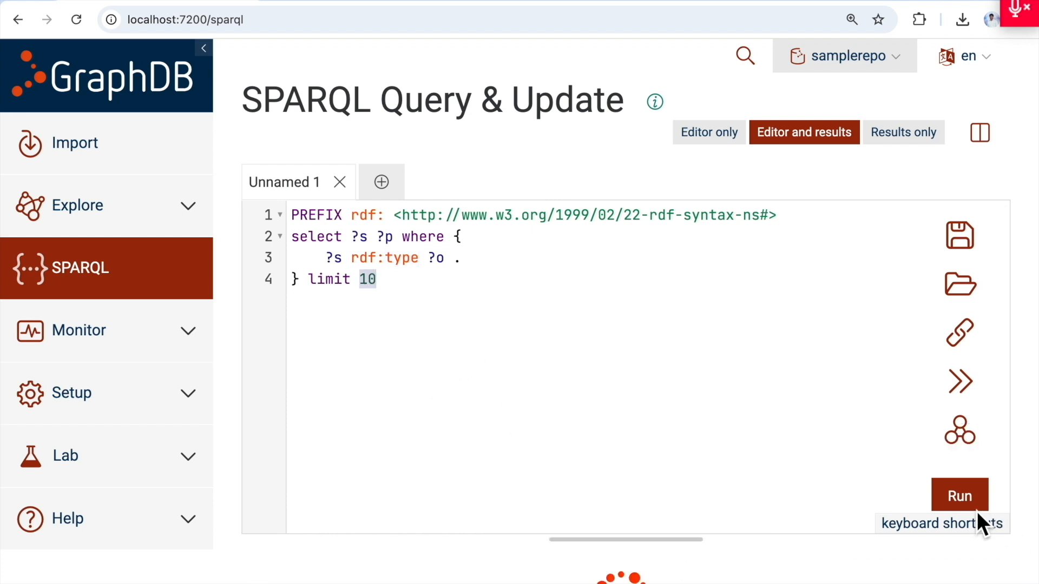
left_click_drag(319, 255, 452, 258)
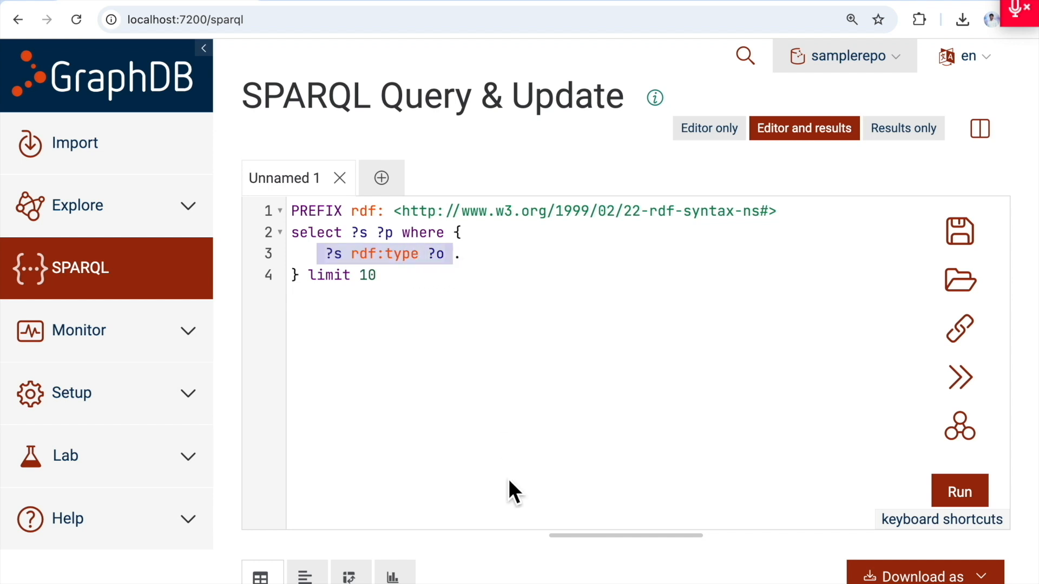
scroll(508, 478, "down", 7)
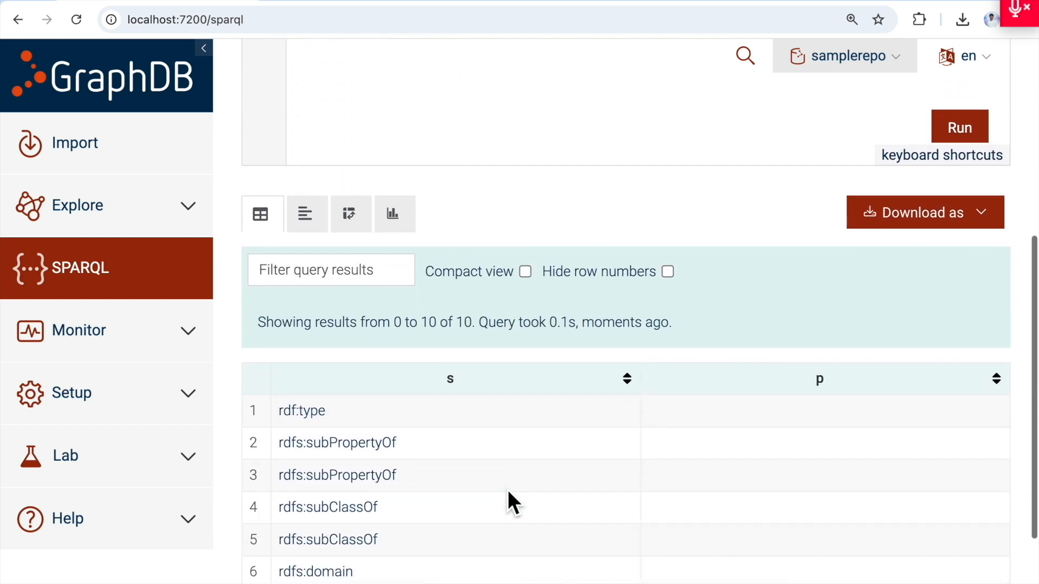
- Change the select clause from ?s ?p to * so all variables are returned, and rerun the query
scroll(507, 489, "up", 7)
left_click(394, 228)
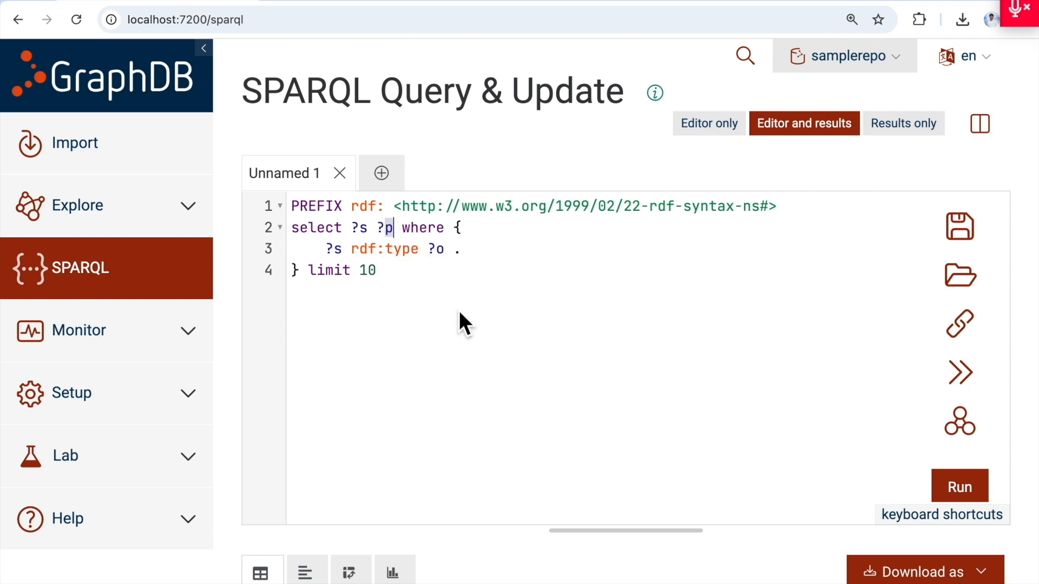
key("BackSpace")
key("BackSpace")
key("BackSpace")
key("BackSpace")
key("BackSpace")
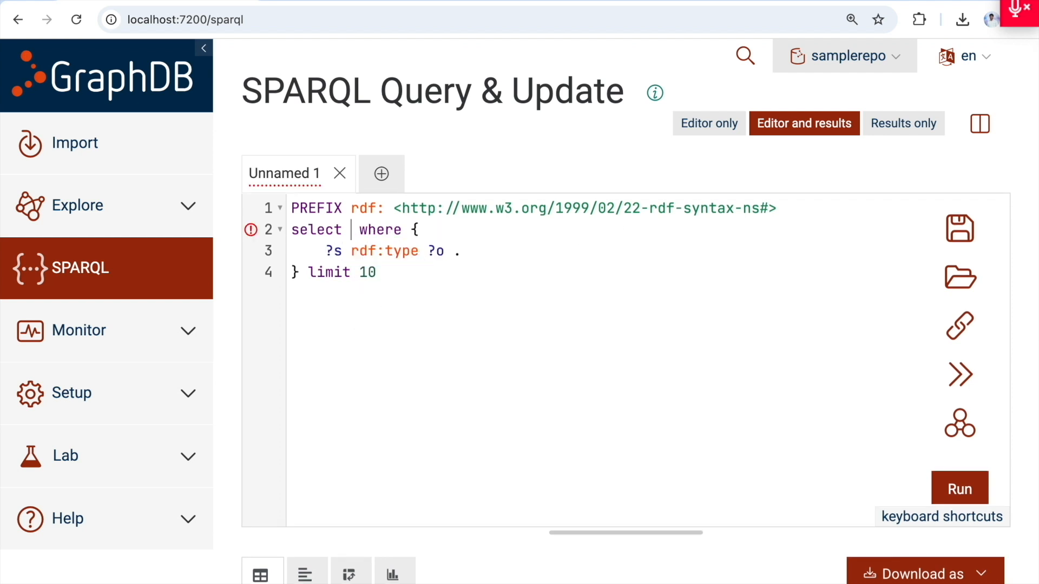
type("*")
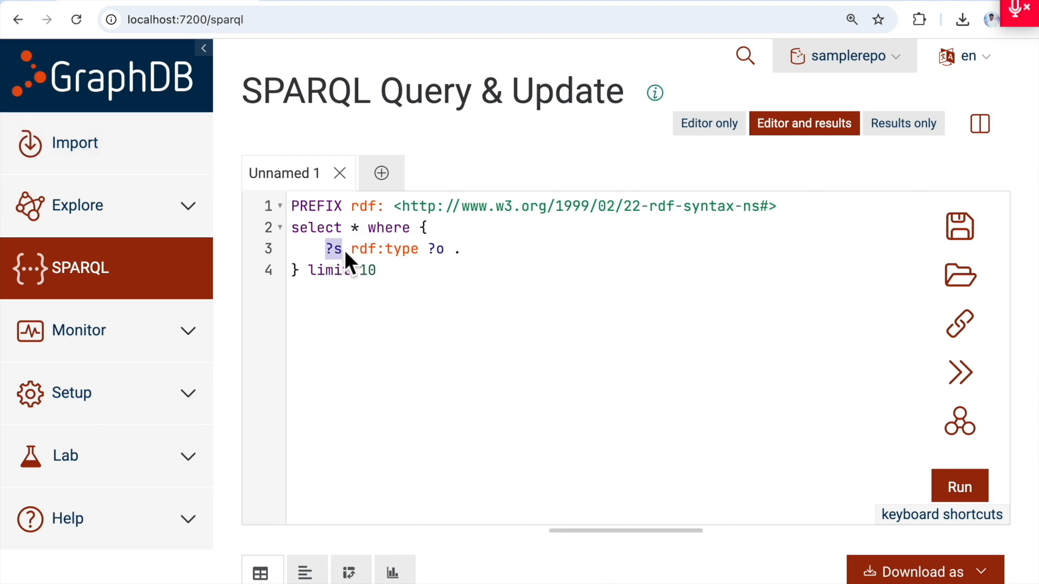
left_click(434, 252)
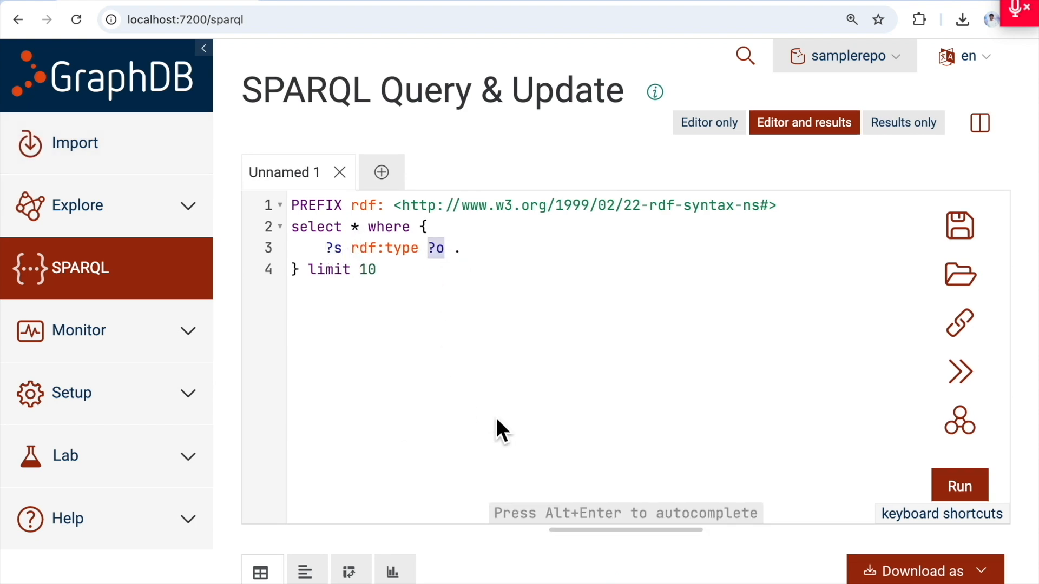
- Examine the subject and object columns of the results, including the rdf:type and owl:equivalentProperty rows
scroll(496, 417, "down", 5)
scroll(495, 417, "down", 2)
left_click_drag(318, 387, 324, 400)
left_click_drag(724, 387, 706, 388)
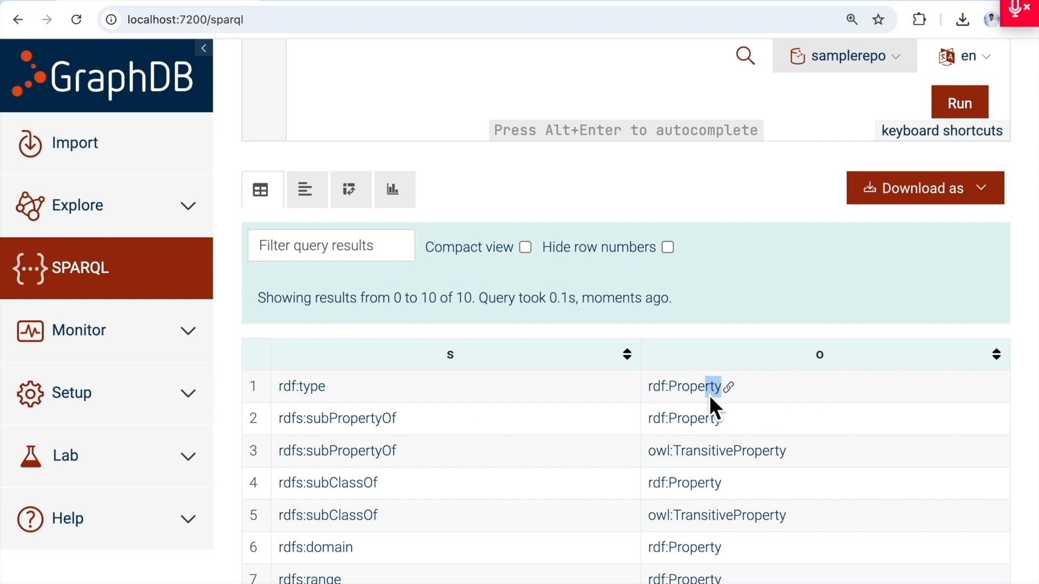
scroll(479, 517, "down", 2)
scroll(460, 411, "down", 1)
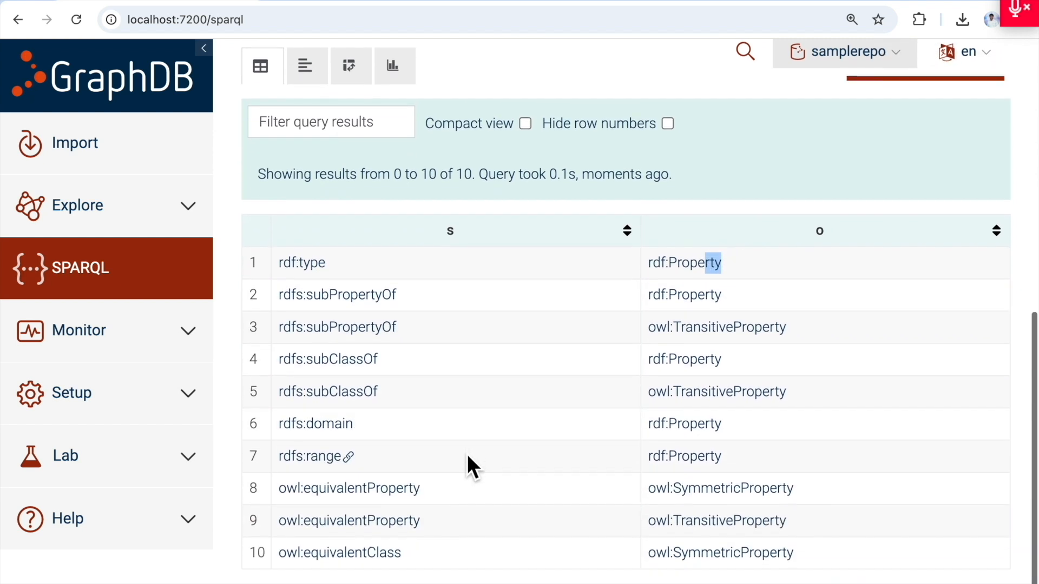
left_click_drag(460, 496, 277, 495)
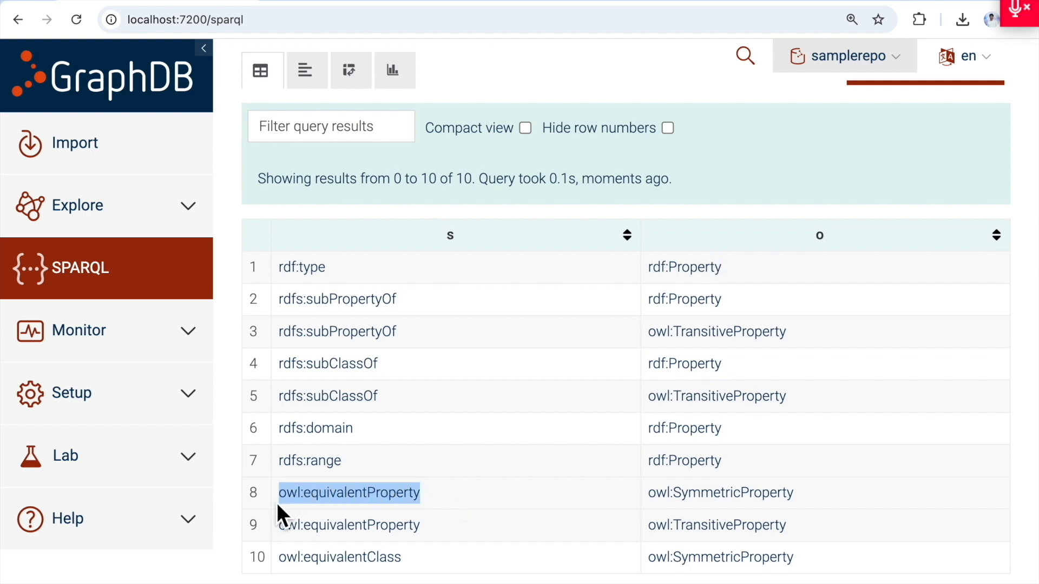
left_click_drag(795, 497, 632, 496)
- Add a second triple pattern, ?o rdf:type owl:class., below the first one in the where clause
scroll(532, 479, "up", 8)
scroll(541, 428, "down", 1)
left_click(477, 261)
key("Return")
type("?")
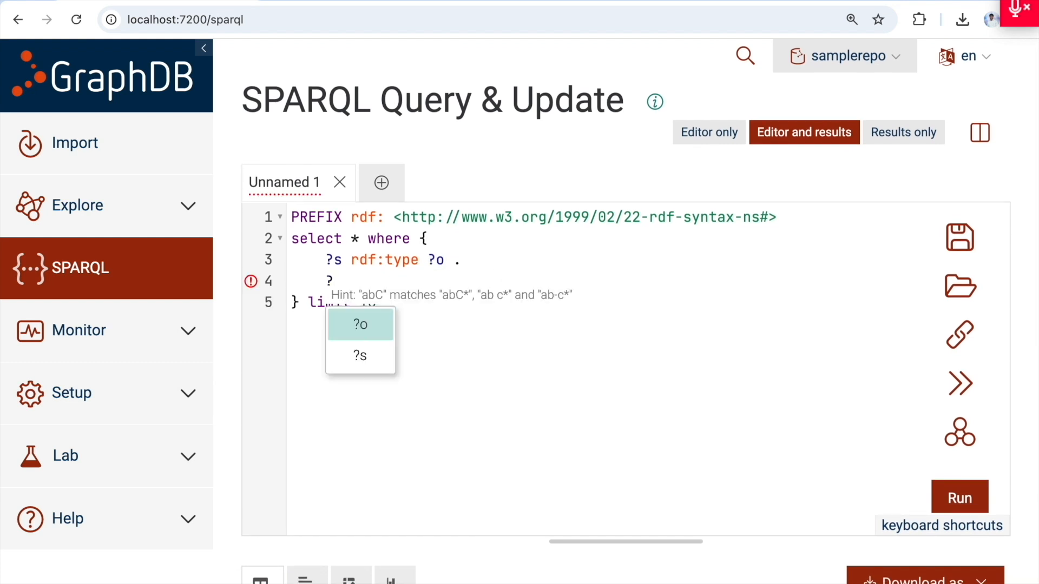
key("Return")
key("BackSpace")
key("Return")
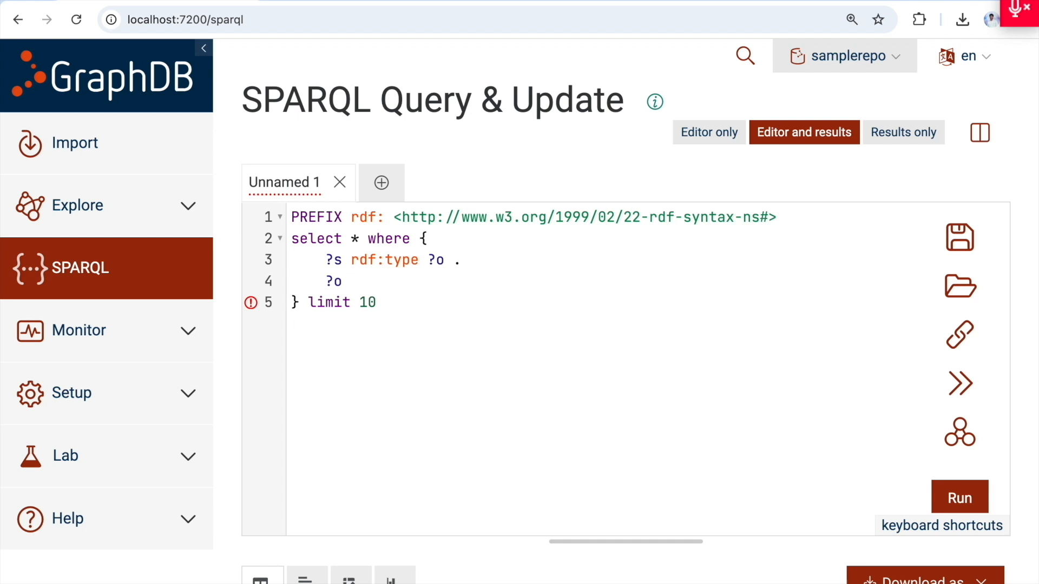
type("rdf:typ")
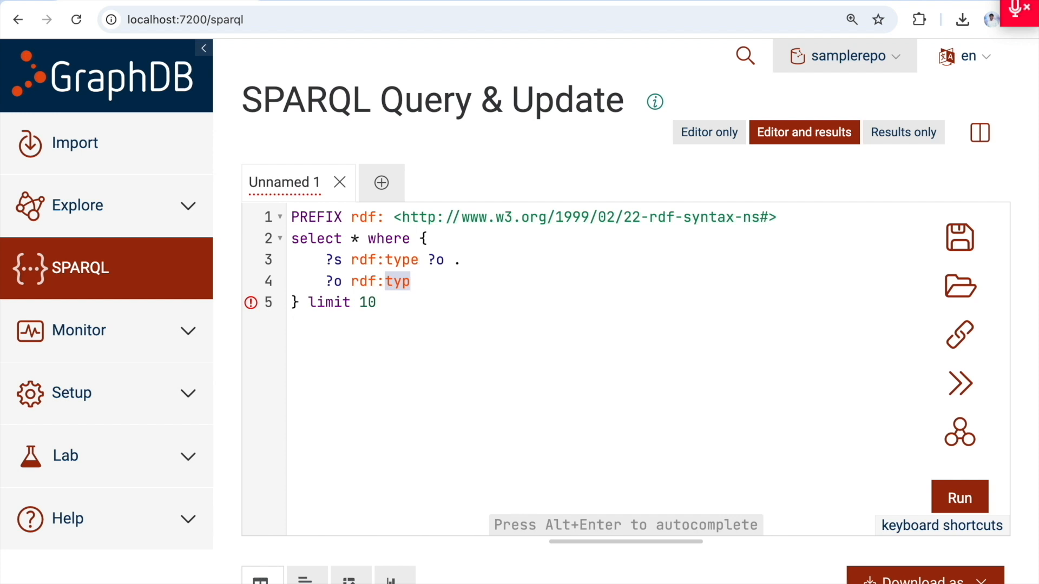
type("e owl:class/.")
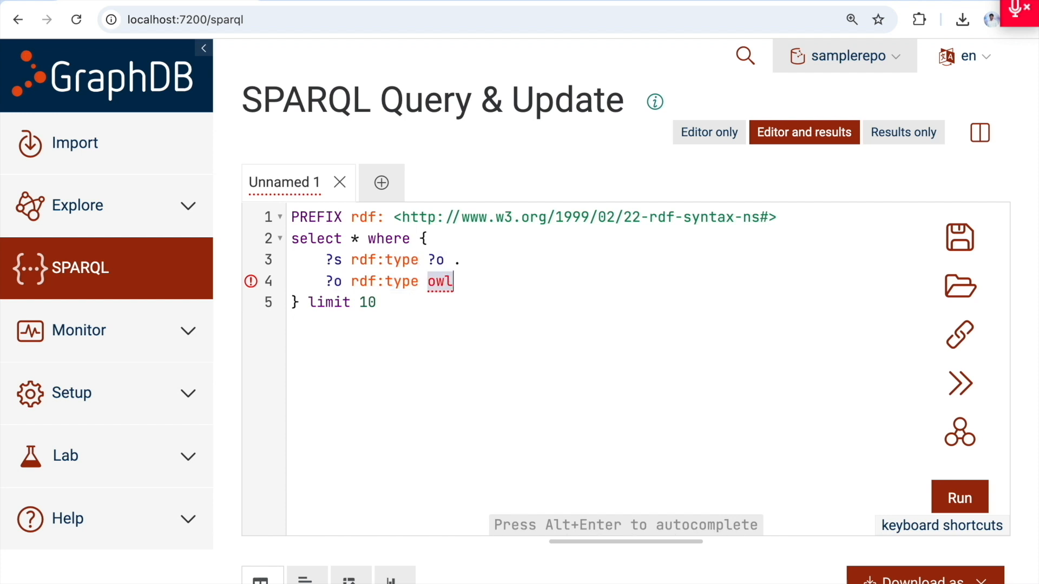
key("BackSpace")
key("BackSpace")
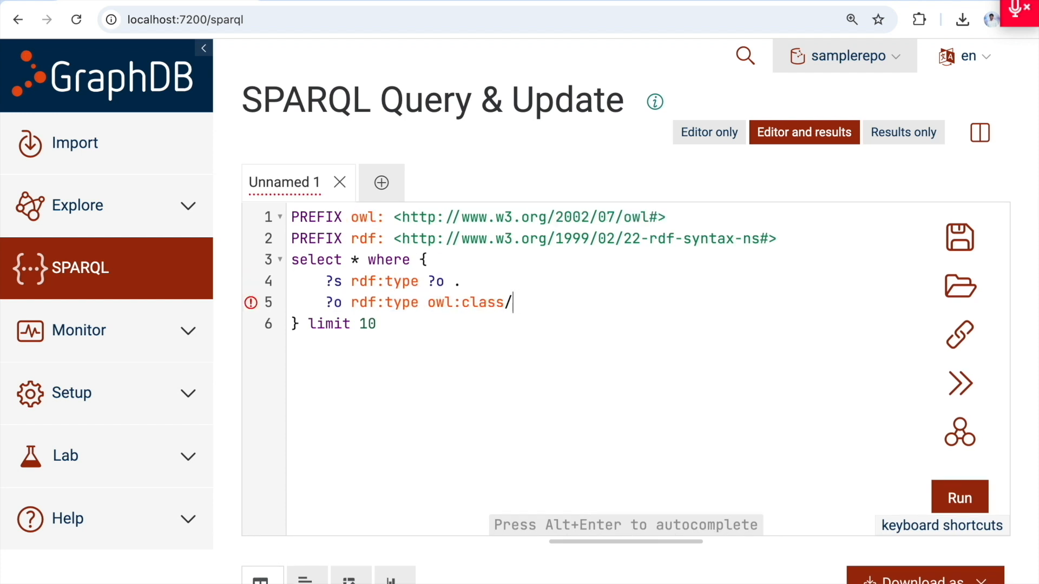
type(".")
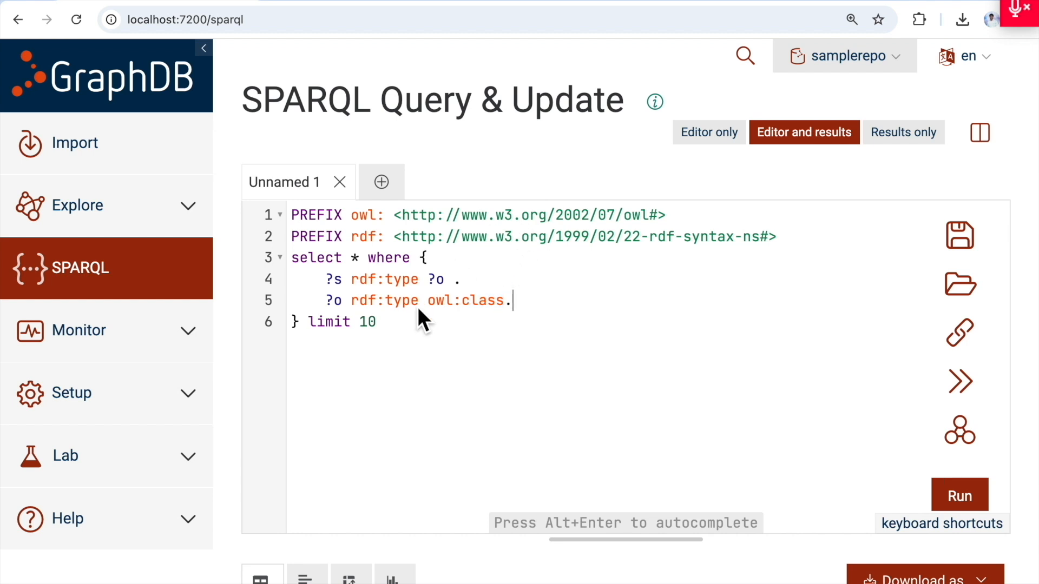
- Correct the second pattern's object to owl:Class, run the query, and check the returned individual and class pairs
left_click(463, 299)
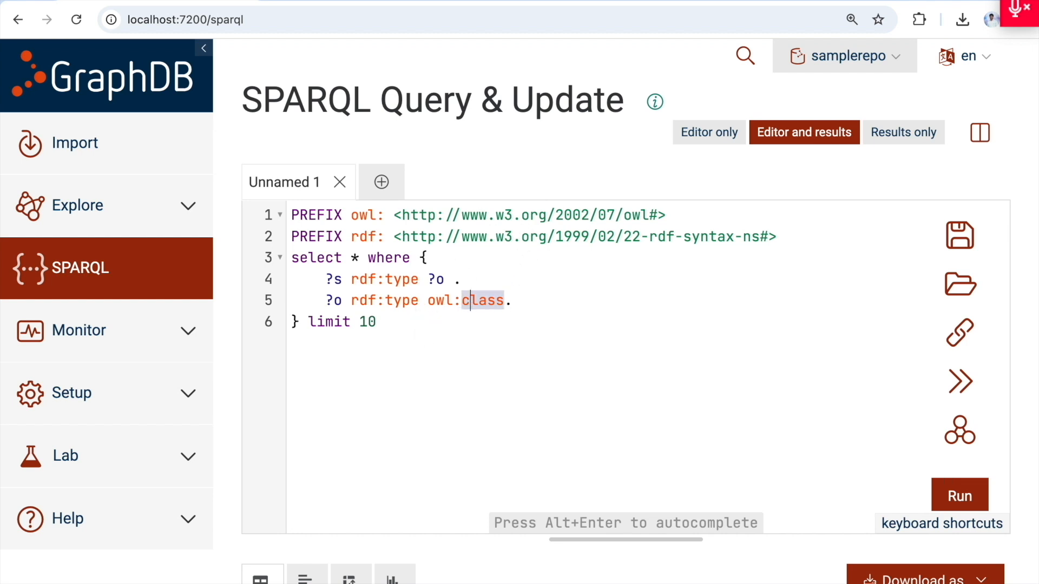
key("BackSpace")
type("C")
left_click(957, 495)
scroll(727, 479, "down", 5)
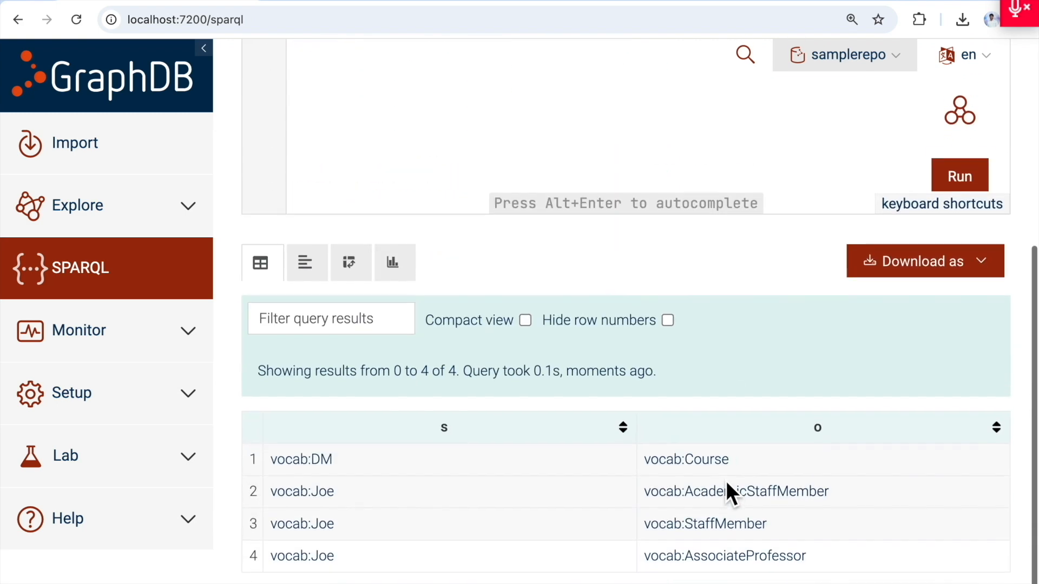
left_click_drag(347, 466, 269, 459)
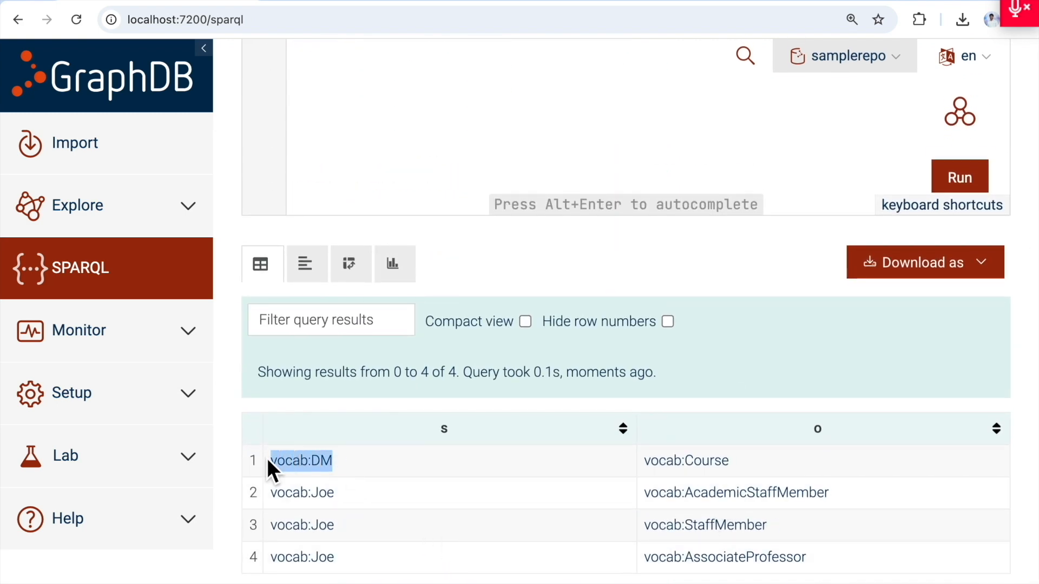
left_click_drag(730, 463, 674, 468)
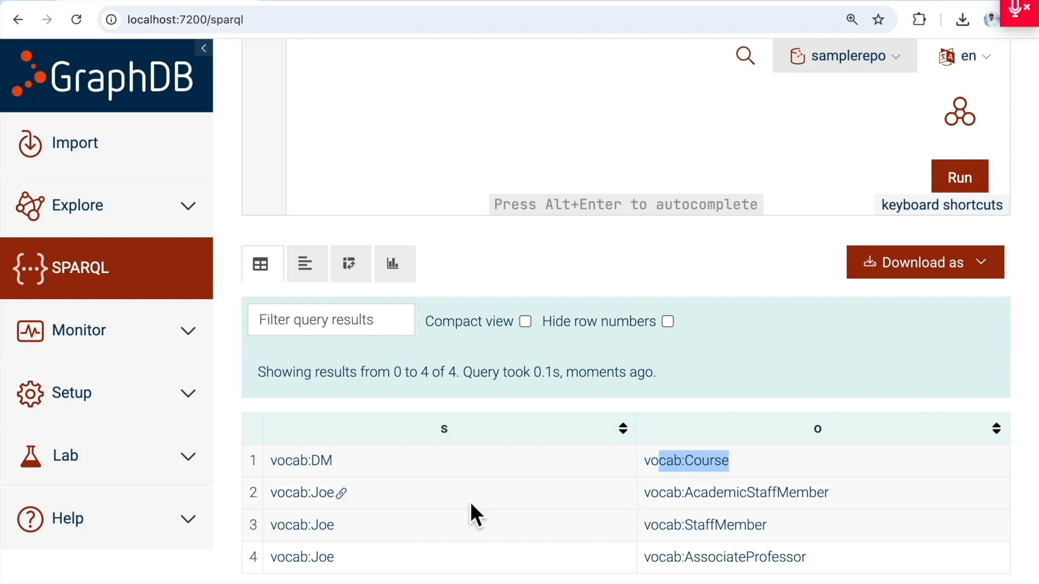
- Review the two triple patterns in the query, ?s rdf:type ?o and ?o rdf:type owl:Class
scroll(469, 509, "up", 5)
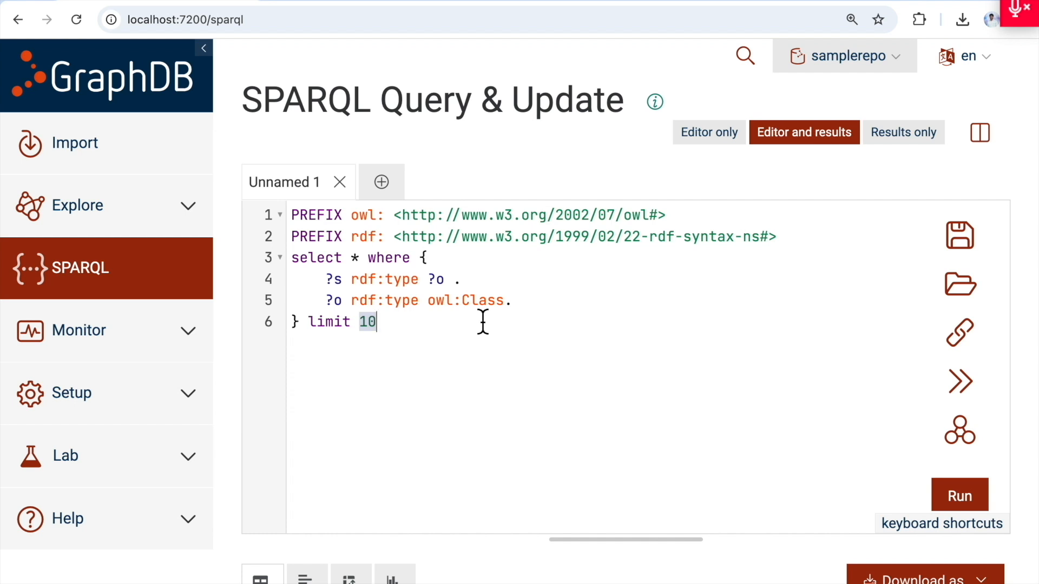
left_click_drag(452, 279, 331, 290)
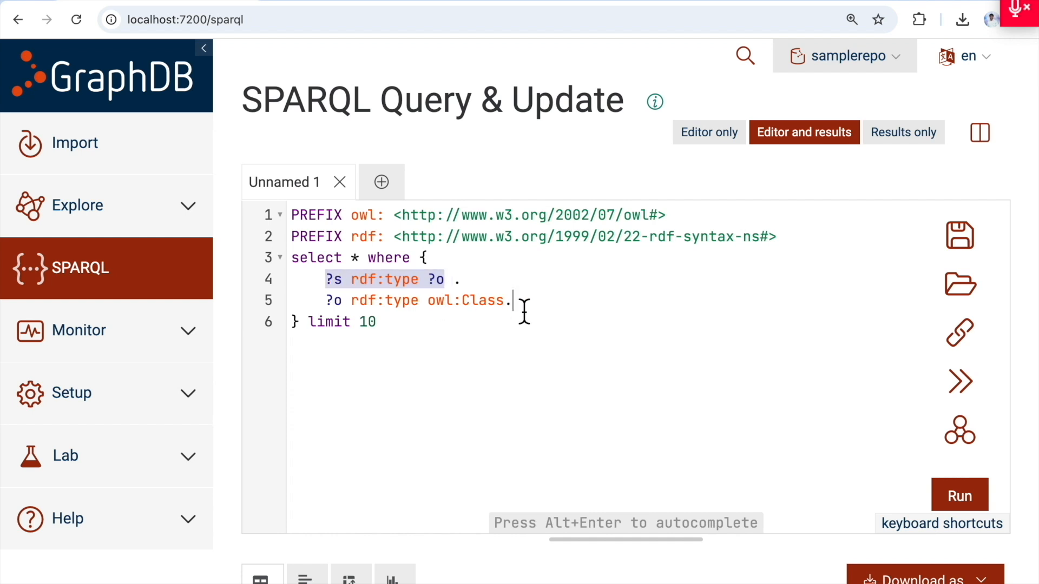
left_click_drag(525, 309, 299, 306)
left_click(405, 332)
left_click_drag(405, 331, 250, 196)
left_click(528, 349)
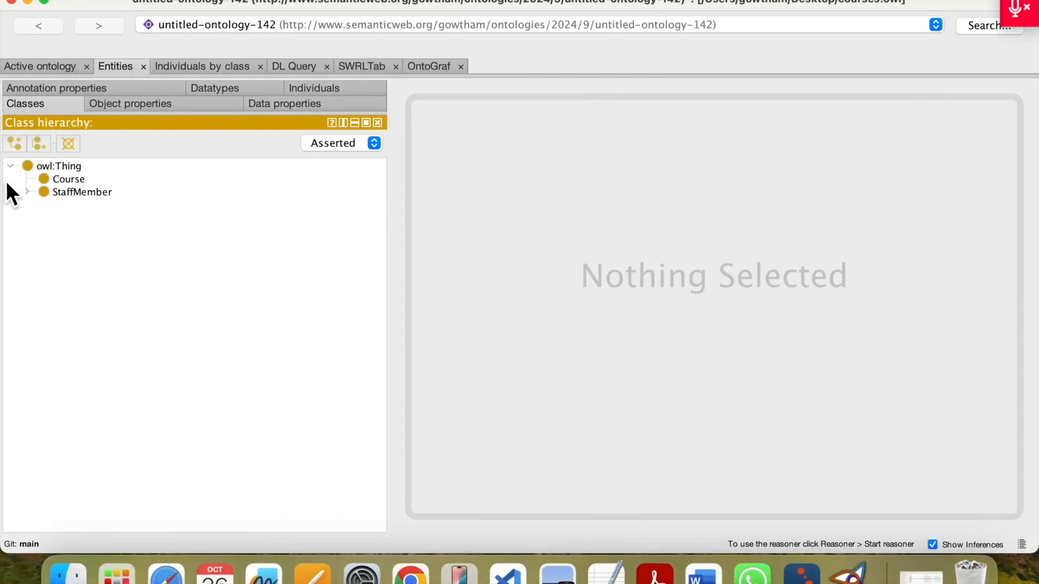
- In Protégé, select the Course class and copy its IRI
left_click(93, 182)
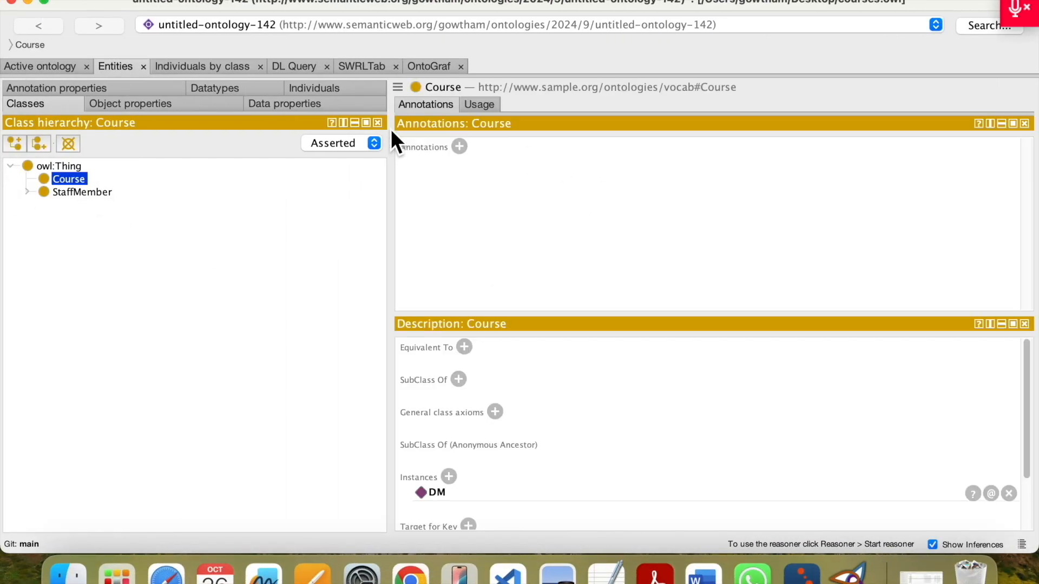
left_click(399, 87)
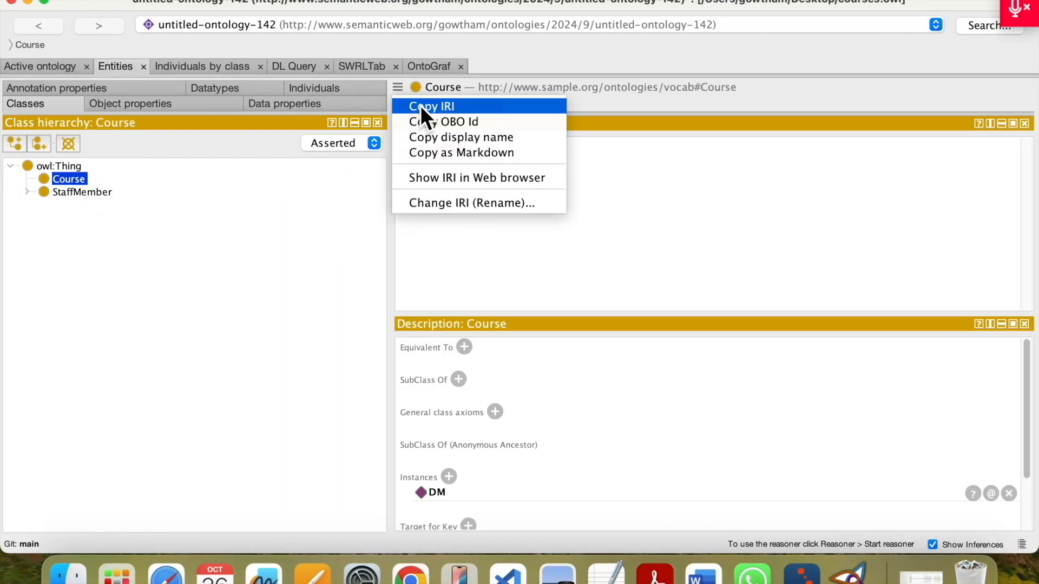
left_click(420, 106)
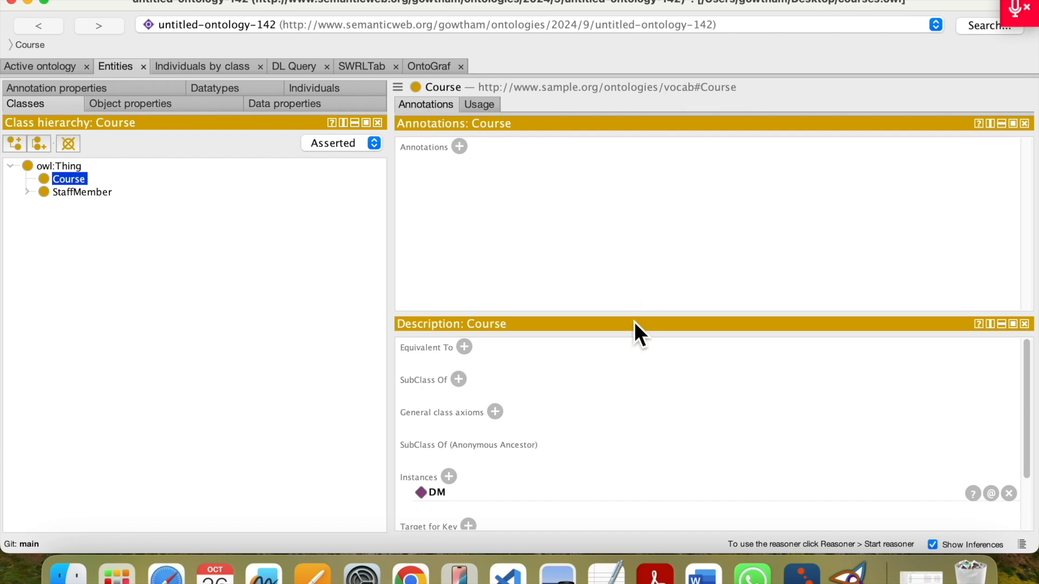
key("ctrl+Right")
left_click_drag(505, 303, 331, 290)
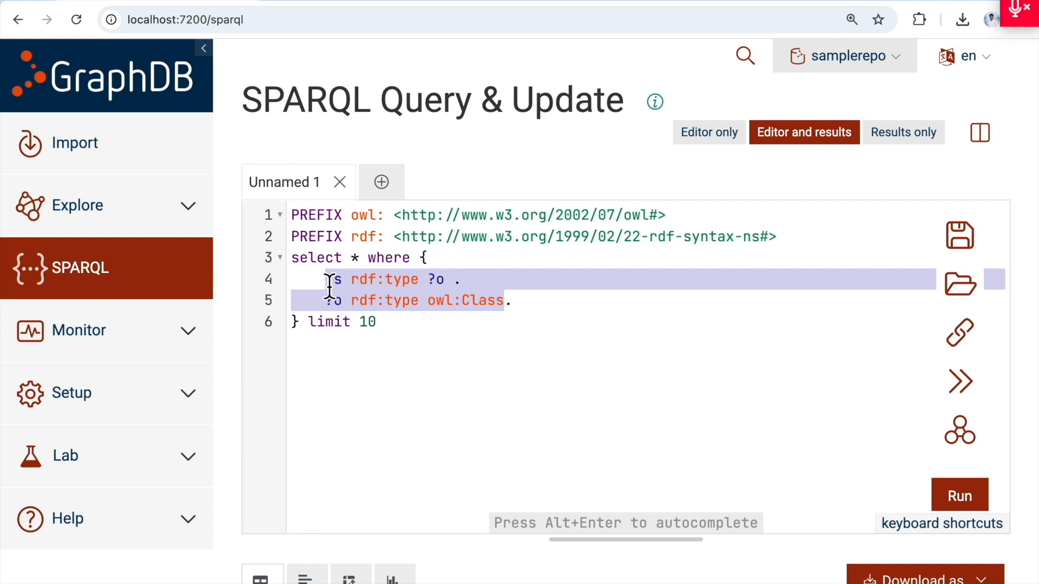
type("<.")
key("ctrl+v")
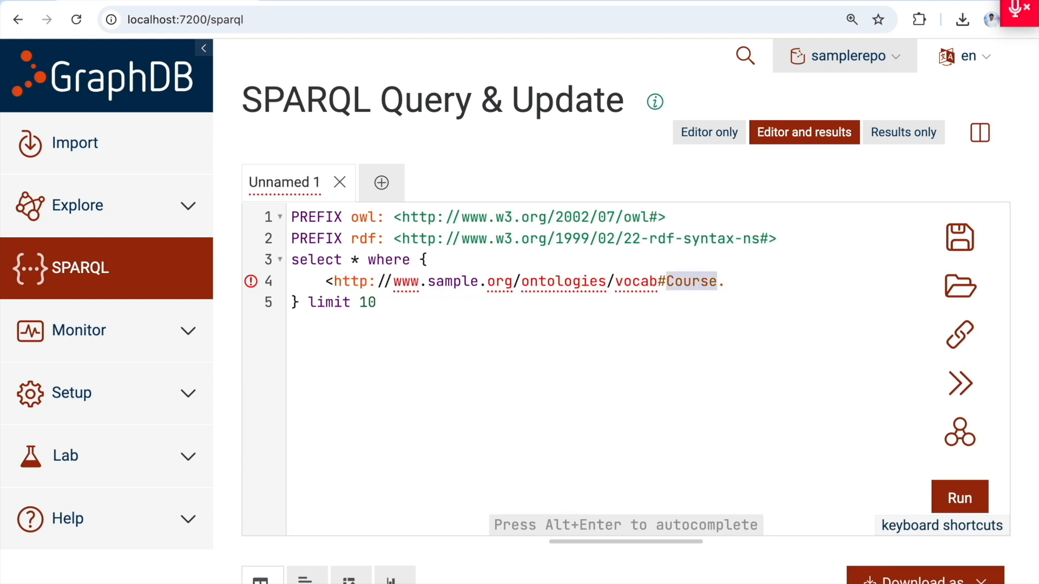
type(">")
type(" ?a ")
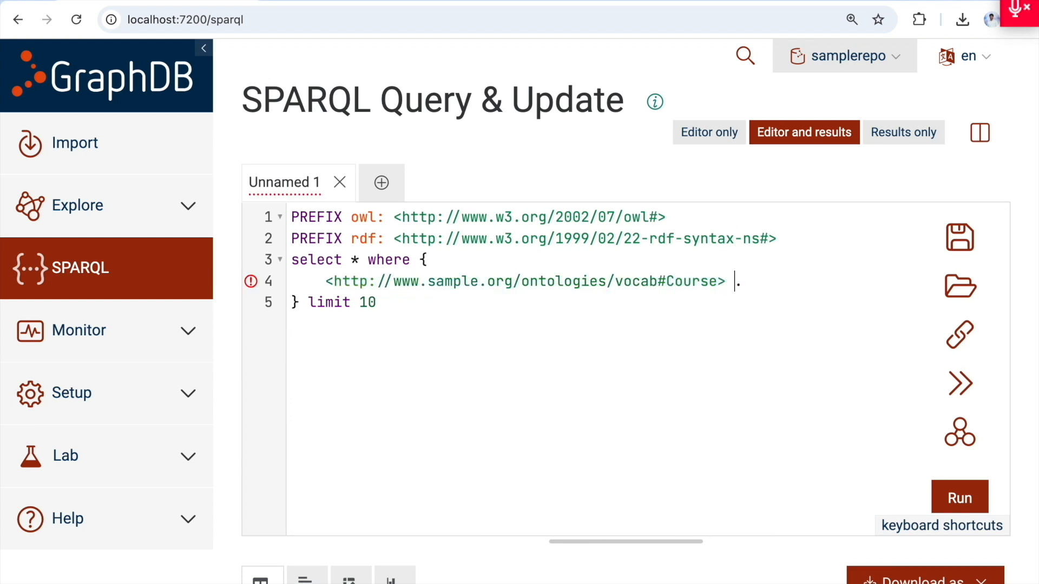
type("?")
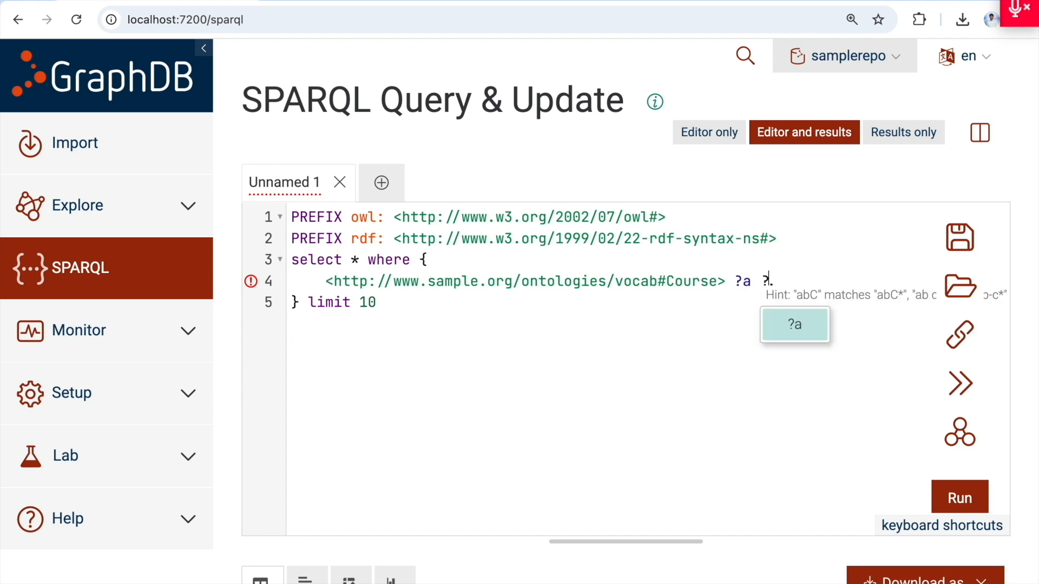
type("b")
- Run the Course query and display its results table with the a and b columns
double_click(368, 300)
left_click(981, 501)
scroll(817, 483, "down", 1)
scroll(817, 483, "down", 4)
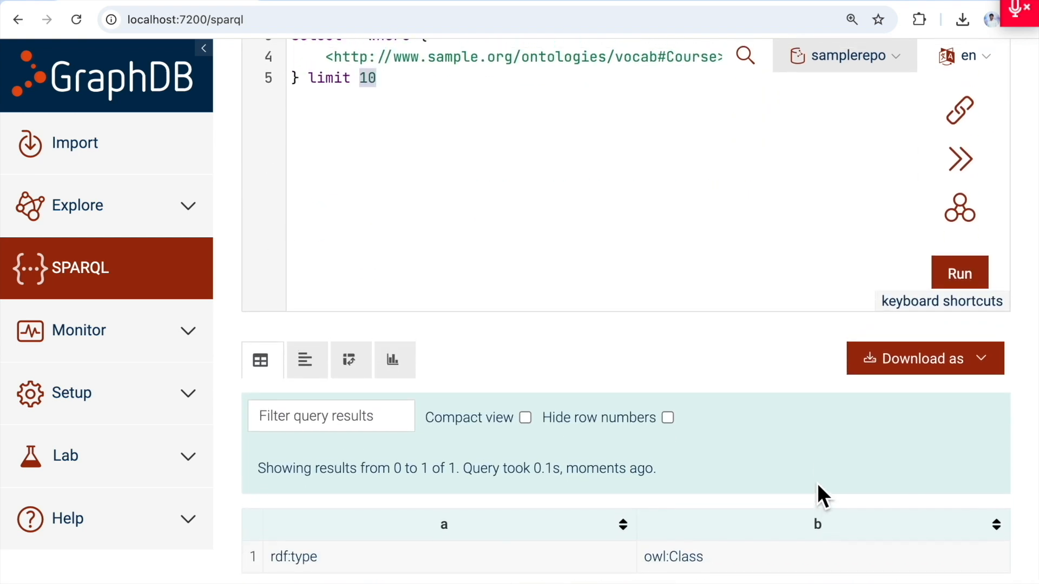
- Remove the ?a ?b variables after the Course IRI in the triple pattern, keeping the closing period
left_click_drag(202, 558, 275, 569)
scroll(715, 250, "up", 2)
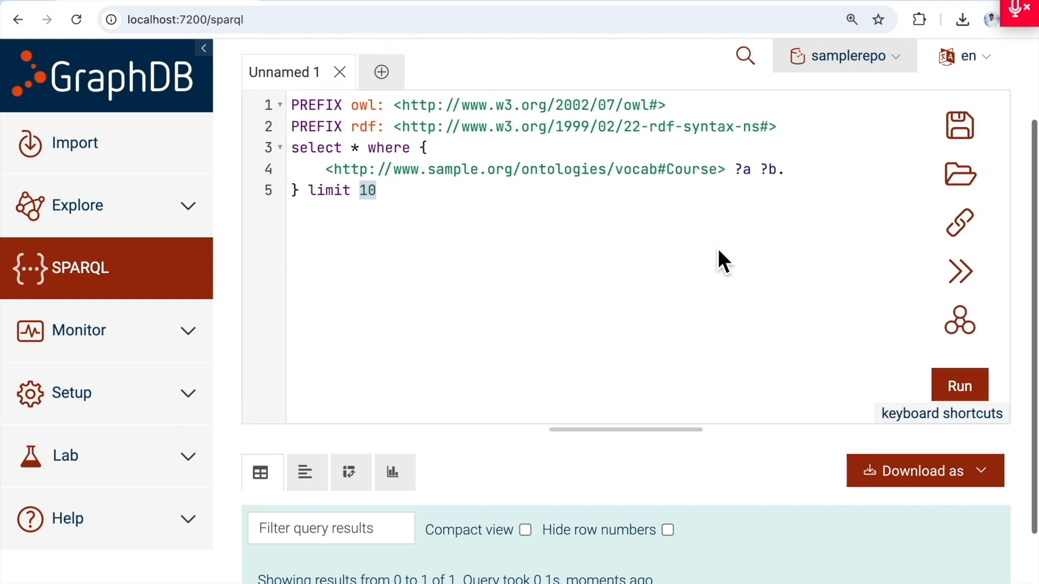
left_click_drag(799, 171, 329, 169)
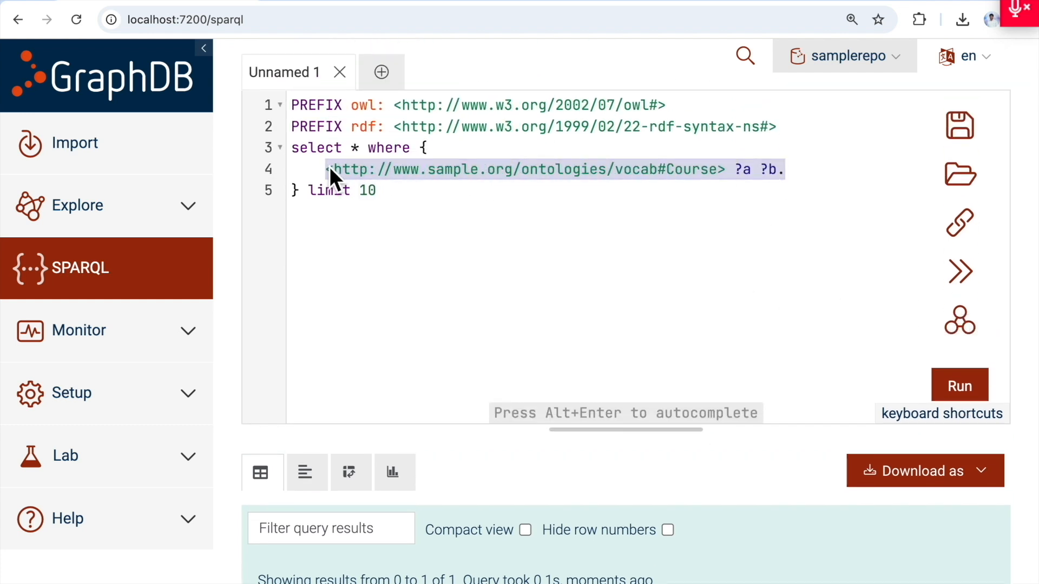
left_click(441, 212)
left_click(785, 172)
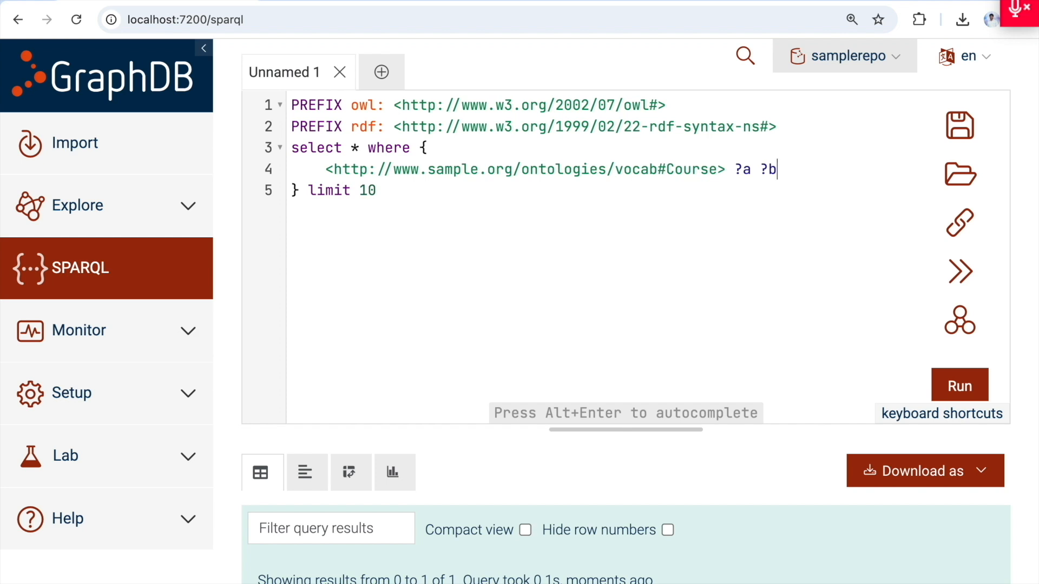
key("BackSpace")
key("BackSpace")
key("BackSpace")
key("BackSpace")
key("BackSpace")
key("BackSpace")
key("BackSpace")
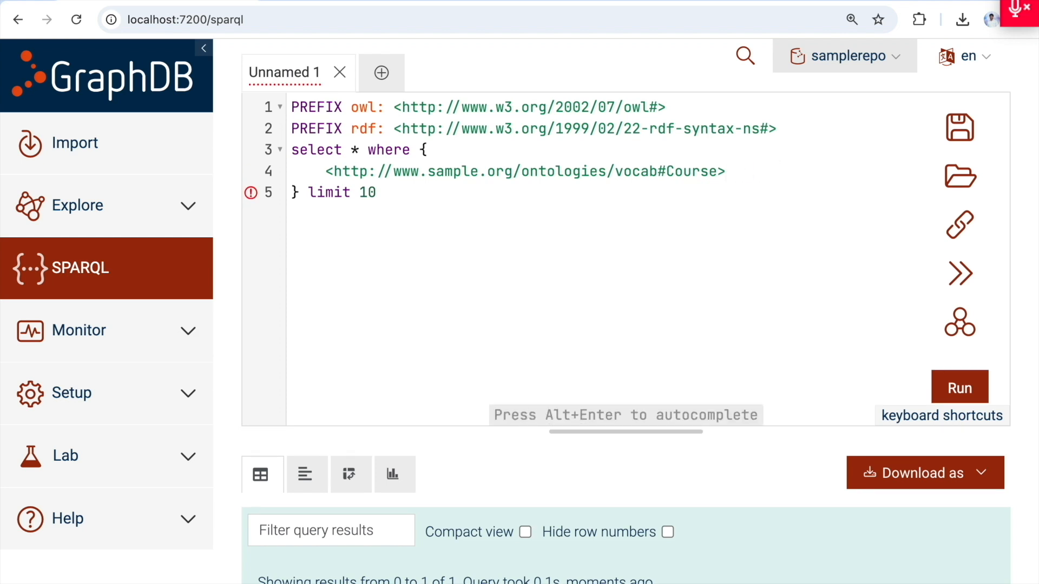
type(".")
left_click(319, 172)
type("?a ")
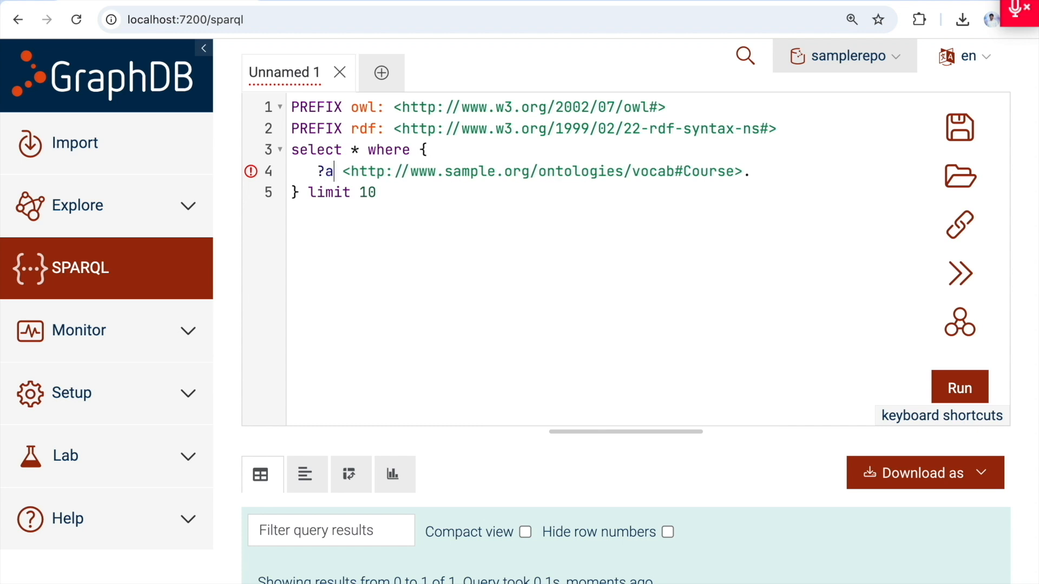
type("?b")
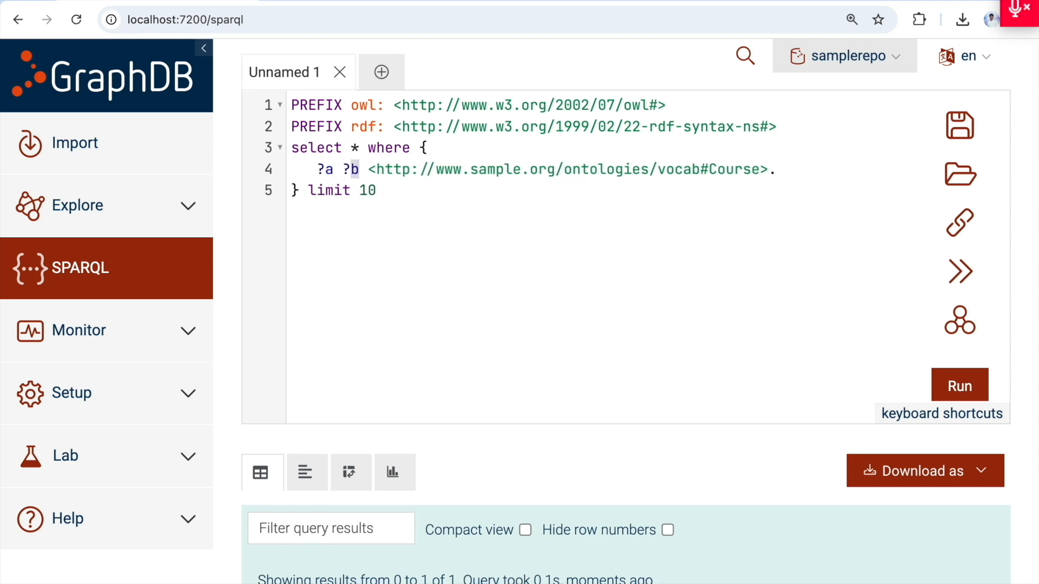
- Run the query with Course as the object and review the returned a and b rows
left_click(960, 390)
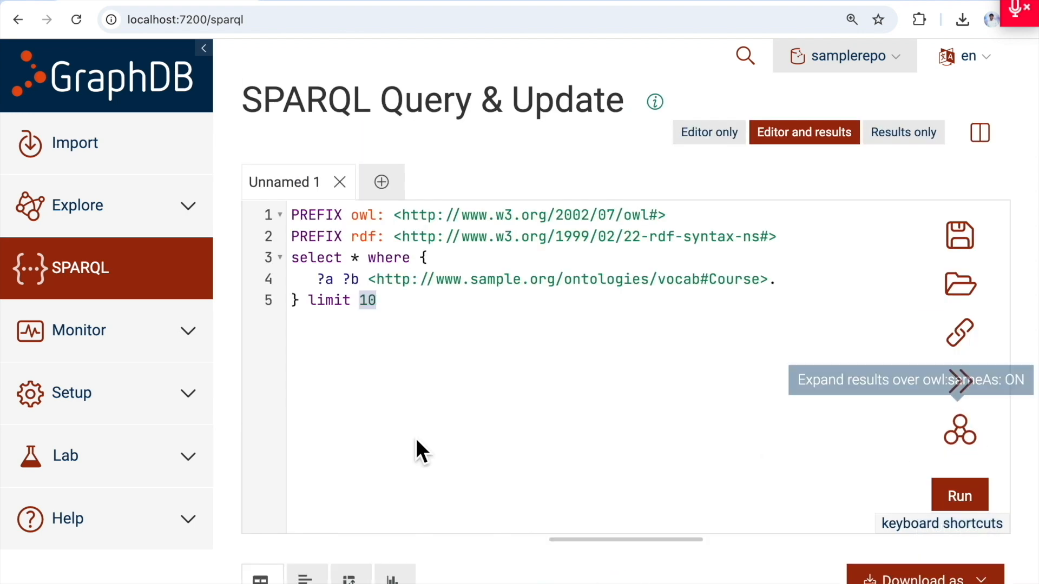
left_click_drag(319, 280, 846, 285)
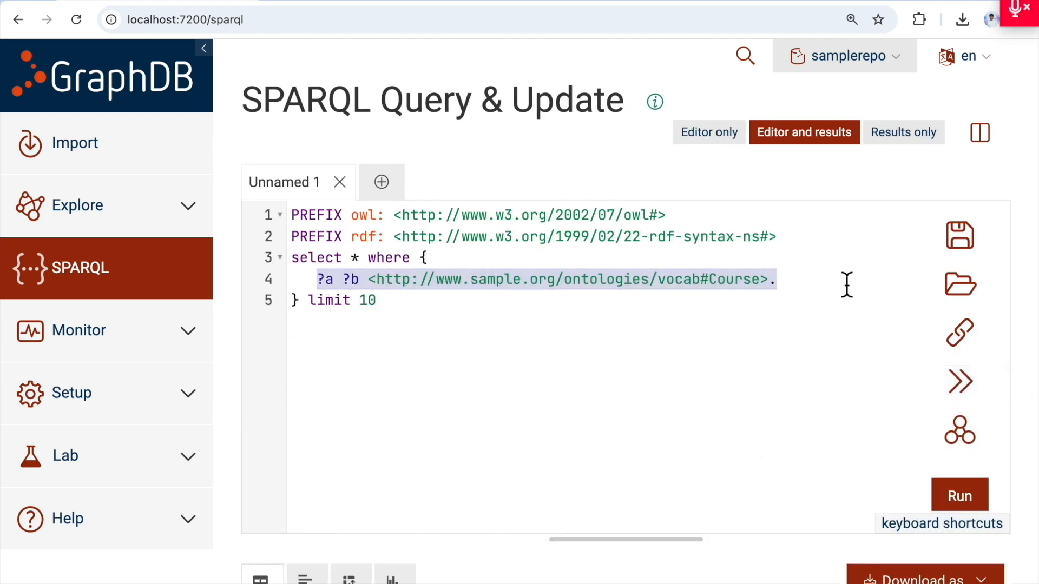
scroll(664, 424, "down", 5)
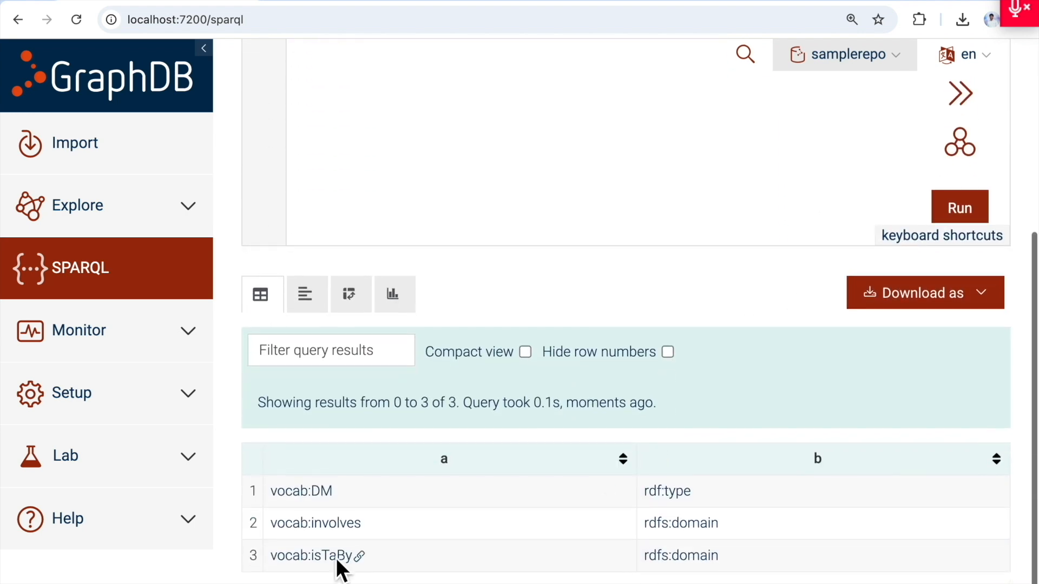
left_click_drag(277, 508, 880, 517)
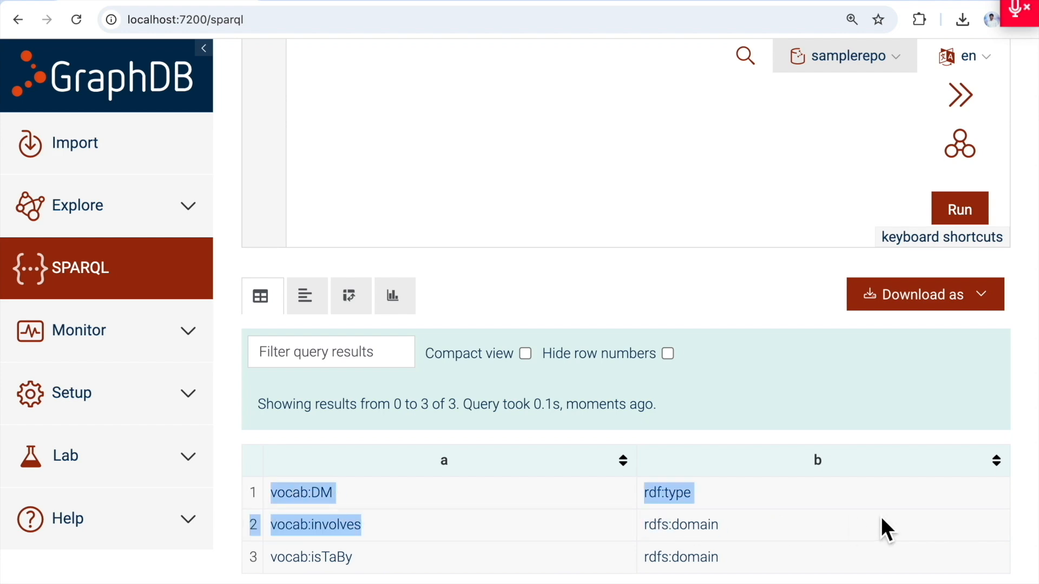
left_click_drag(879, 536, 877, 558)
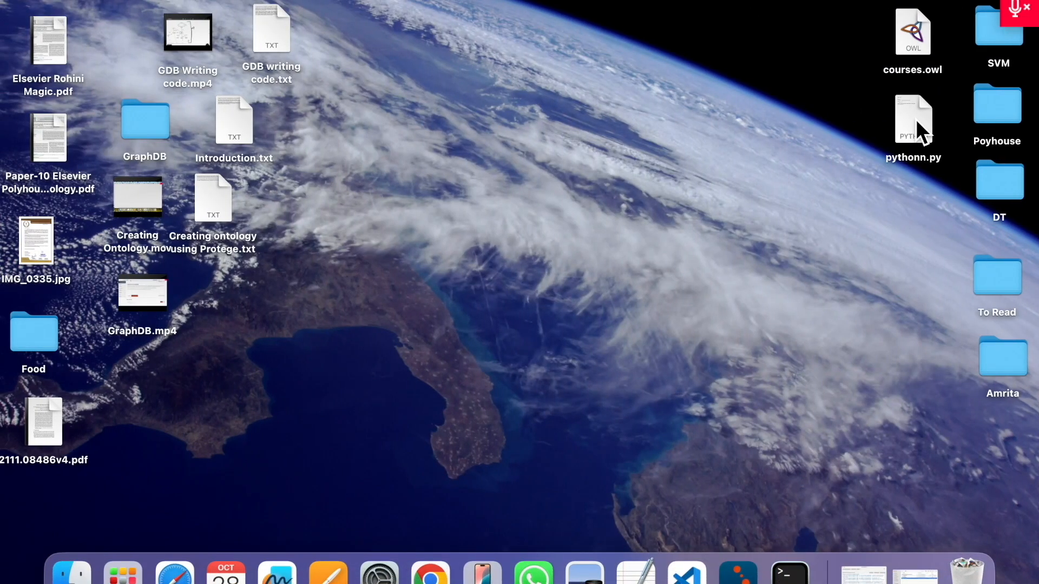
- Open pythonn.py from the desktop in Visual Studio Code, full screen, and dismiss the update notification
right_click(916, 120)
mouse_move(822, 152)
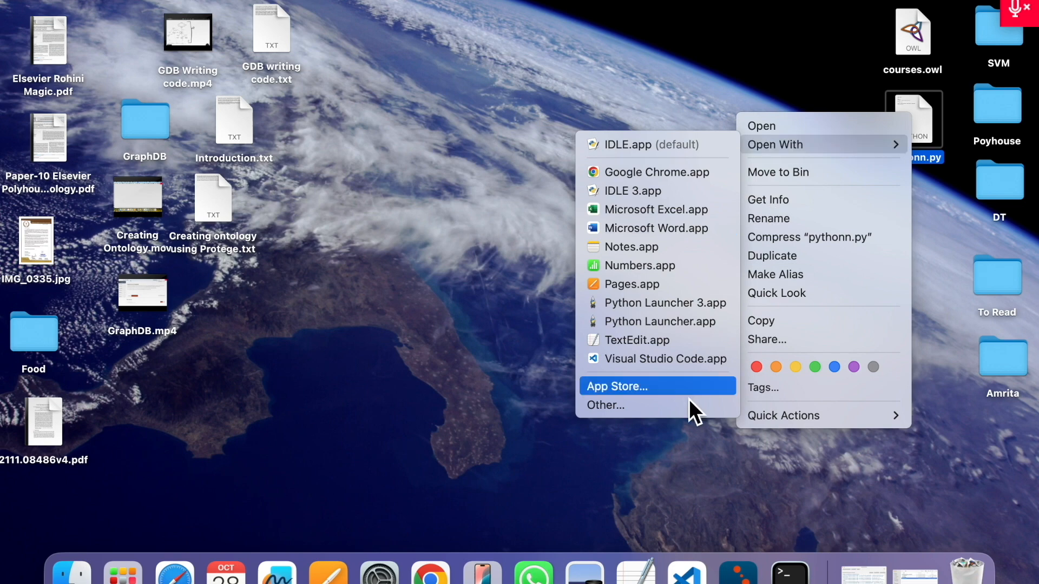
left_click(706, 364)
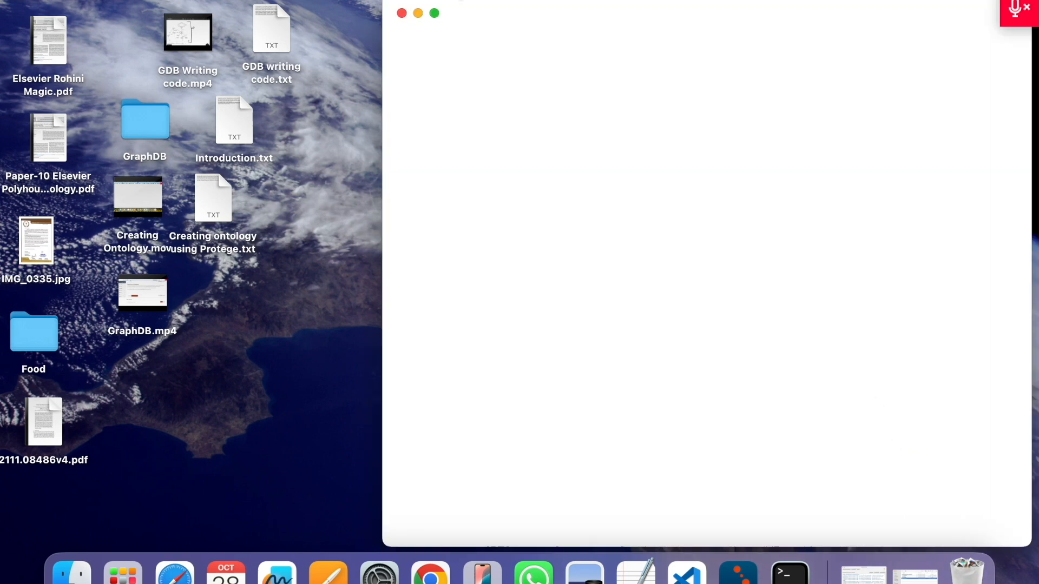
left_click(436, 14)
left_click(453, 319)
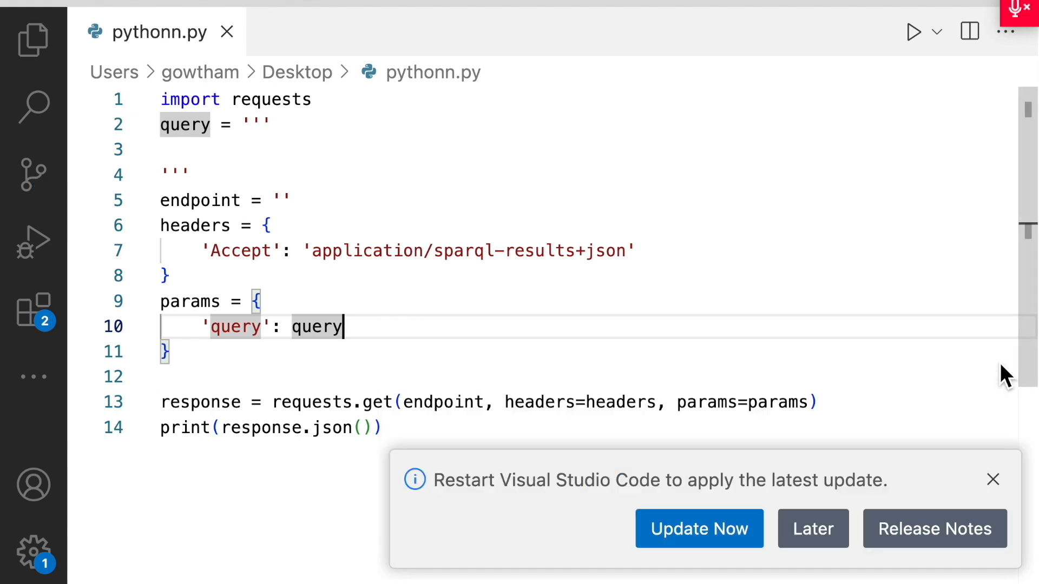
left_click(589, 309)
left_click(993, 480)
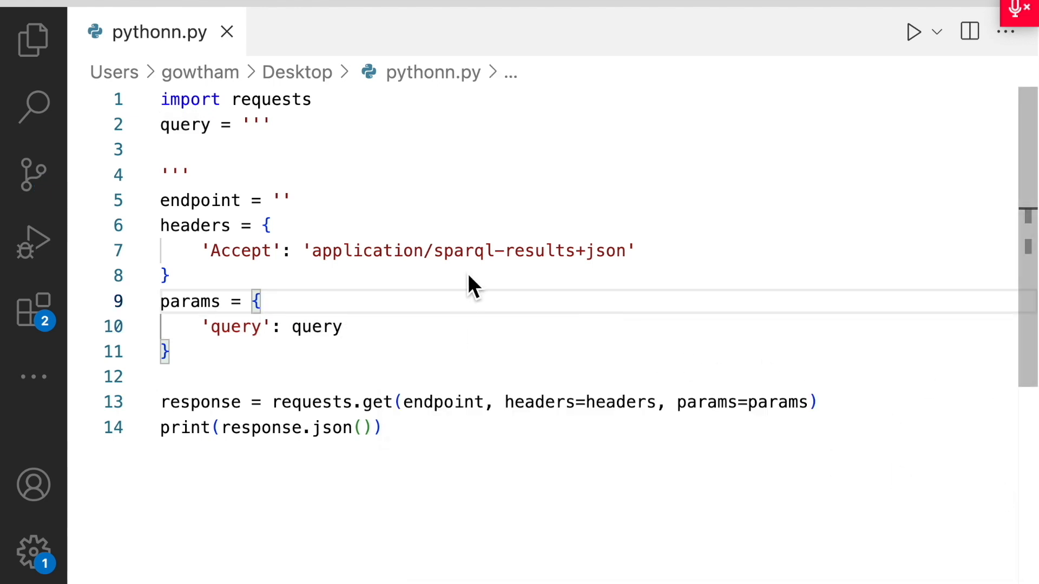
left_click(471, 276)
- Copy the whole SPARQL query from GraphDB into the empty query string of pythonn.py and save the file
key("ctrl+Right")
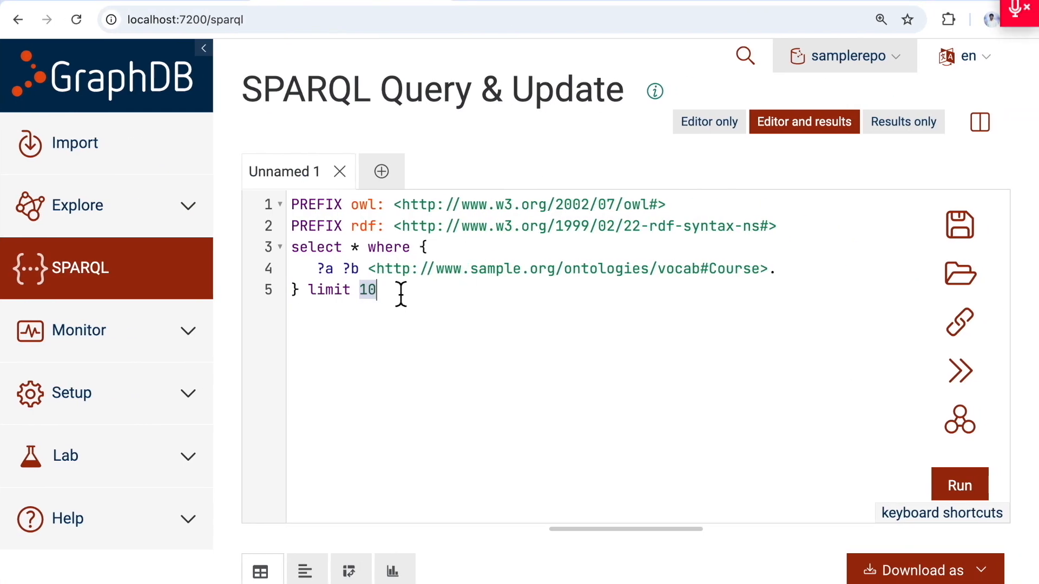
key("ctrl+a")
key("ctrl+c")
key("ctrl+Left")
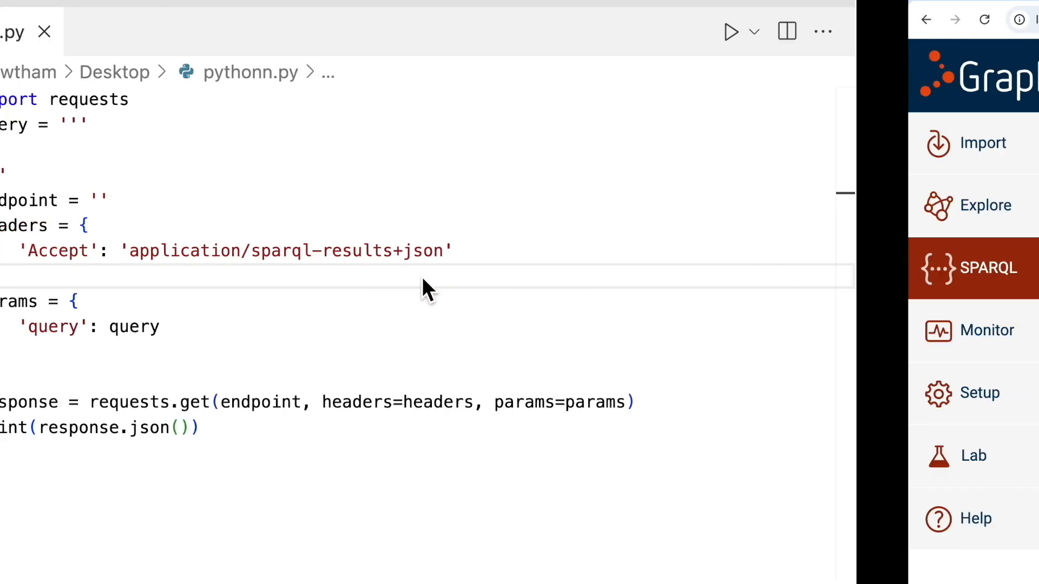
left_click(219, 157)
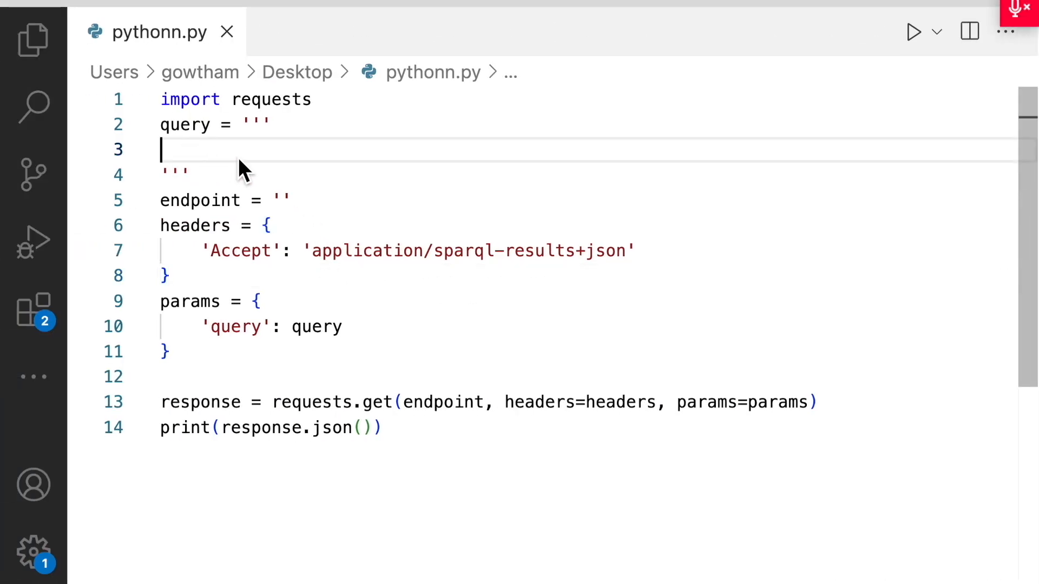
key("ctrl+v")
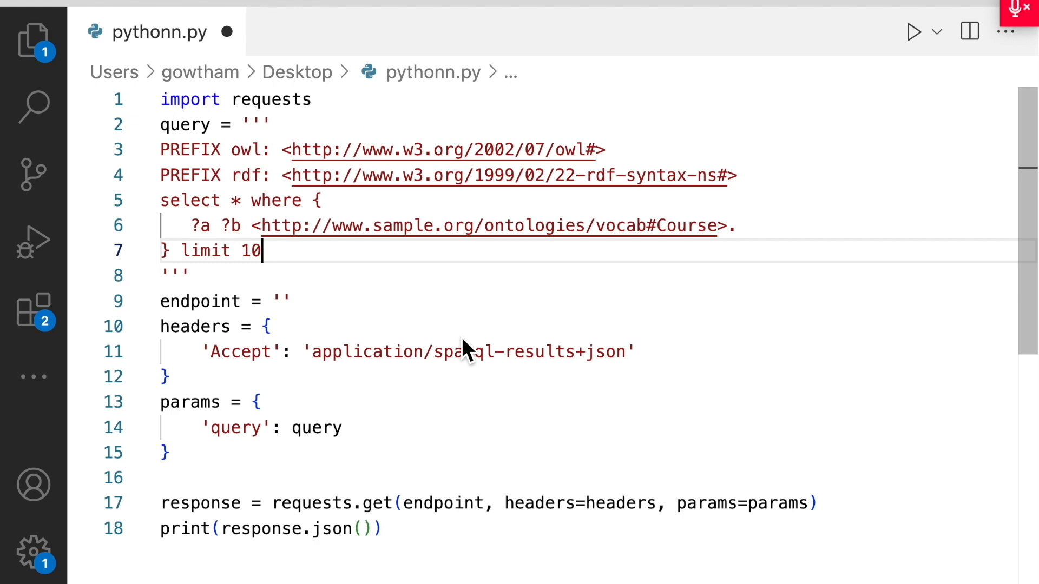
key("super+s")
- In GraphDB, open the repositories list under Setup and copy the samplerepo repository URL
key("ctrl+Right")
left_click(556, 441)
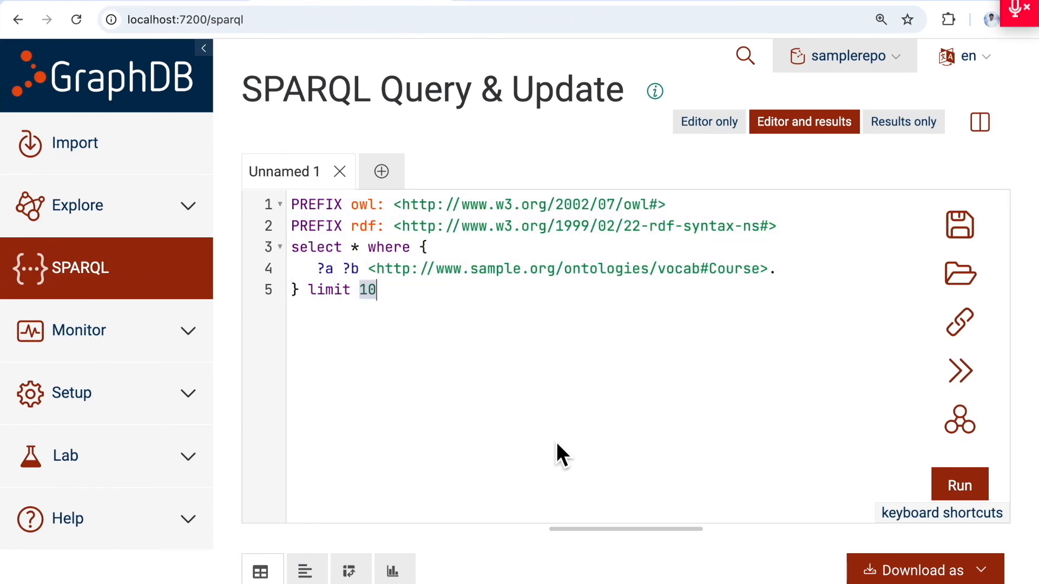
scroll(296, 449, "down", 2)
scroll(217, 446, "down", 1)
left_click(204, 419)
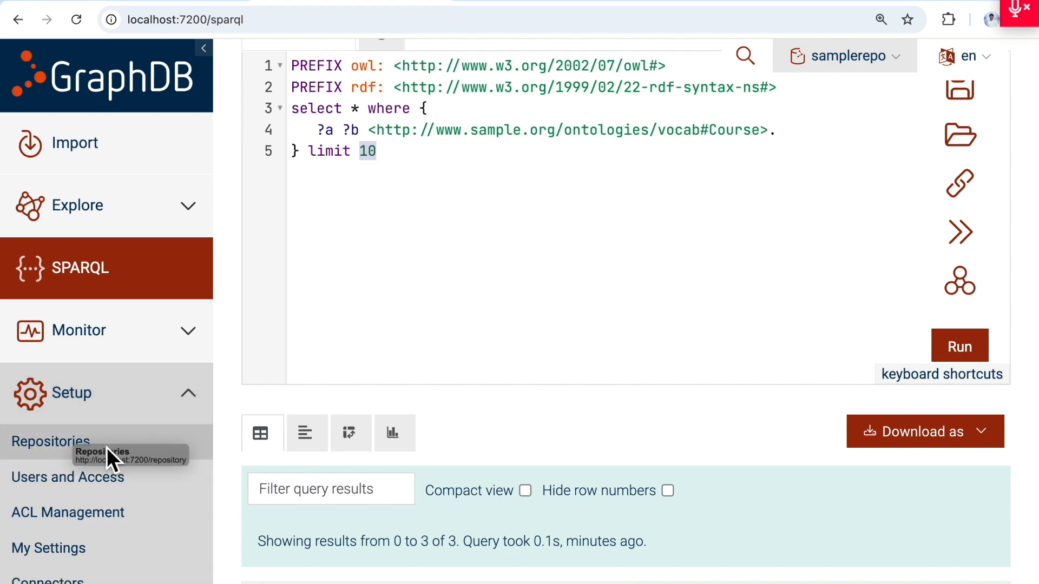
left_click(34, 445)
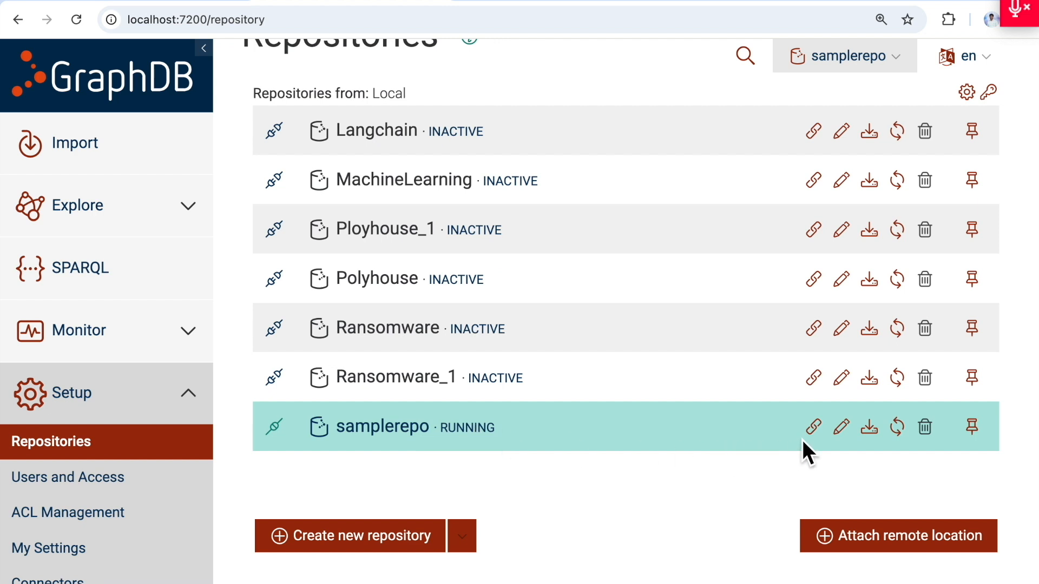
left_click(813, 427)
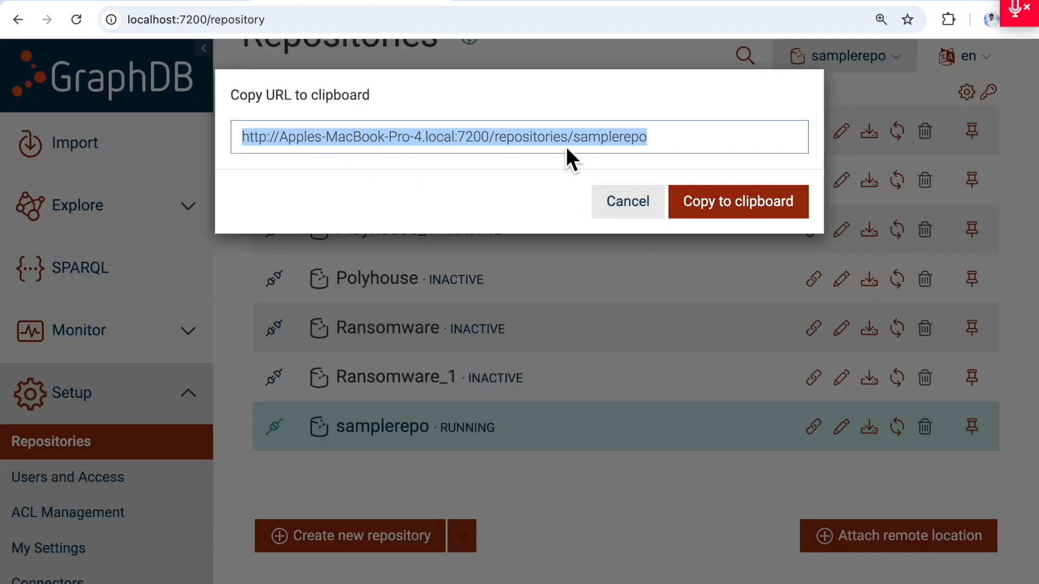
left_click(724, 211)
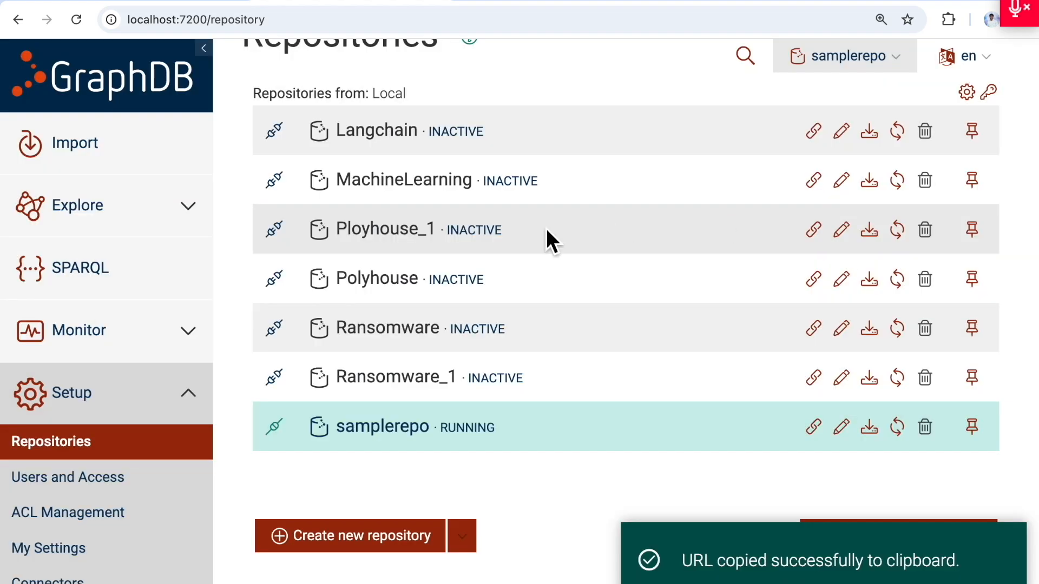
key("ctrl+Left")
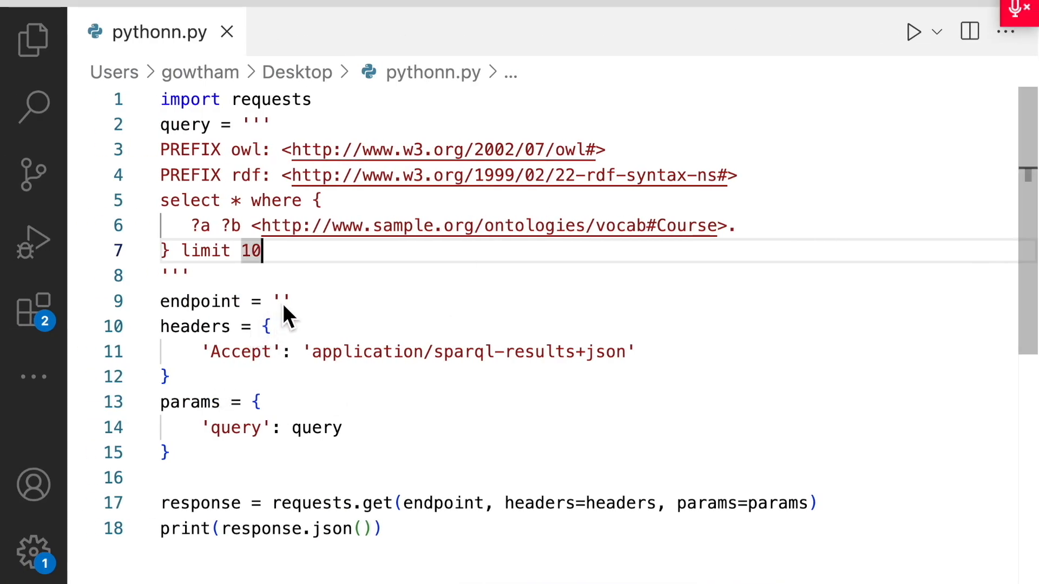
left_click(282, 303)
key("ctrl+v")
key("ctrl+s")
- Review the script's query, endpoint, Accept header, params, requests.get call and print statement
left_click(201, 150)
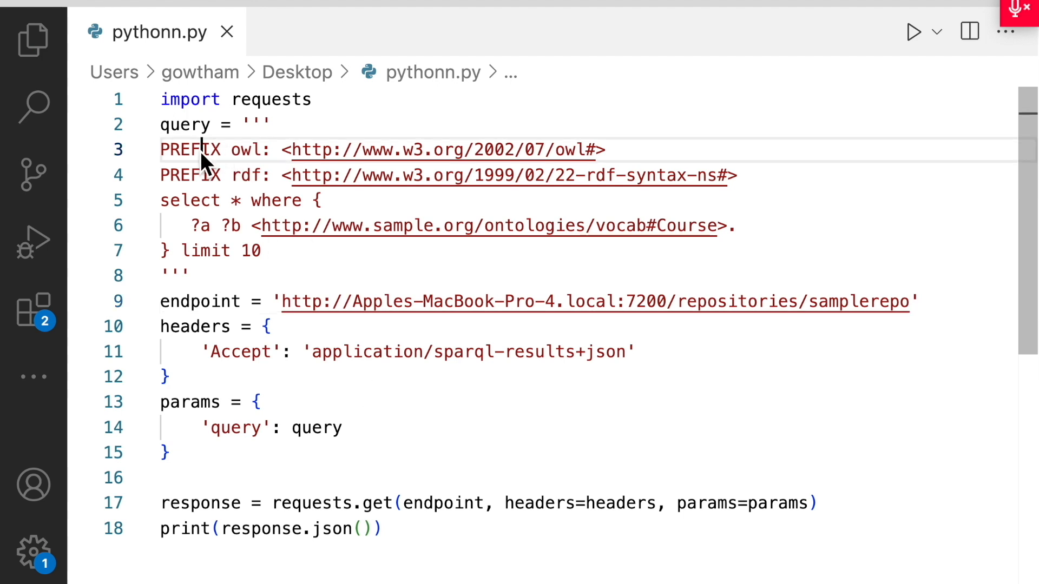
left_click_drag(191, 151, 306, 268)
left_click(306, 302)
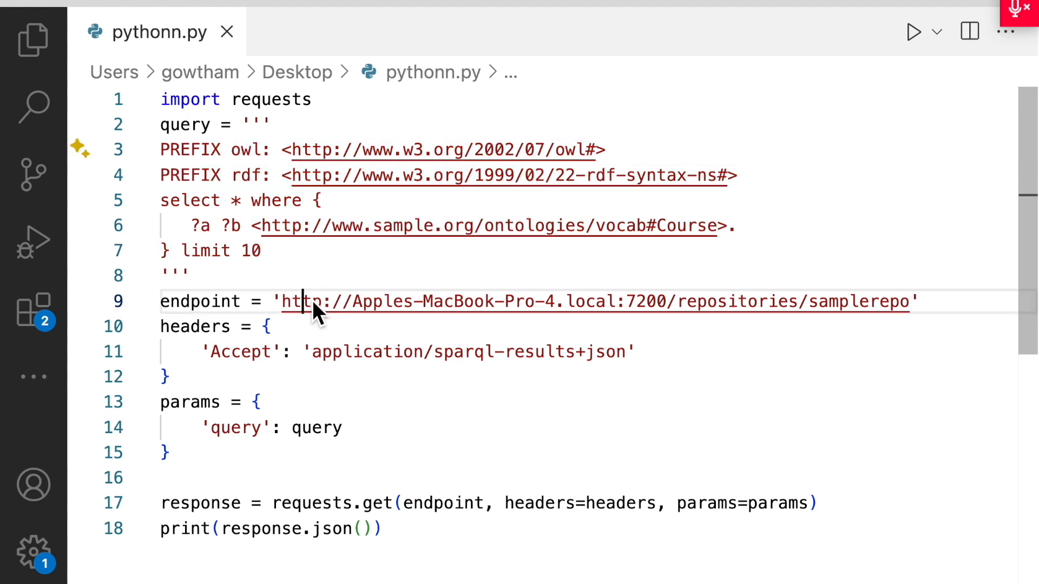
left_click_drag(282, 301, 655, 304)
left_click_drag(231, 381, 209, 357)
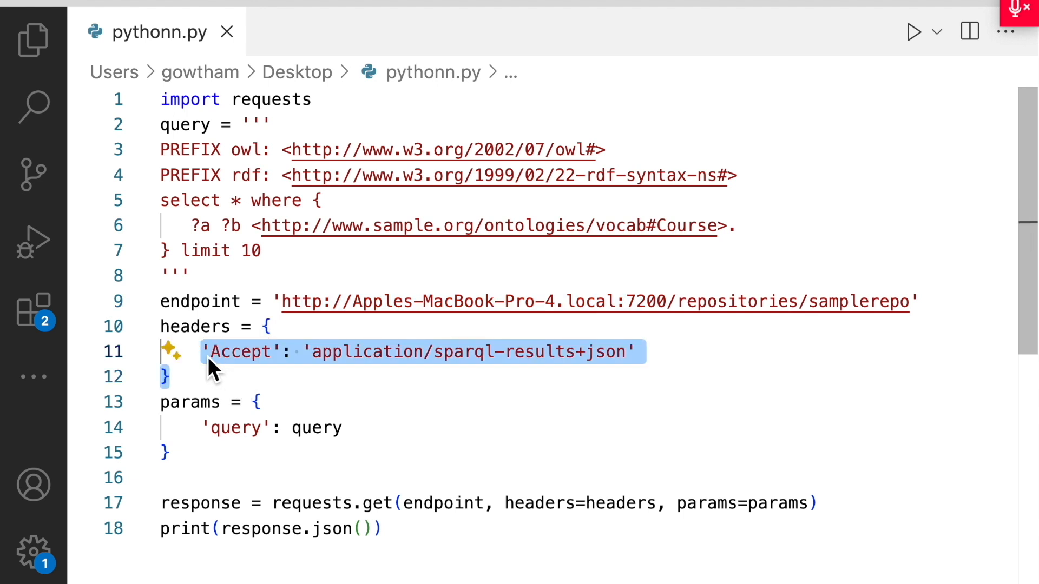
left_click_drag(322, 430, 212, 427)
left_click_drag(818, 504, 131, 505)
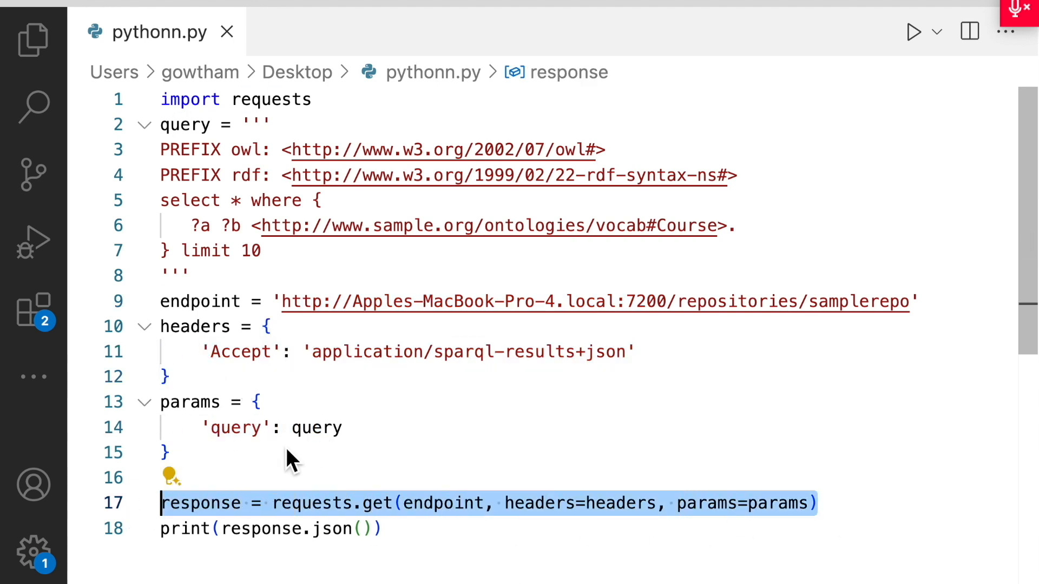
left_click_drag(381, 536, 31, 437)
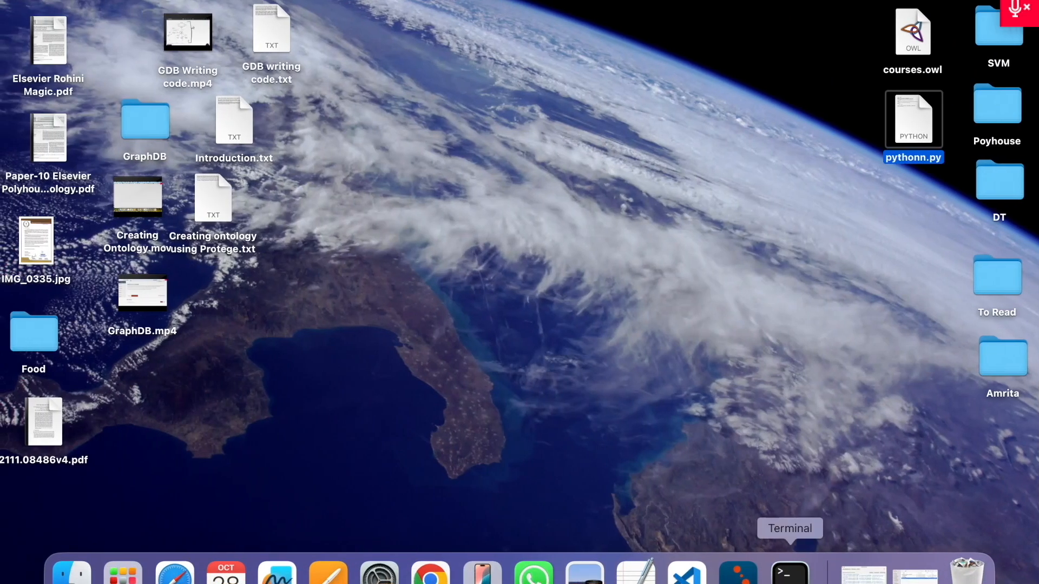
- Open Terminal, enlarge its text five steps and move the window clear of the desktop's edge
left_click(790, 575)
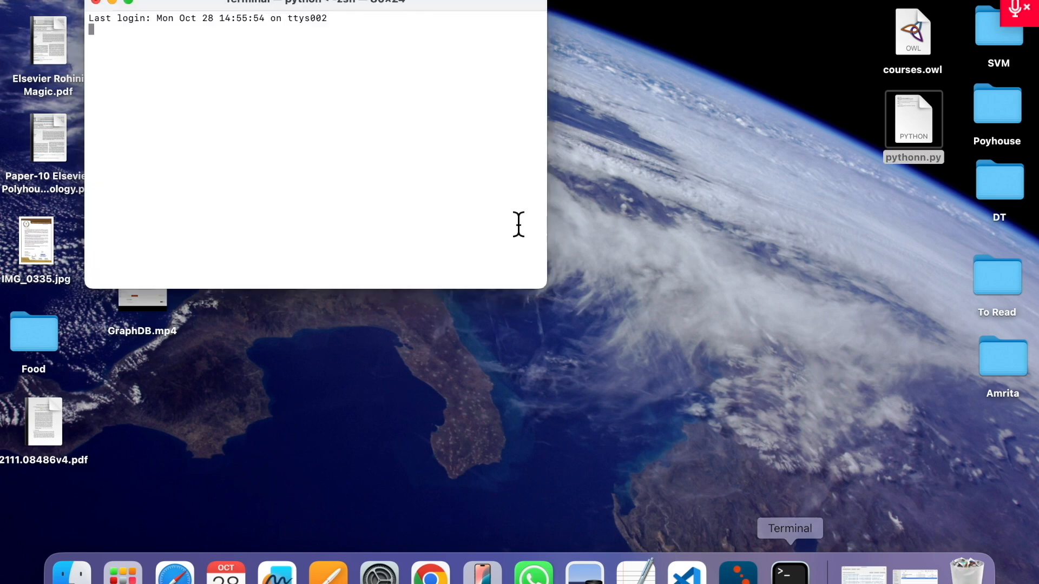
key("super+plus")
key("super+plus")
key("super+plus")
key("super+plus")
key("super+plus")
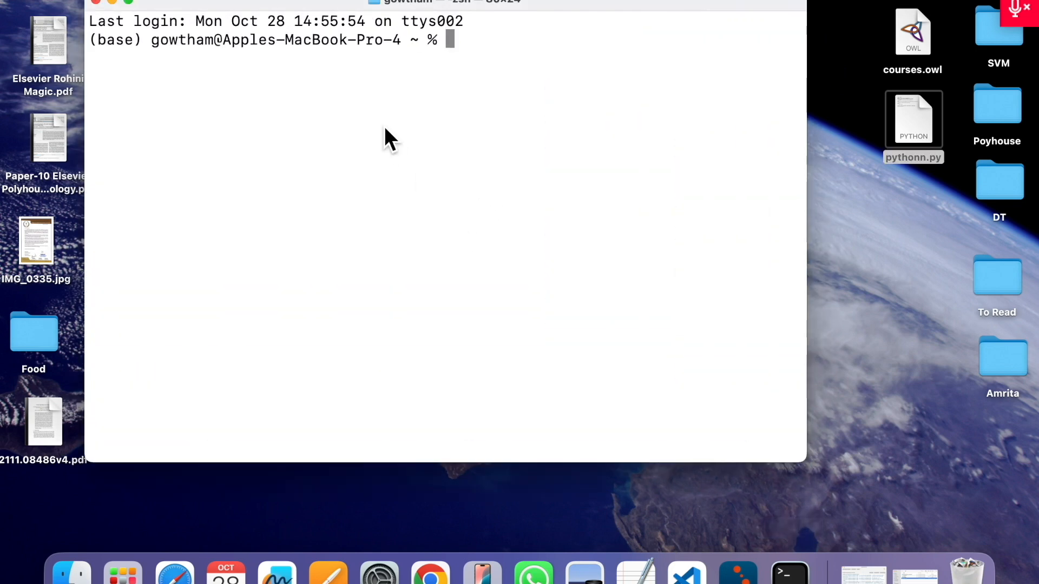
left_click_drag(557, 2, 480, 22)
- Change the working directory to Desktop with cd Desktop
type("cd DEe3")
key("BackSpace")
key("BackSpace")
key("BackSpace")
type("e")
key("Tab")
key("Return")
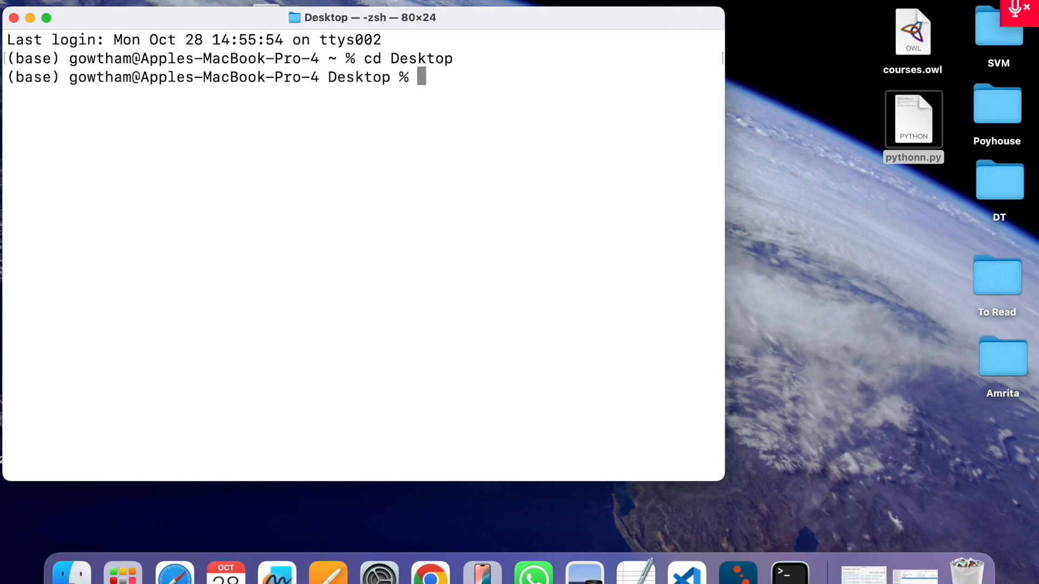
- Run the script with python3 pythonn.py
type("python")
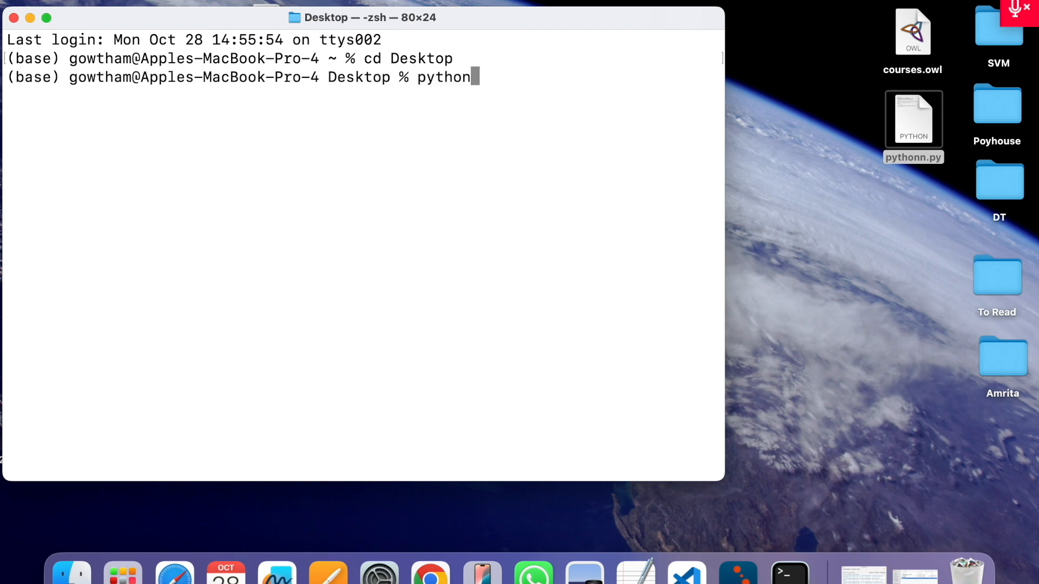
type("3 py")
key("Tab")
key("Return")
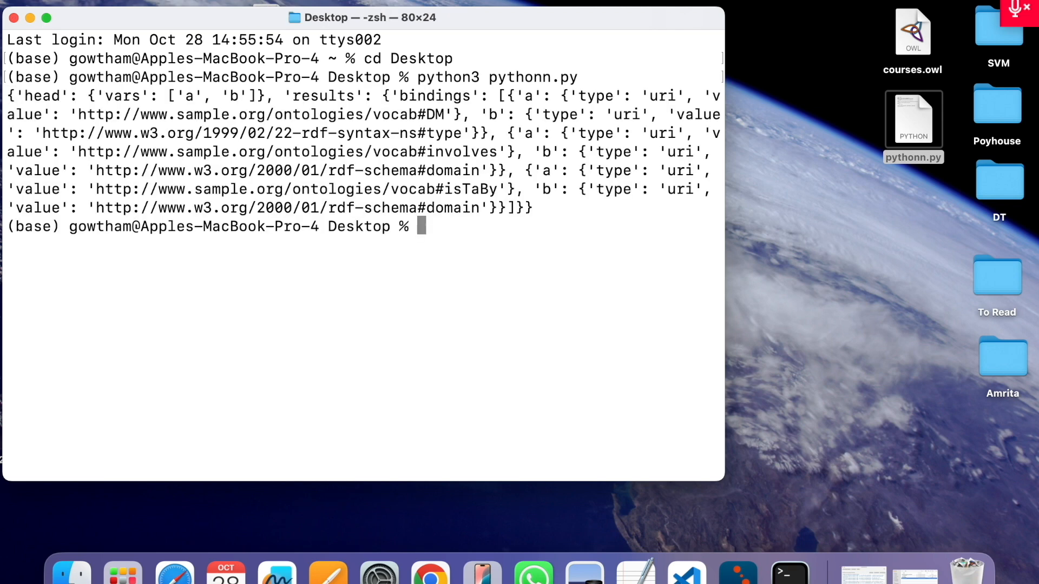
- Examine the script's full JSON output and return to pythonn.py in Visual Studio Code
left_click_drag(543, 209, 7, 98)
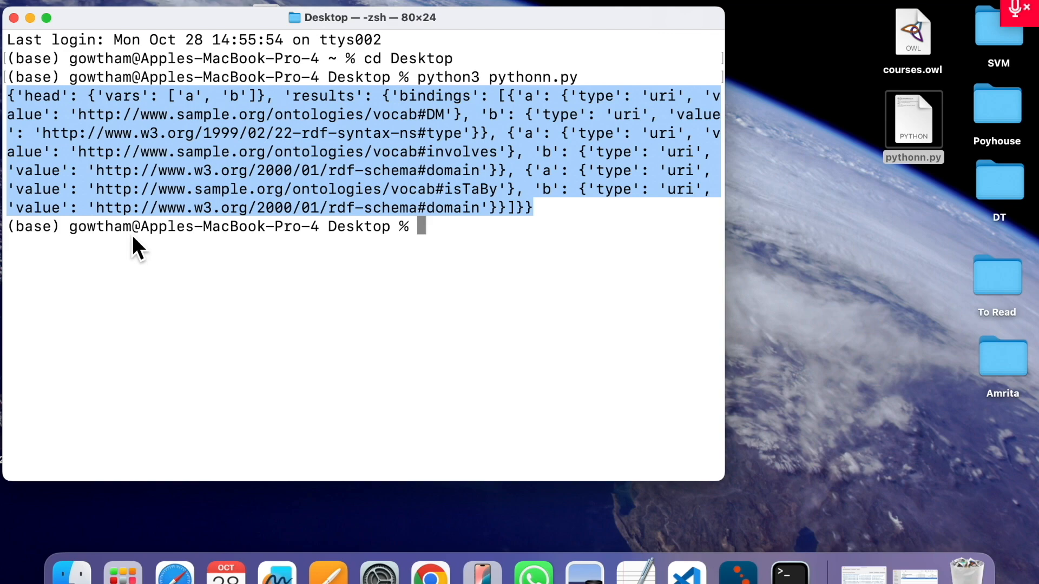
left_click(686, 572)
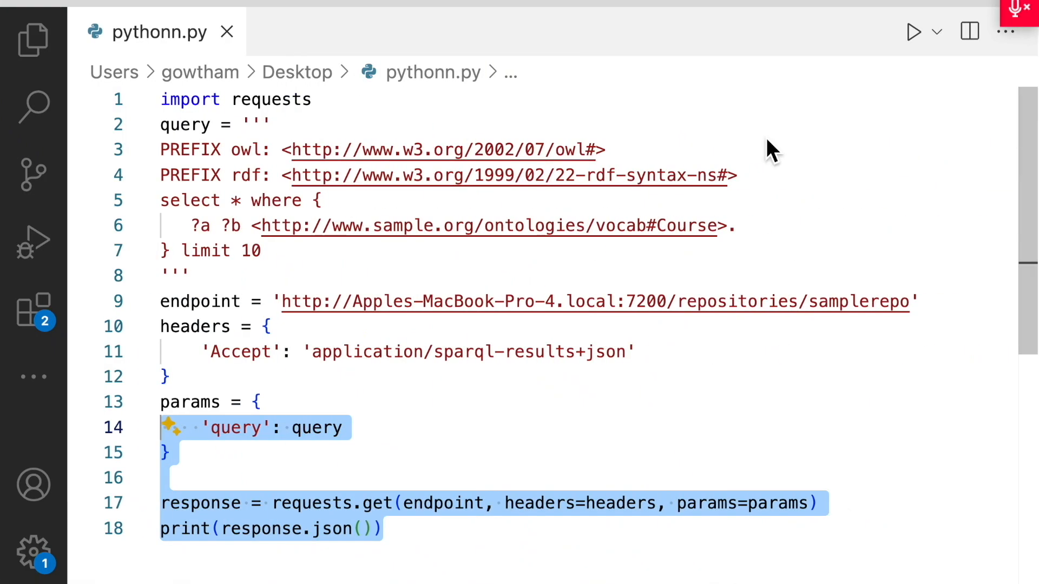